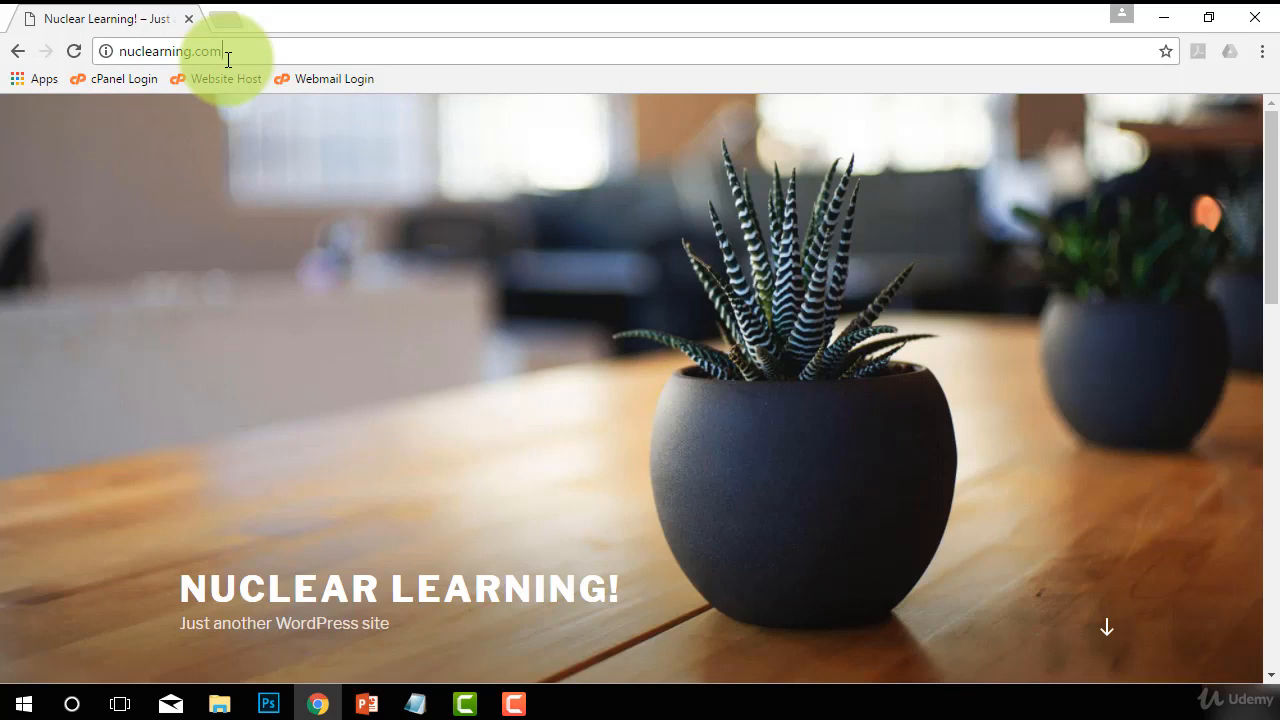
- Open the WordPress admin login page at nuclearning.com/wp-admin/
type("/")
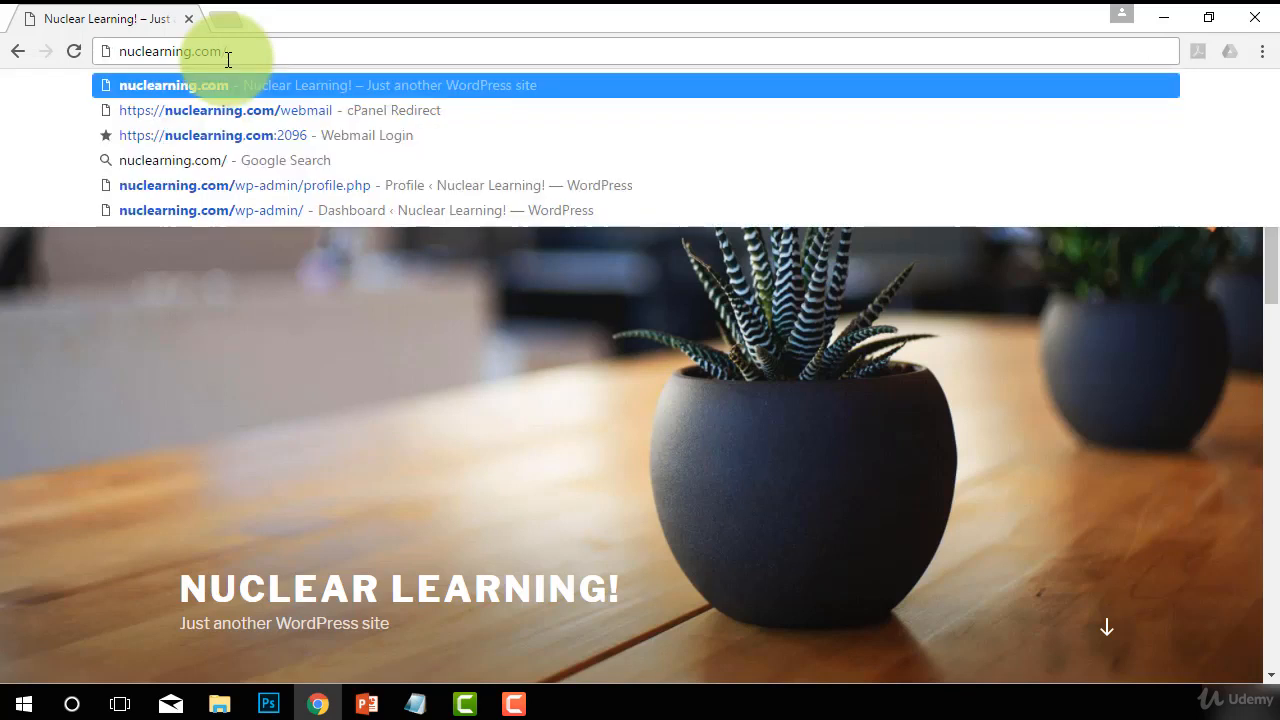
type("wp-")
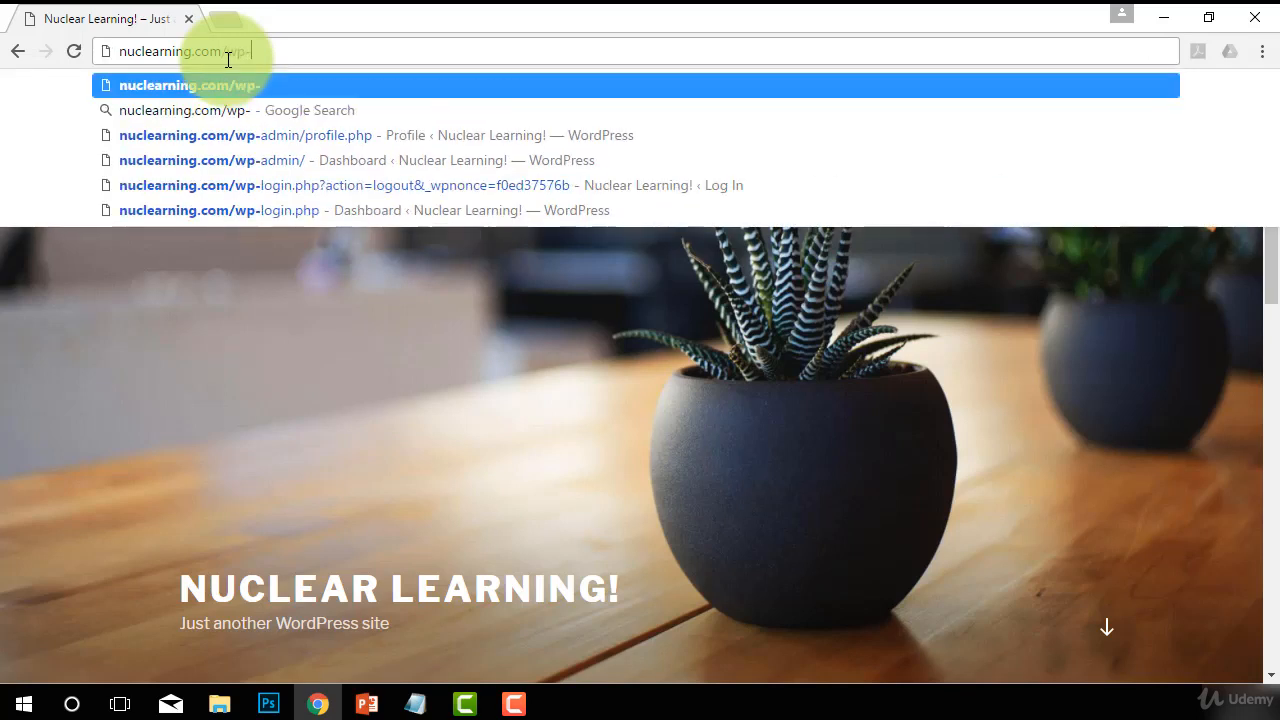
type("admin/")
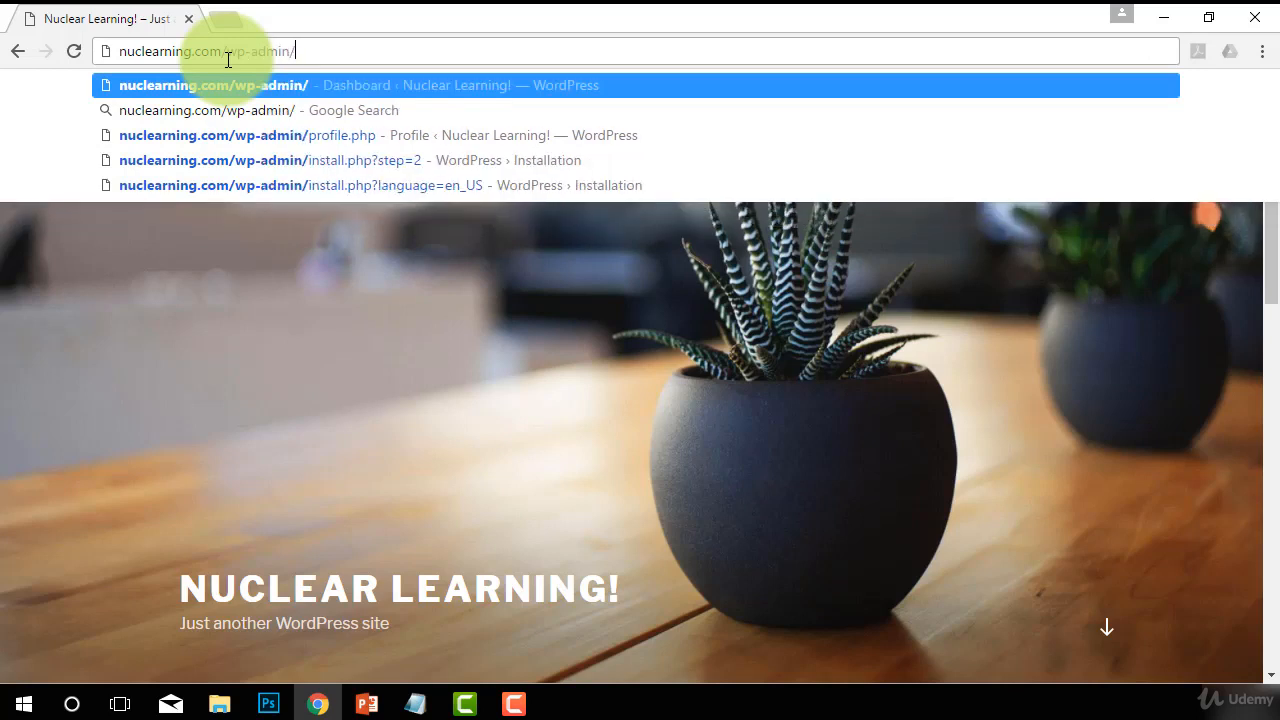
key("Return")
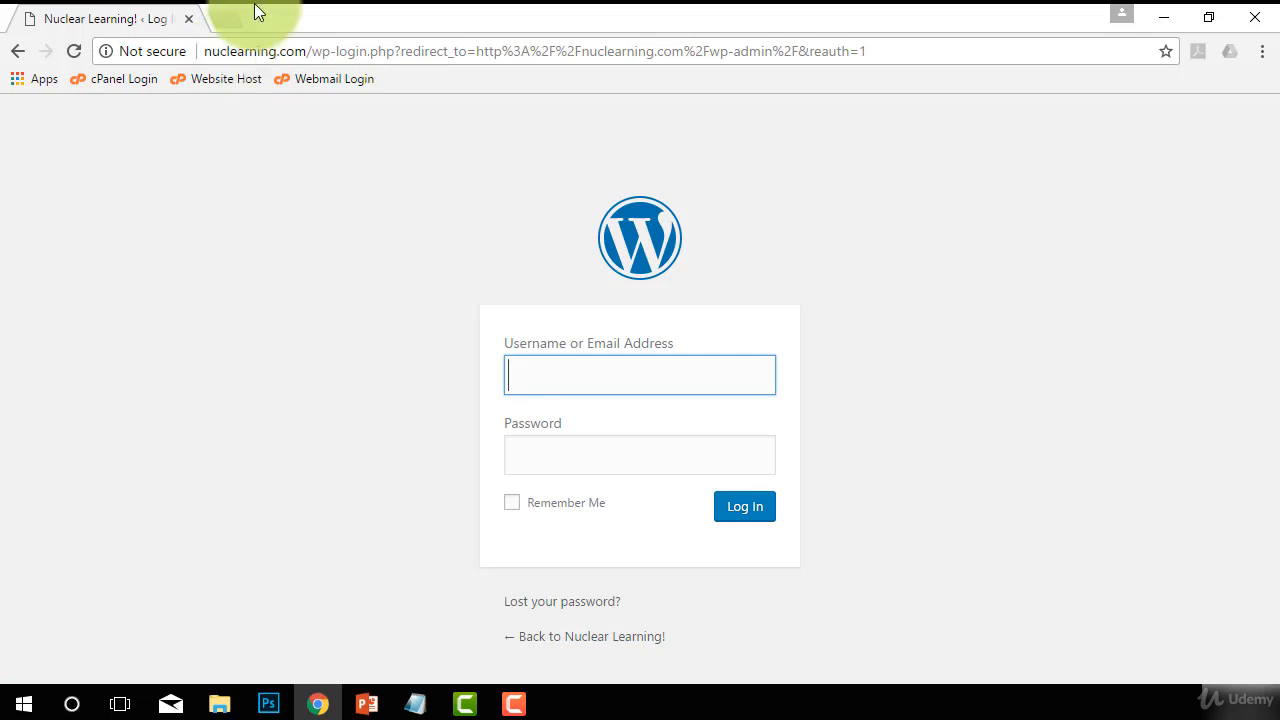
- Create a desktop shortcut to the WordPress login page and place it beside the Website Host shortcut, before it in the row
left_click(1212, 18)
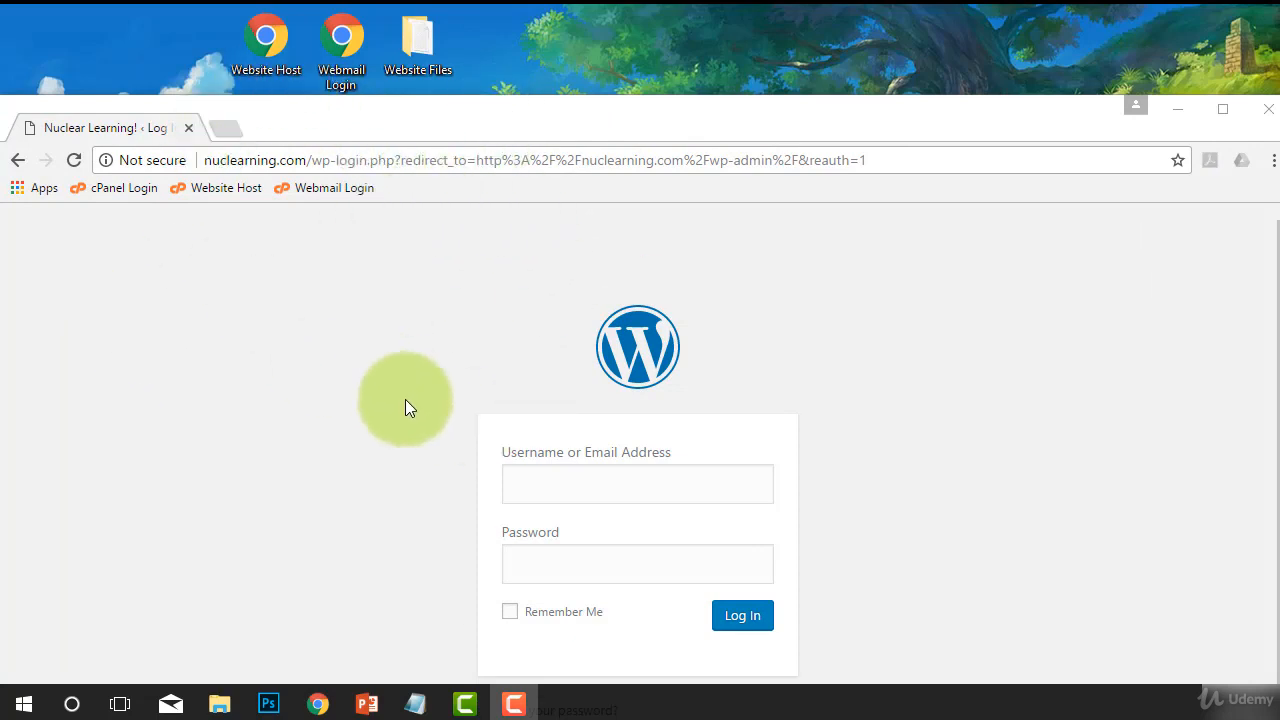
left_click(107, 157)
left_click_drag(107, 157, 507, 36)
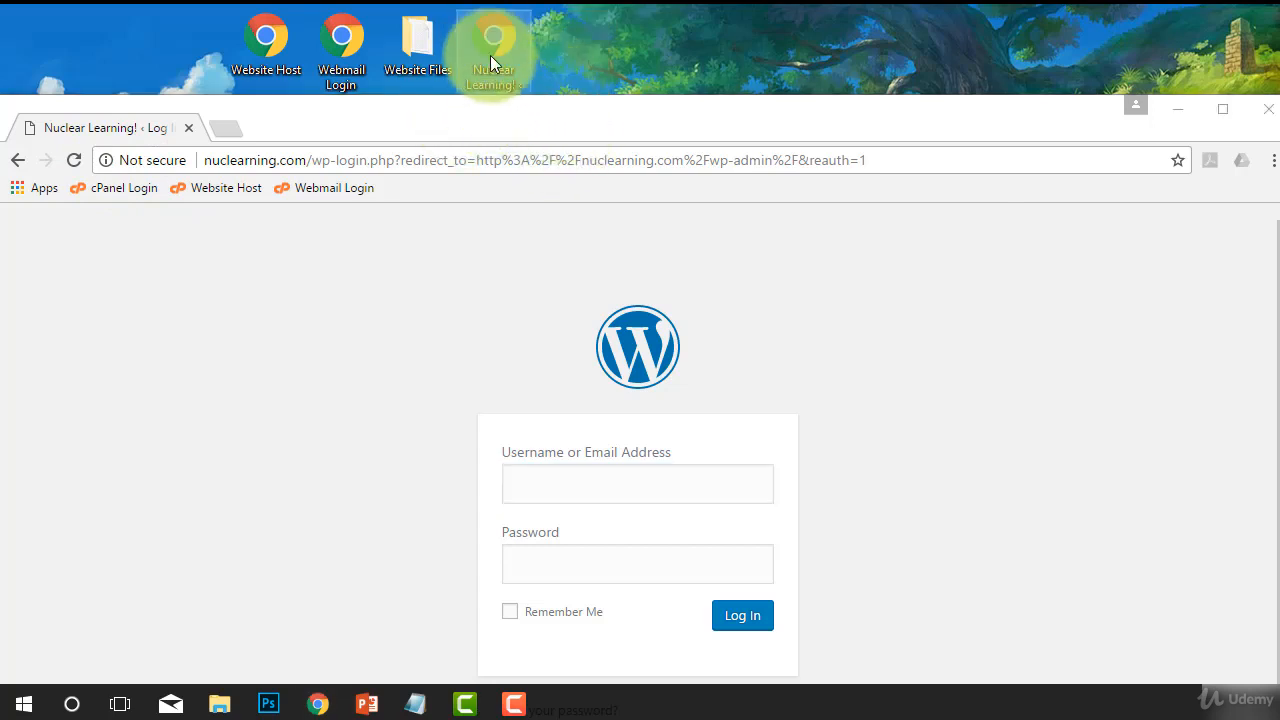
left_click(340, 225)
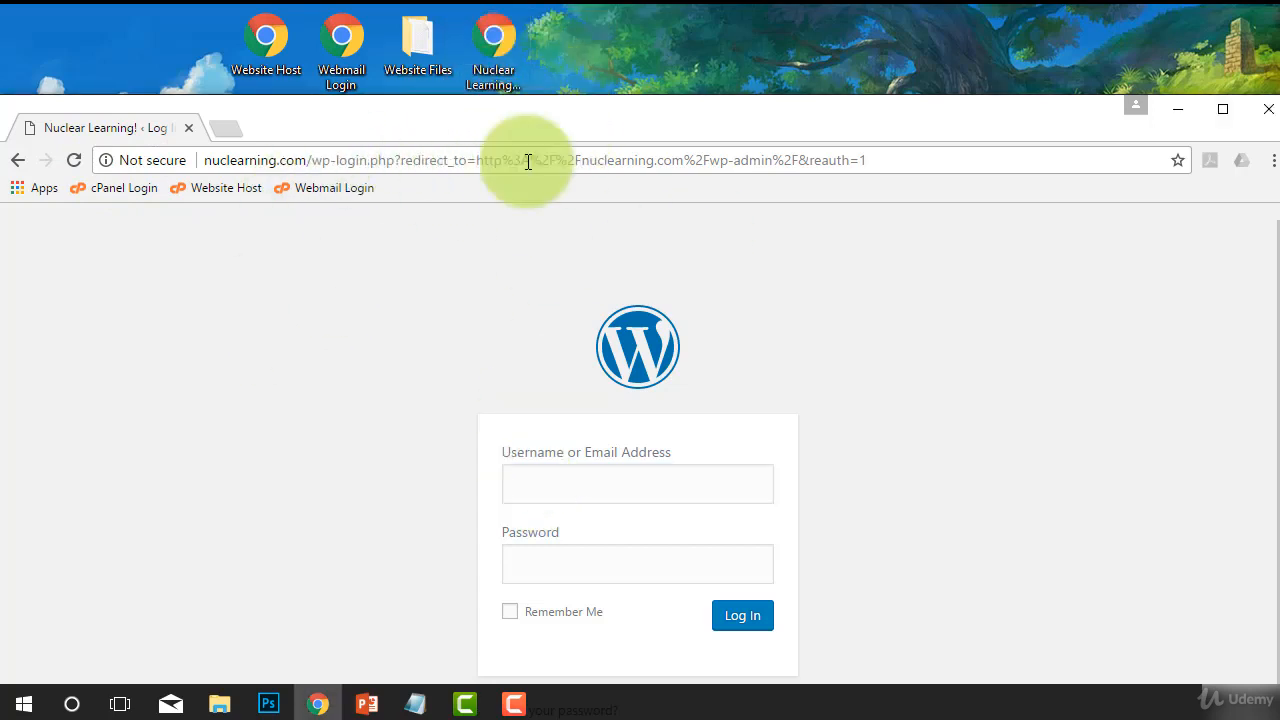
left_click_drag(490, 51, 177, 58)
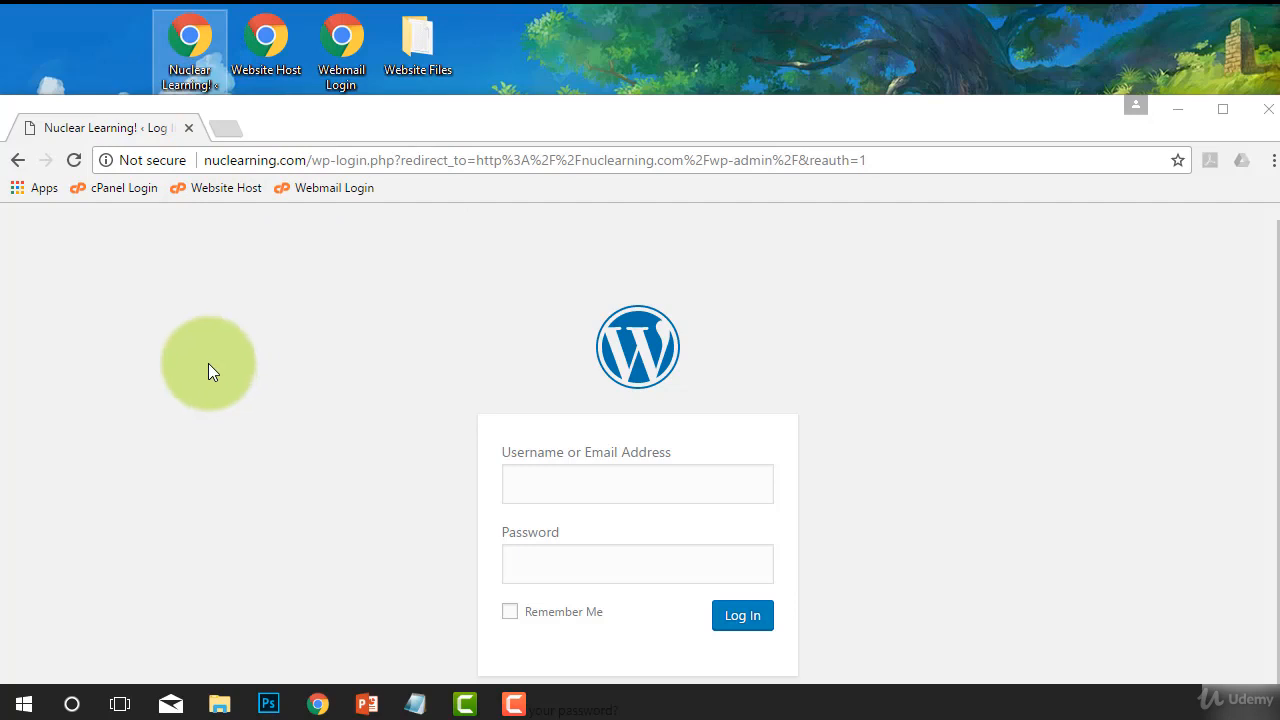
left_click(288, 384)
- Maximize the browser window and log in to WordPress with the saved username and the account password
scroll(474, 395, "down", 1)
left_click(594, 478)
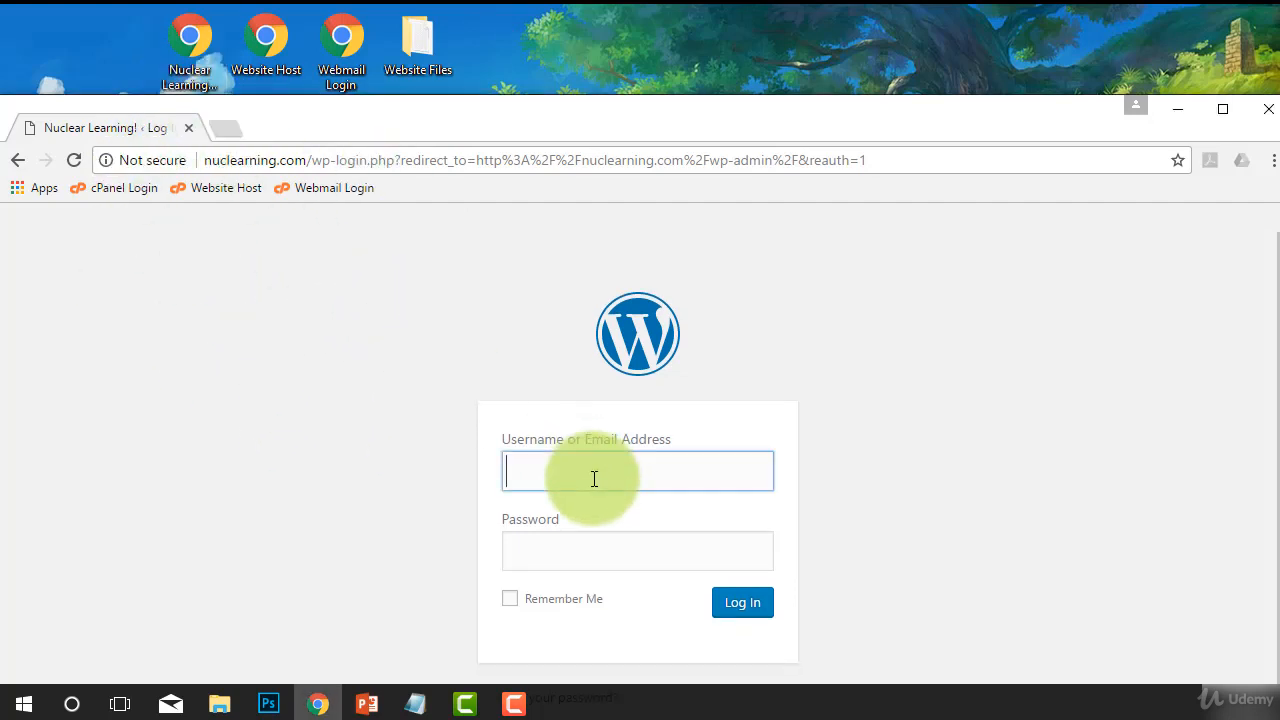
left_click(1220, 108)
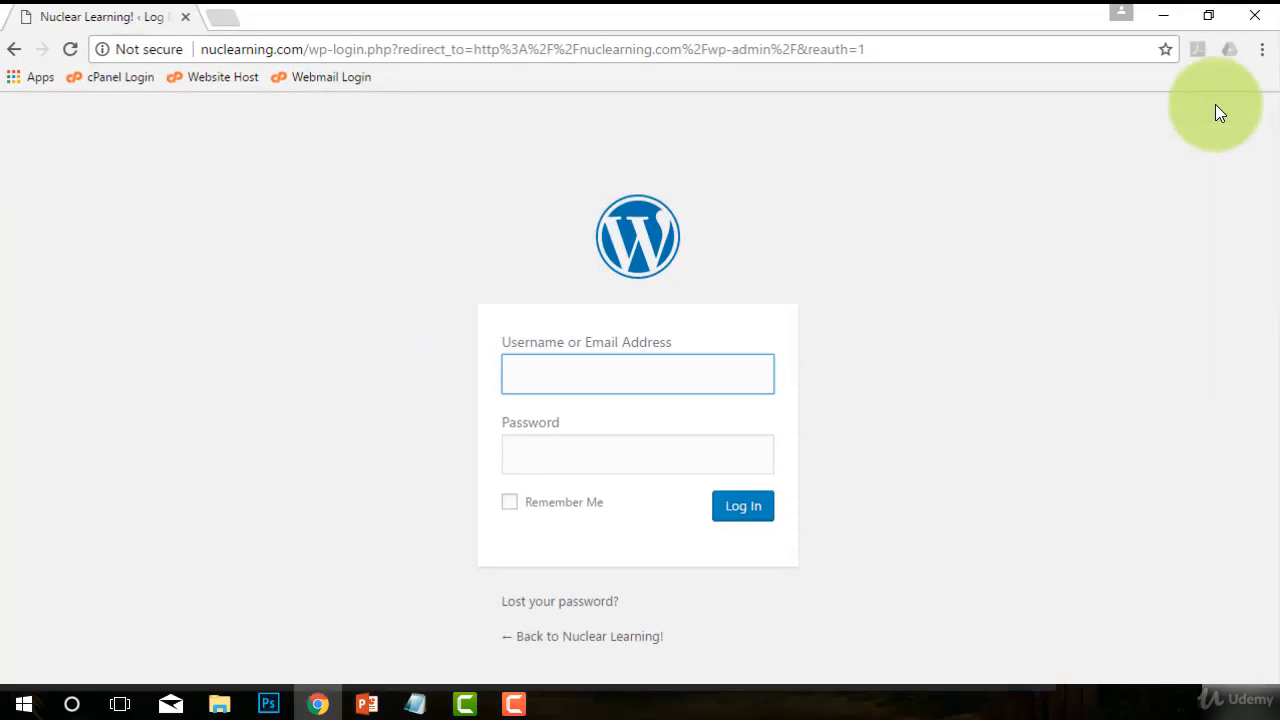
left_click(621, 369)
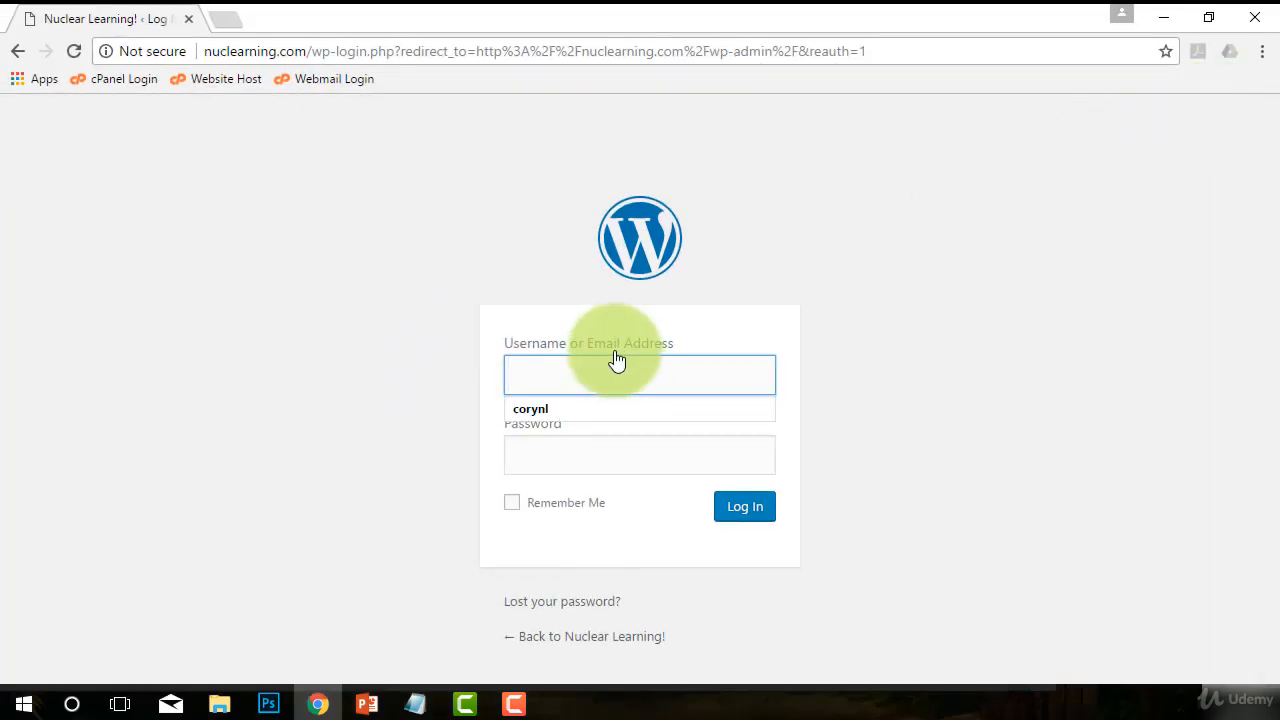
key("Down")
key("Tab")
type("••••••••")
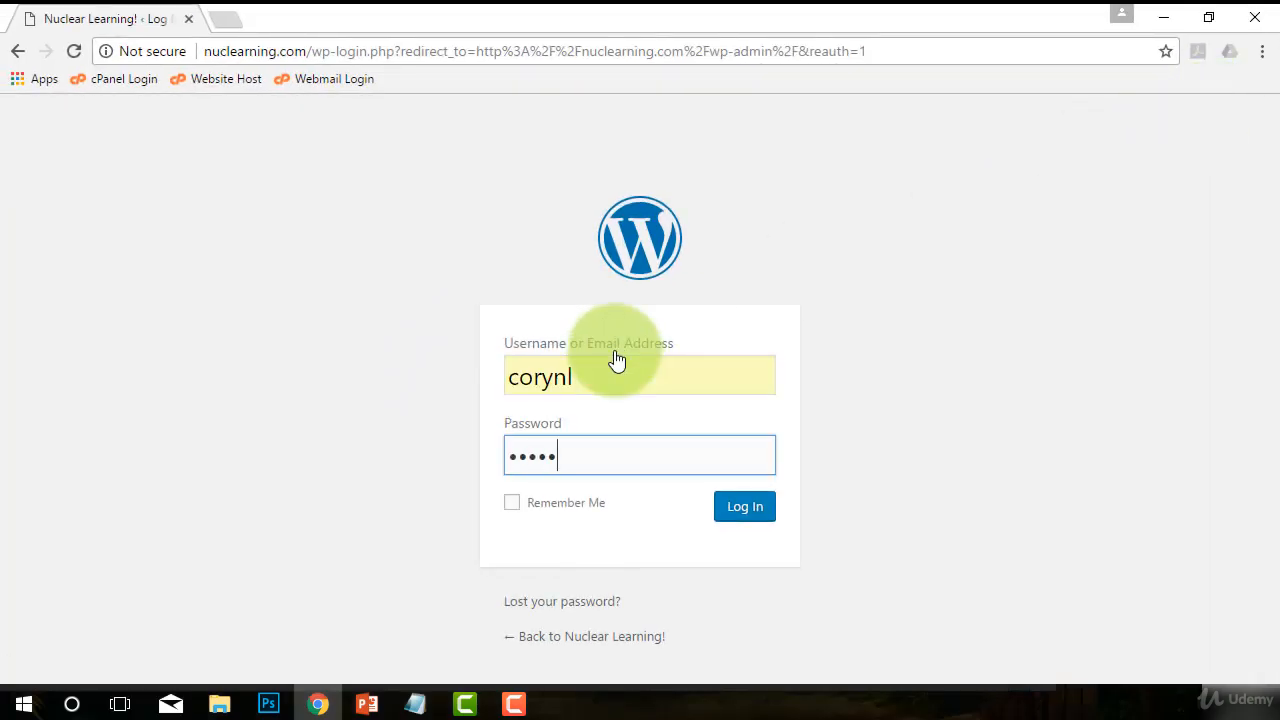
type("•")
key("Return")
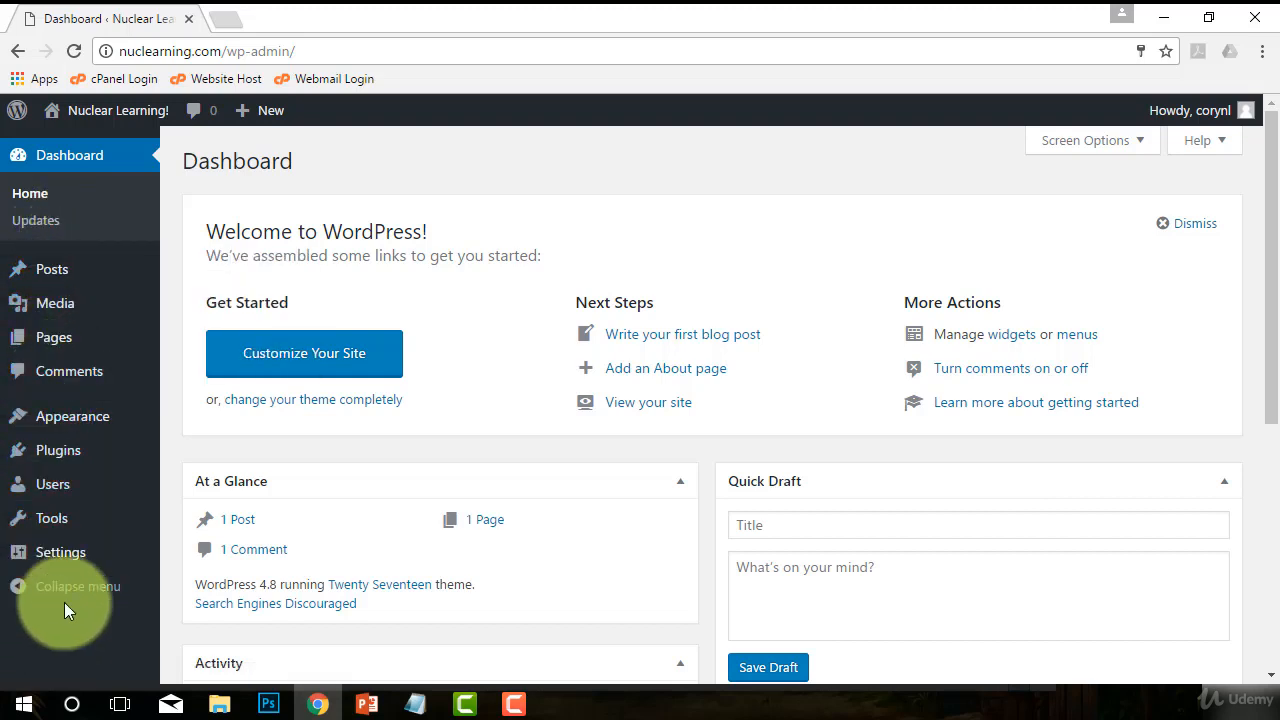
- Open the Themes page of the WordPress dashboard and look over the installed themes
mouse_move(76, 424)
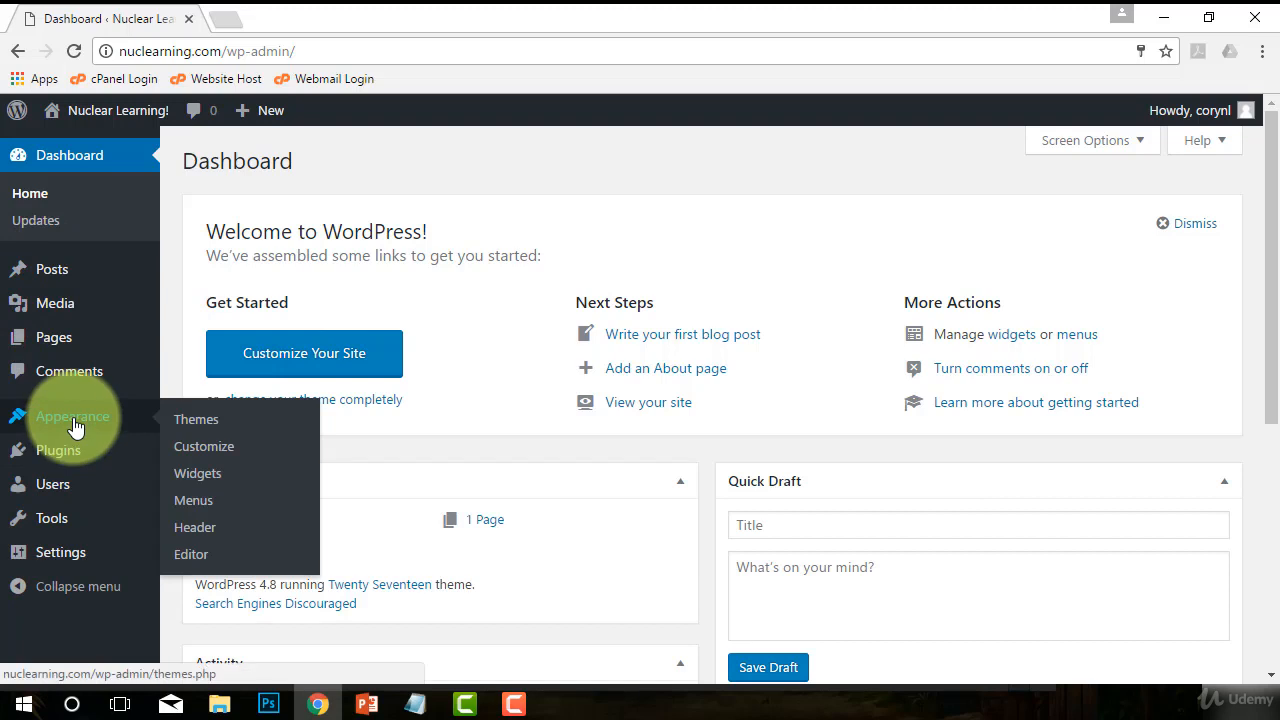
left_click(75, 427)
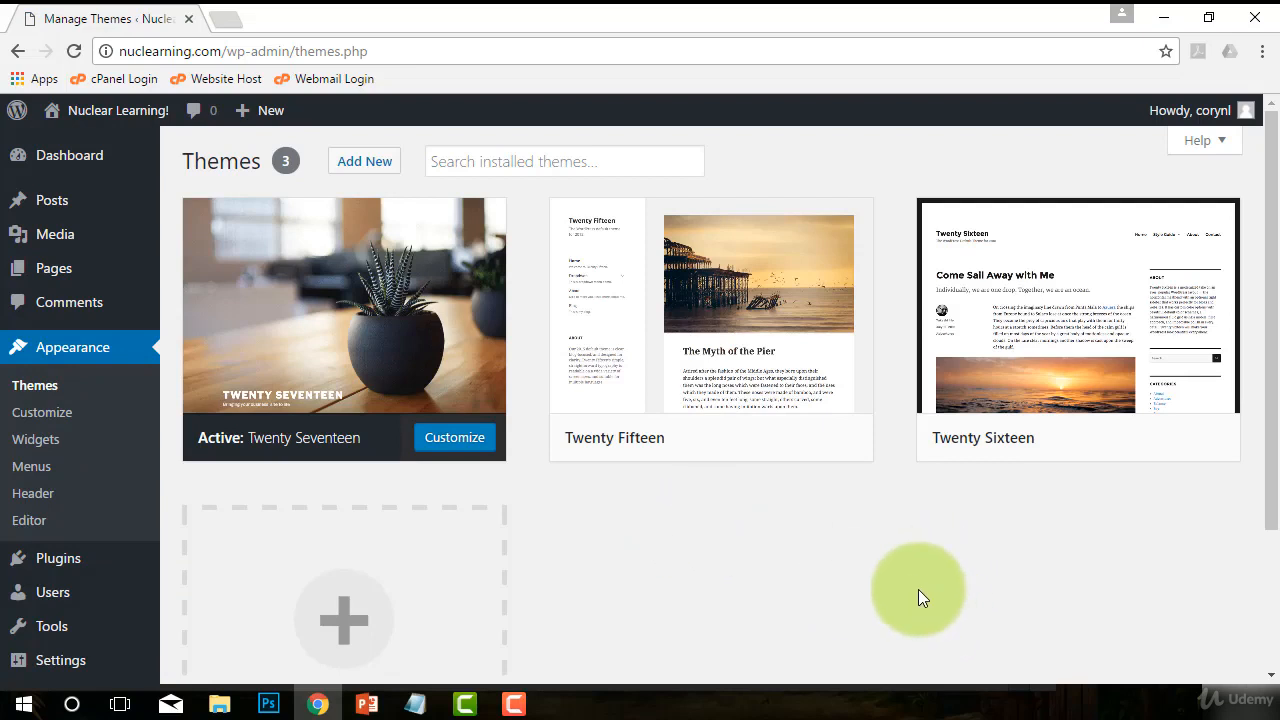
scroll(918, 581, "down", 3)
scroll(918, 581, "up", 3)
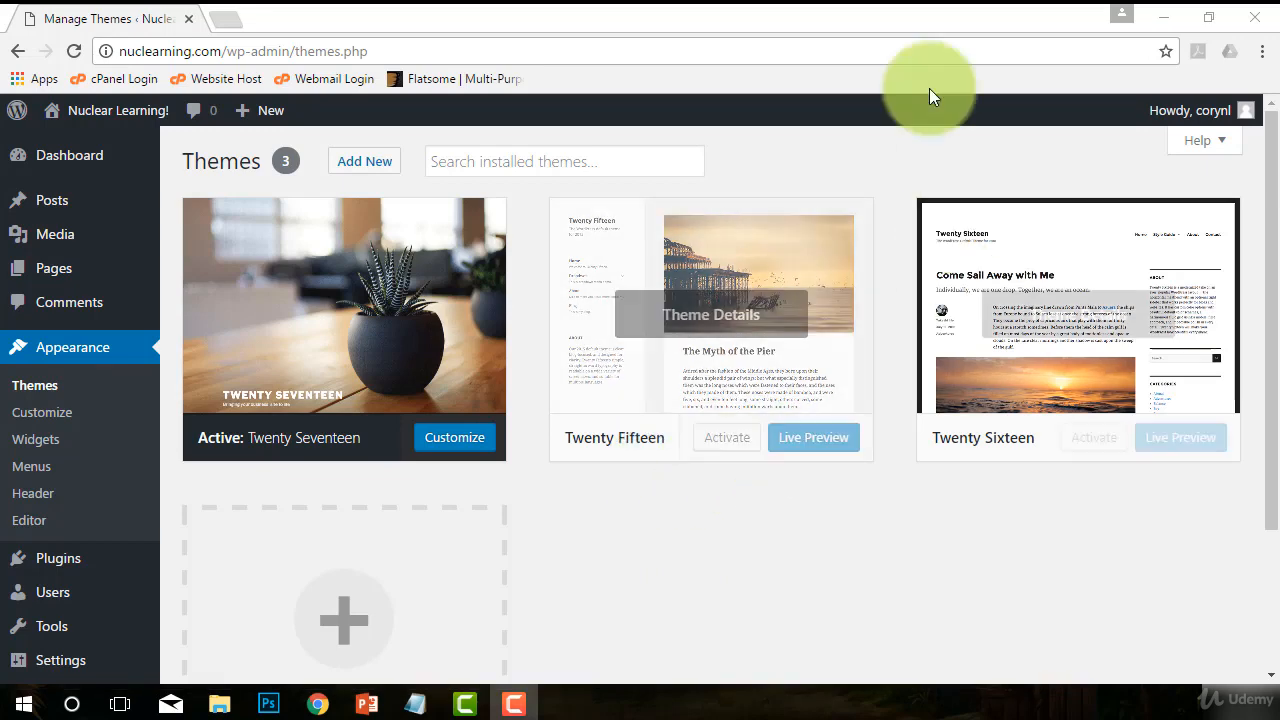
- Extract themeforest-15780546-xstore-responsive-woocommerce-theme.zip in place inside the Website Files folder on the desktop
left_click(1205, 19)
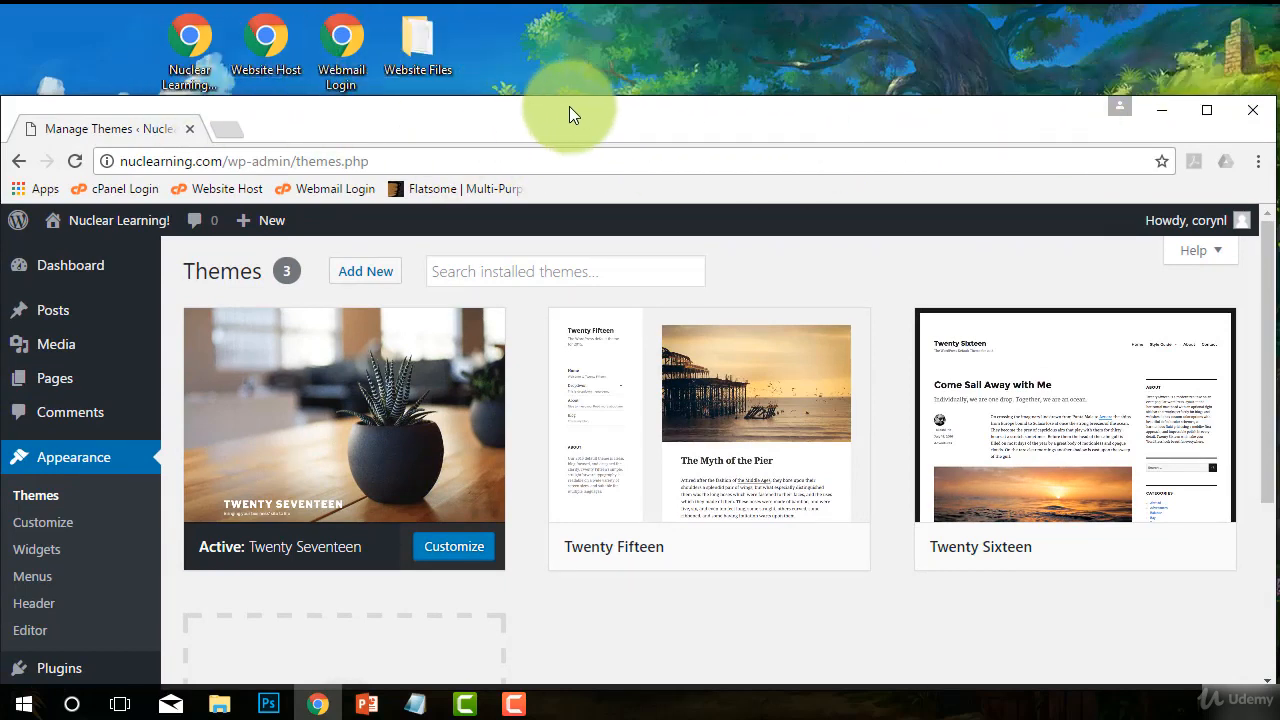
double_click(426, 49)
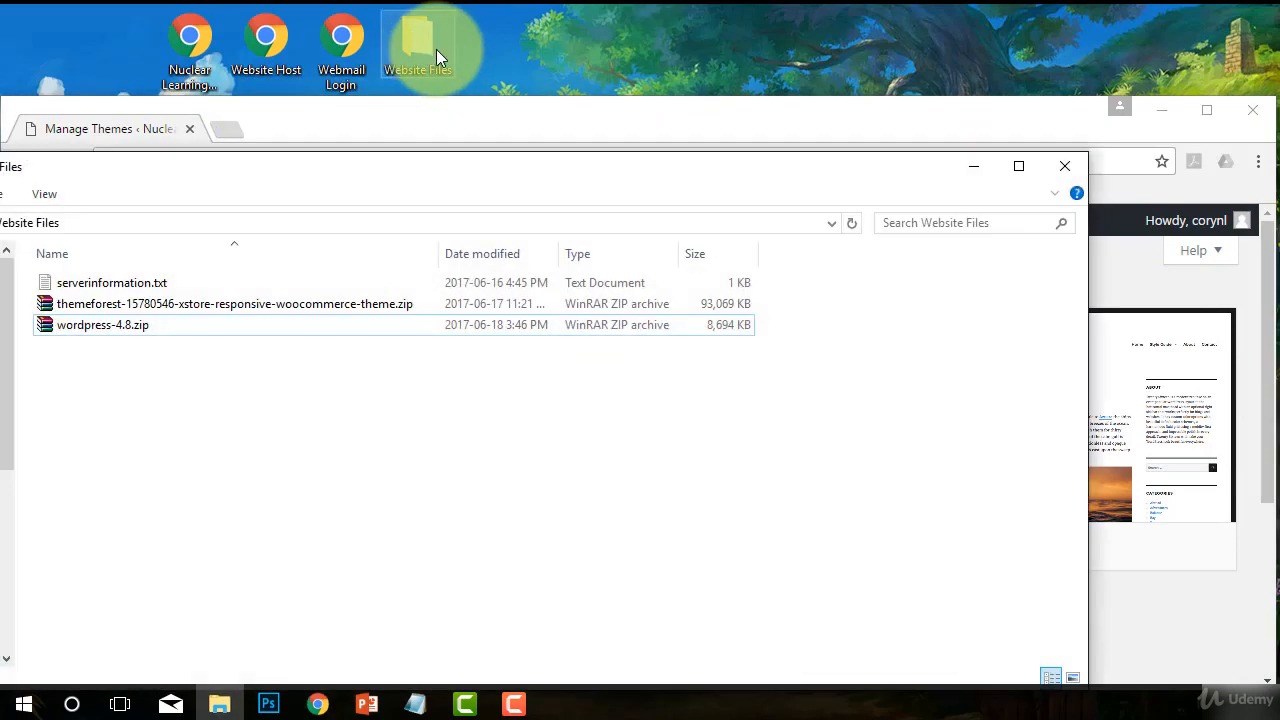
left_click(92, 302)
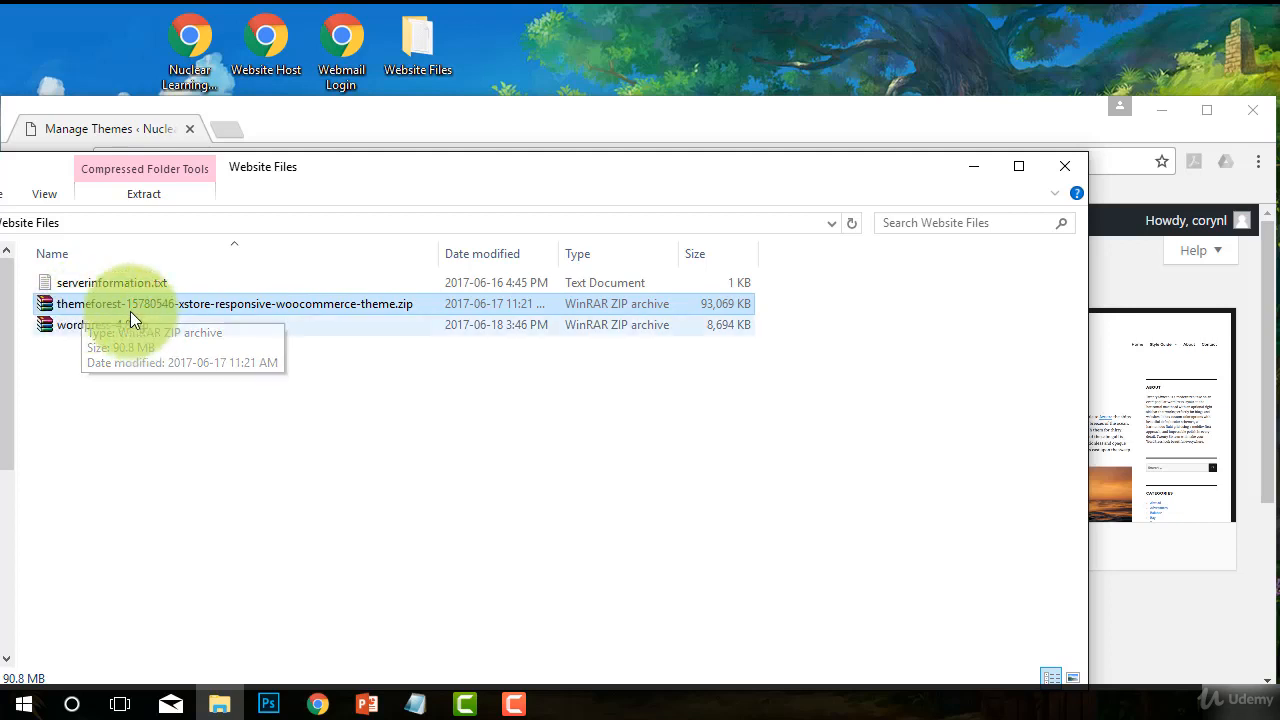
right_click(80, 302)
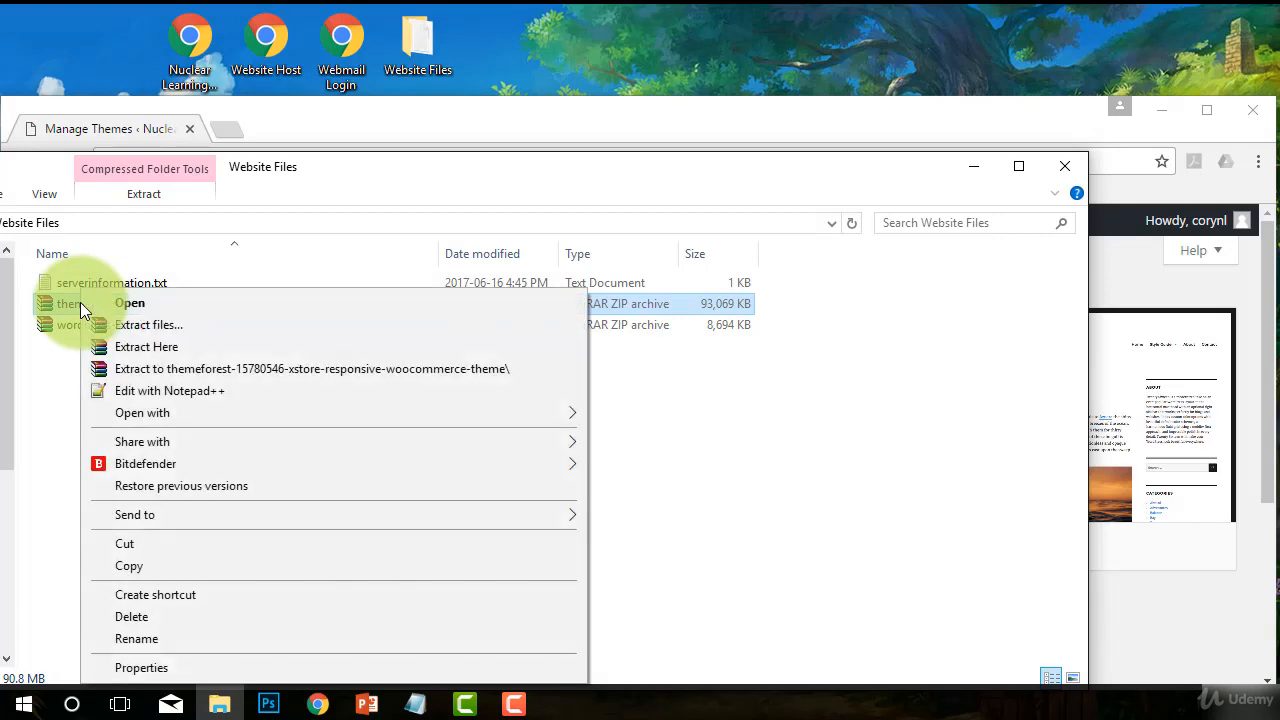
left_click(122, 345)
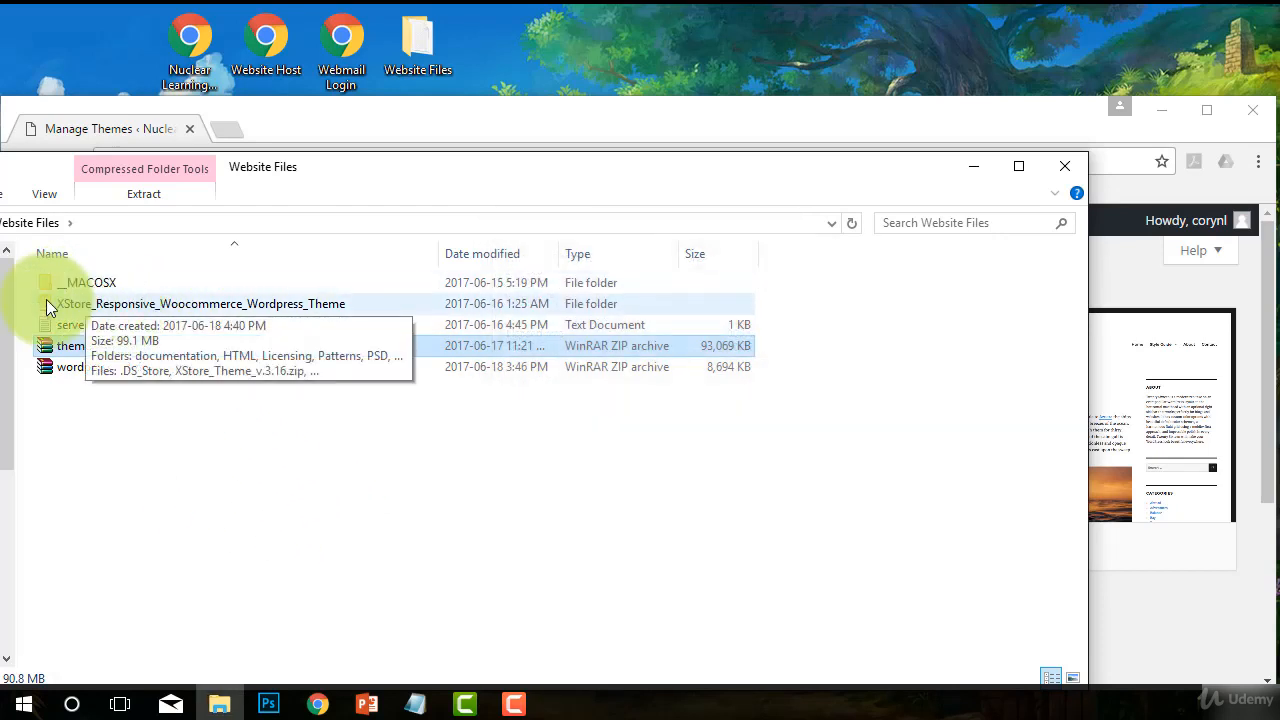
- Open the extracted XStore_Responsive_Woocommerce_Wordpress_Theme folder and select its HTML subfolder
left_click(70, 306)
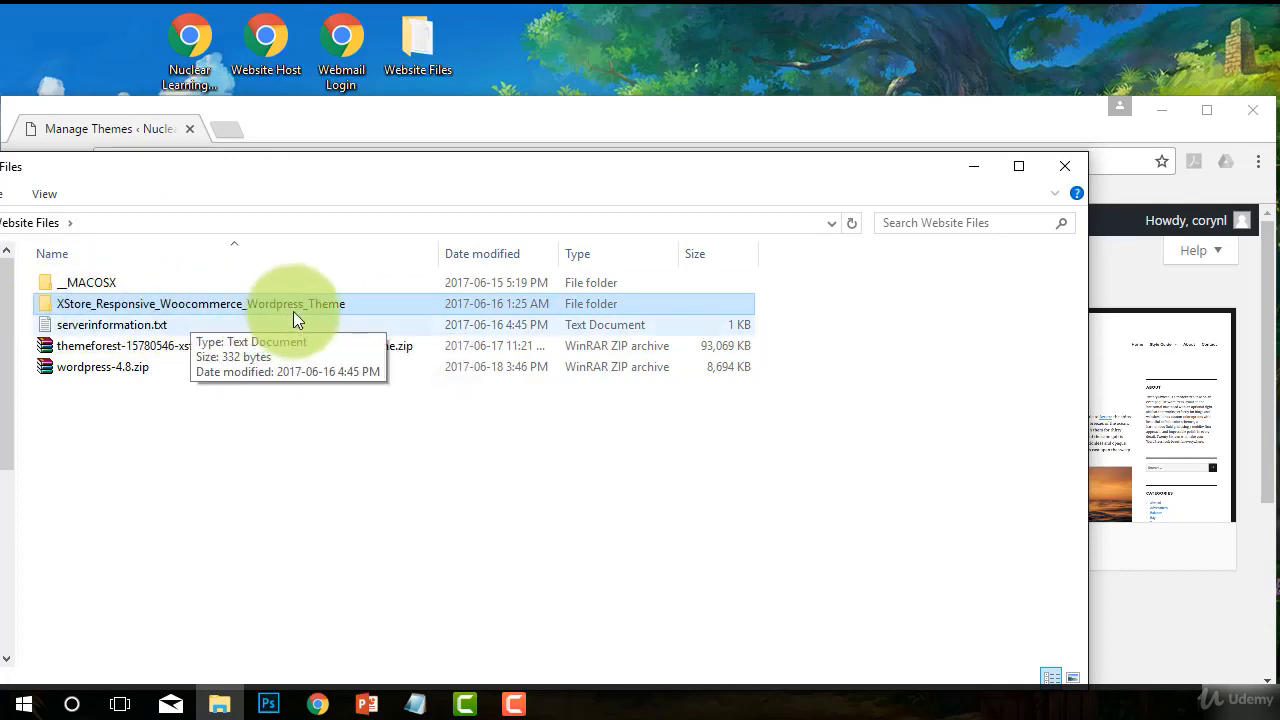
double_click(71, 302)
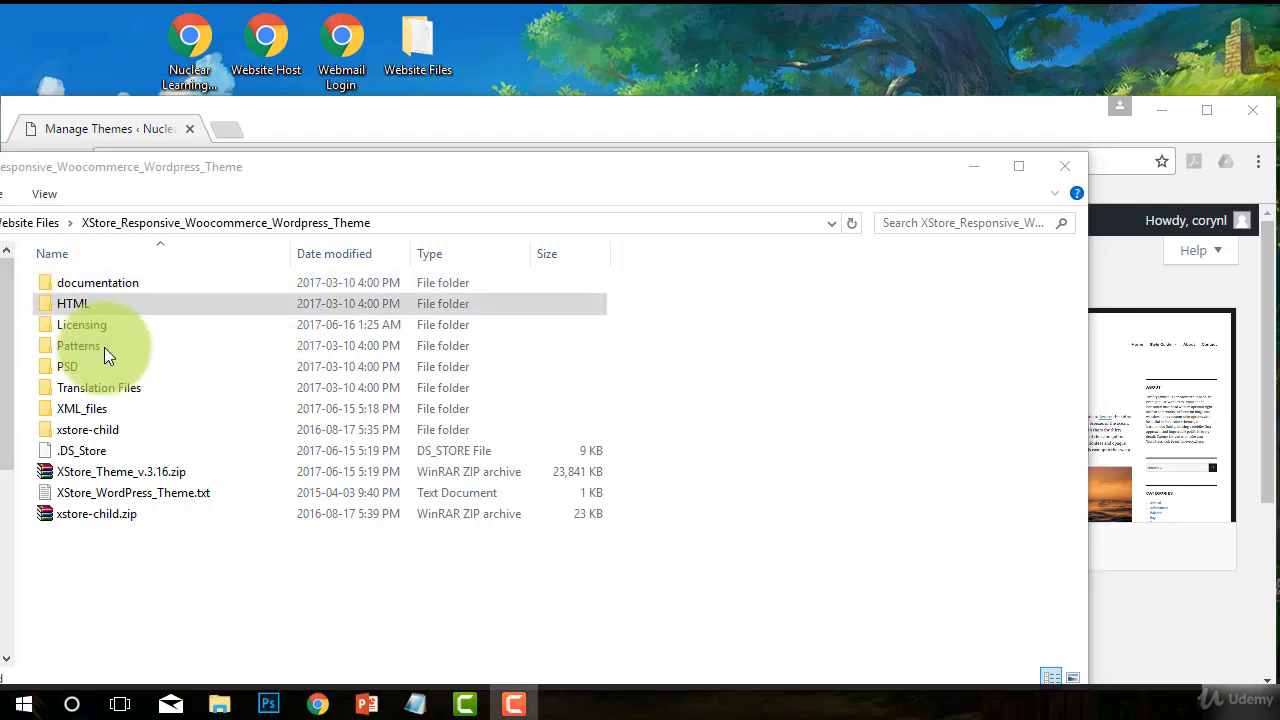
left_click(80, 310)
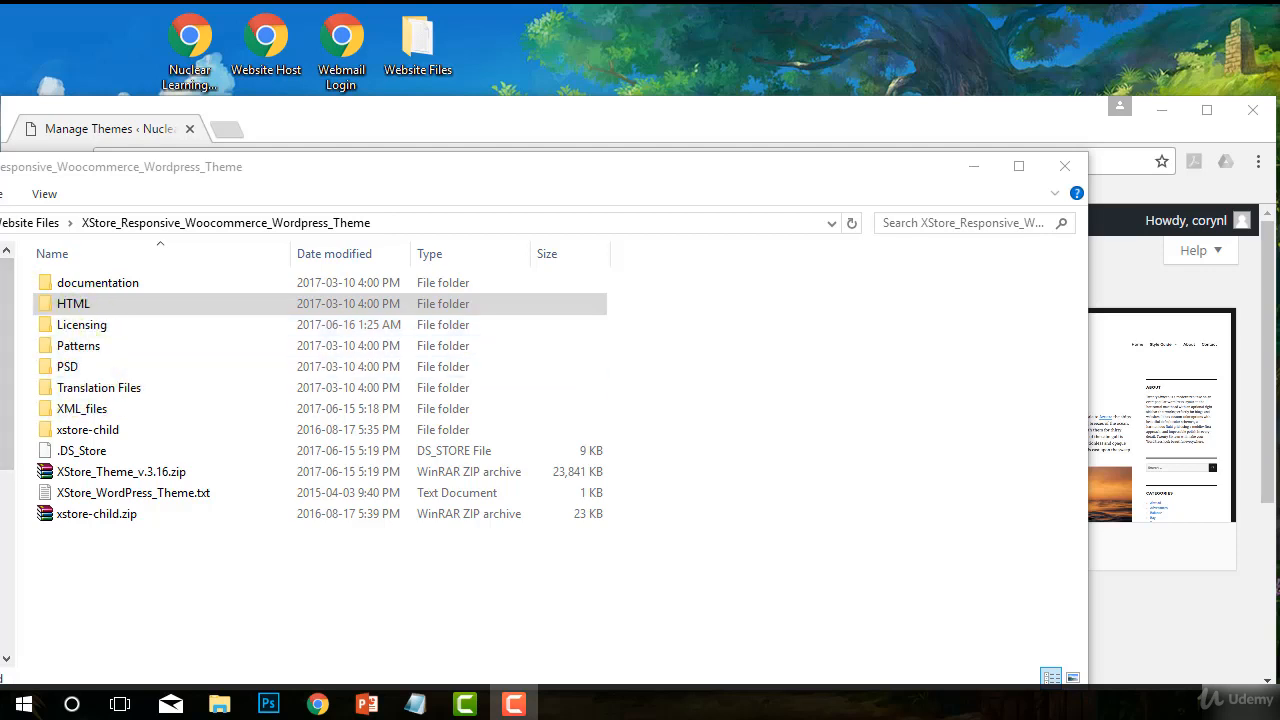
- Inspect the contents of the PSD and Translation Files subfolders, returning to the theme folder after each
left_click(29, 371)
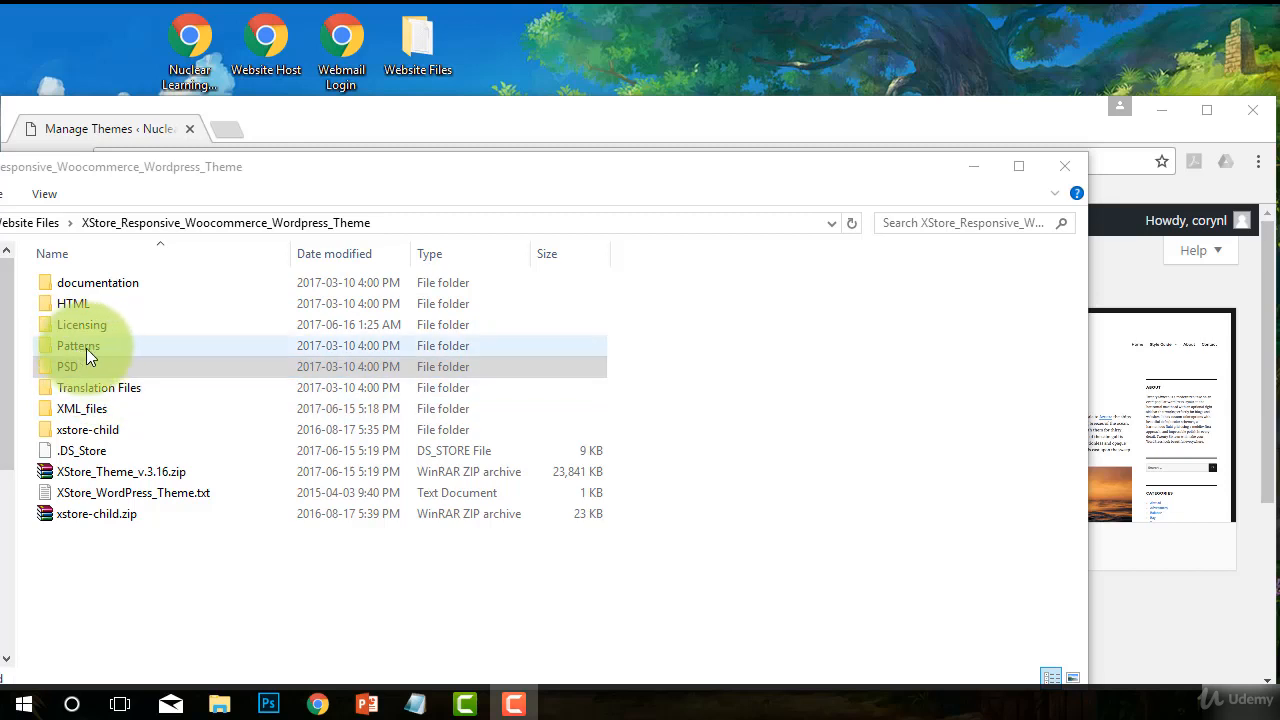
left_click(72, 361)
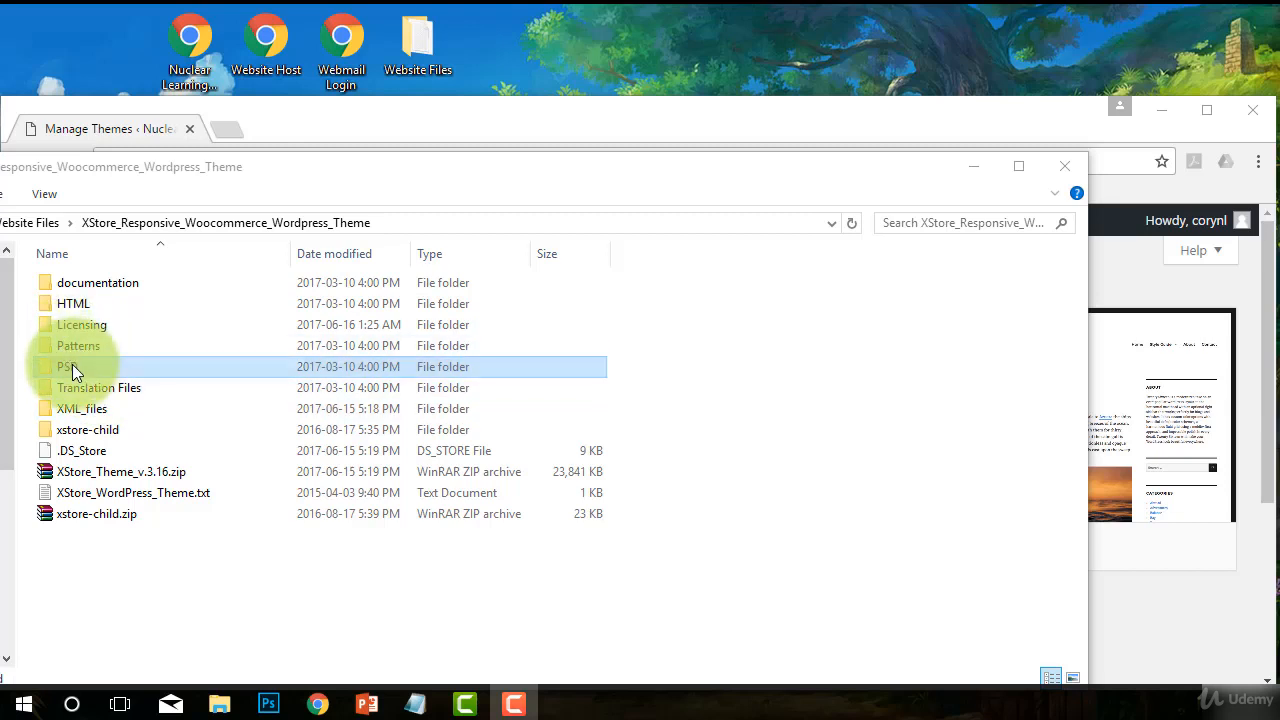
left_click(74, 345, "ctrl")
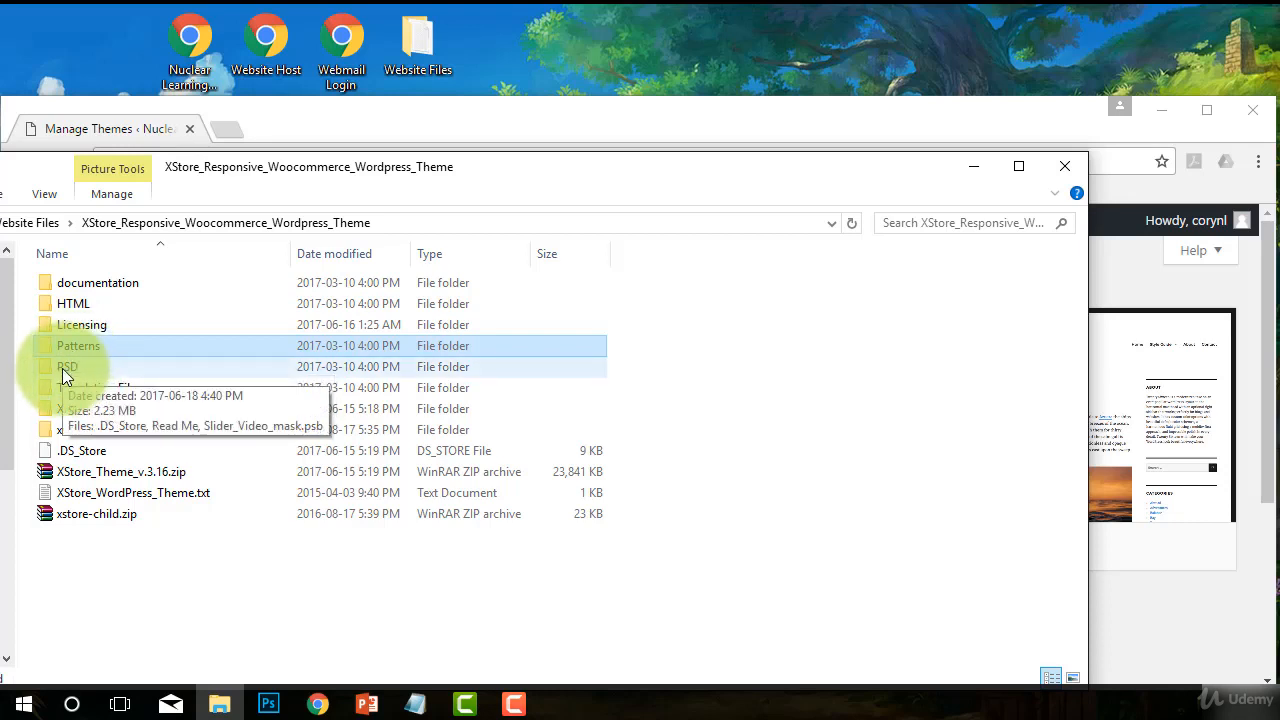
double_click(63, 366)
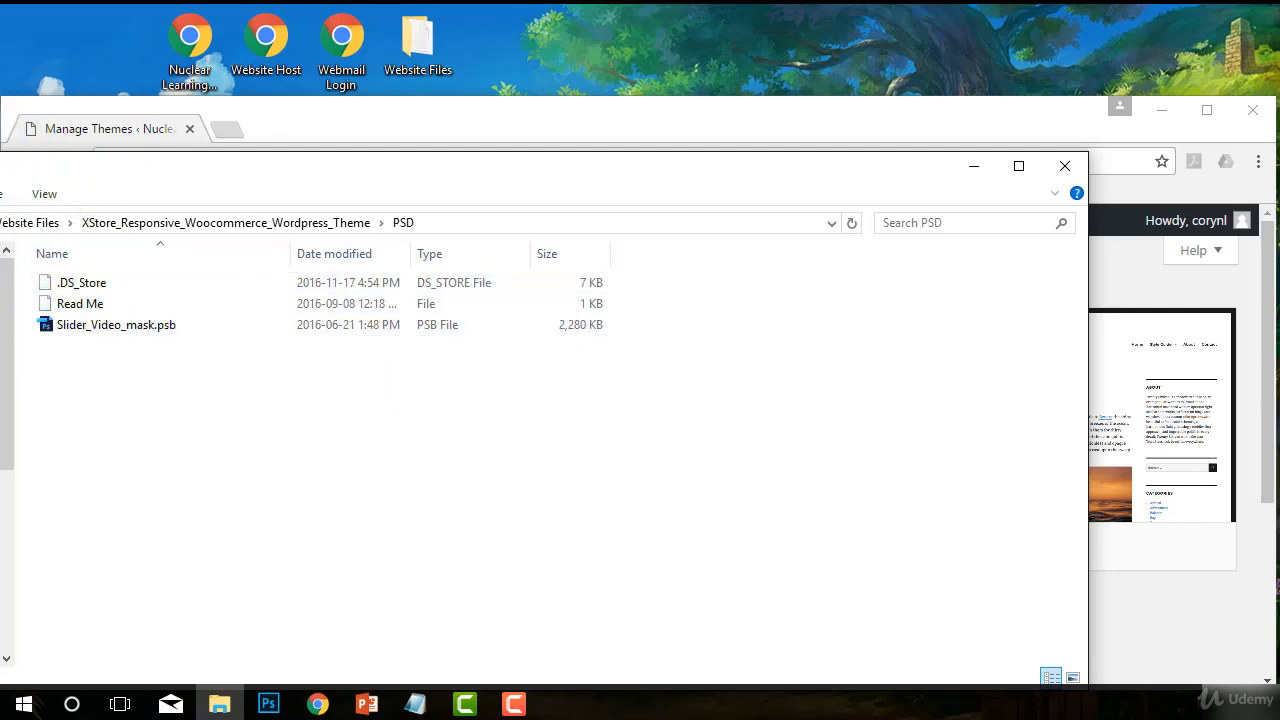
key("alt+Left")
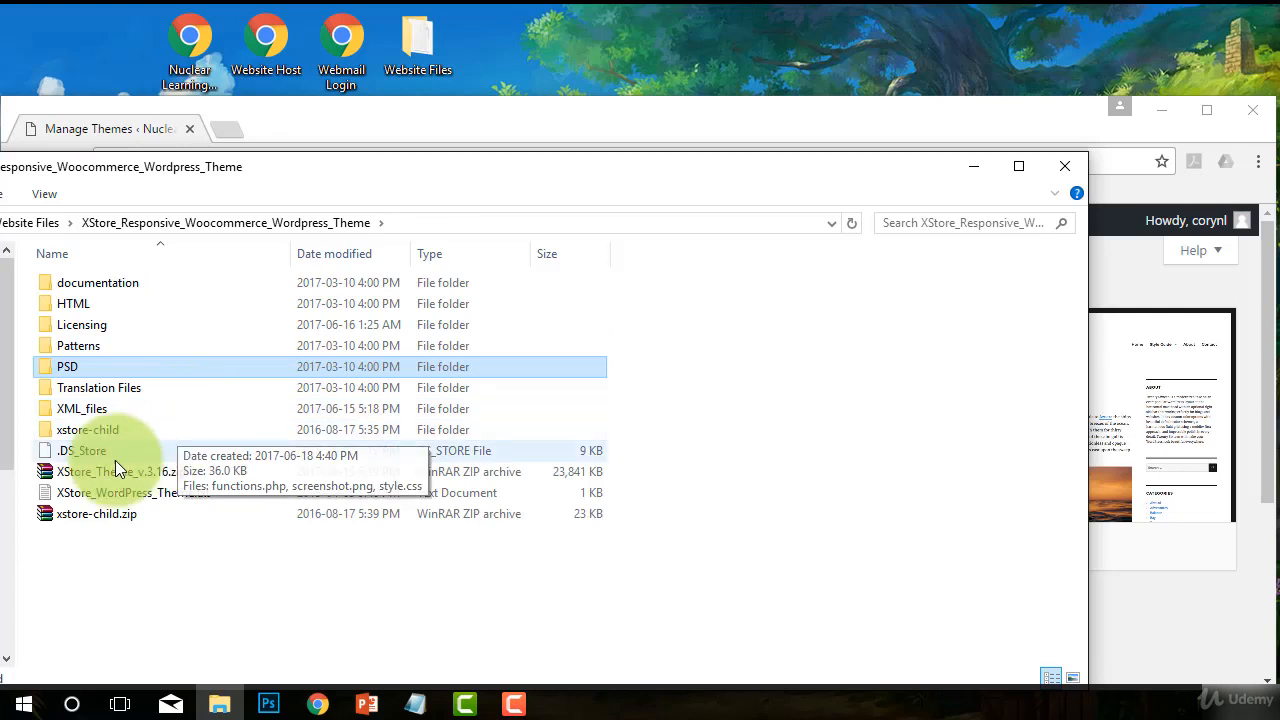
double_click(80, 389)
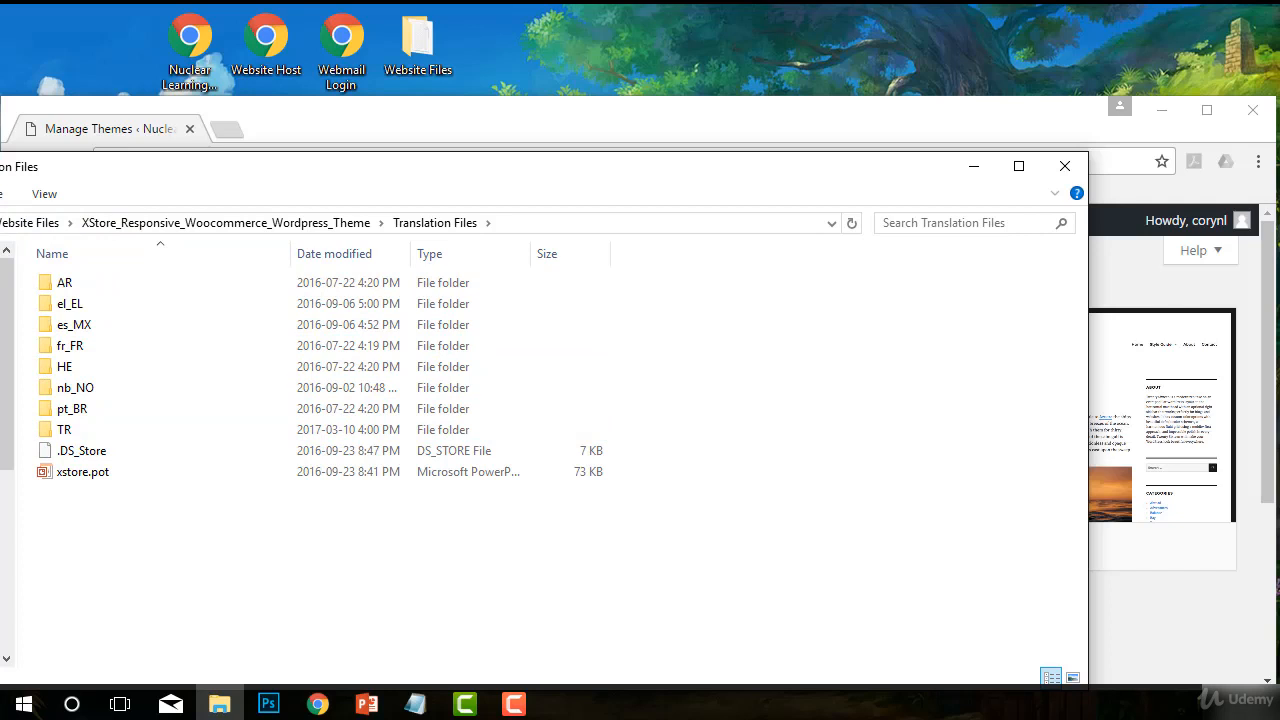
key("alt+Left")
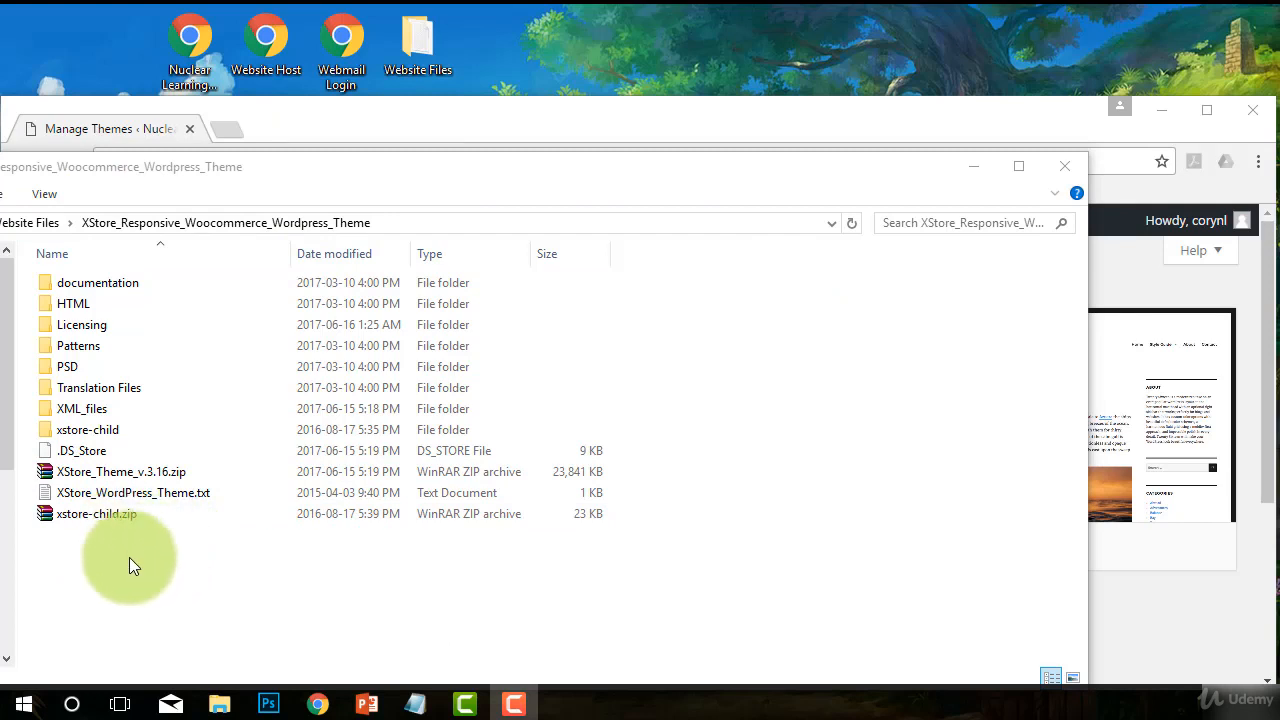
- Open index.html from the theme's documentation folder in the browser
double_click(89, 285)
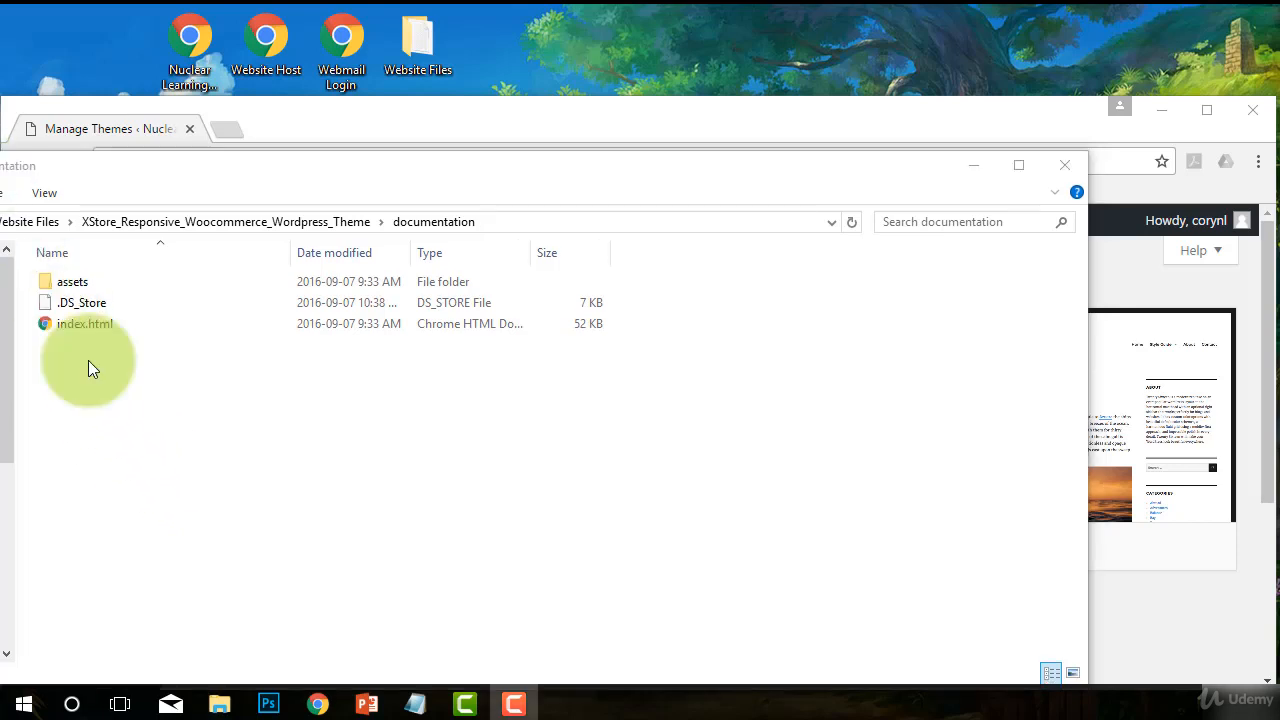
left_click(77, 323)
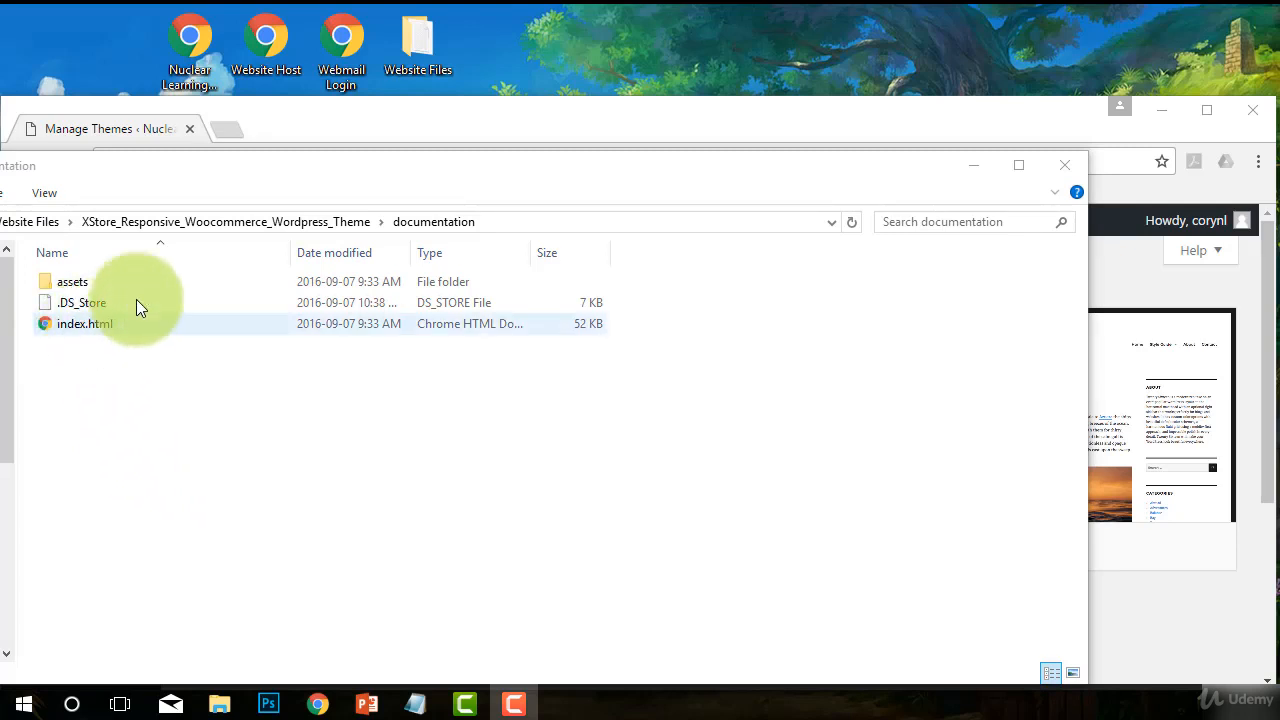
left_click(433, 221)
left_click(57, 324)
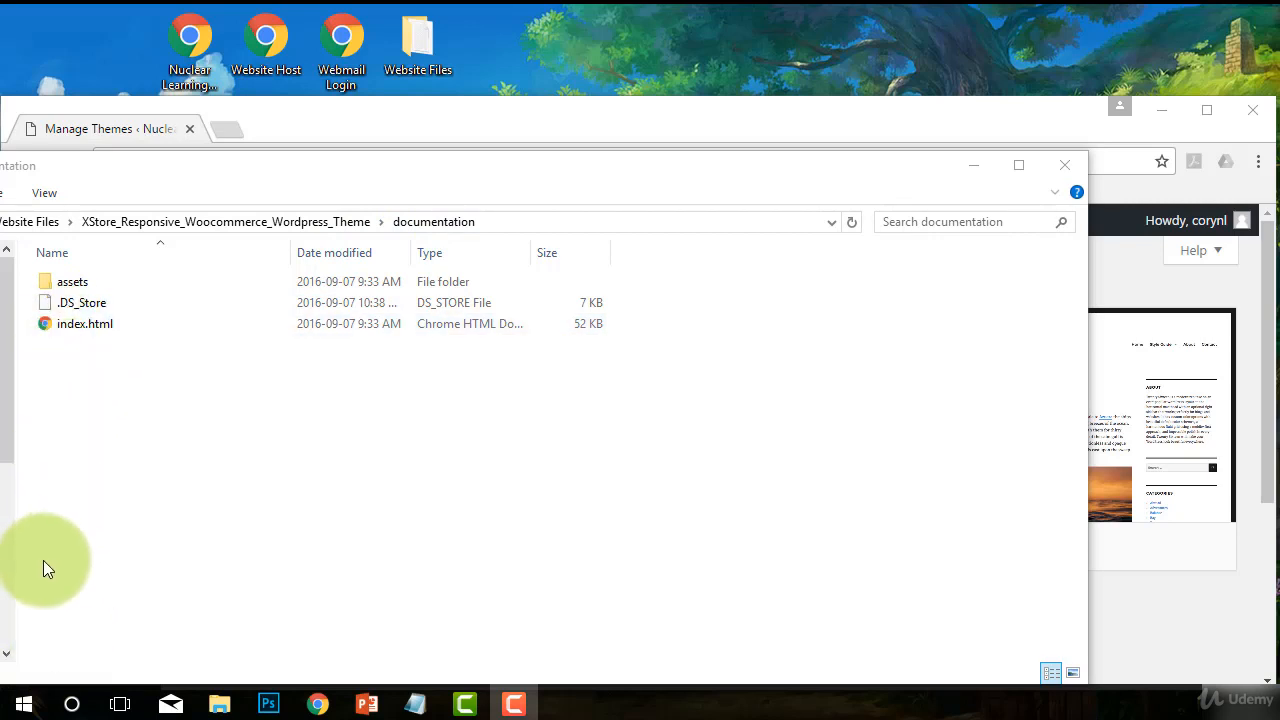
double_click(73, 326)
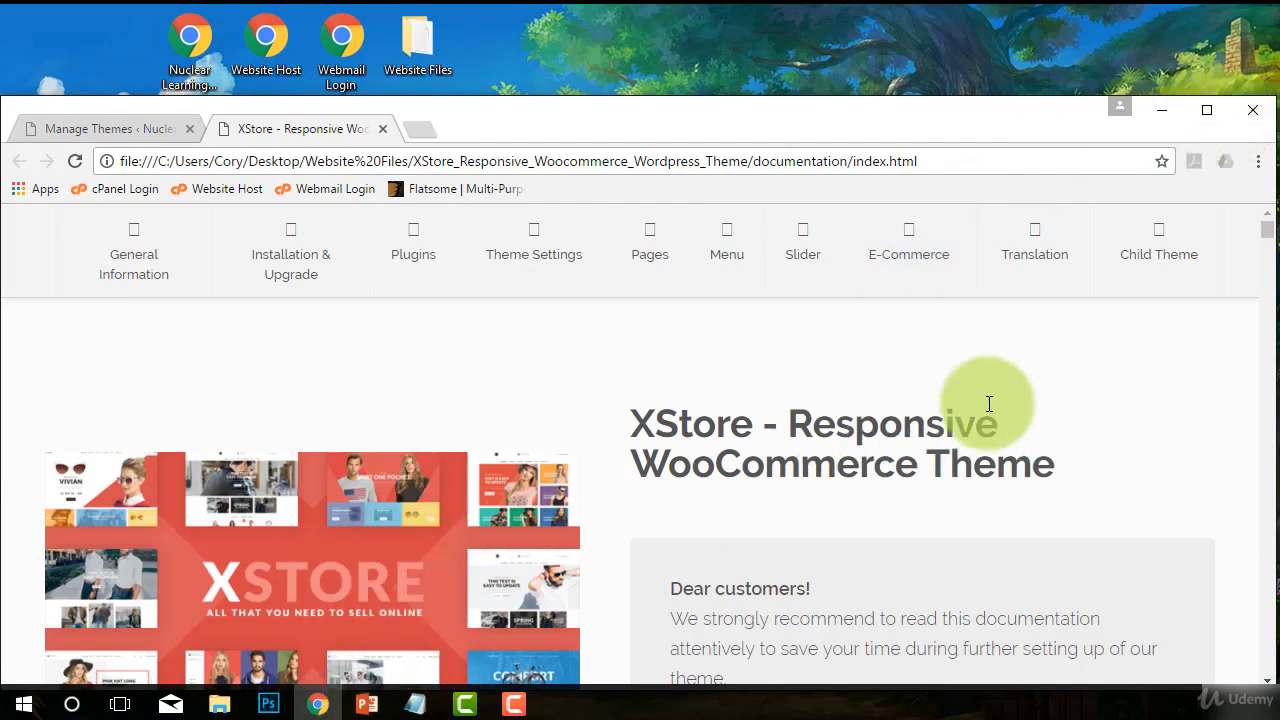
- Maximize the documentation window and read the General Information chapter, covering the XStore theme requirements and support sections
left_click(1207, 110)
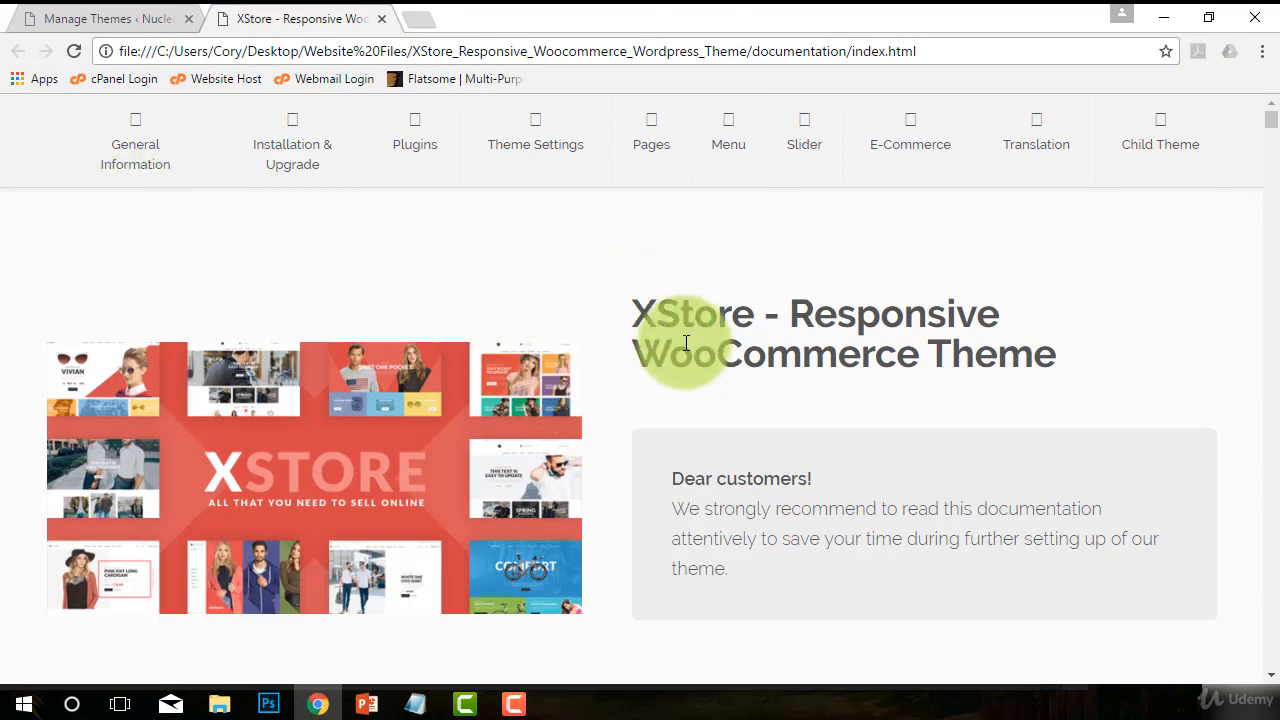
scroll(681, 345, "down", 3)
scroll(681, 345, "up", 3)
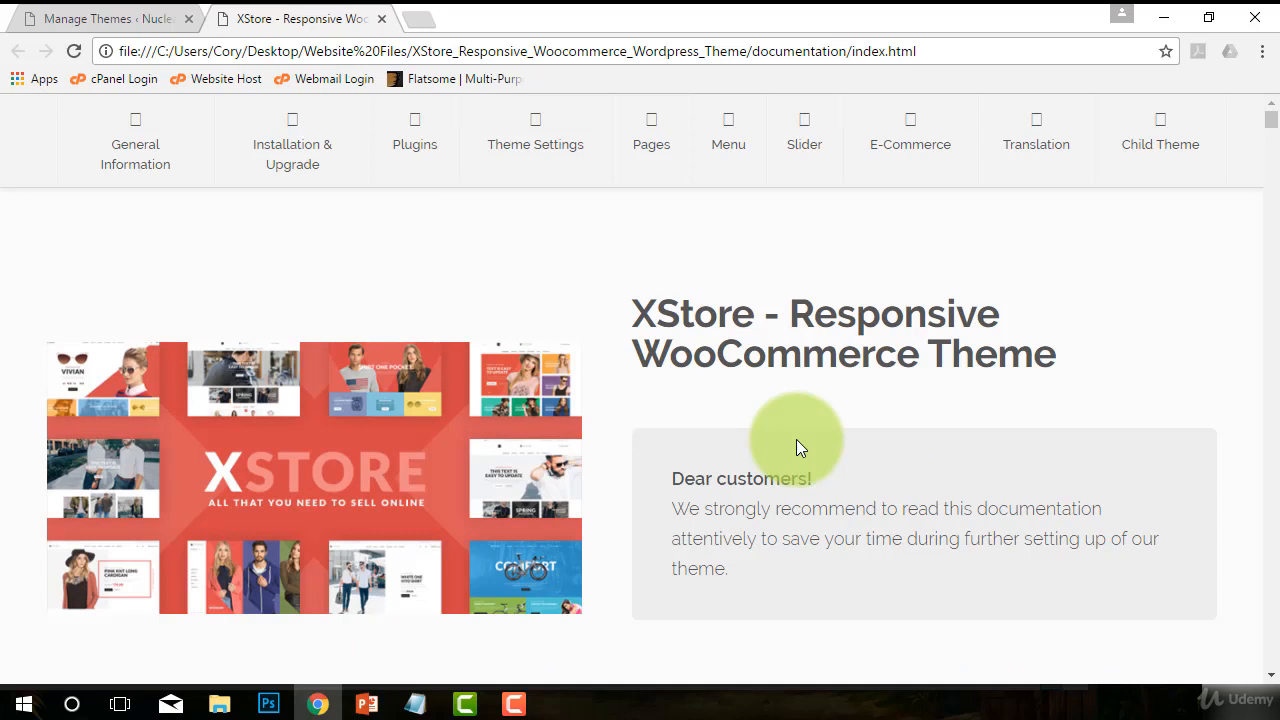
scroll(796, 446, "down", 4)
scroll(512, 460, "down", 1)
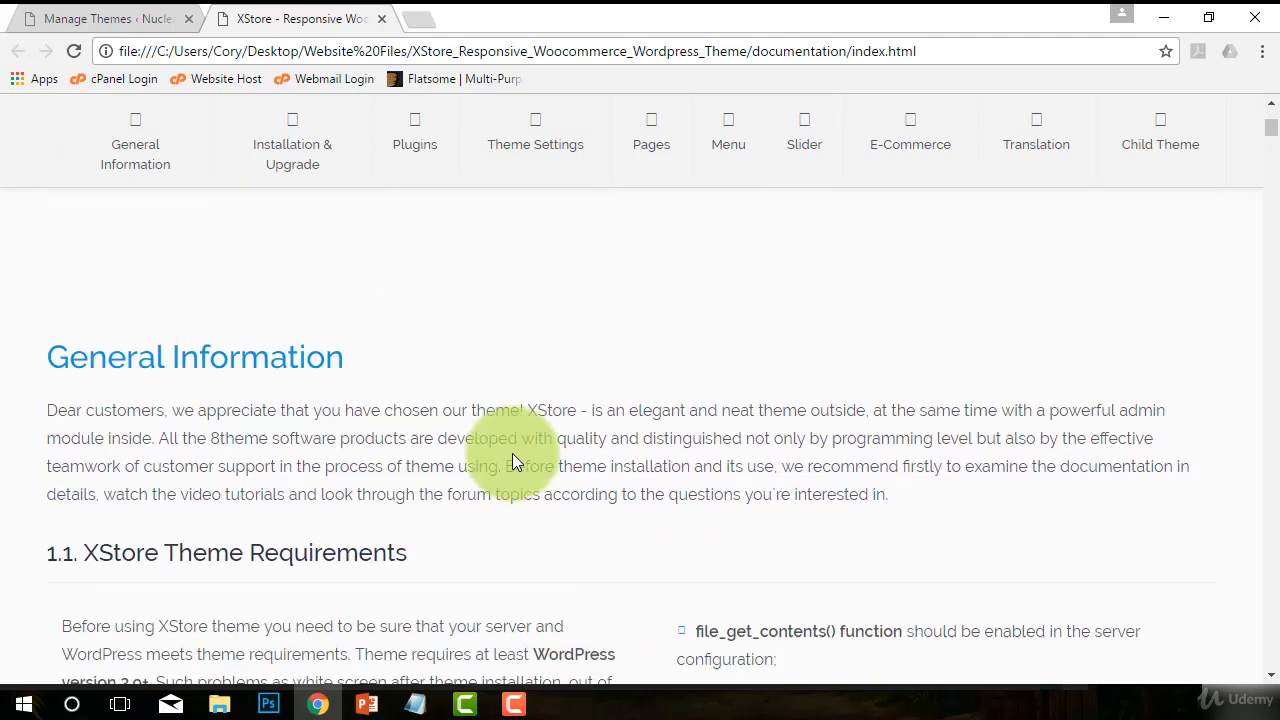
scroll(512, 453, "down", 3)
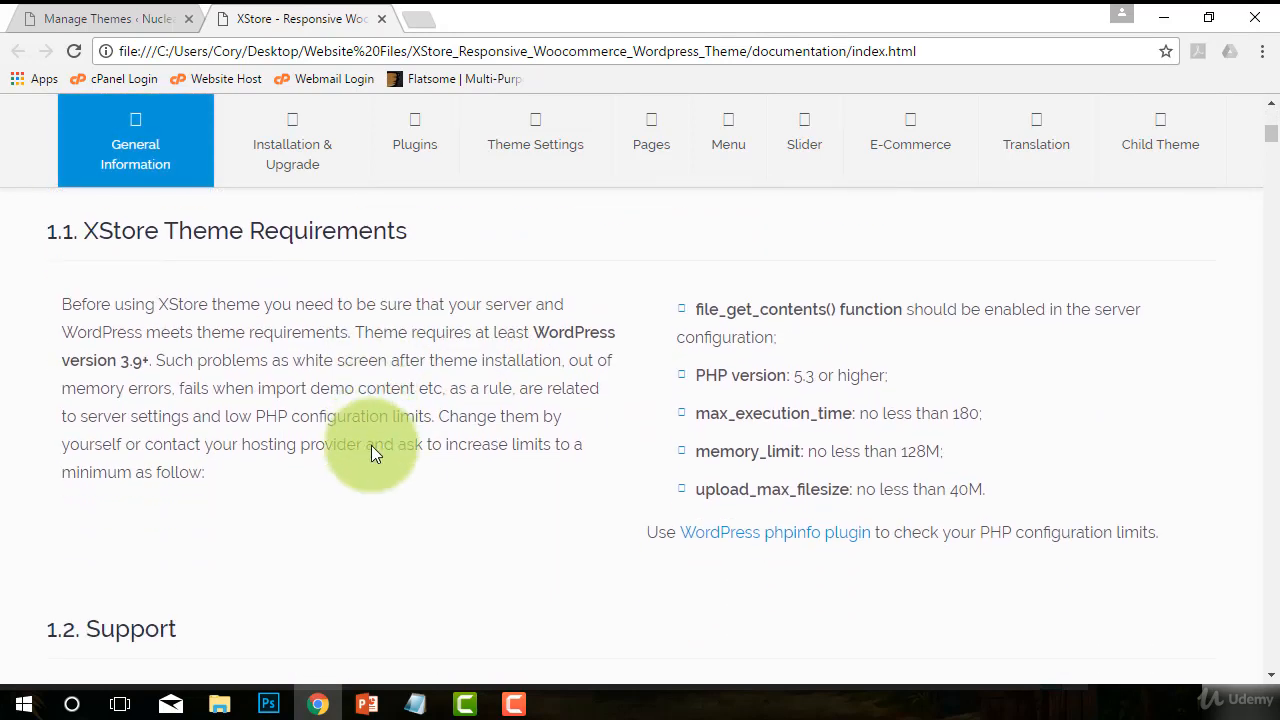
scroll(371, 445, "down", 1)
scroll(371, 445, "down", 3)
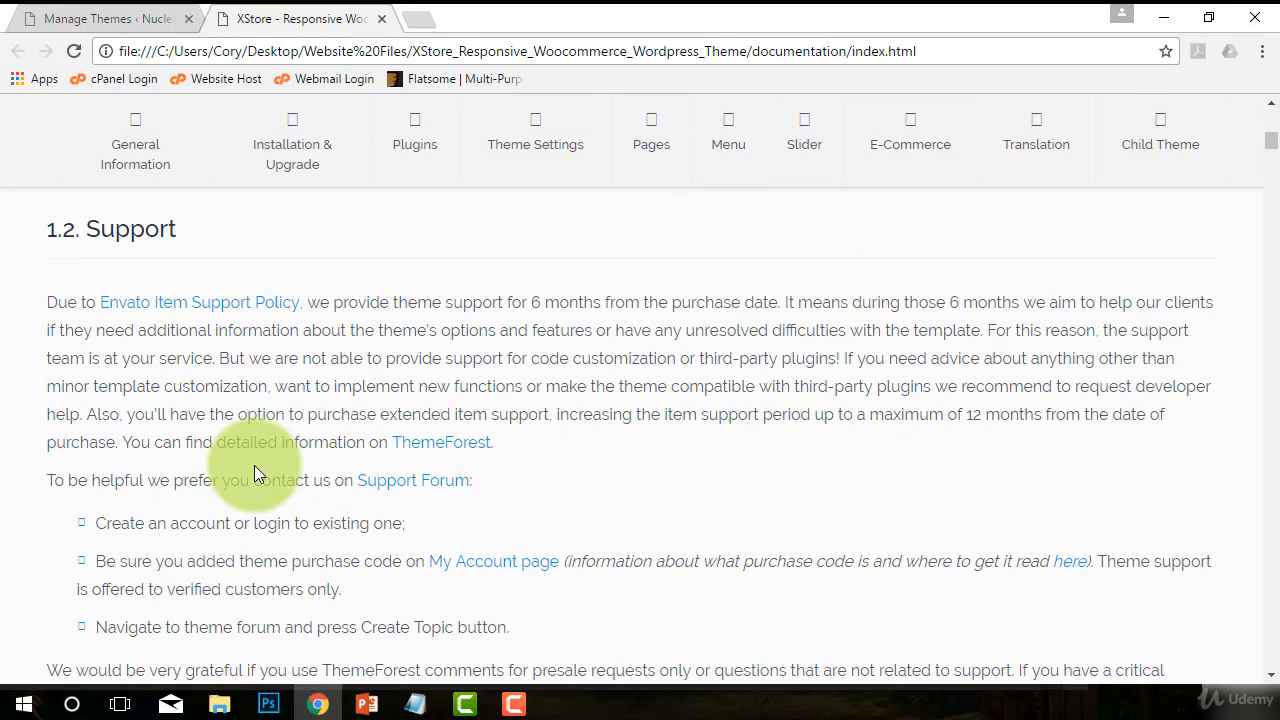
scroll(254, 465, "down", 3)
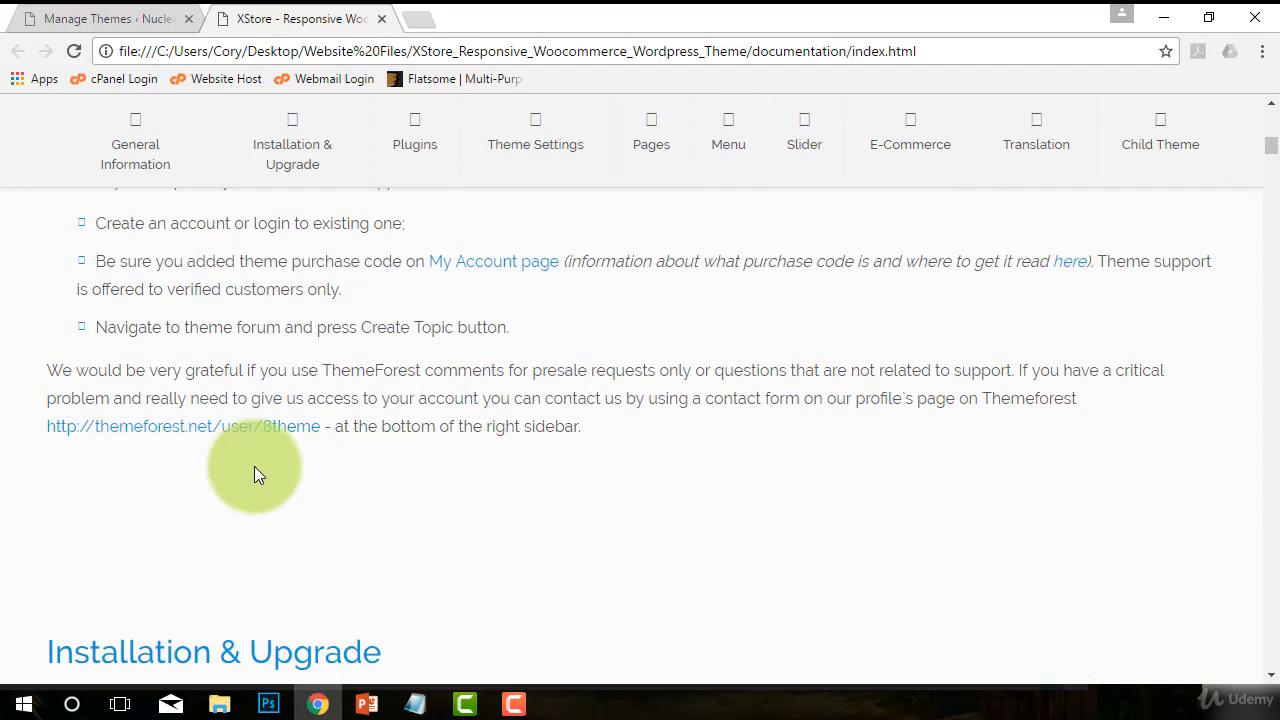
- Read the Installation & Upgrade chapter, examining the theme package contents and the two theme installation methods
scroll(480, 472, "up", 1)
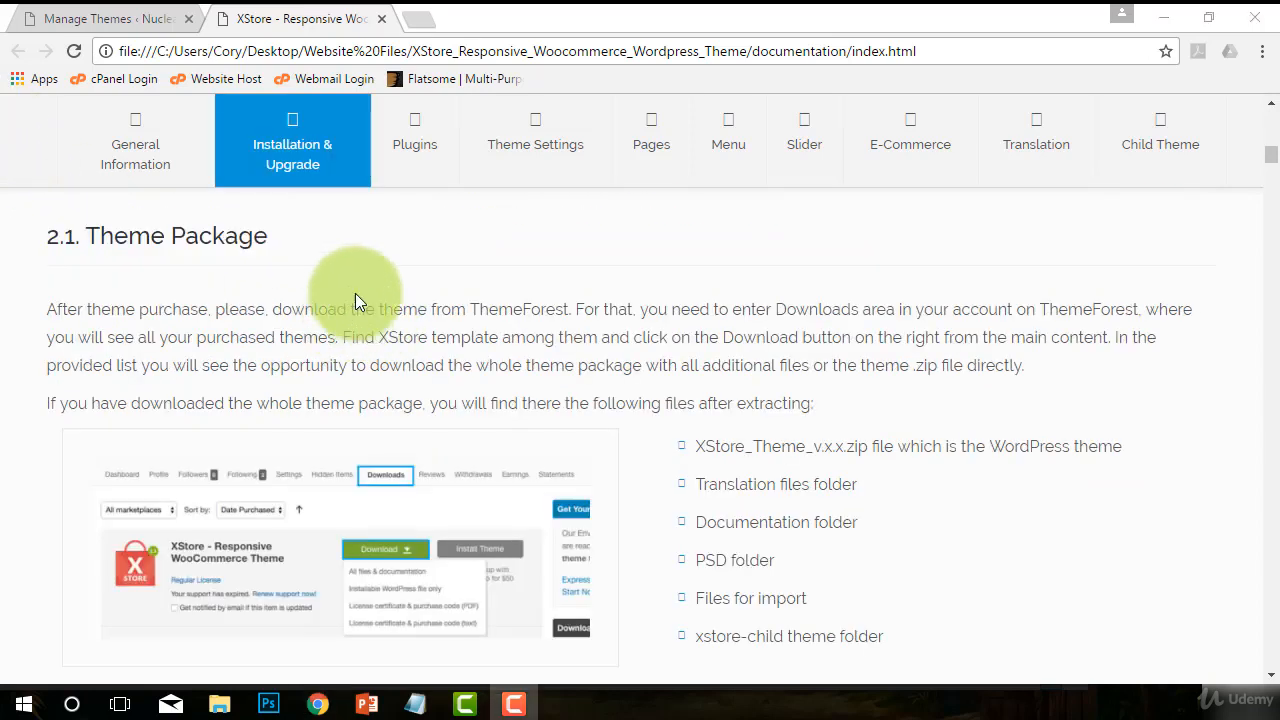
scroll(386, 335, "down", 1)
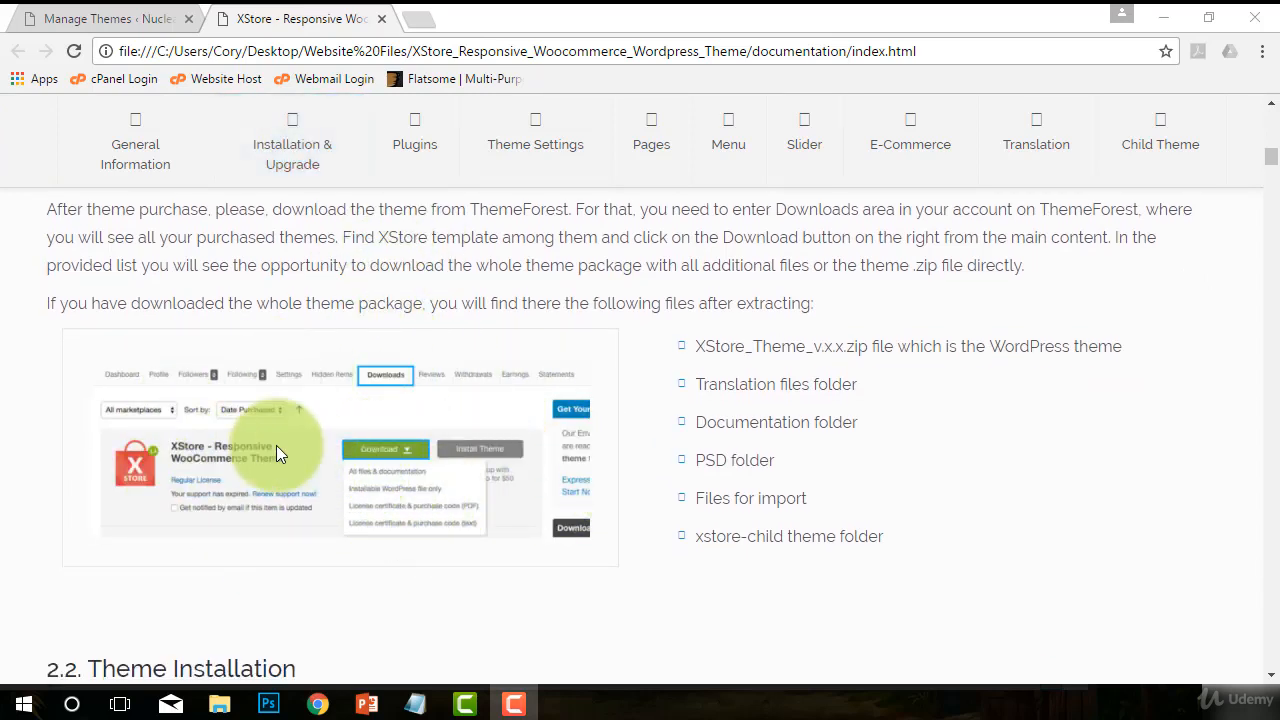
scroll(454, 533, "down", 2)
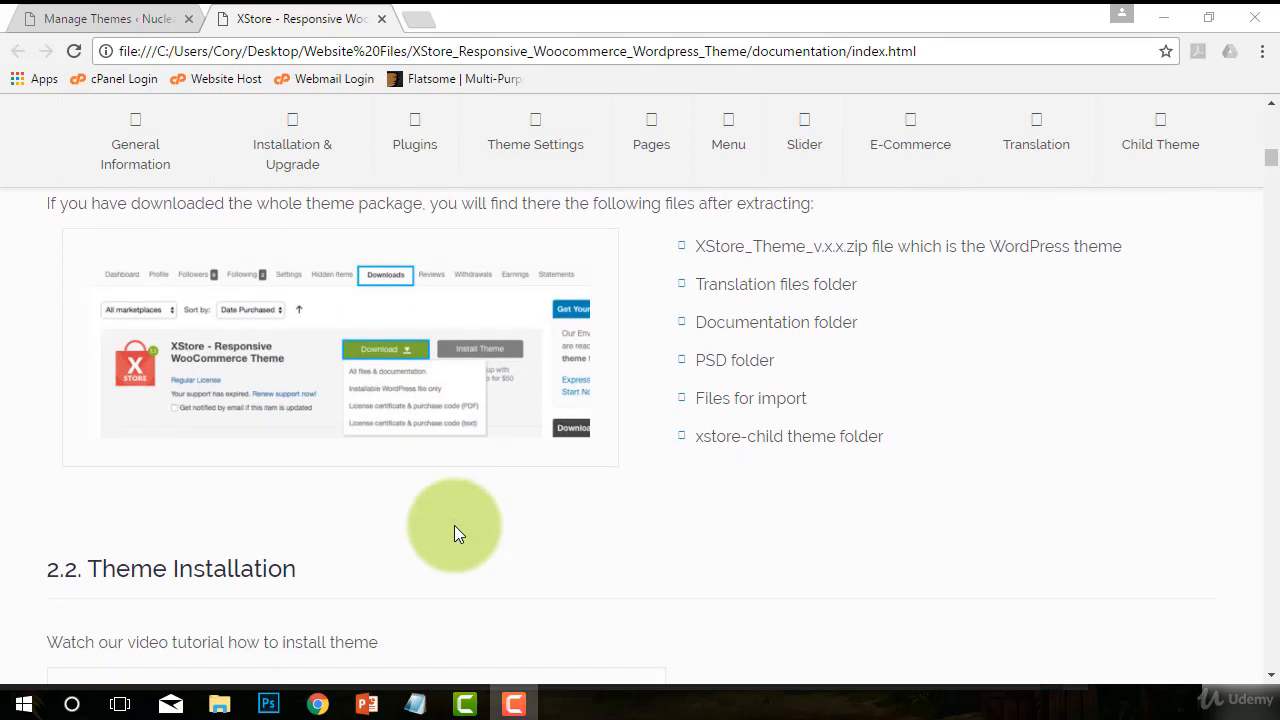
scroll(454, 530, "down", 1)
scroll(394, 370, "down", 2)
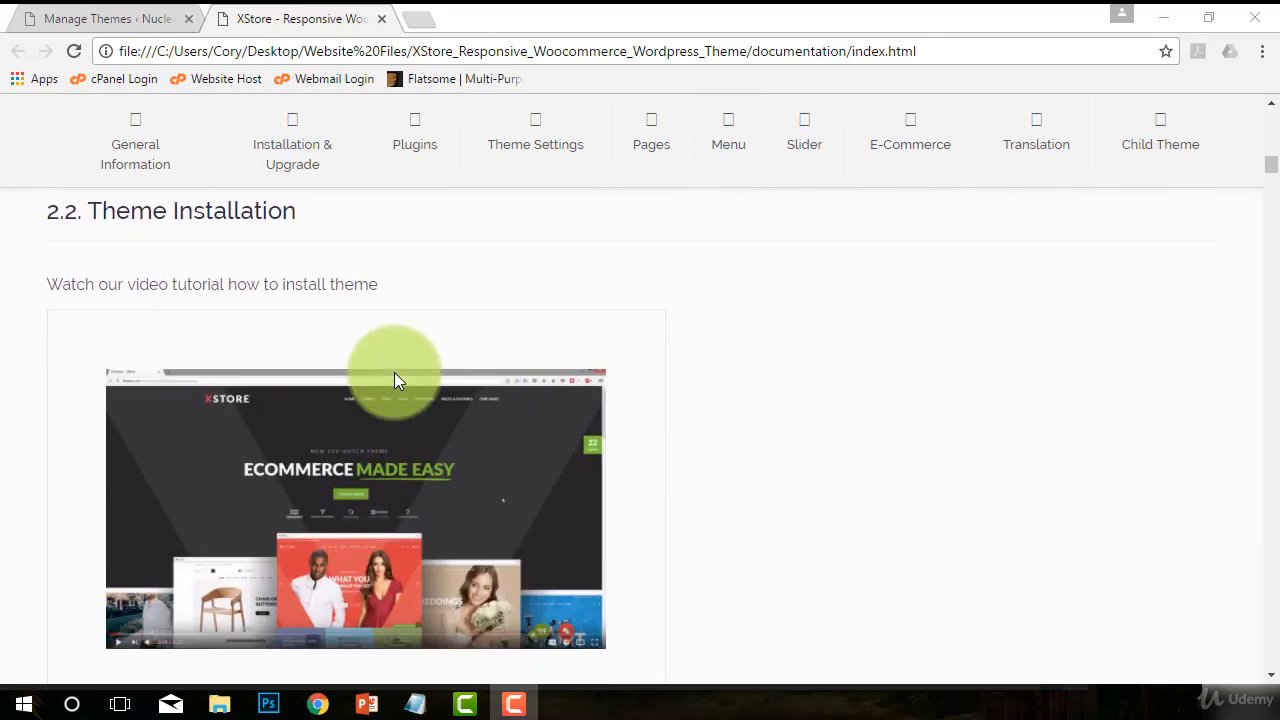
scroll(635, 396, "up", 1)
scroll(635, 396, "down", 5)
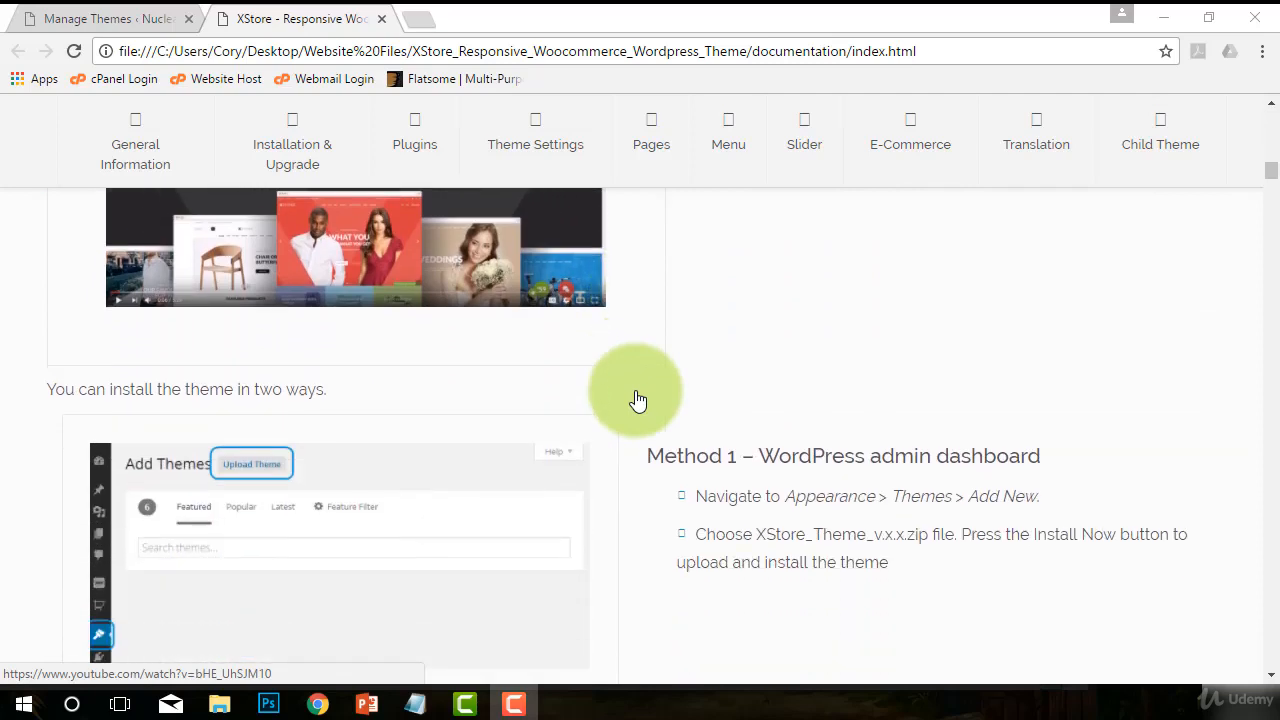
scroll(636, 398, "down", 2)
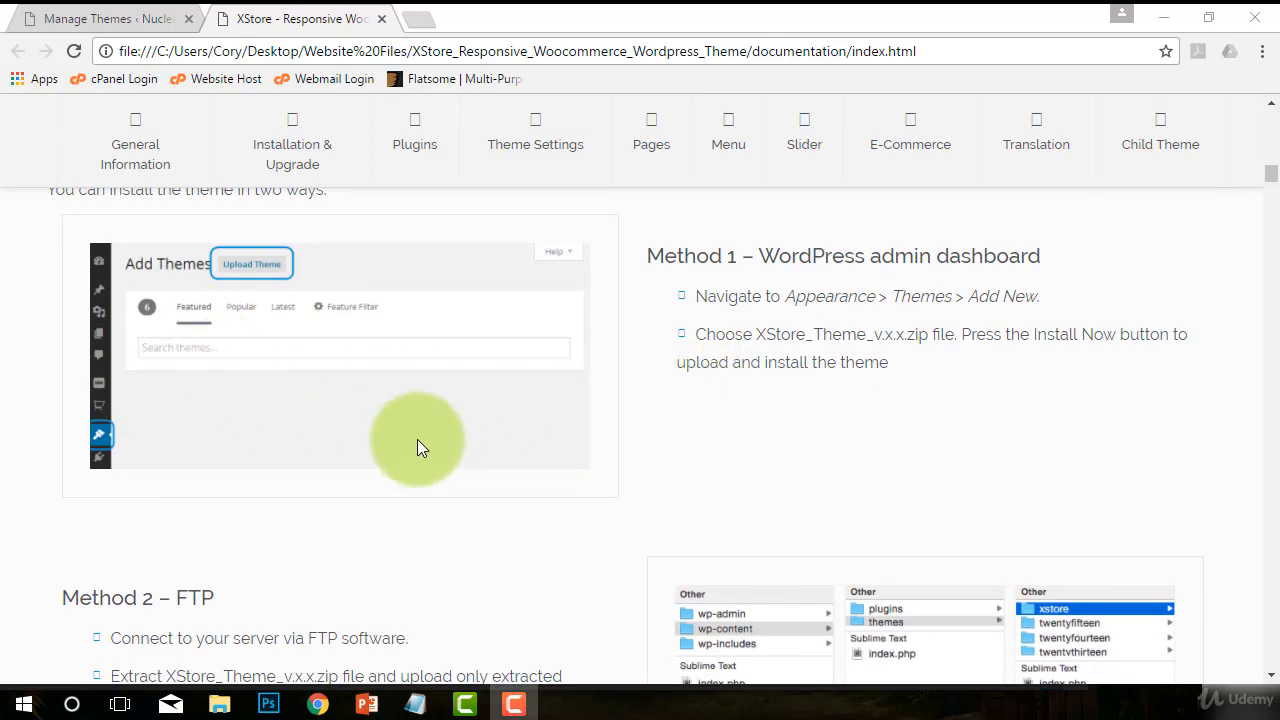
- Return to the WordPress Manage Themes page and highlight the domain and the wp-admin portion of its address
left_click(127, 16)
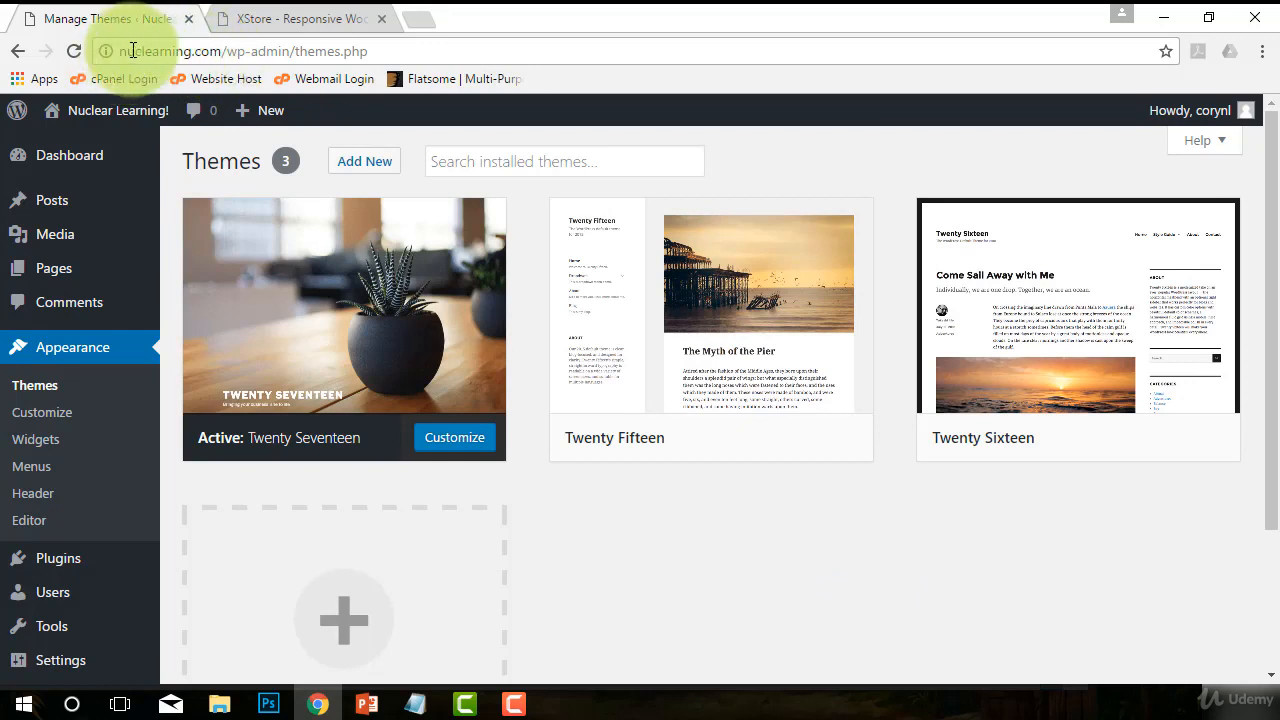
left_click_drag(221, 50, 130, 51)
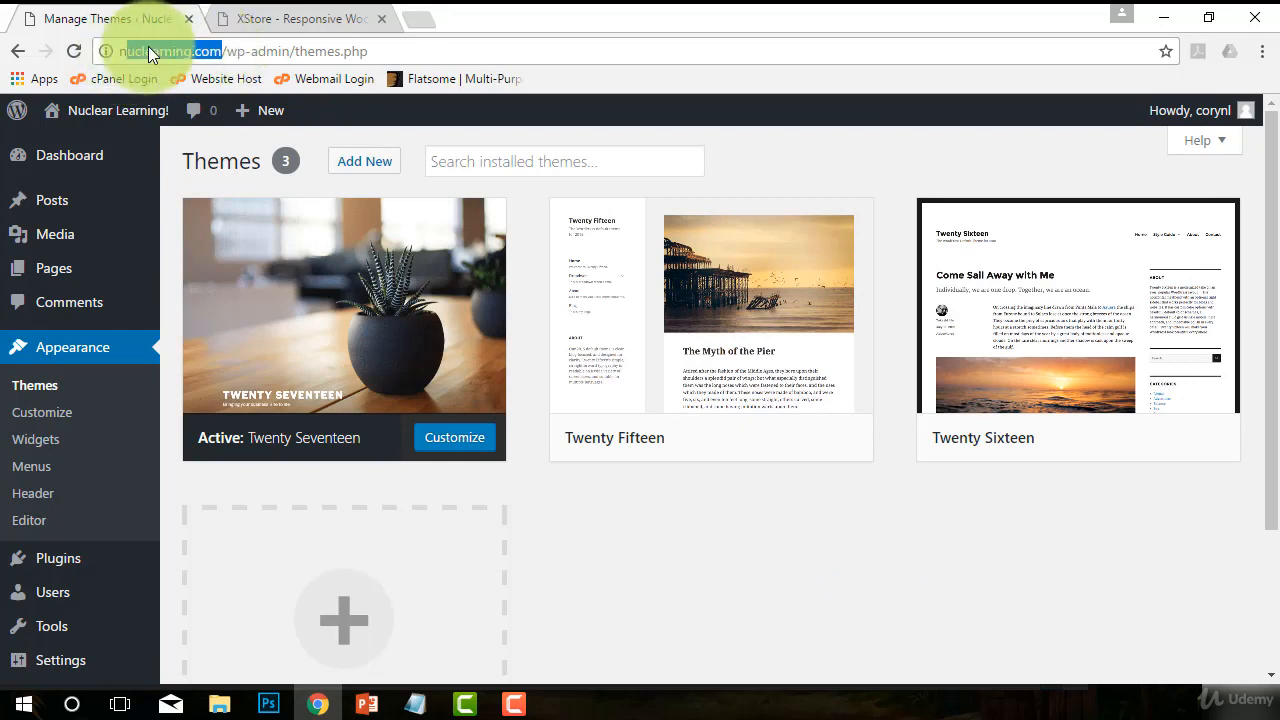
left_click(232, 49)
left_click_drag(235, 50, 298, 51)
left_click(700, 545)
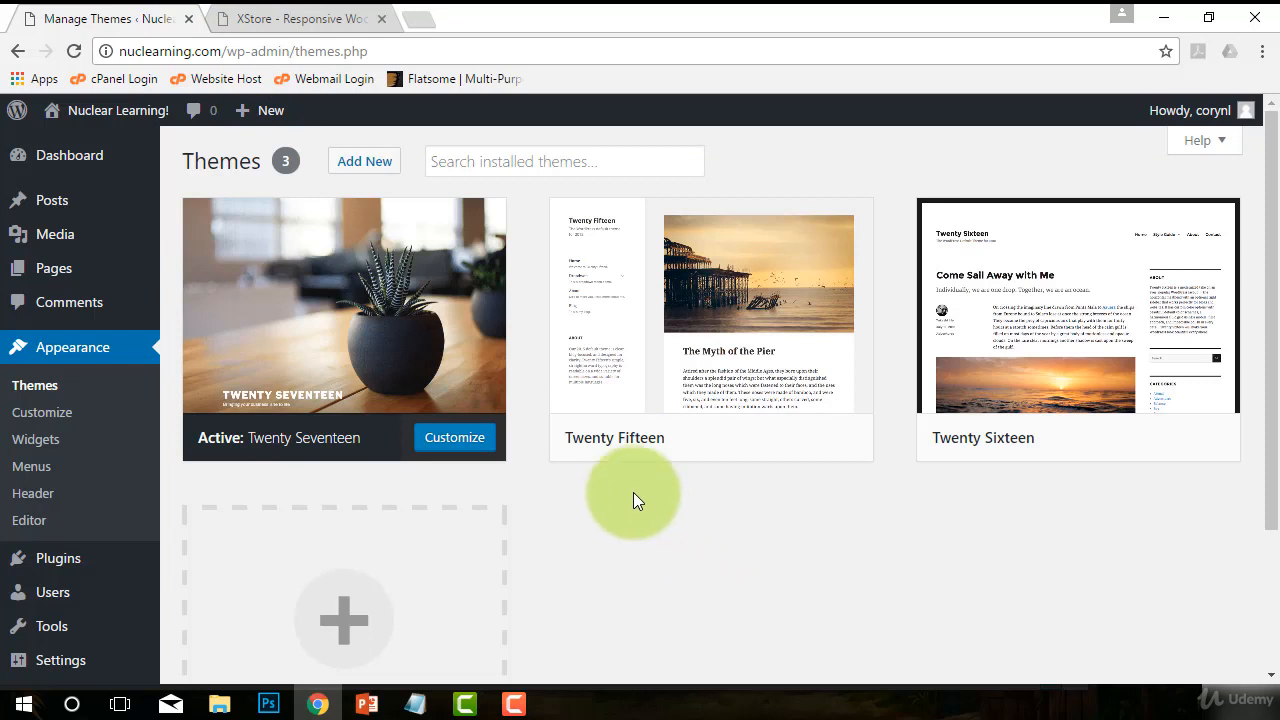
- Open the Add Themes page in WordPress and look through the featured themes
left_click(367, 165)
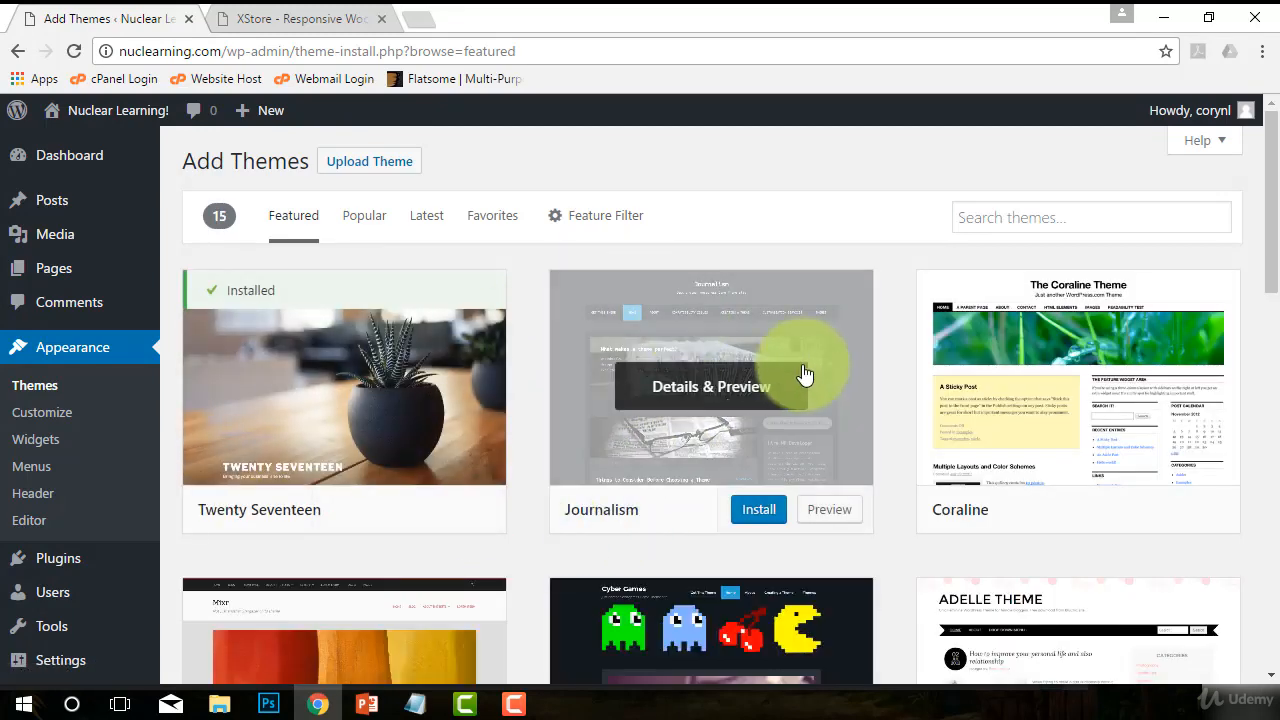
scroll(734, 467, "down", 5)
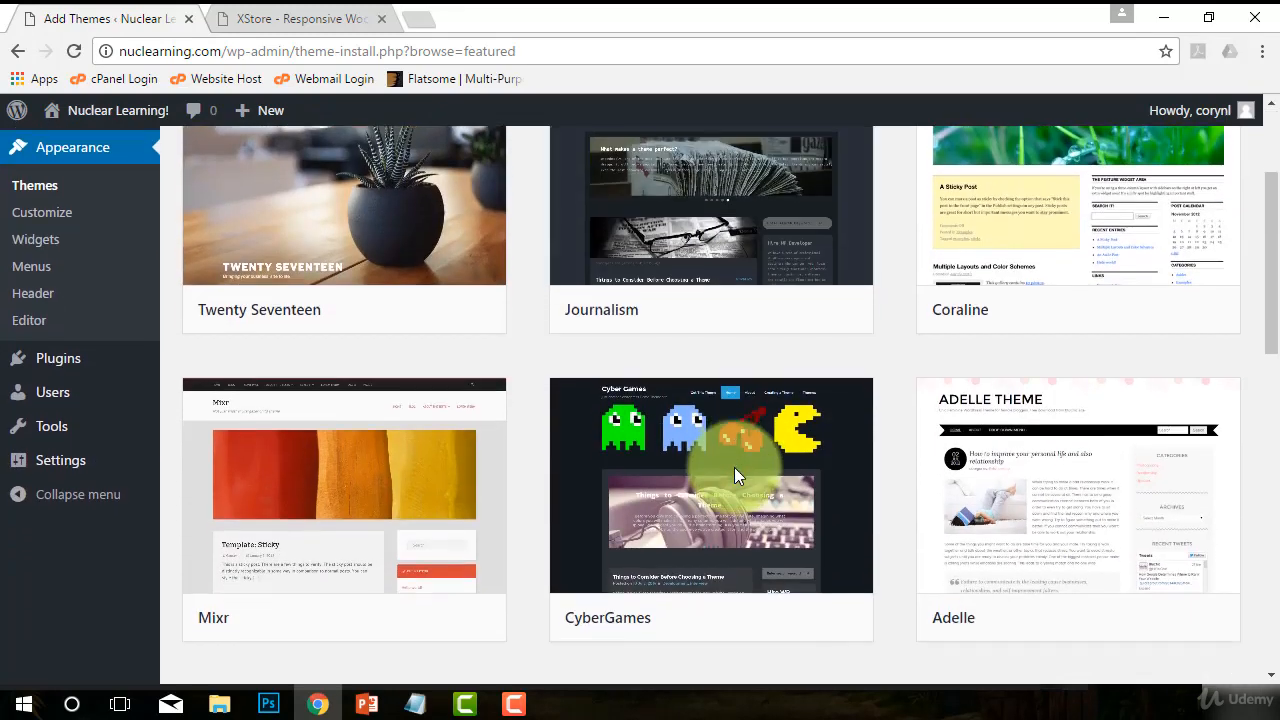
scroll(455, 427, "down", 2)
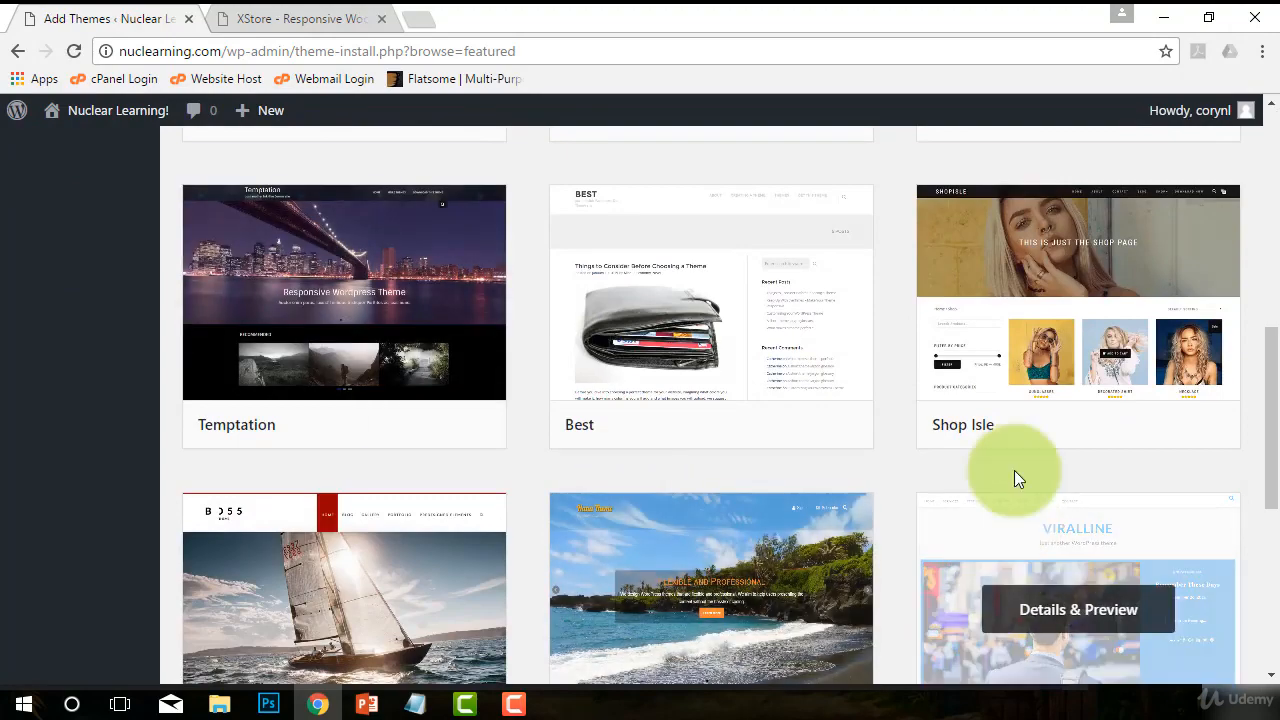
scroll(1008, 440, "up", 1)
scroll(1008, 440, "down", 3)
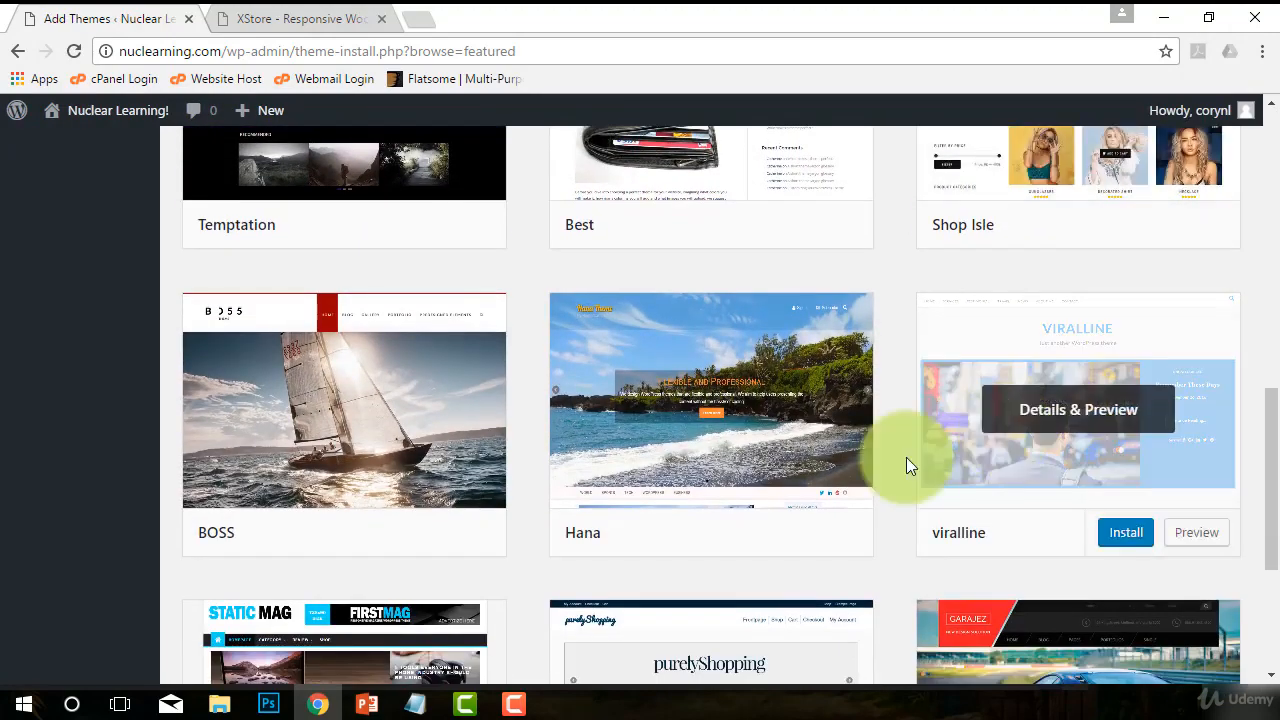
scroll(936, 560, "up", 6)
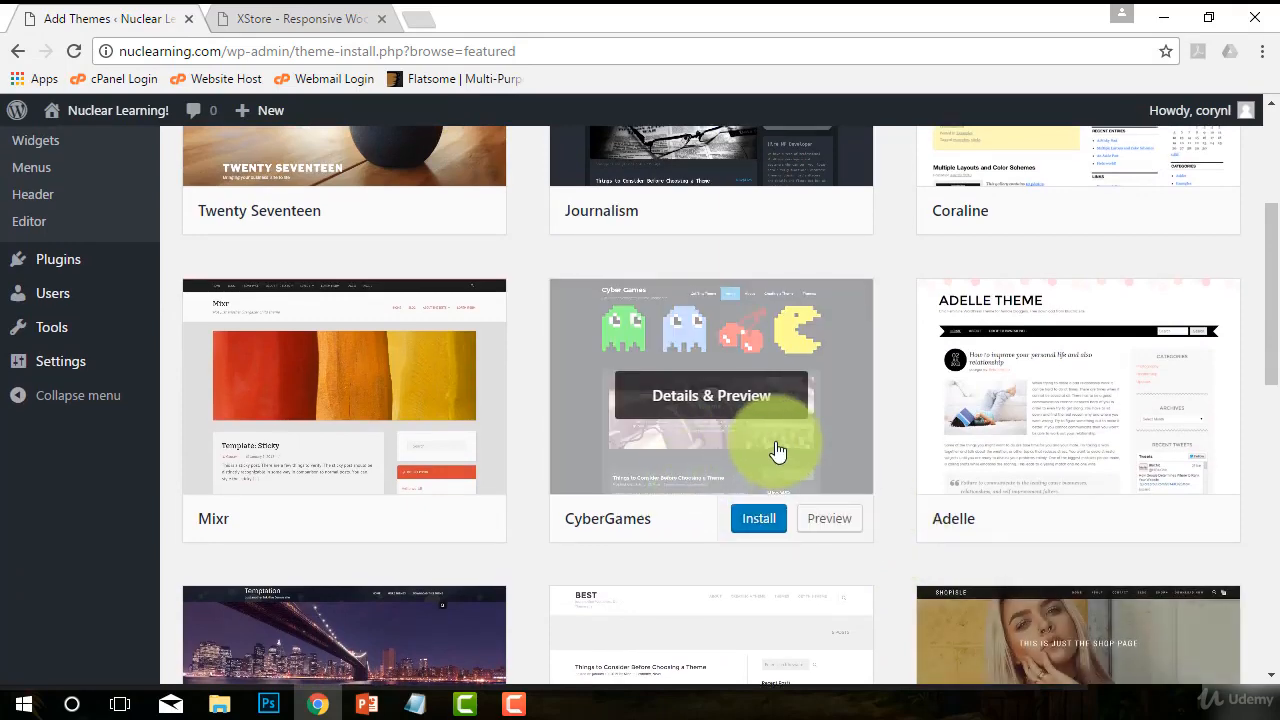
scroll(771, 449, "up", 3)
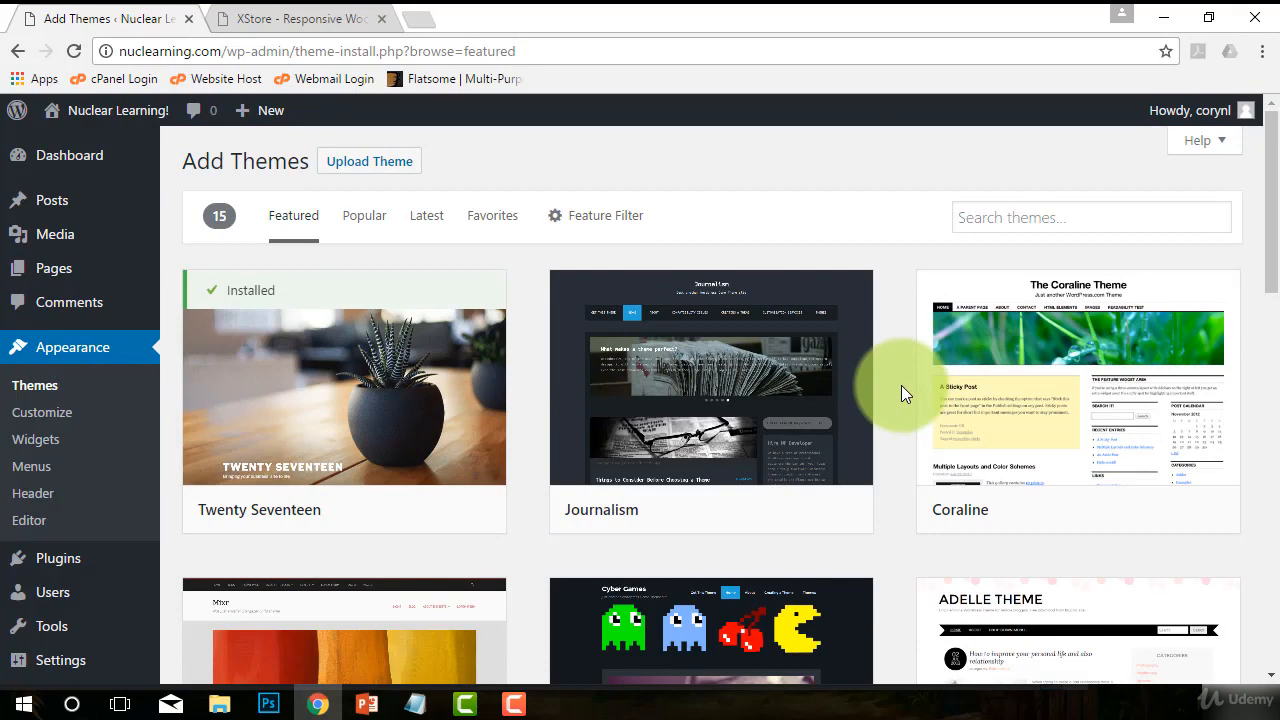
scroll(901, 385, "down", 6)
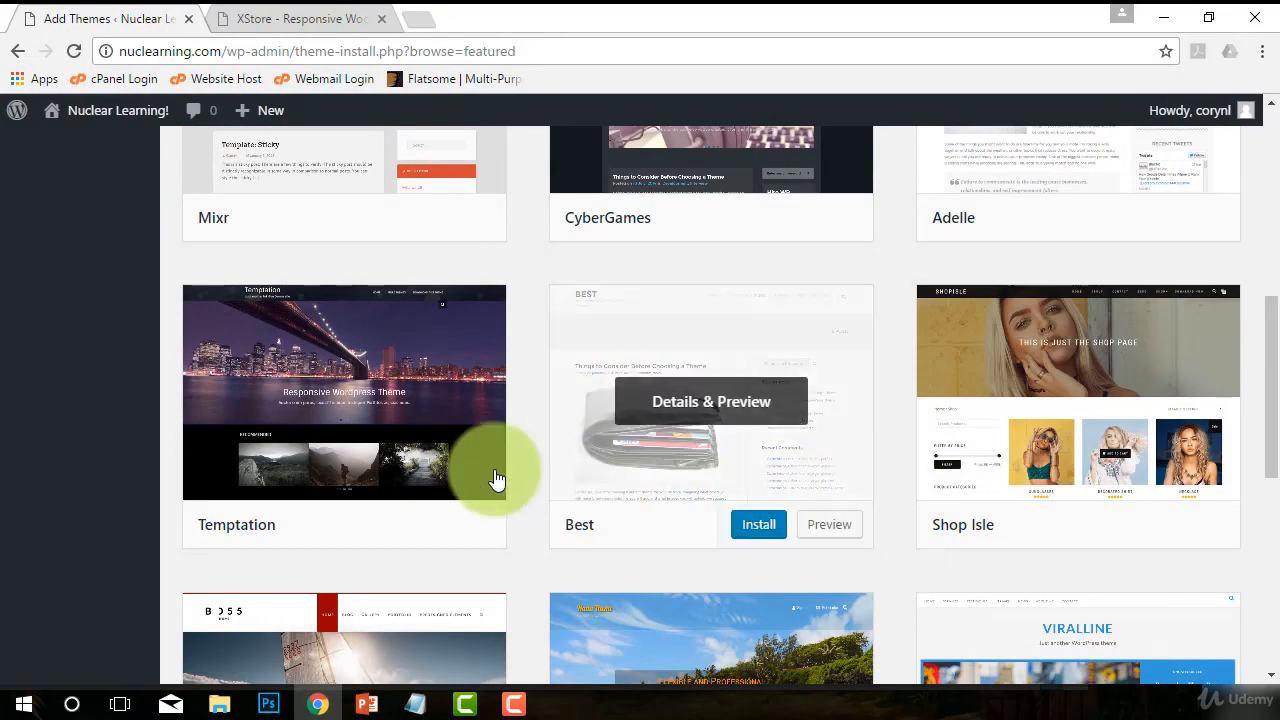
scroll(885, 490, "down", 3)
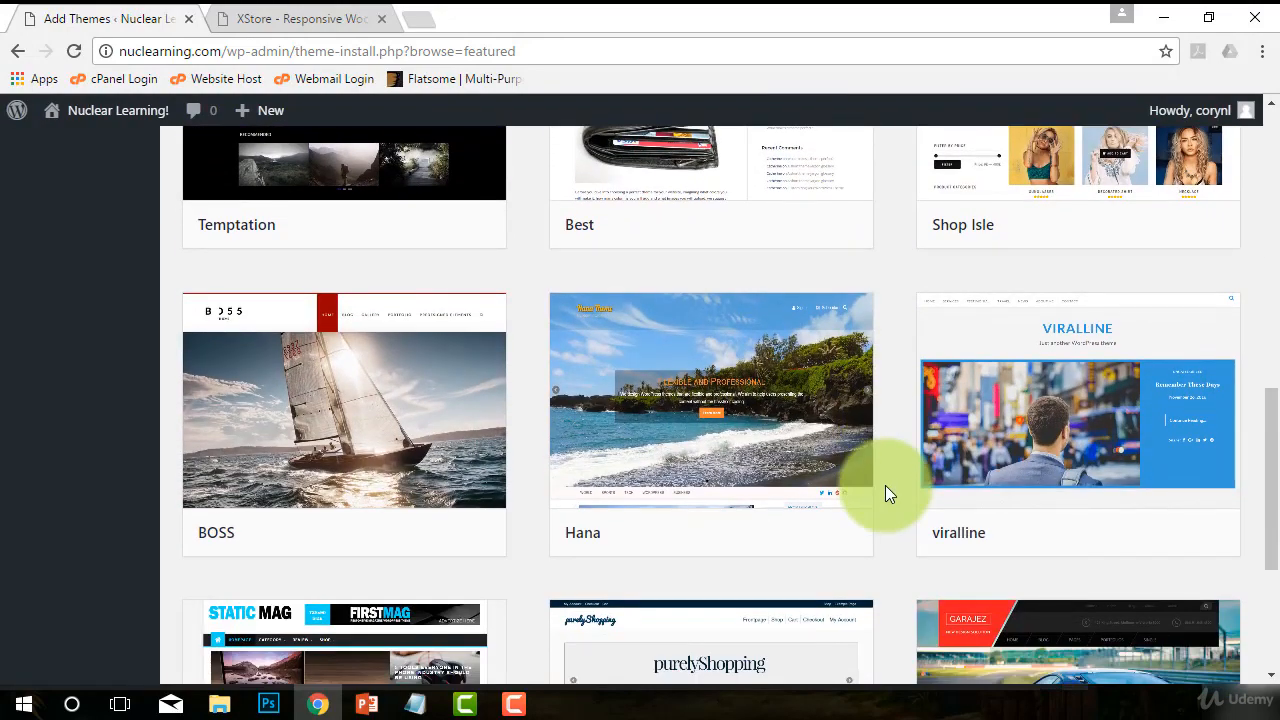
scroll(896, 497, "up", 9)
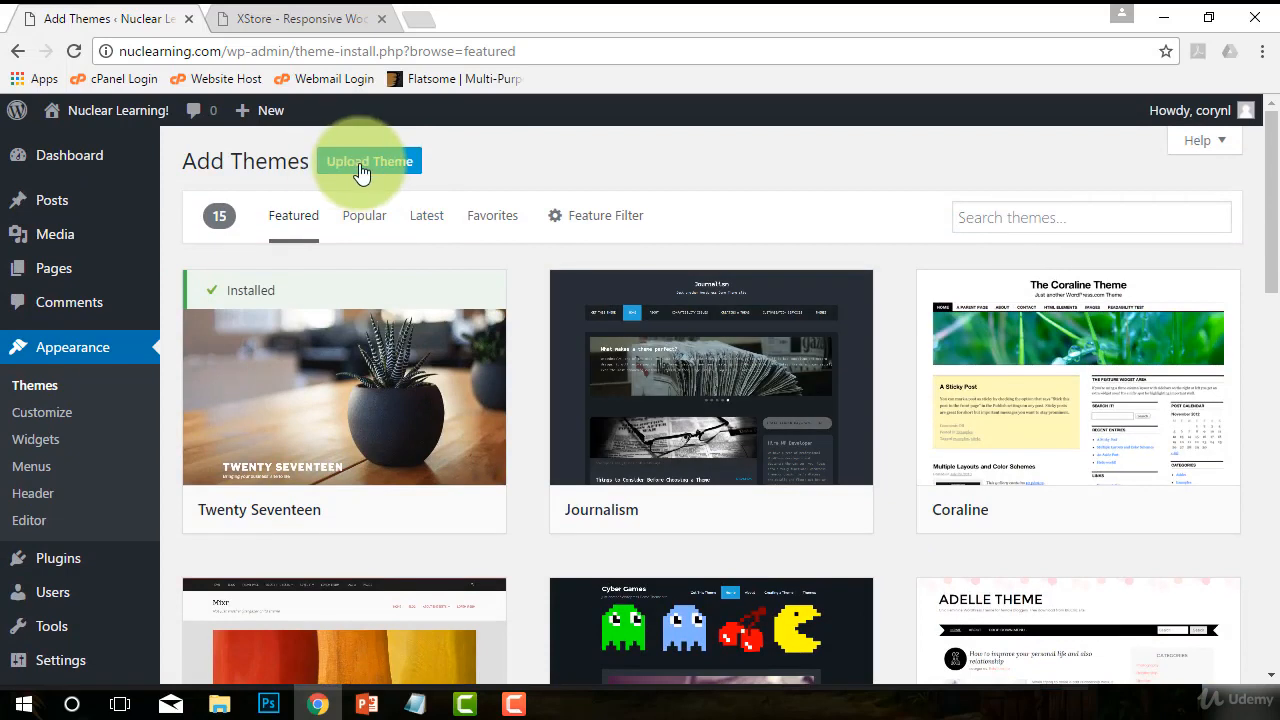
- Try to upload and install XStore_Theme_v.3.16.zip from the XStore_Responsive_Woocommerce_Wordpress_Theme folder as a new theme
left_click(364, 171)
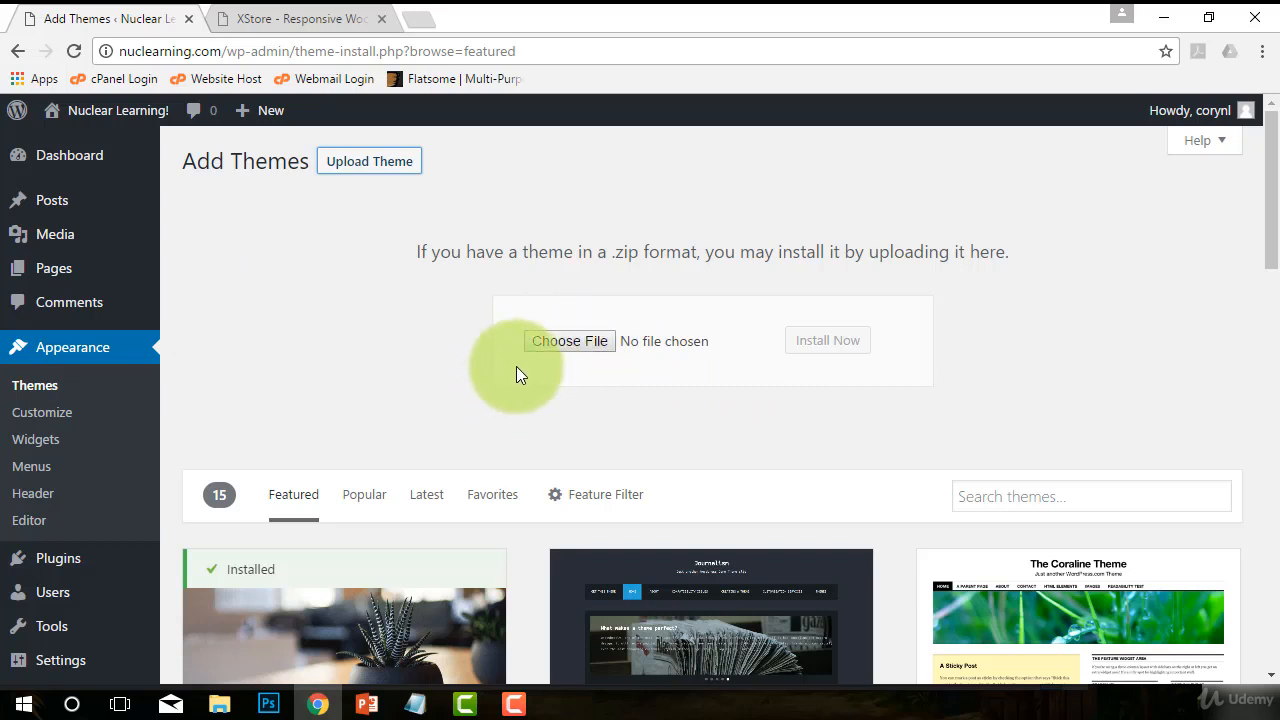
left_click(561, 342)
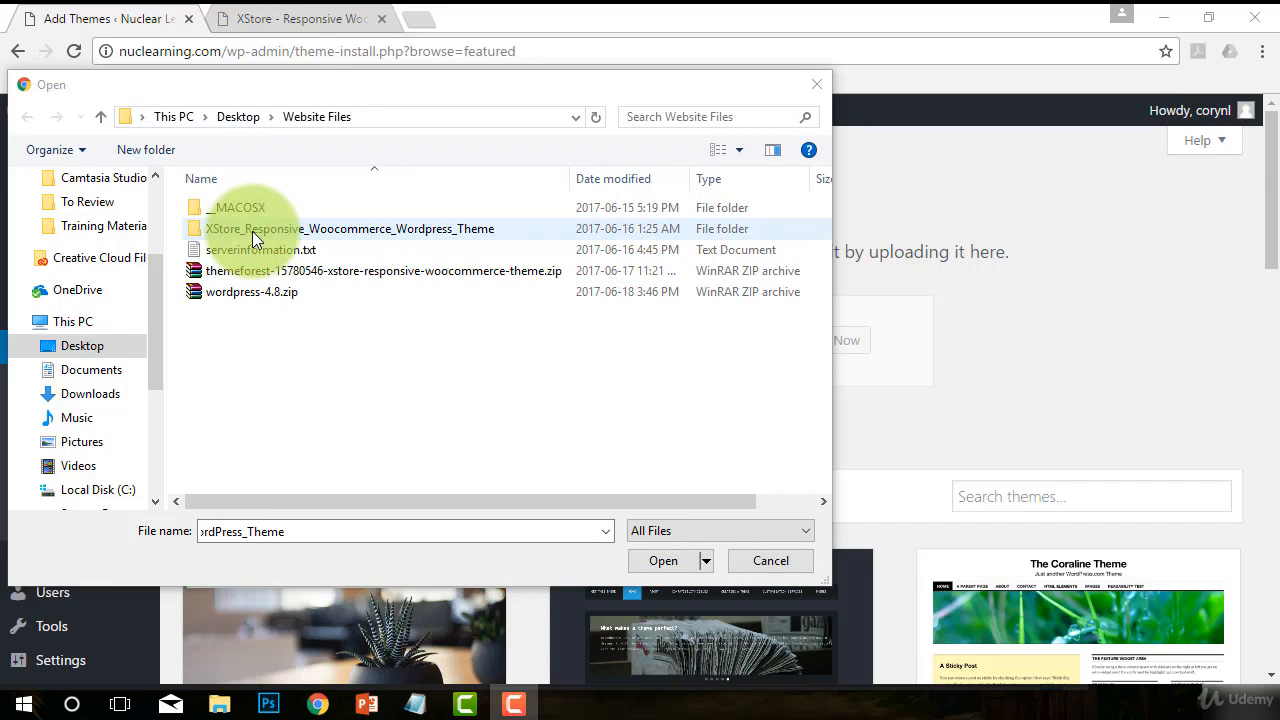
double_click(345, 230)
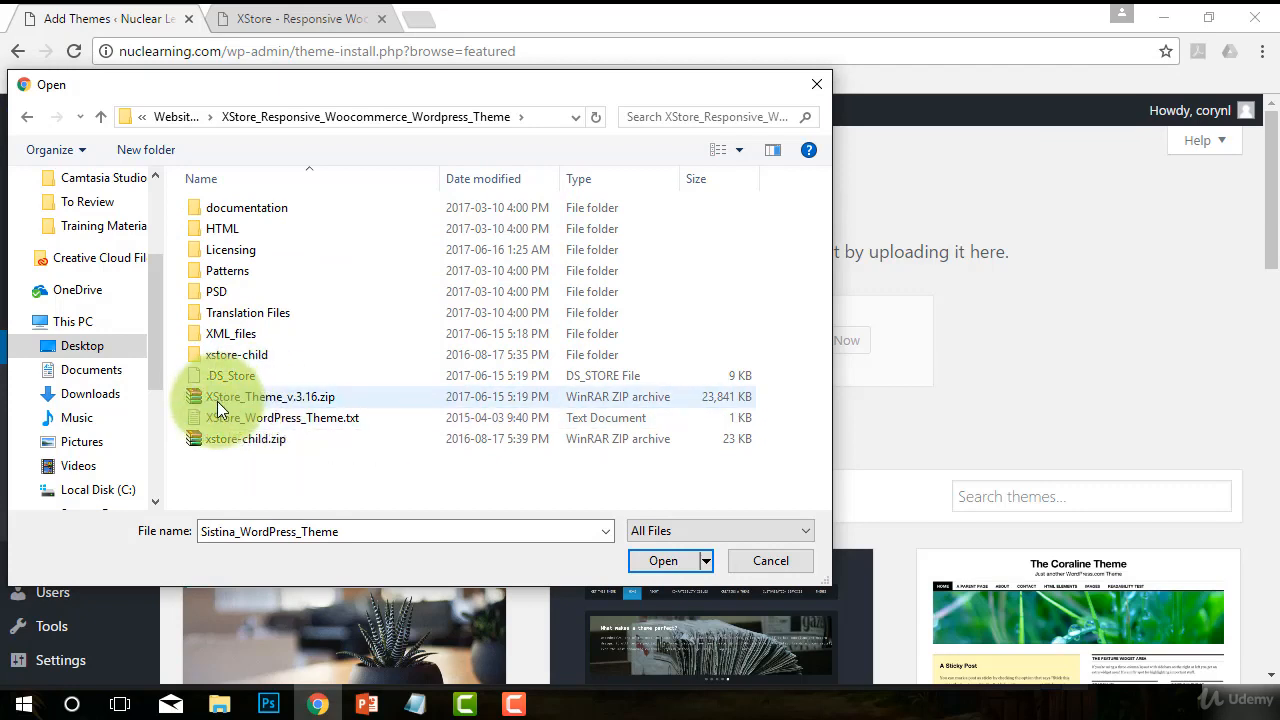
left_click(242, 398)
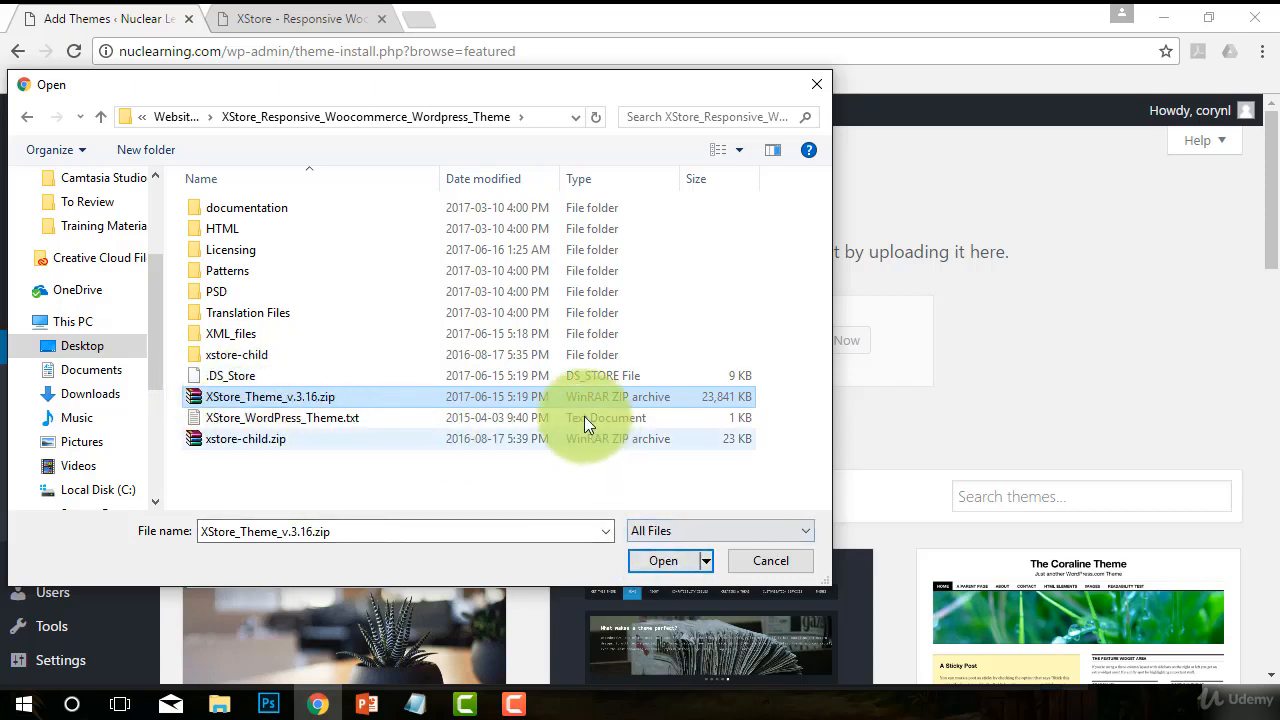
left_click(657, 563)
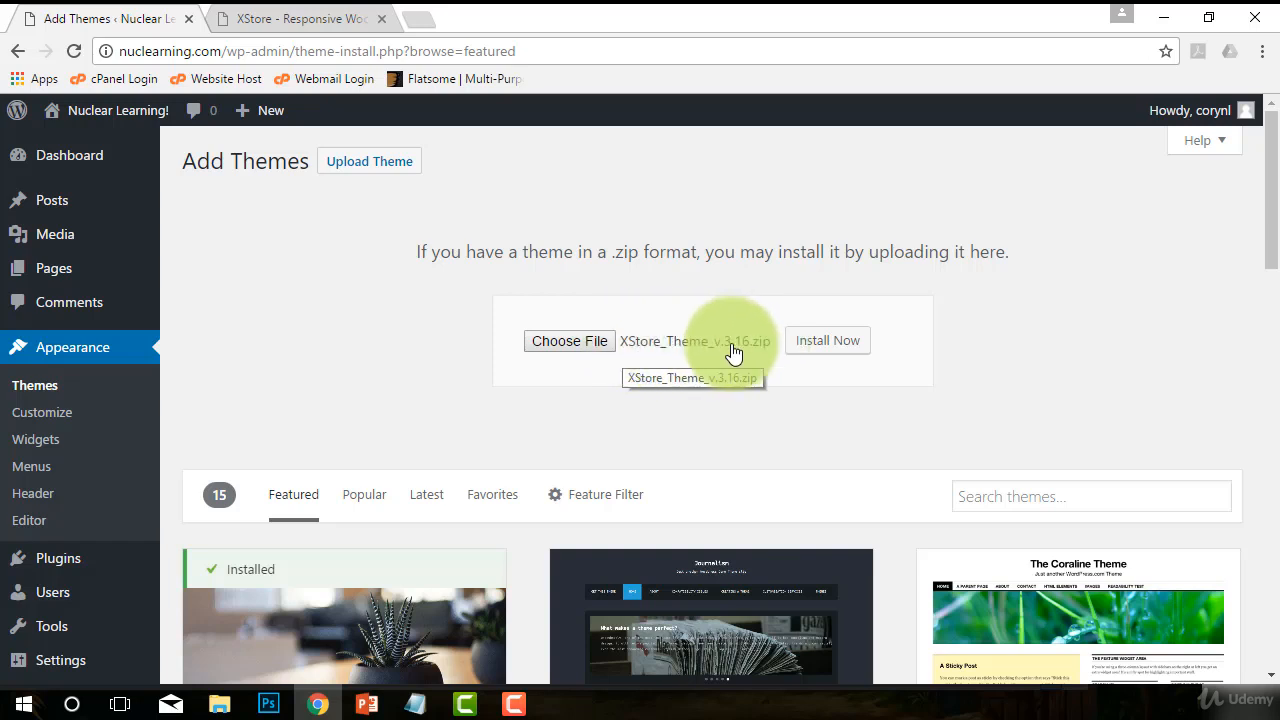
left_click(815, 353)
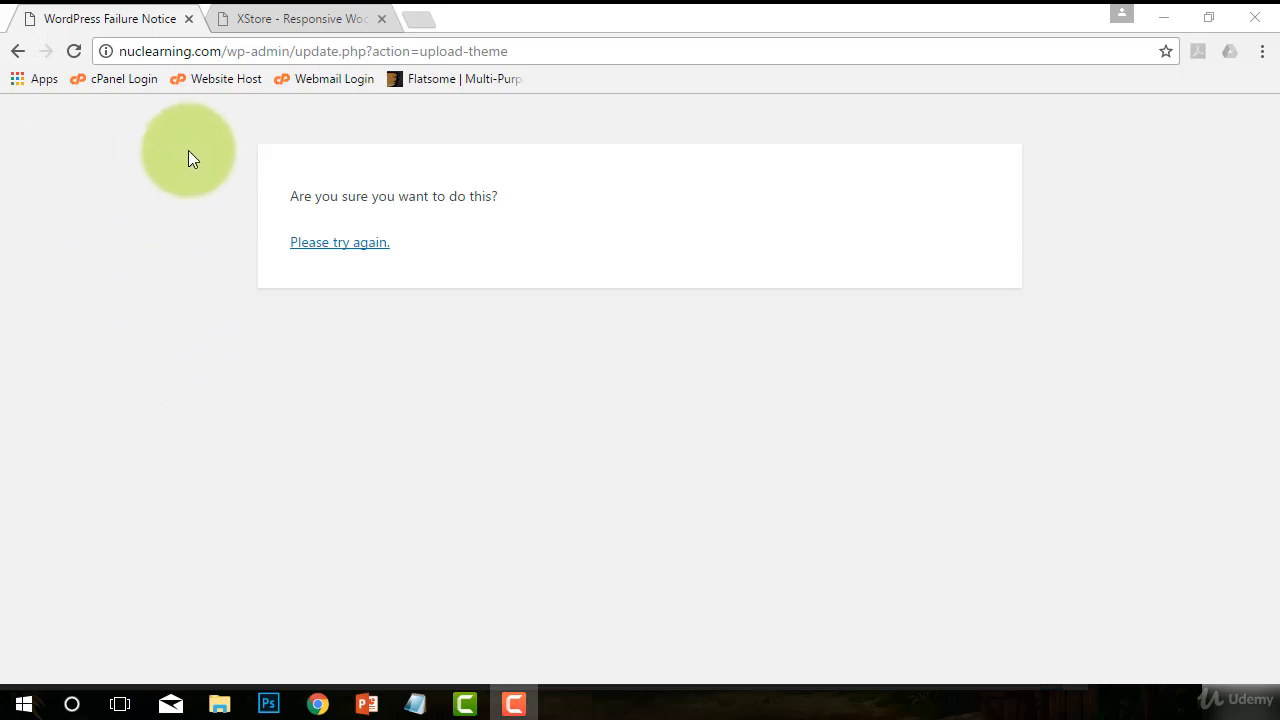
- Open the website host's cPanel login page and try to log in with the account username and password
left_click(220, 79)
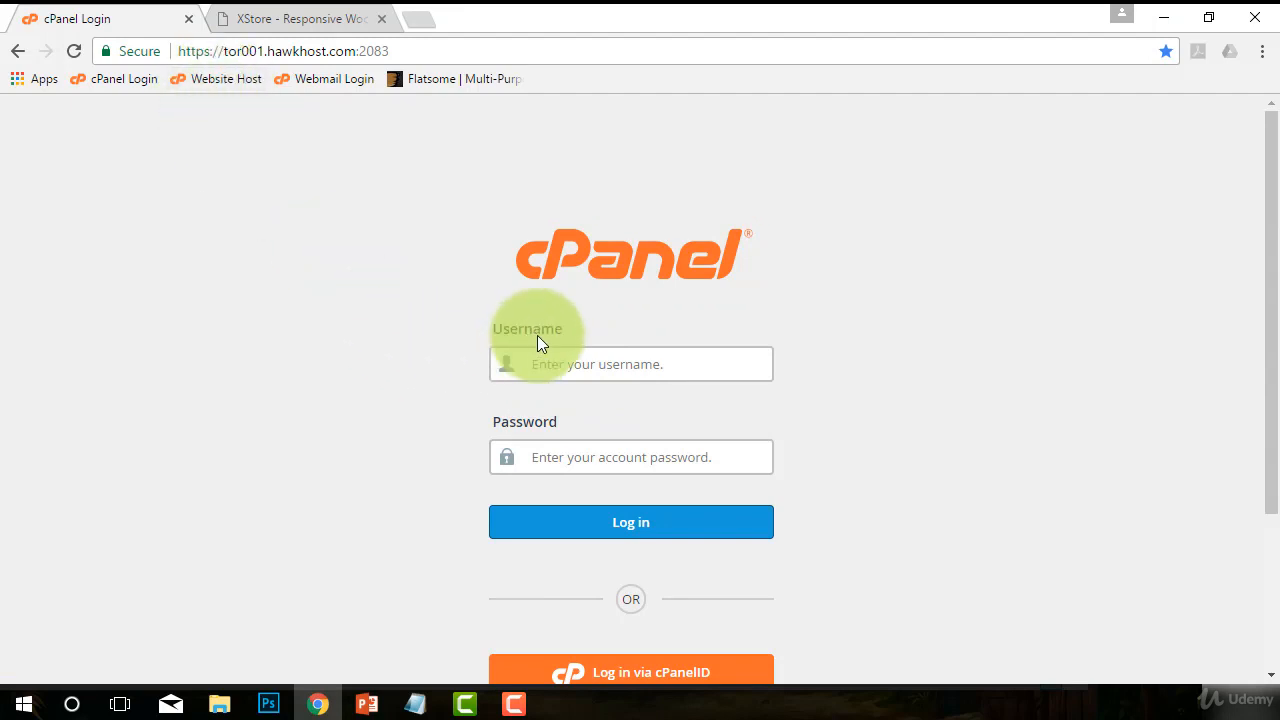
left_click(530, 372)
left_click(411, 374)
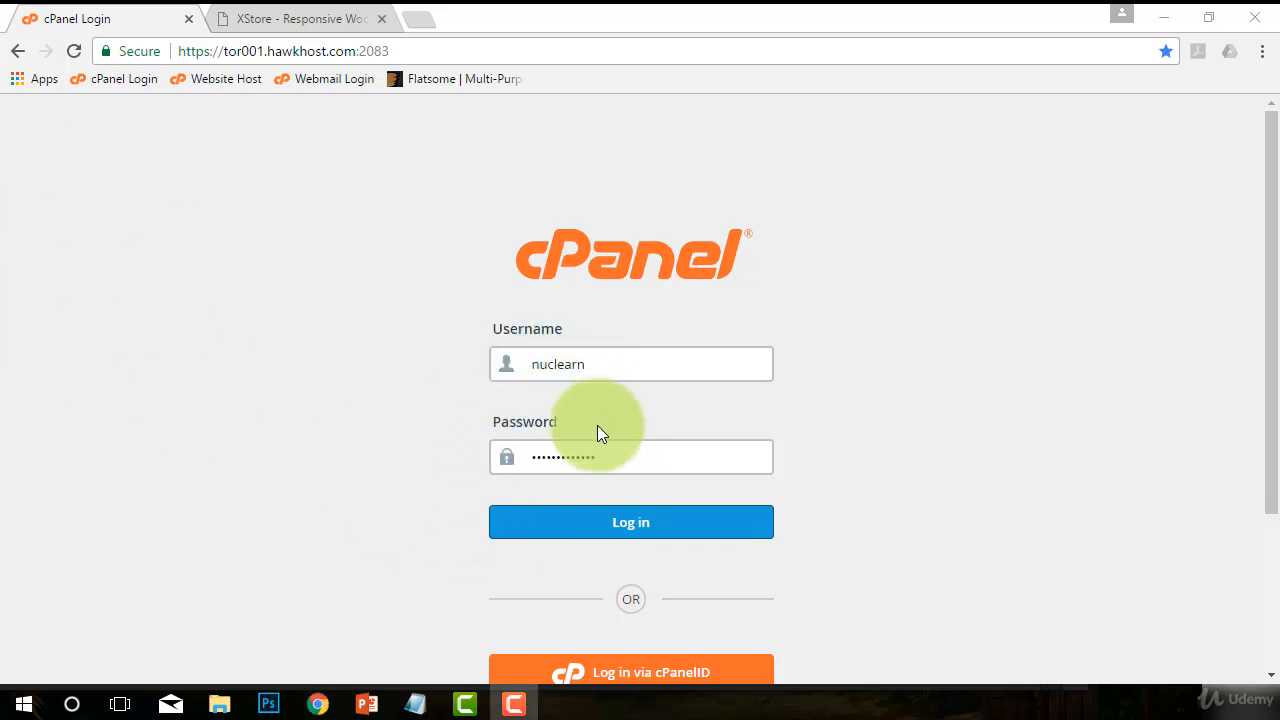
left_click(602, 524)
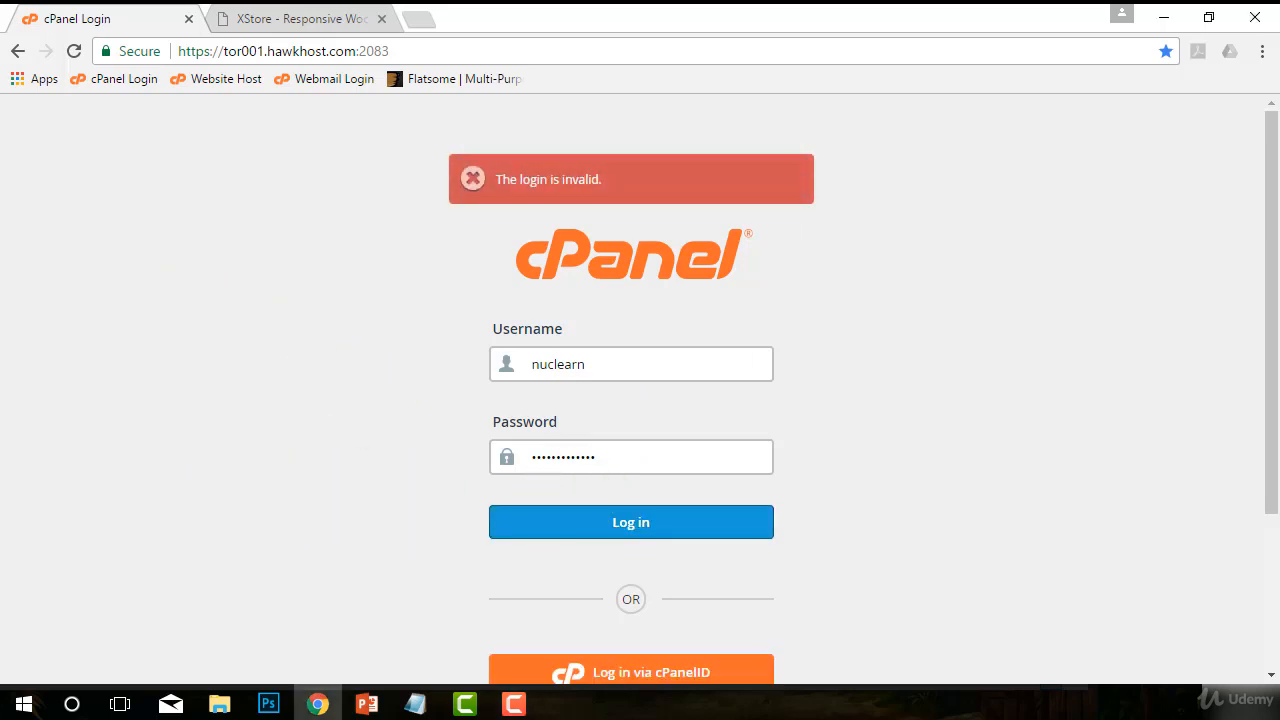
- Replace the account password in the cPanel login form with the copied one and log in
key("alt+Tab")
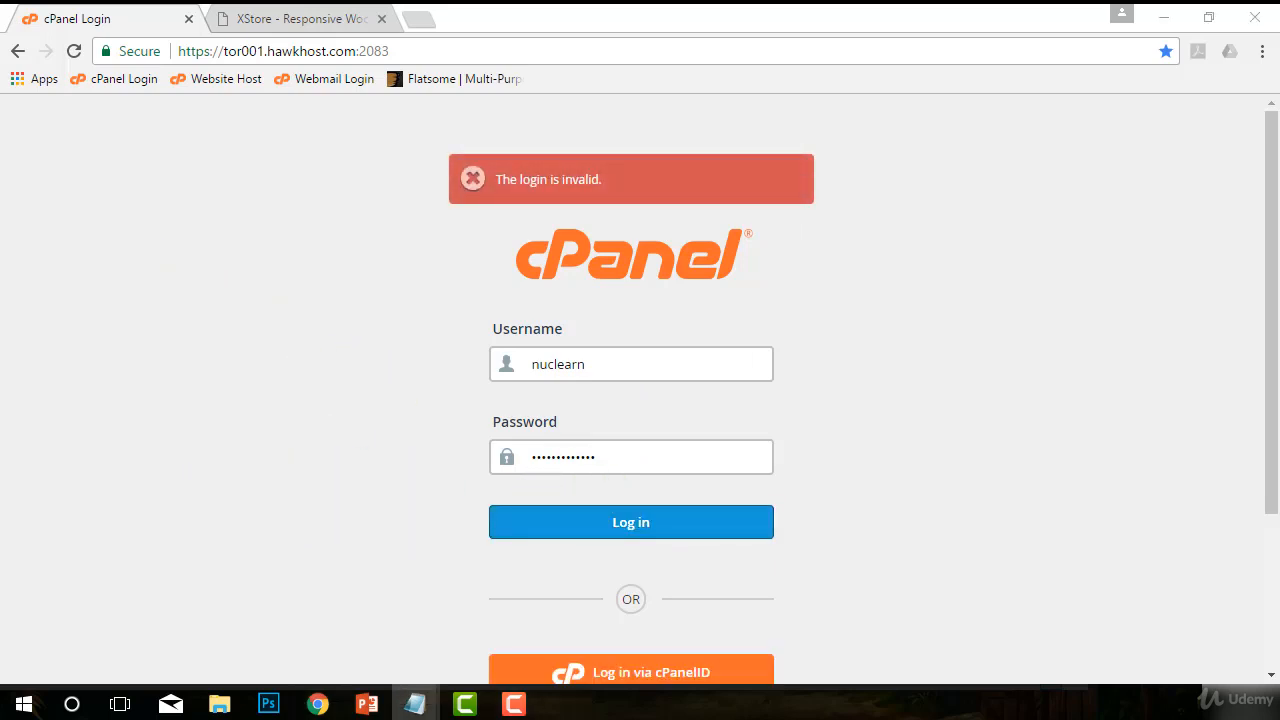
left_click_drag(647, 455, 461, 458)
key("ctrl+v")
left_click(643, 514)
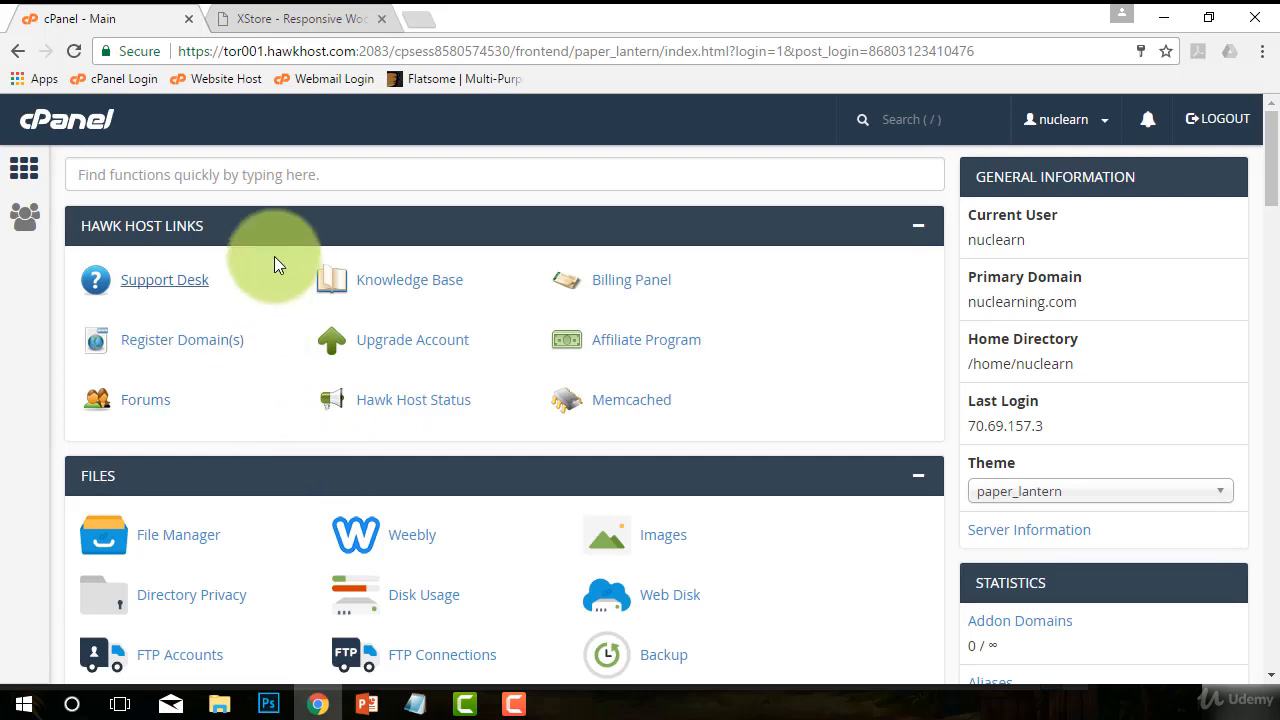
- Open the hosting account's File Manager and go to the public_html/wp-content/themes folder
left_click(148, 540)
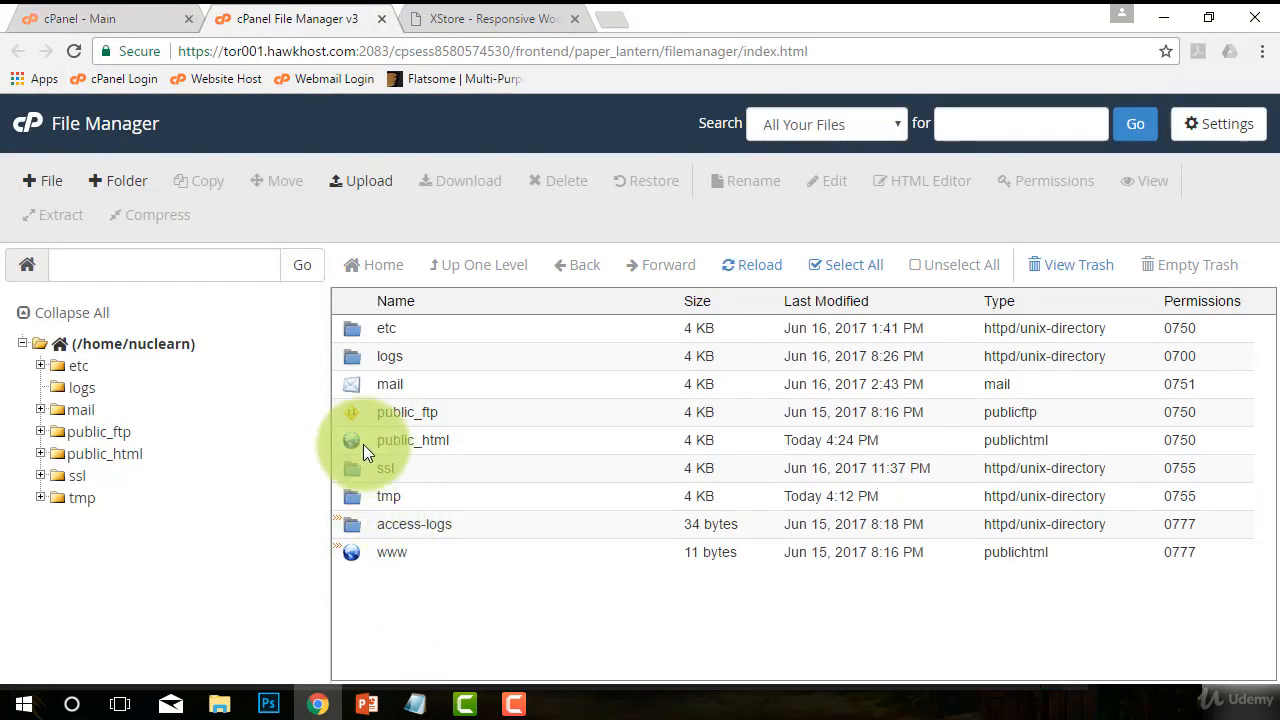
double_click(355, 440)
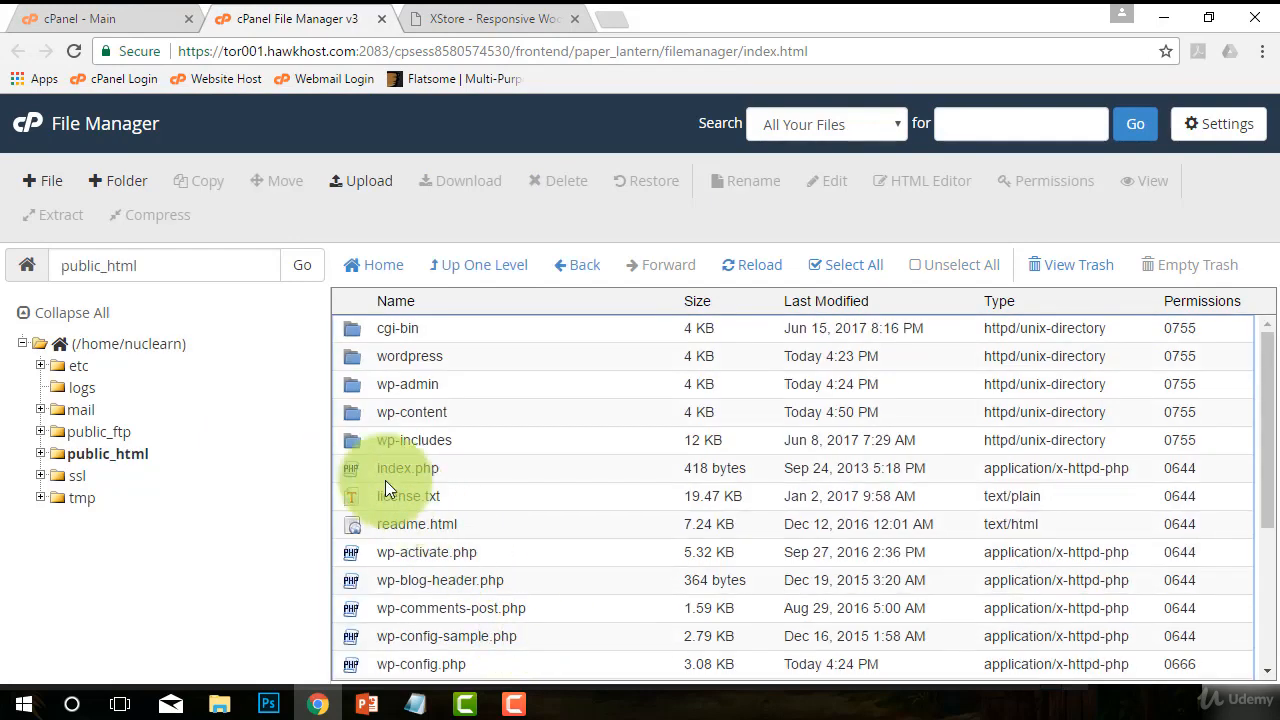
double_click(350, 414)
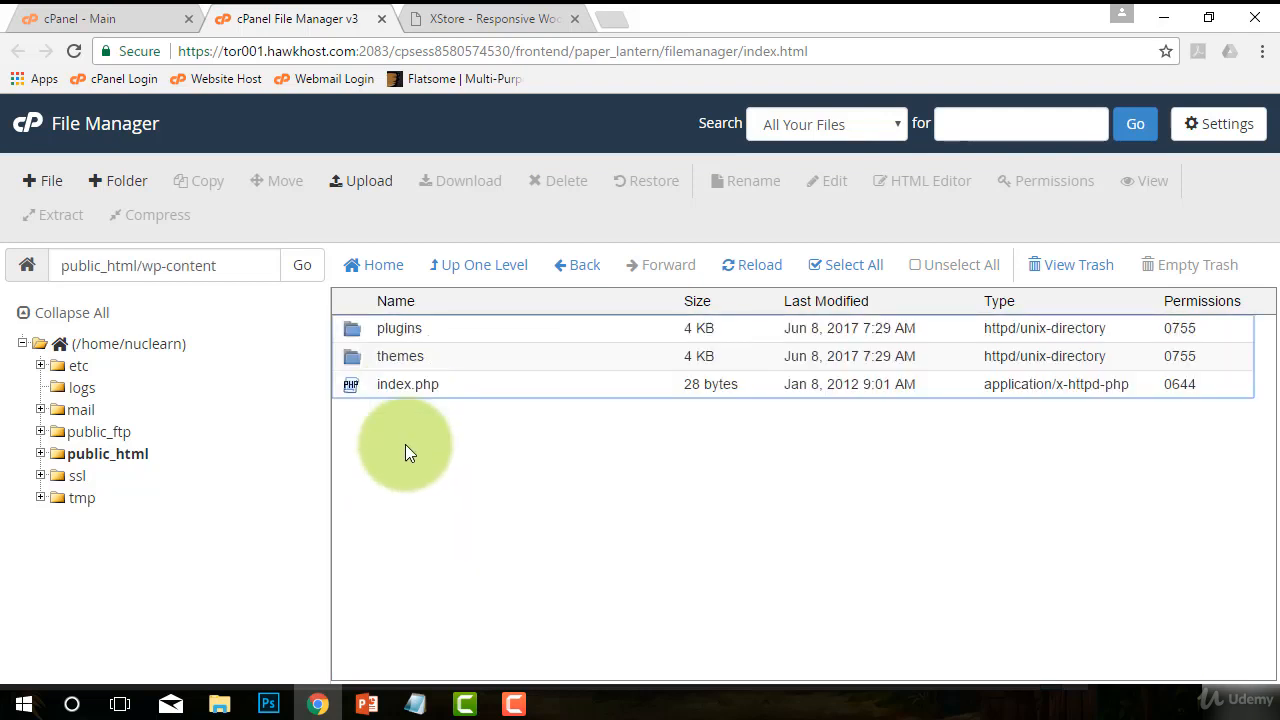
double_click(356, 356)
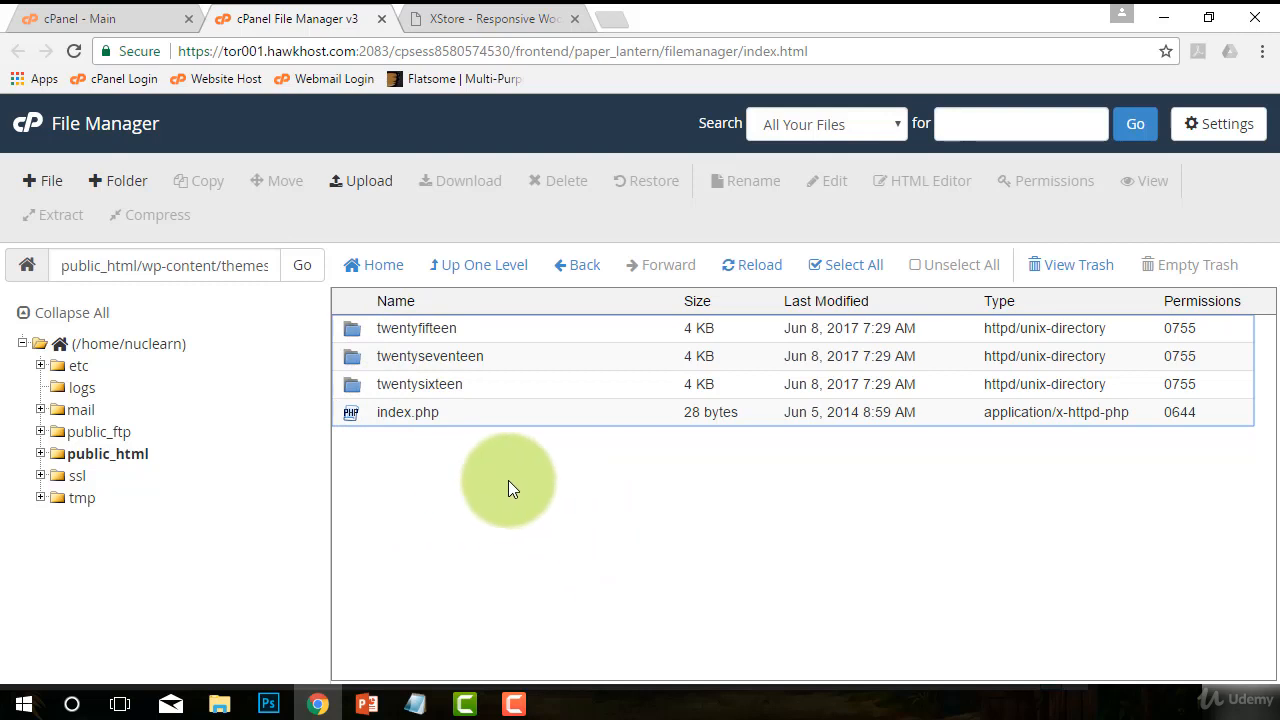
- Upload XStore_Theme_v.3.16.zip from the local XStore_Responsive_Woocommerce_Wordpress_Theme folder to wp-content/themes and return to the file listing
left_click(366, 184)
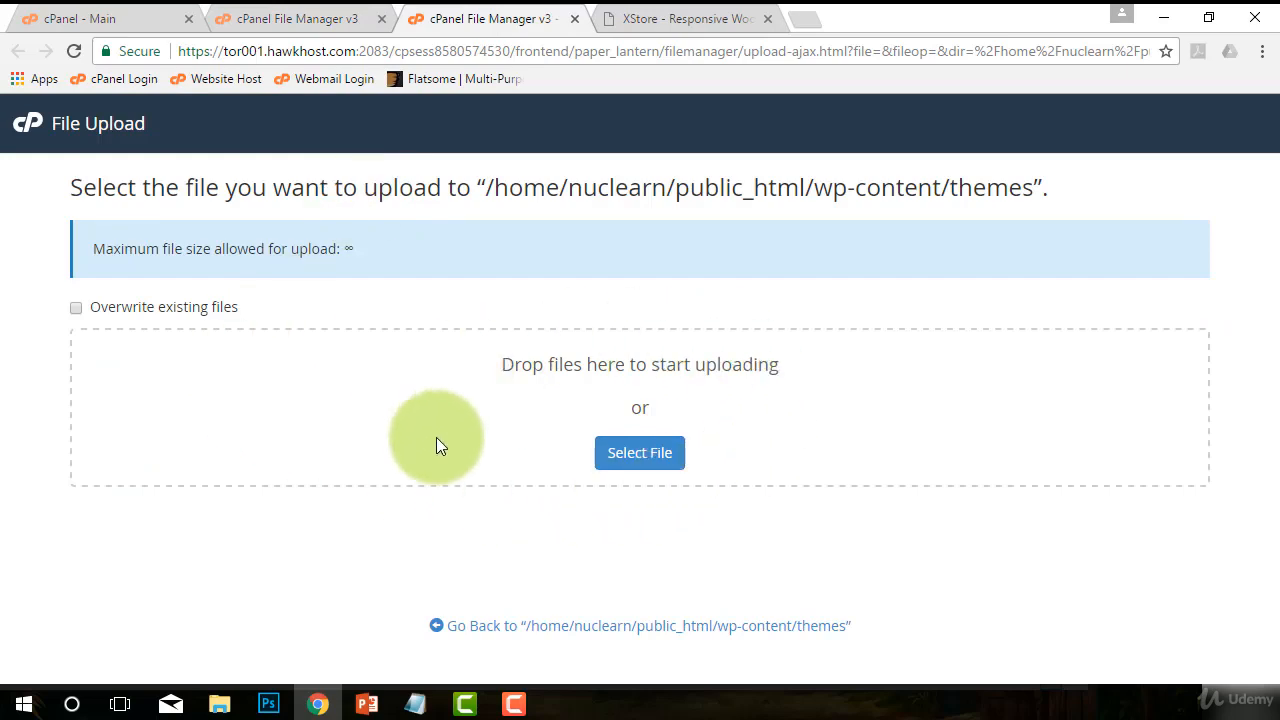
mouse_move(203, 708)
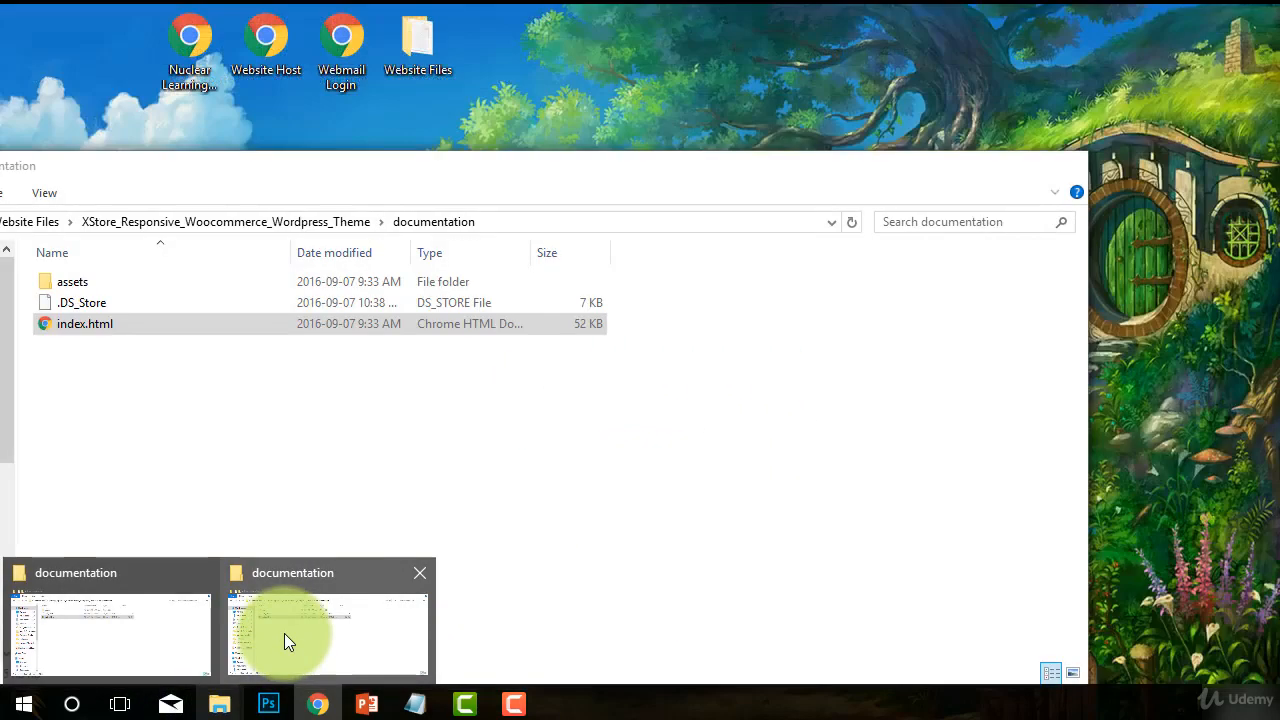
left_click(284, 633)
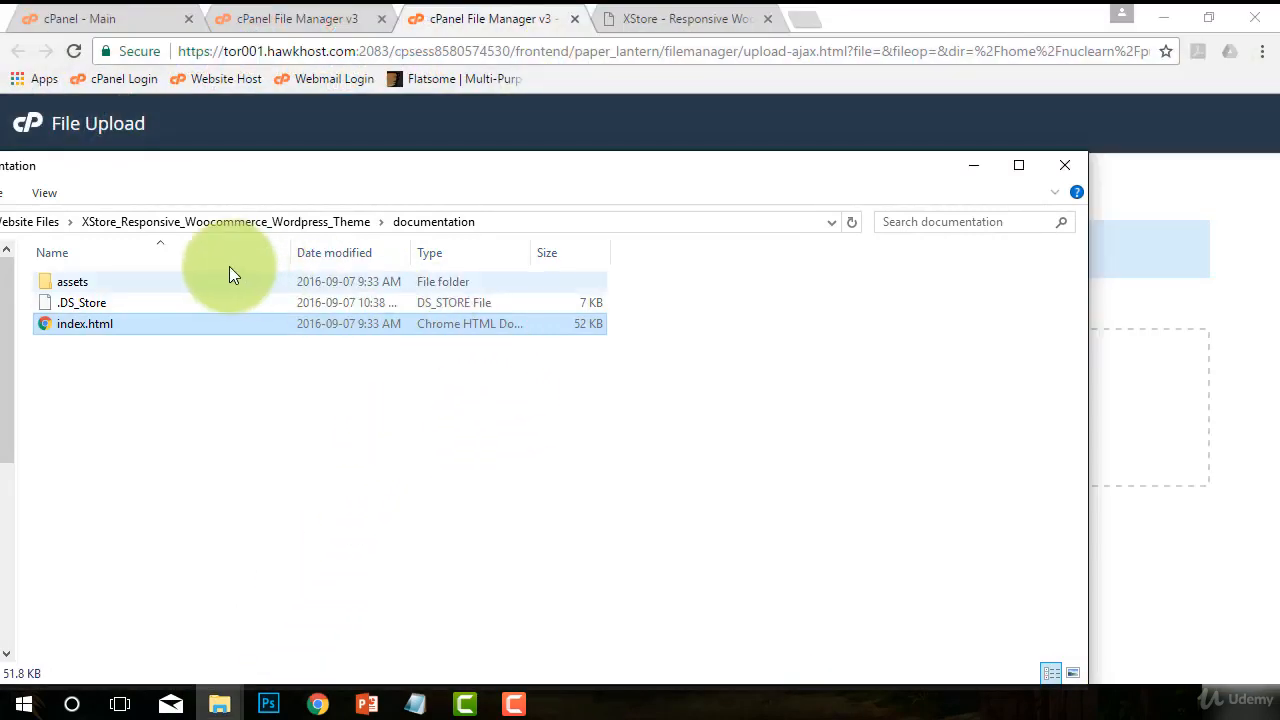
left_click(37, 221)
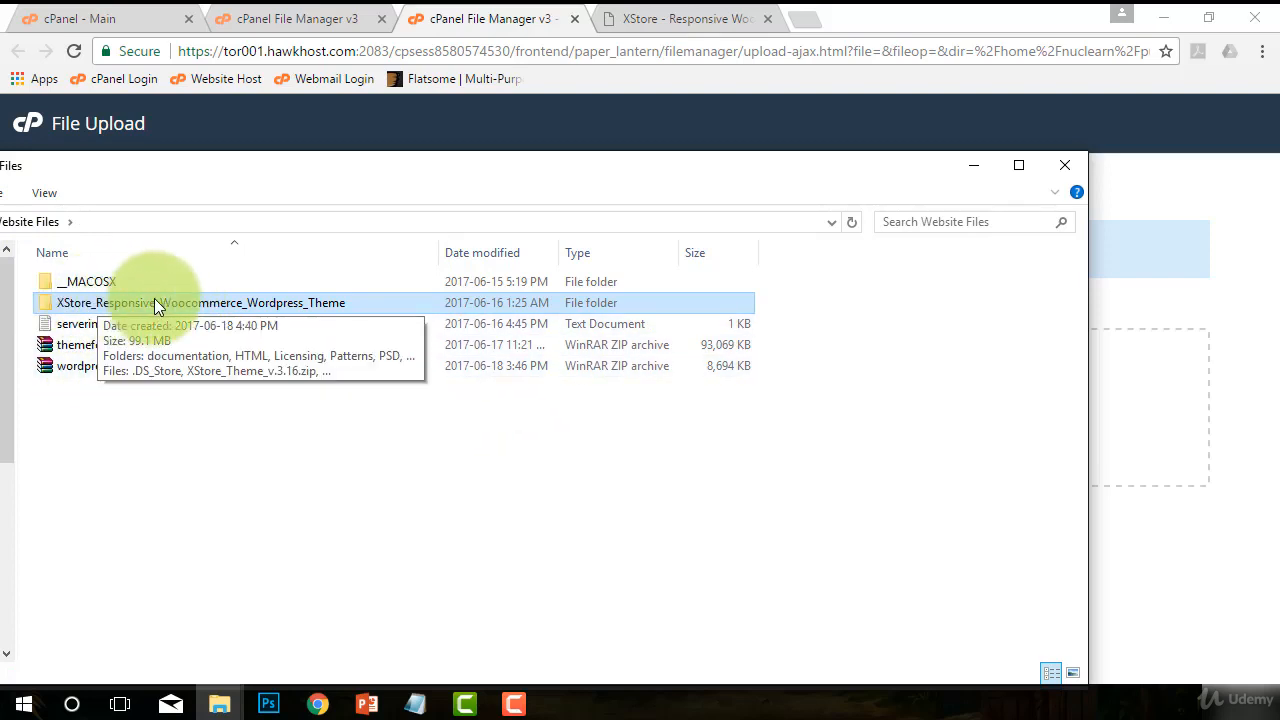
double_click(196, 305)
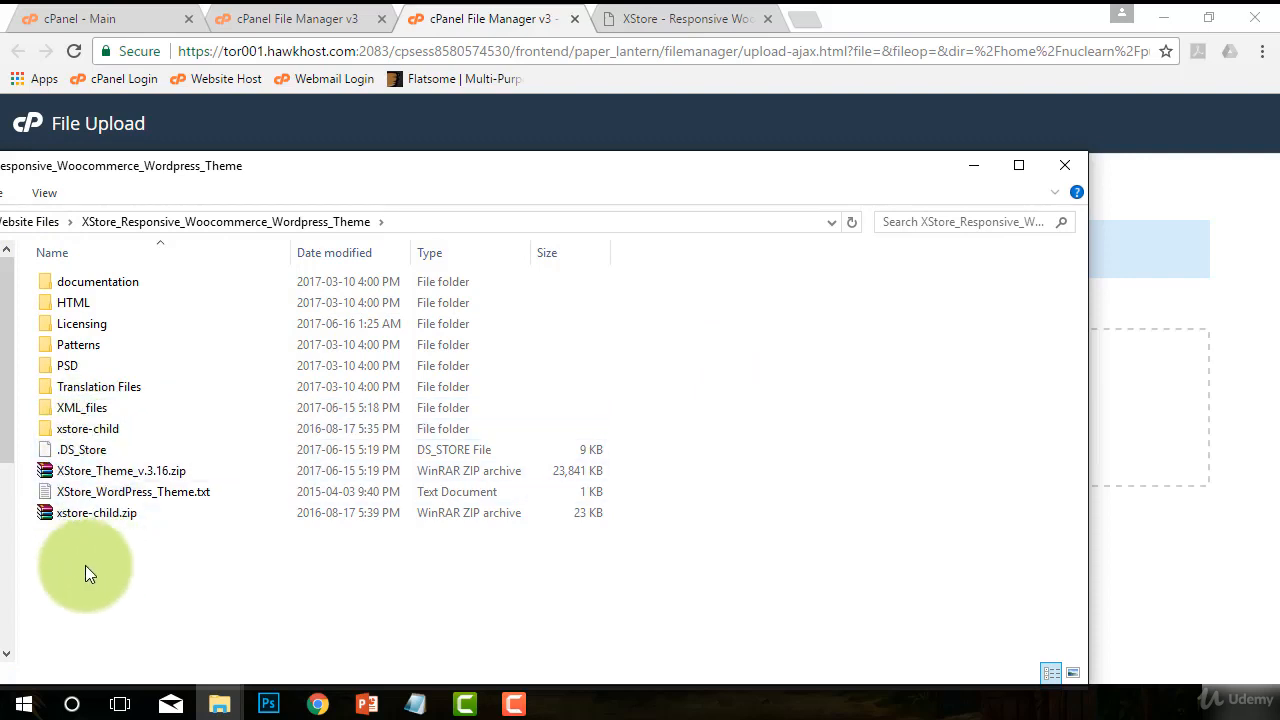
left_click(93, 470)
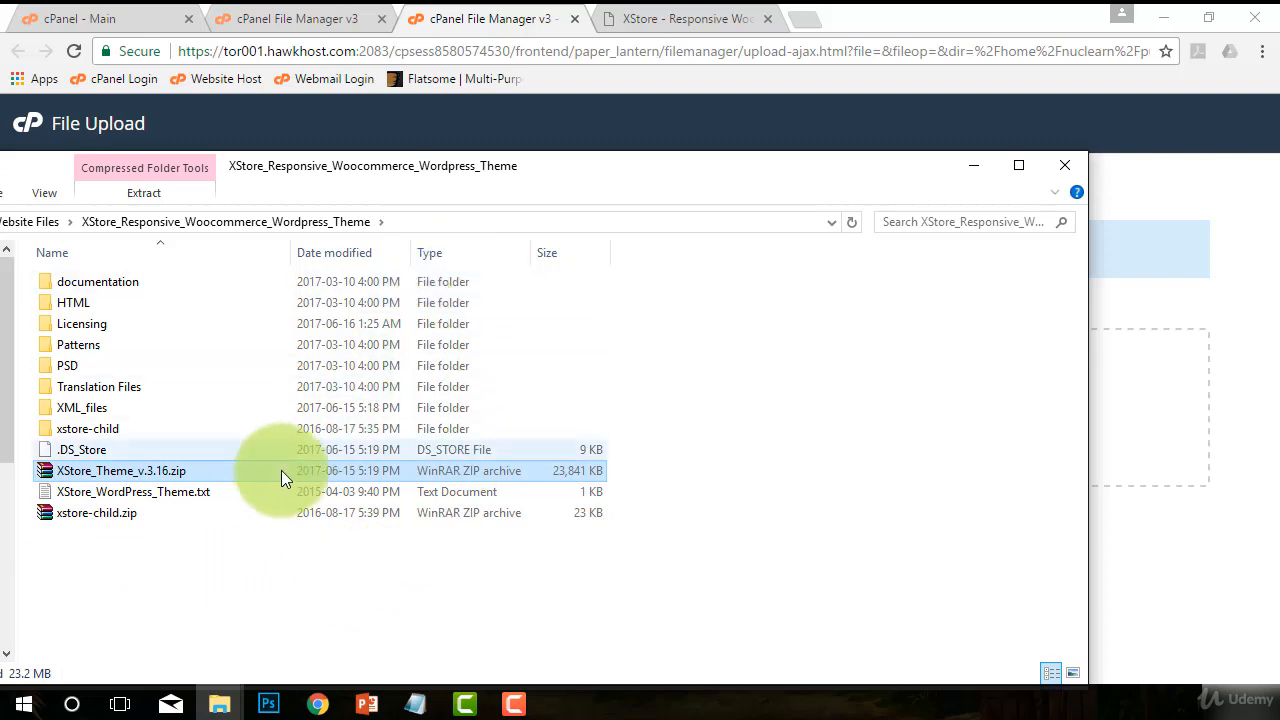
left_click_drag(159, 475, 314, 448)
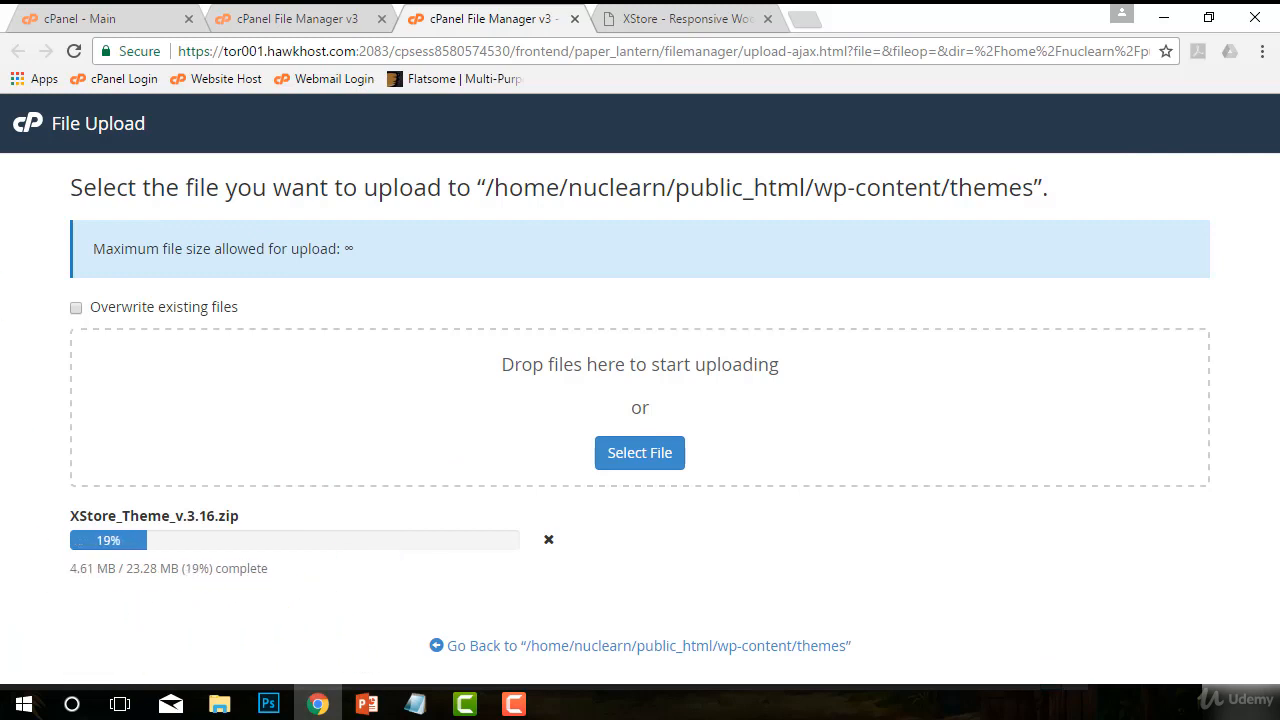
left_click(530, 648)
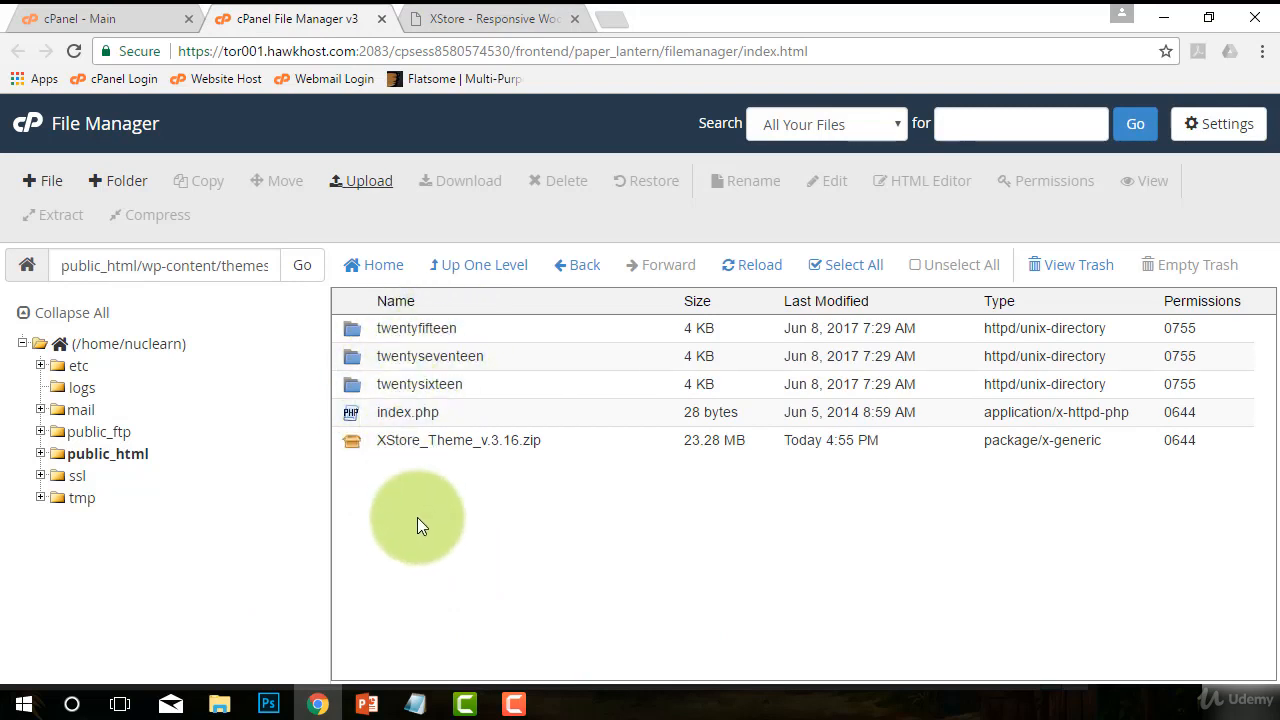
- Extract XStore_Theme_v.3.16.zip into /public_html/wp-content/themes and reload the listing to check for the xstore folder
left_click(404, 439)
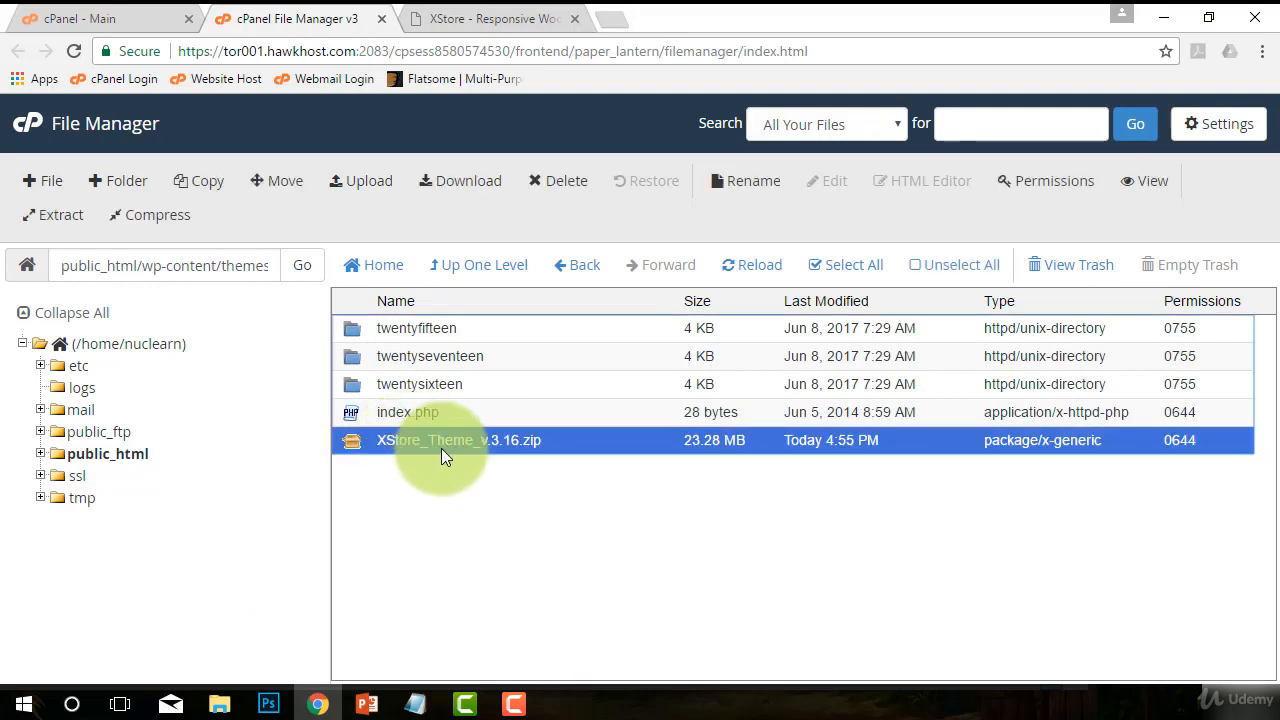
right_click(385, 446)
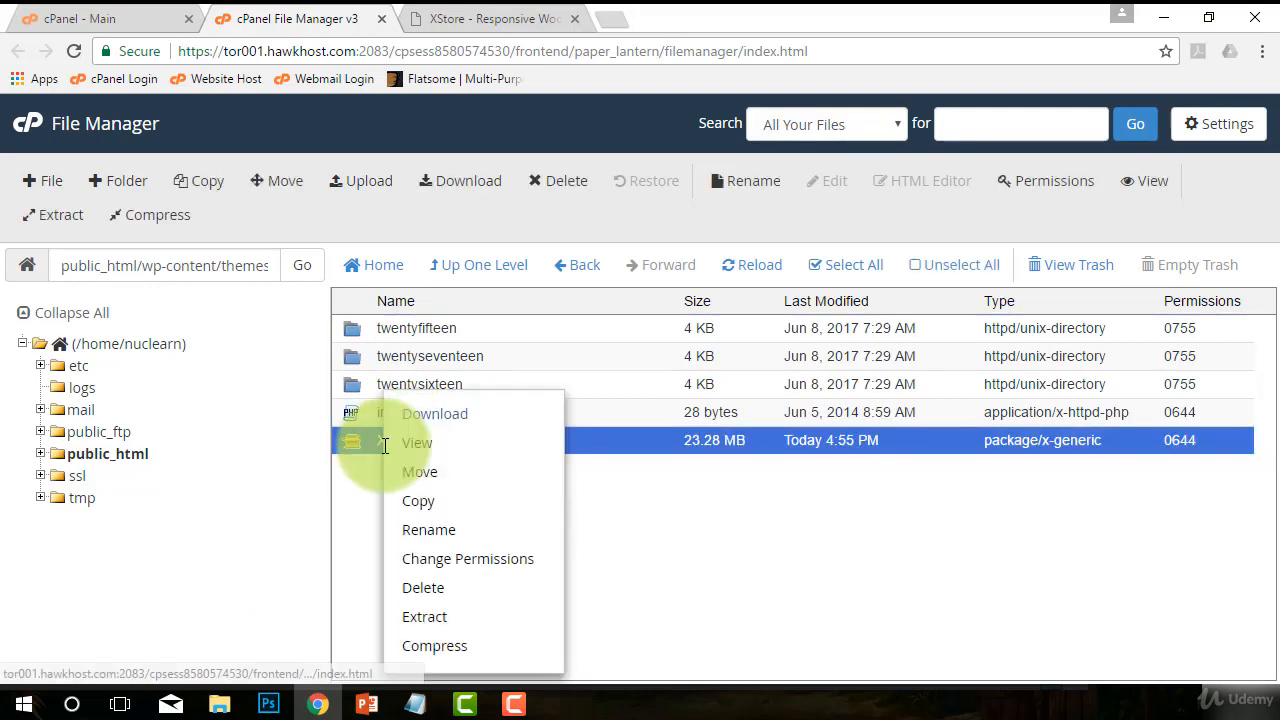
left_click(432, 617)
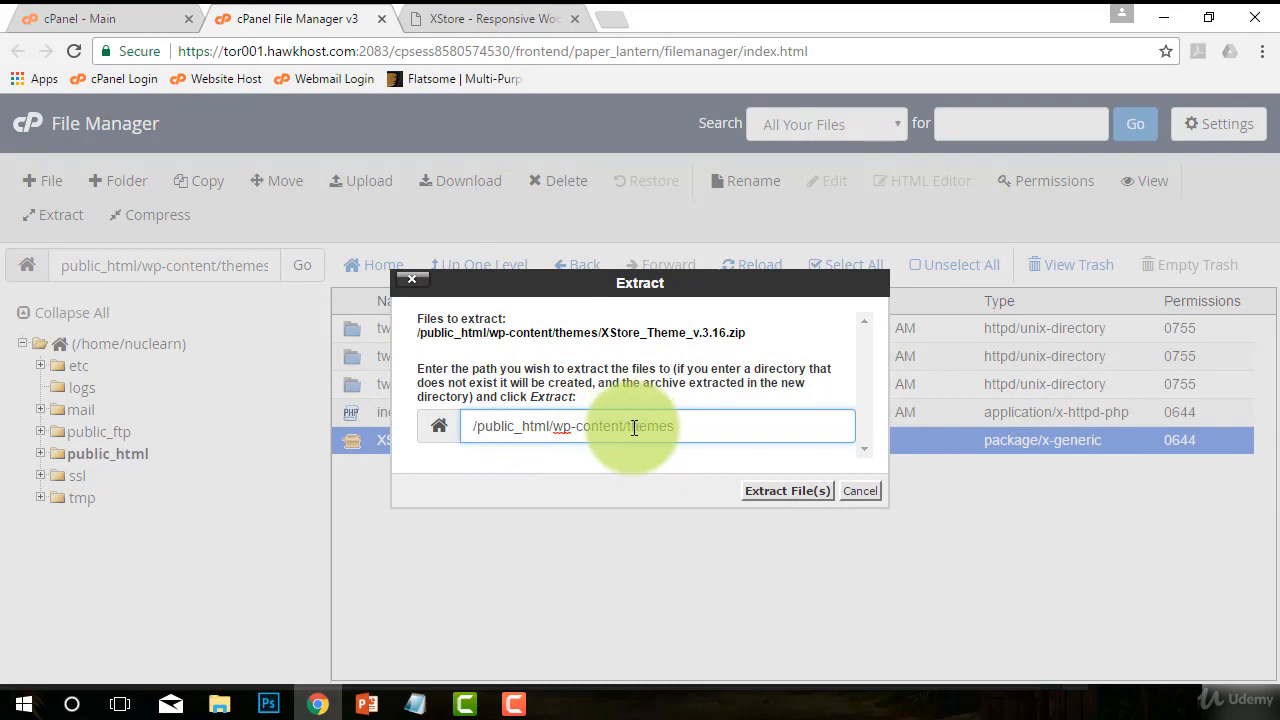
left_click(776, 494)
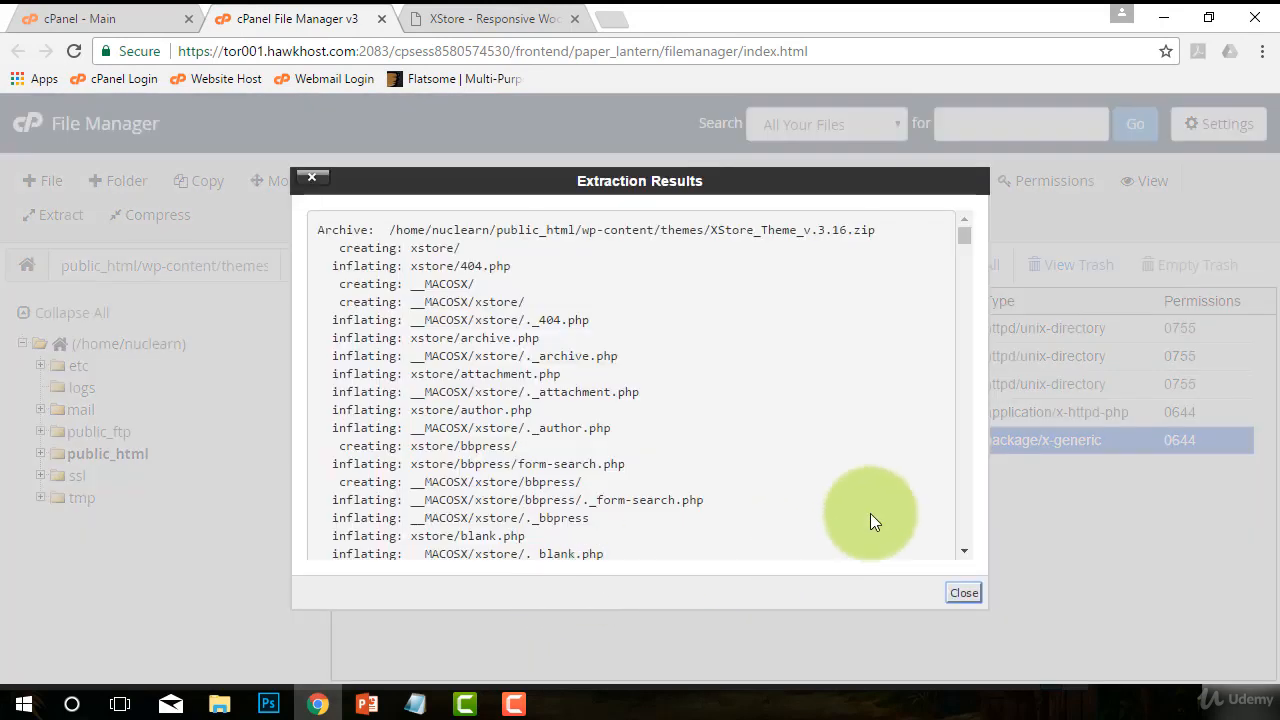
left_click(963, 593)
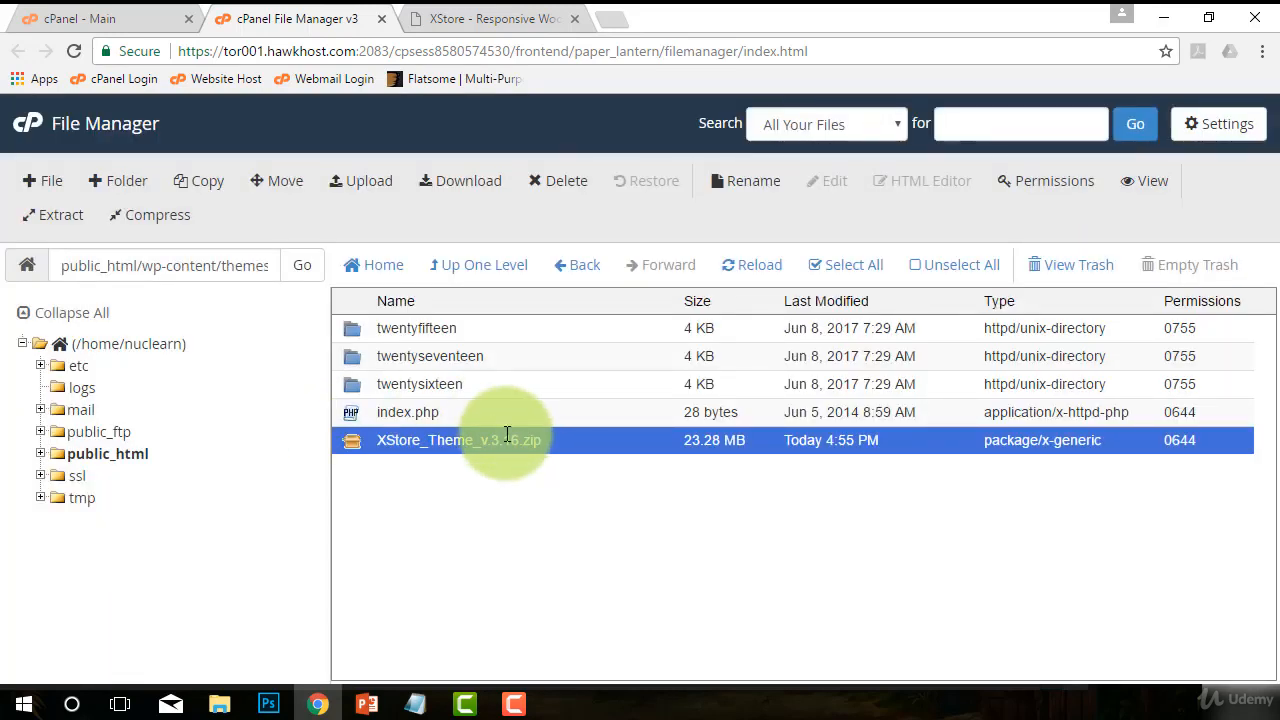
left_click(730, 272)
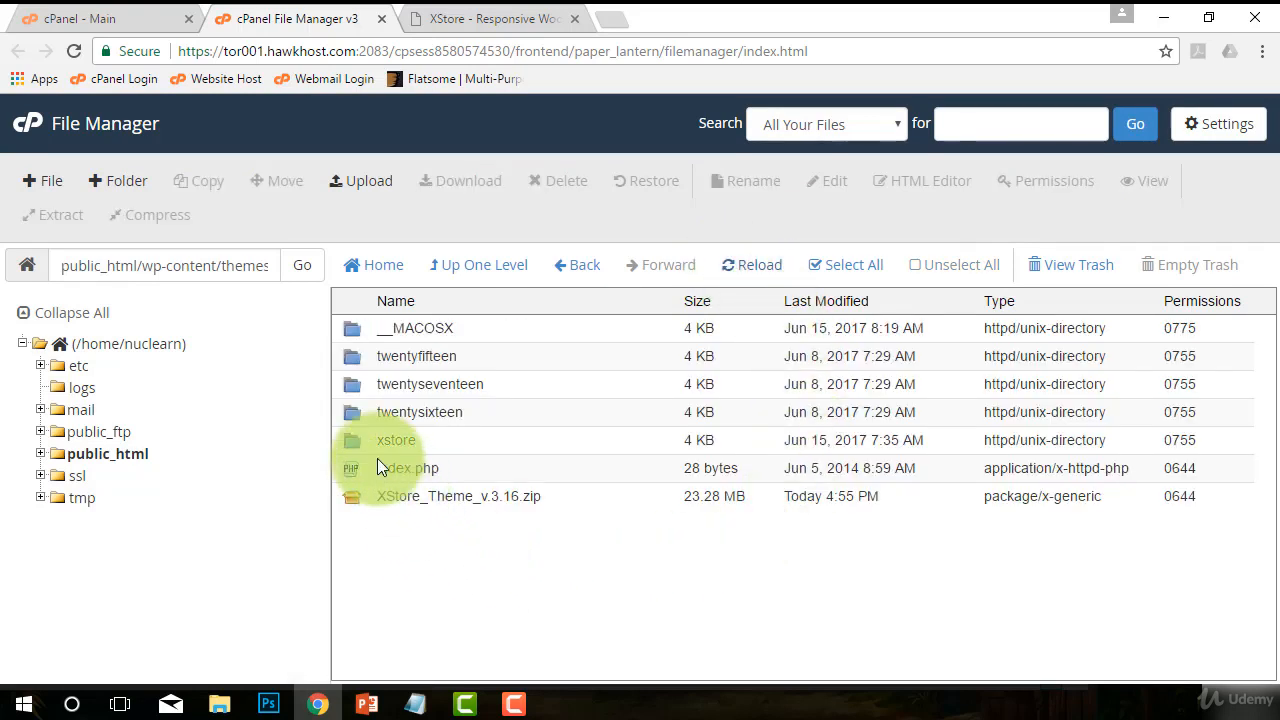
left_click(353, 440)
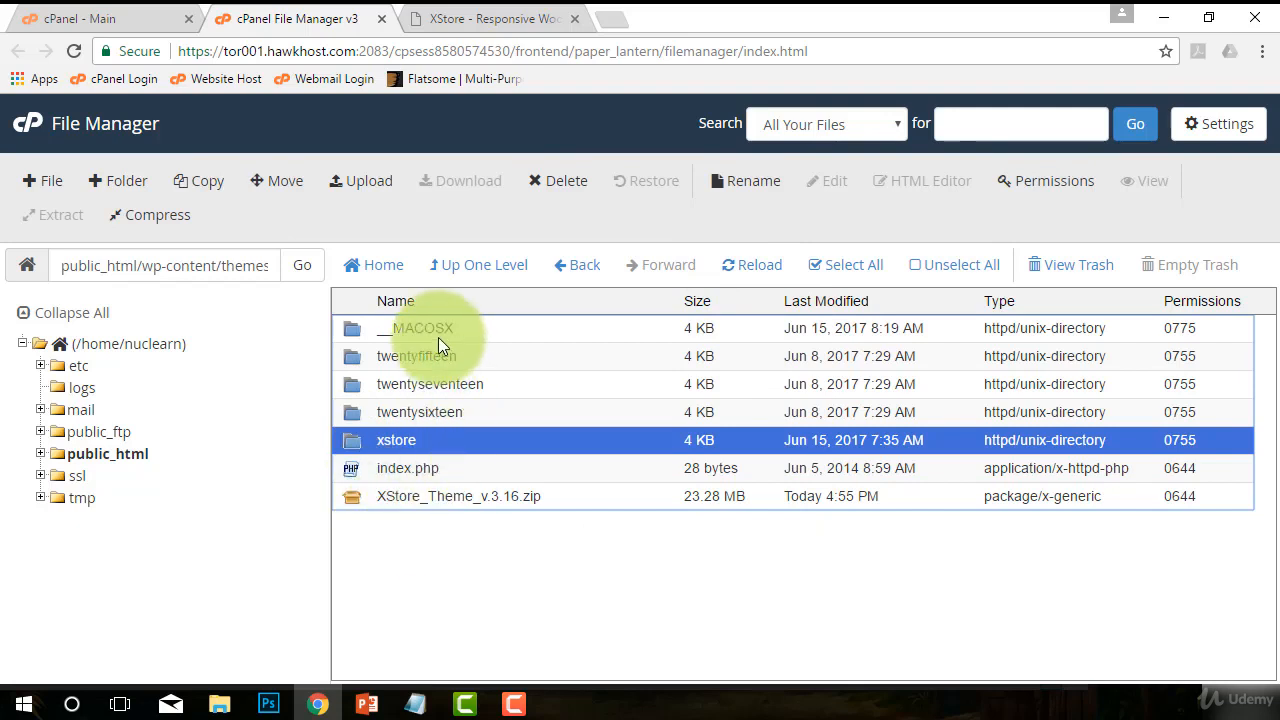
- Delete the __MACOSX folder from the themes directory permanently, skipping the trash
left_click(352, 333)
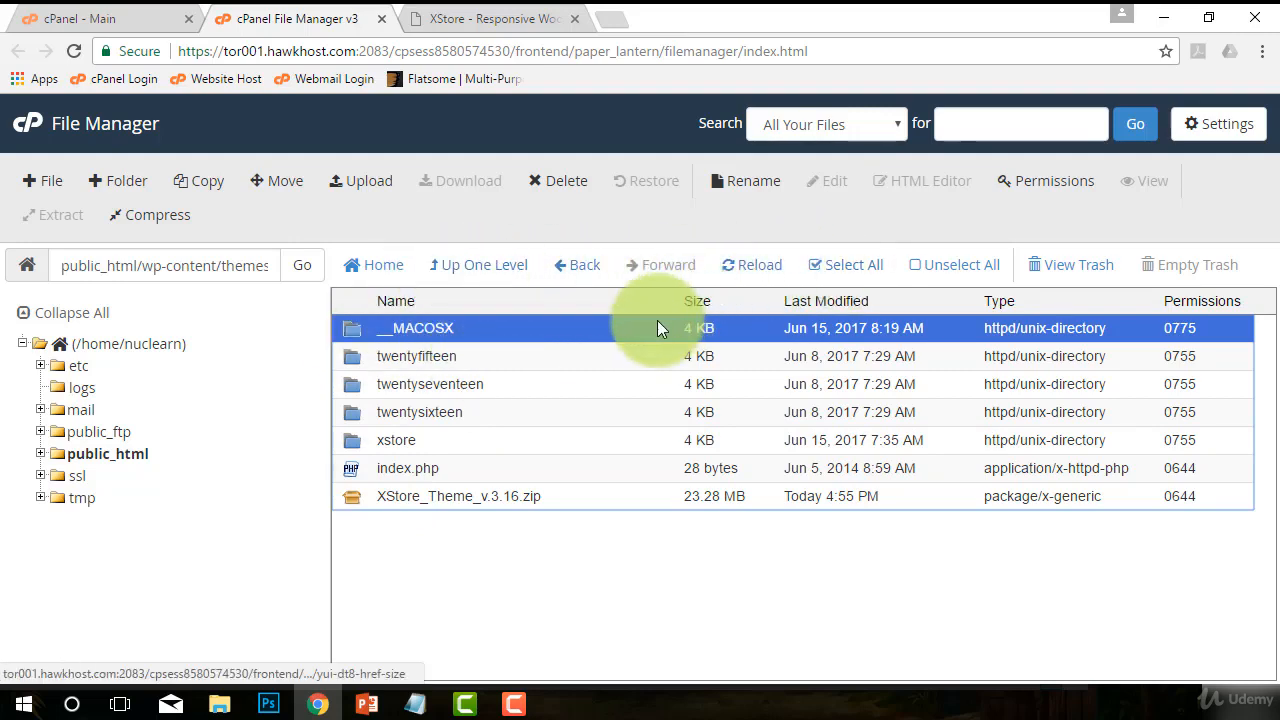
left_click(565, 190)
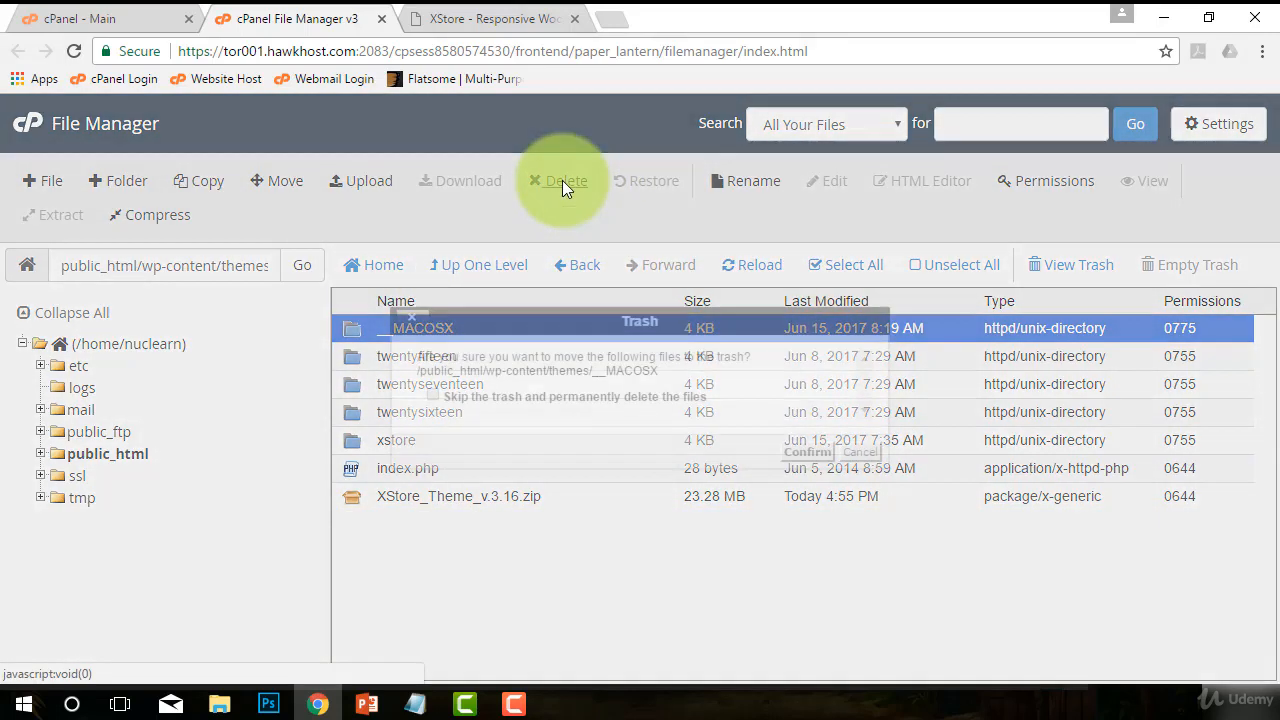
left_click(475, 396)
left_click(807, 451)
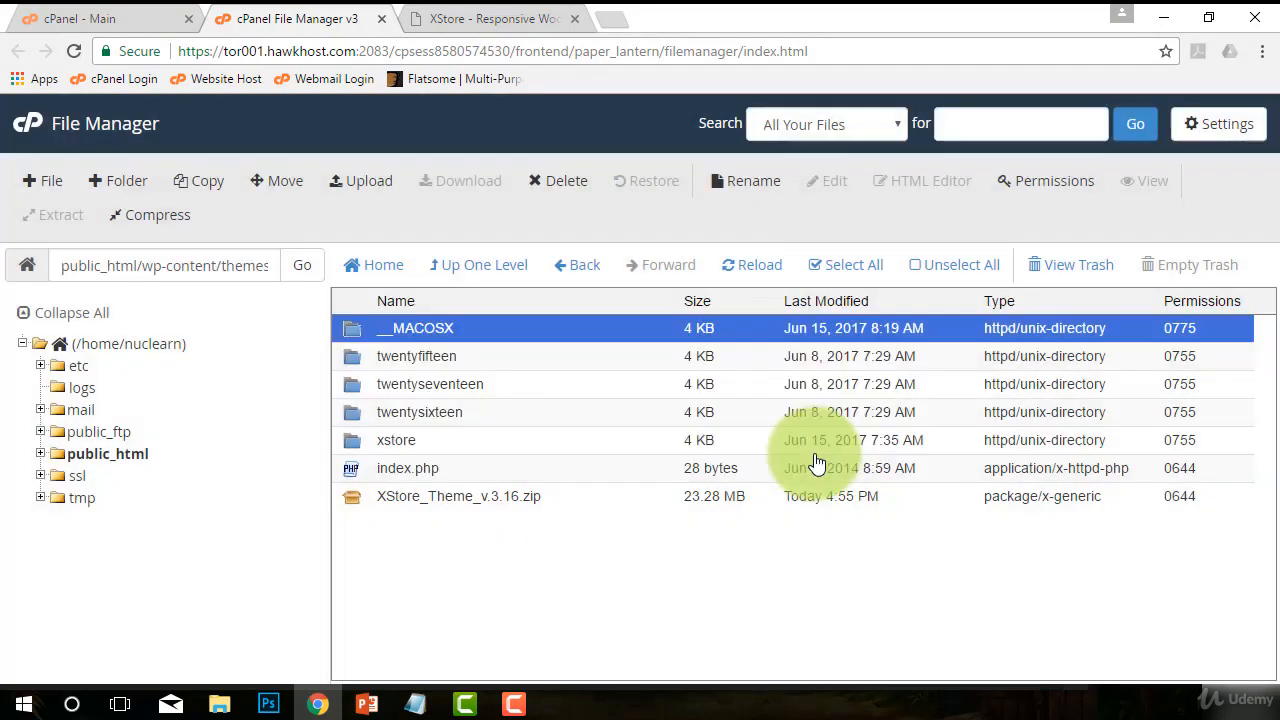
- Permanently delete the XStore_Theme_v.3.16.zip archive from the themes directory, skipping the trash
left_click(357, 469)
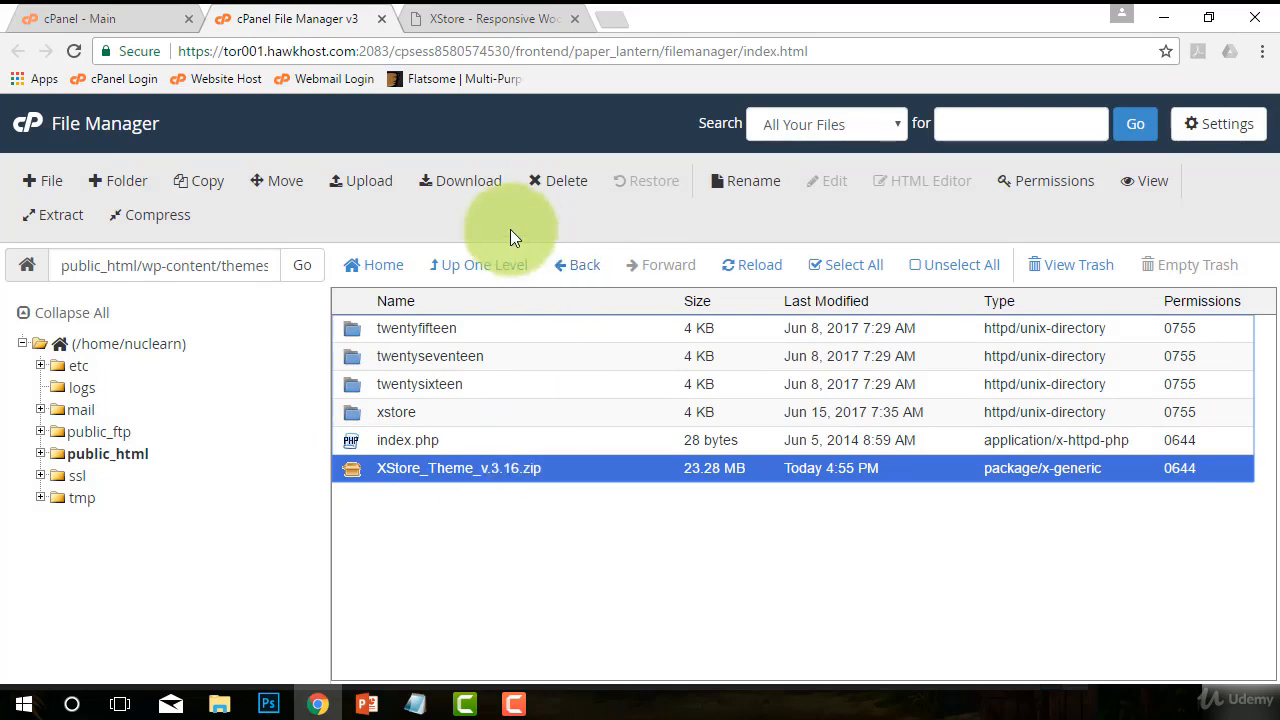
left_click(563, 184)
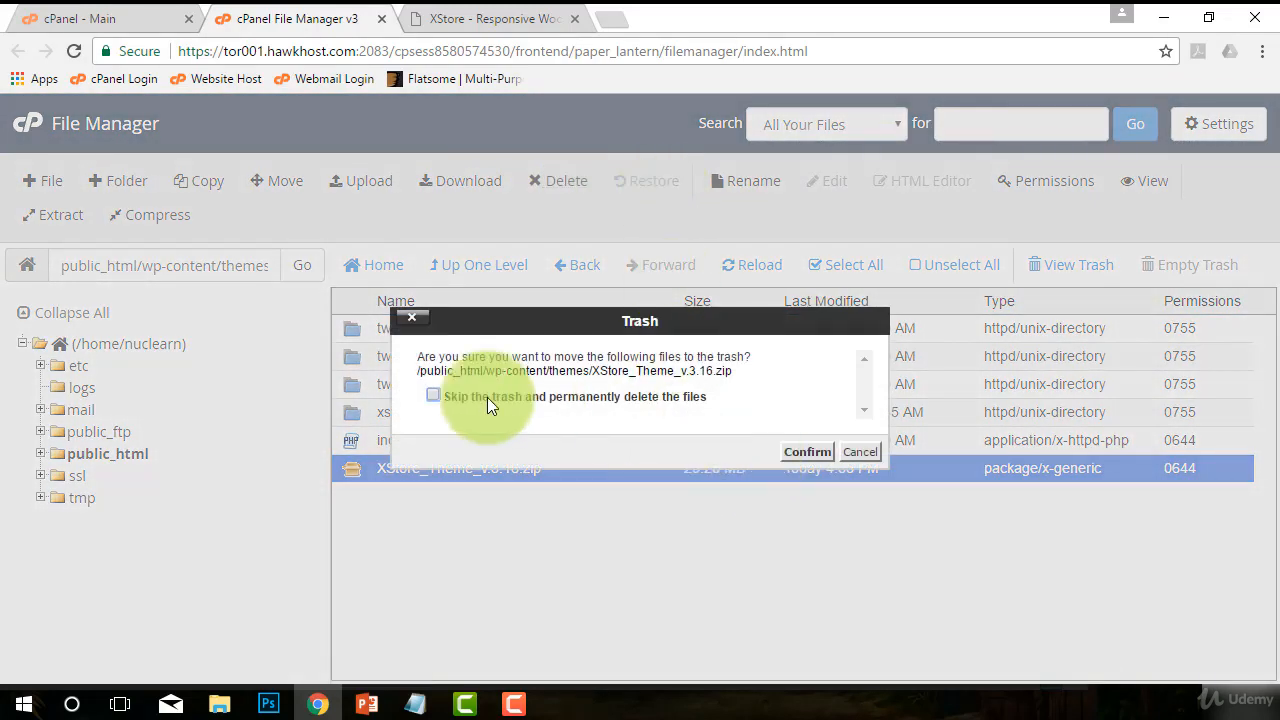
left_click(433, 396)
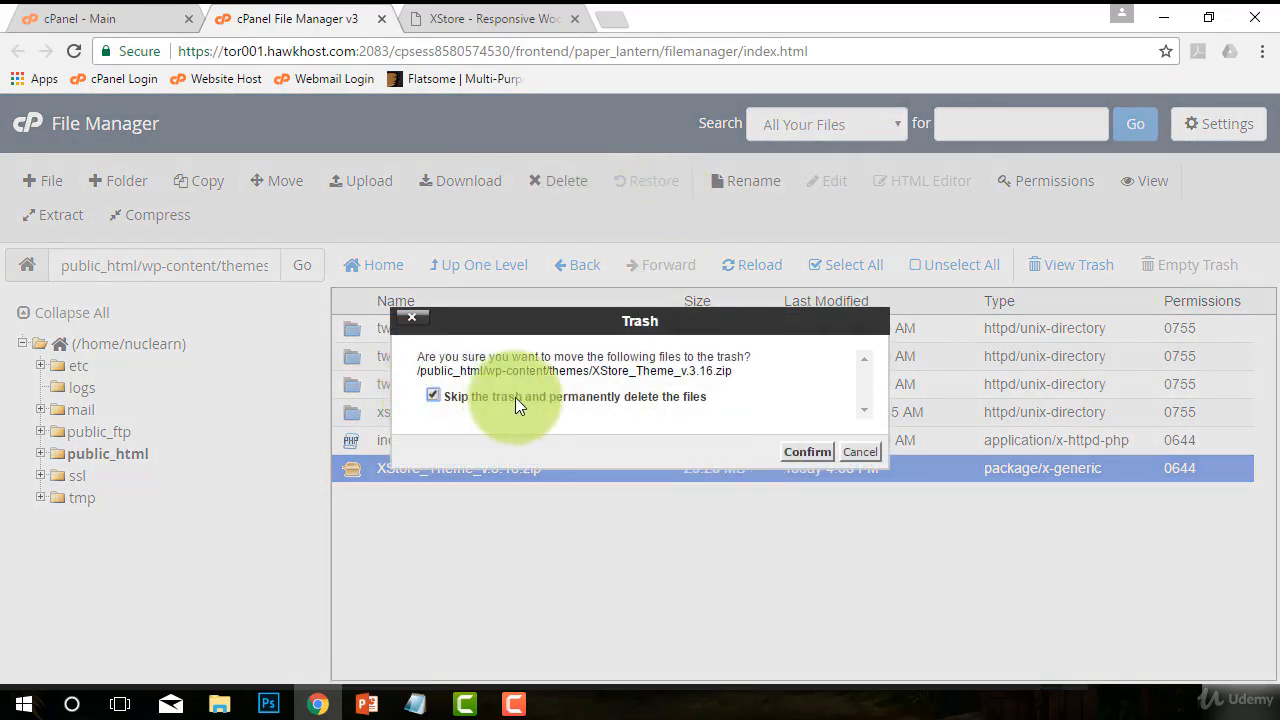
left_click(807, 452)
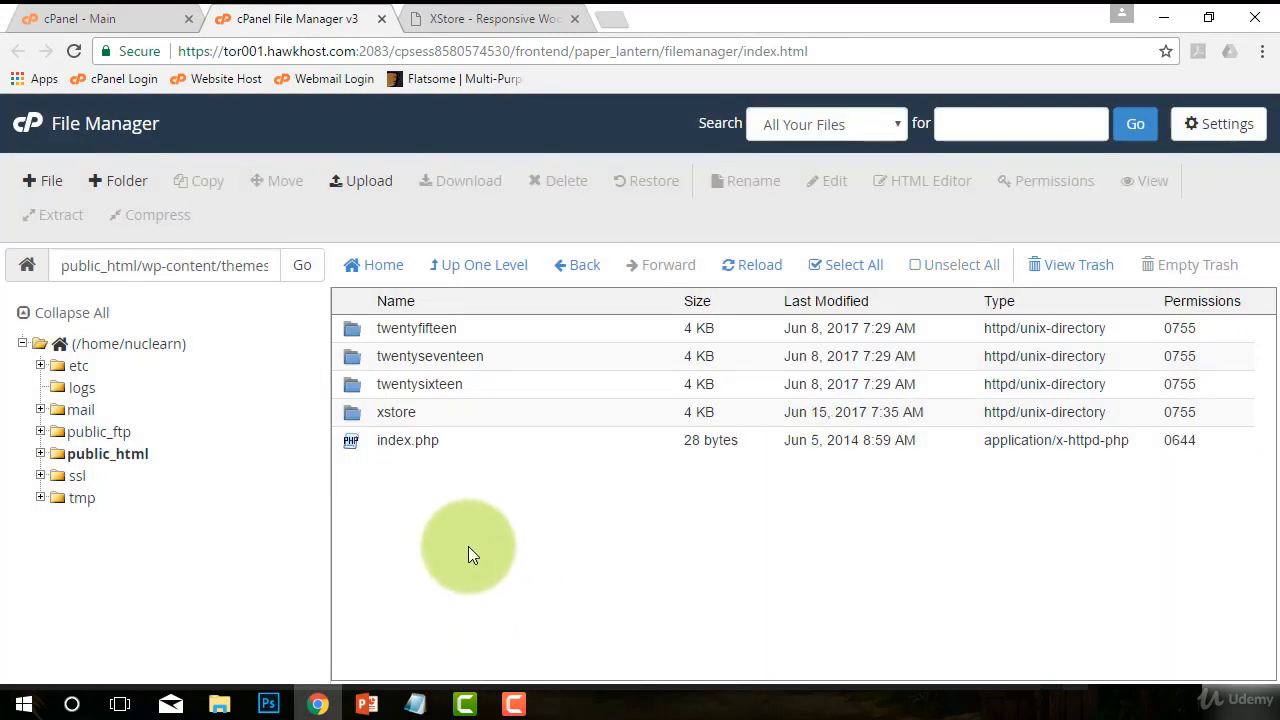
- Upload xstore-child.zip from the local XStore theme folder to wp-content/themes and return to the file listing
left_click(353, 182)
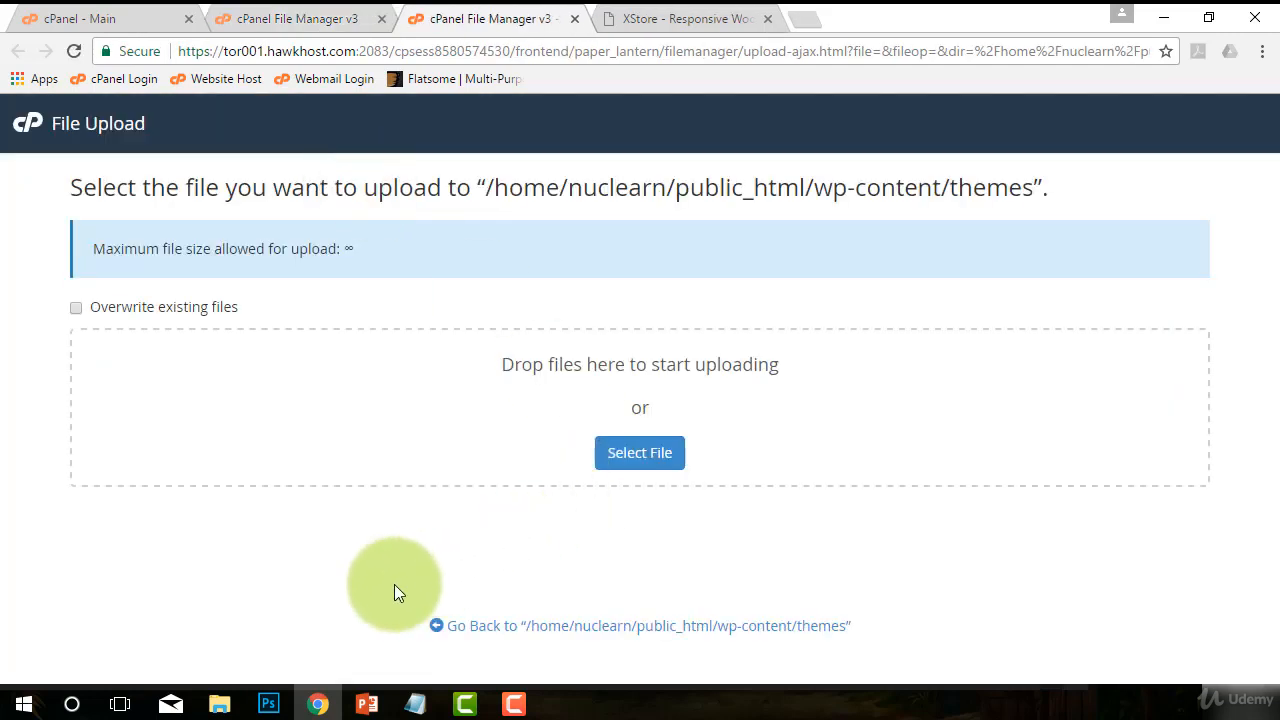
mouse_move(220, 706)
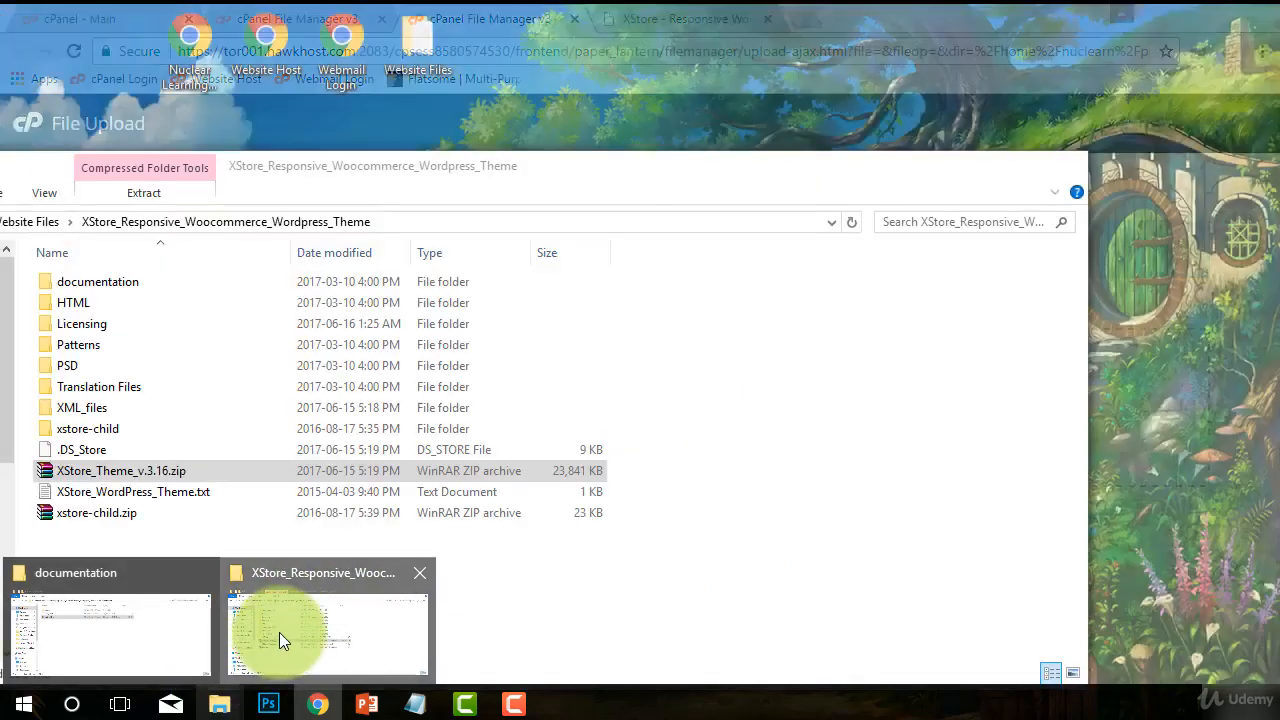
left_click(279, 632)
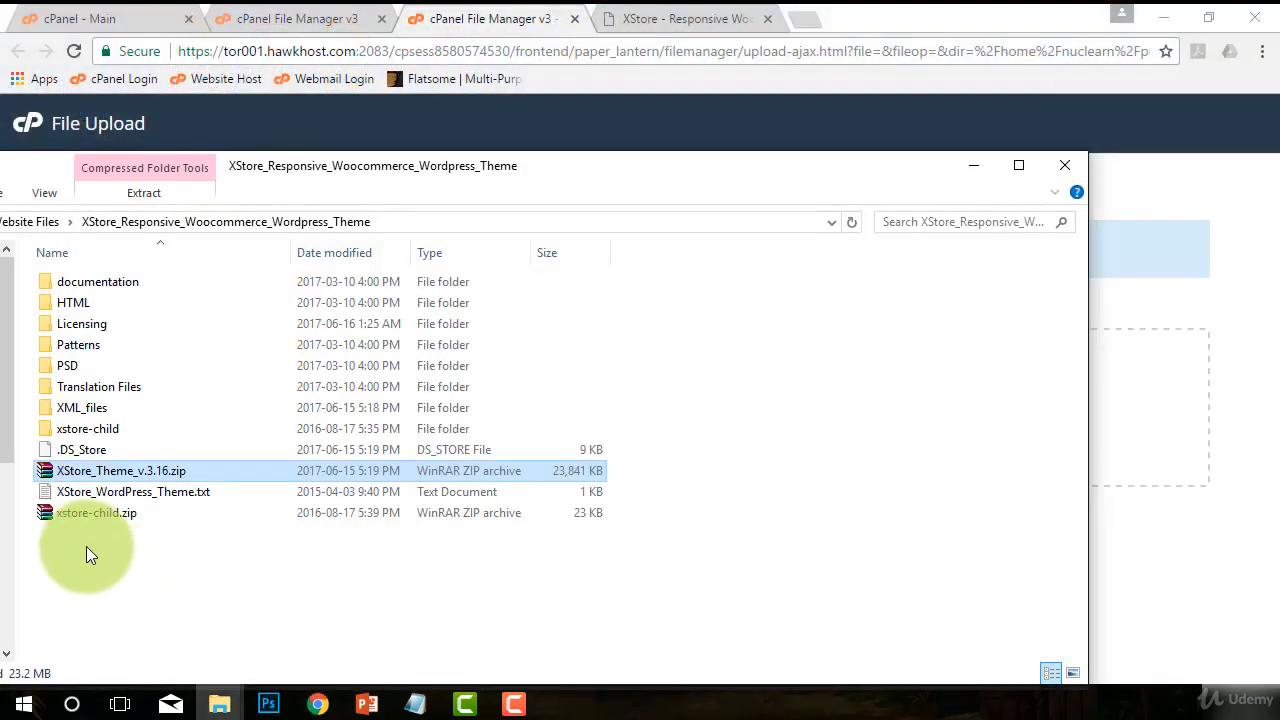
left_click(115, 531)
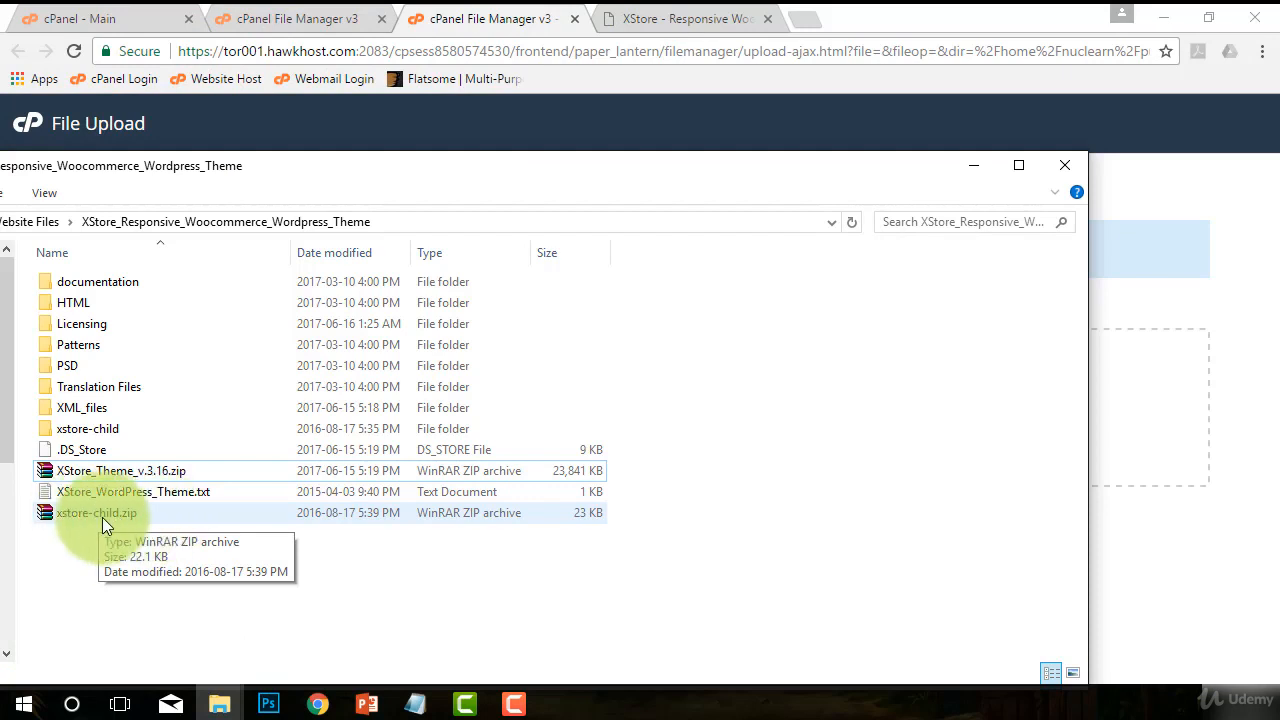
left_click(102, 517)
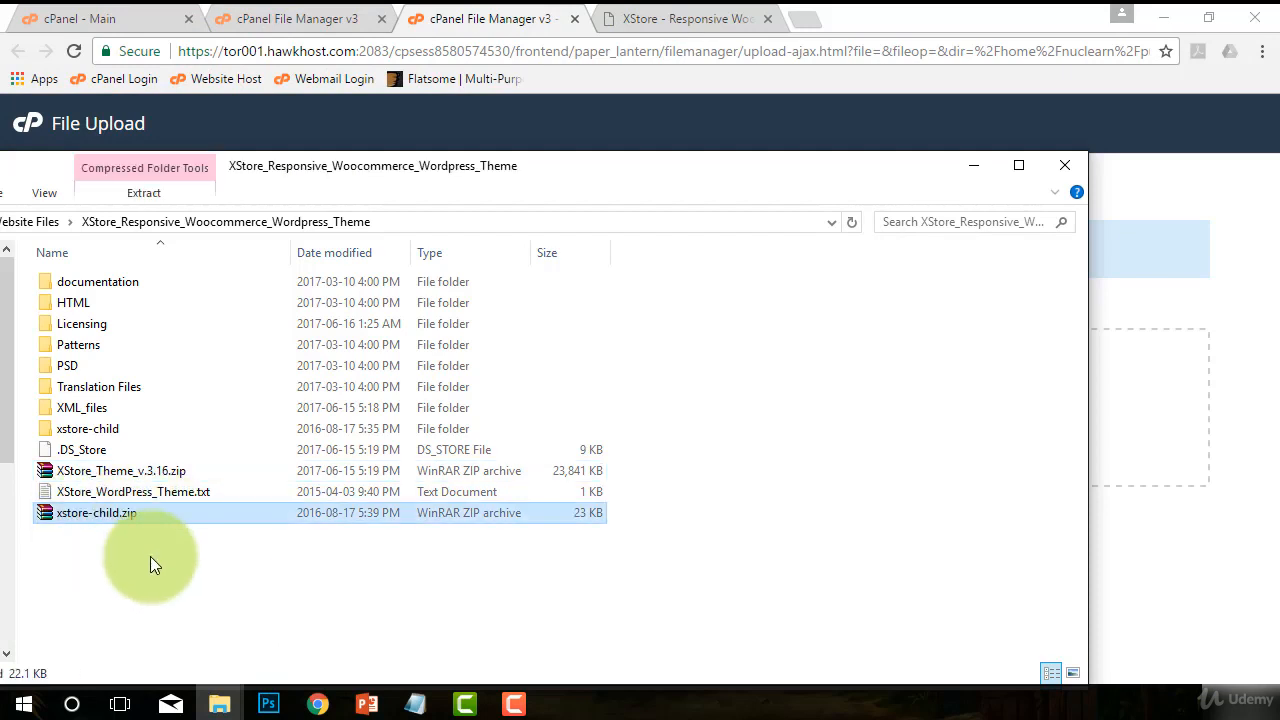
left_click(82, 530)
left_click(100, 518)
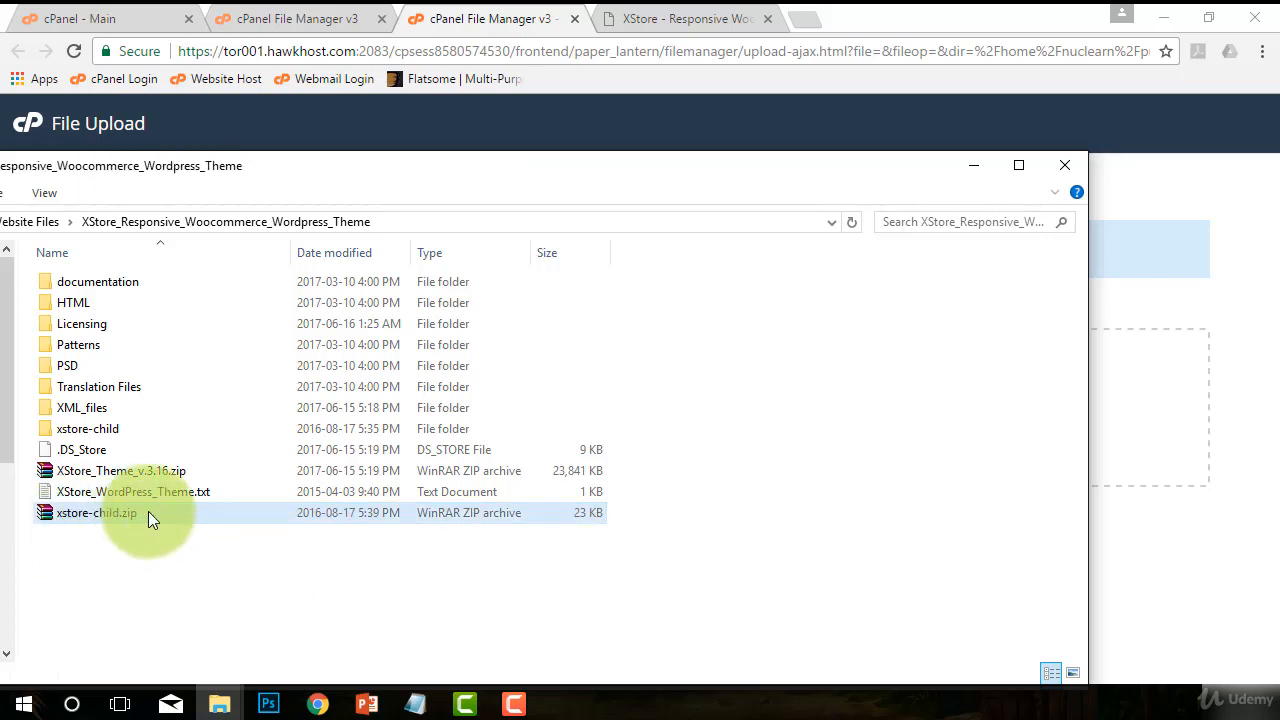
left_click_drag(143, 511, 77, 514)
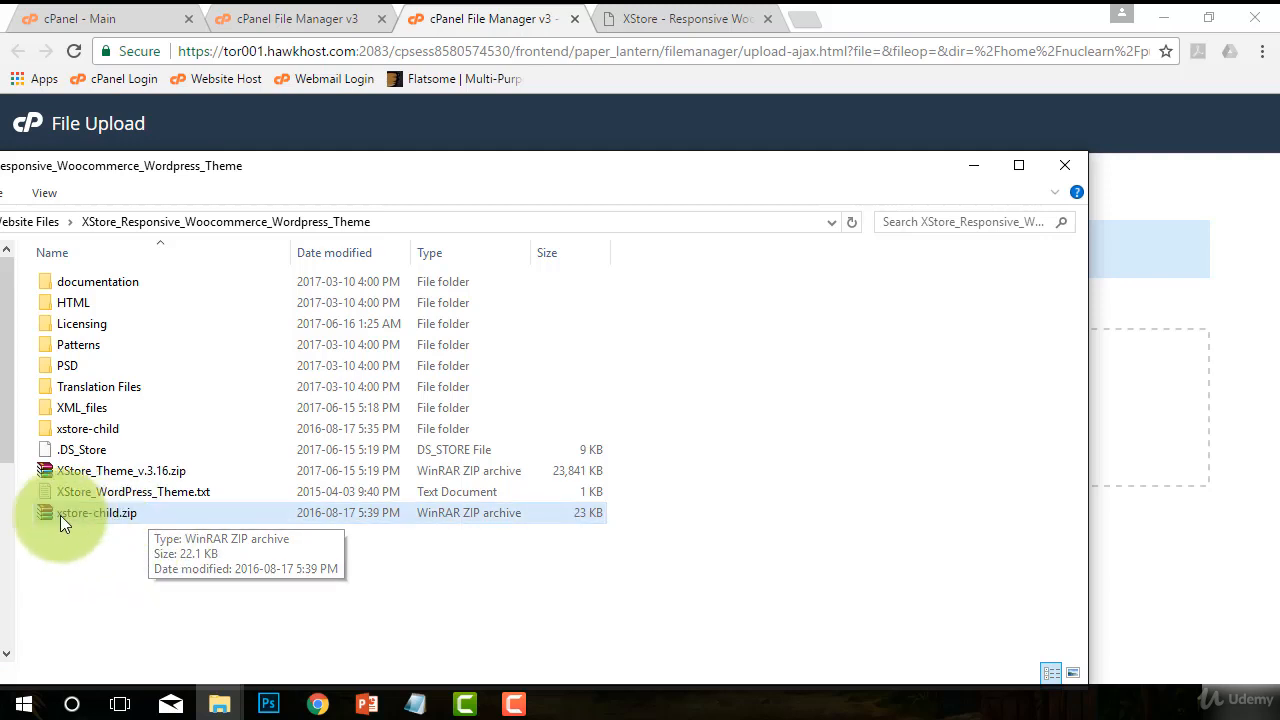
left_click_drag(66, 514, 334, 446)
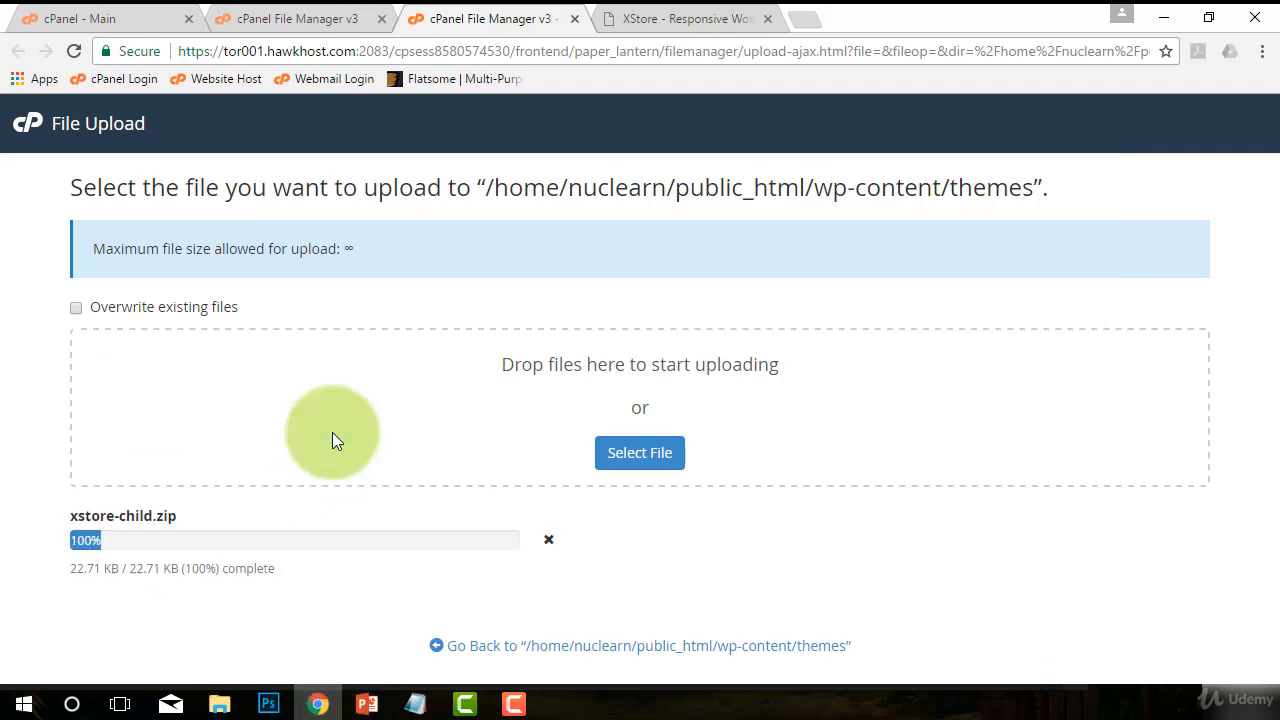
left_click(491, 648)
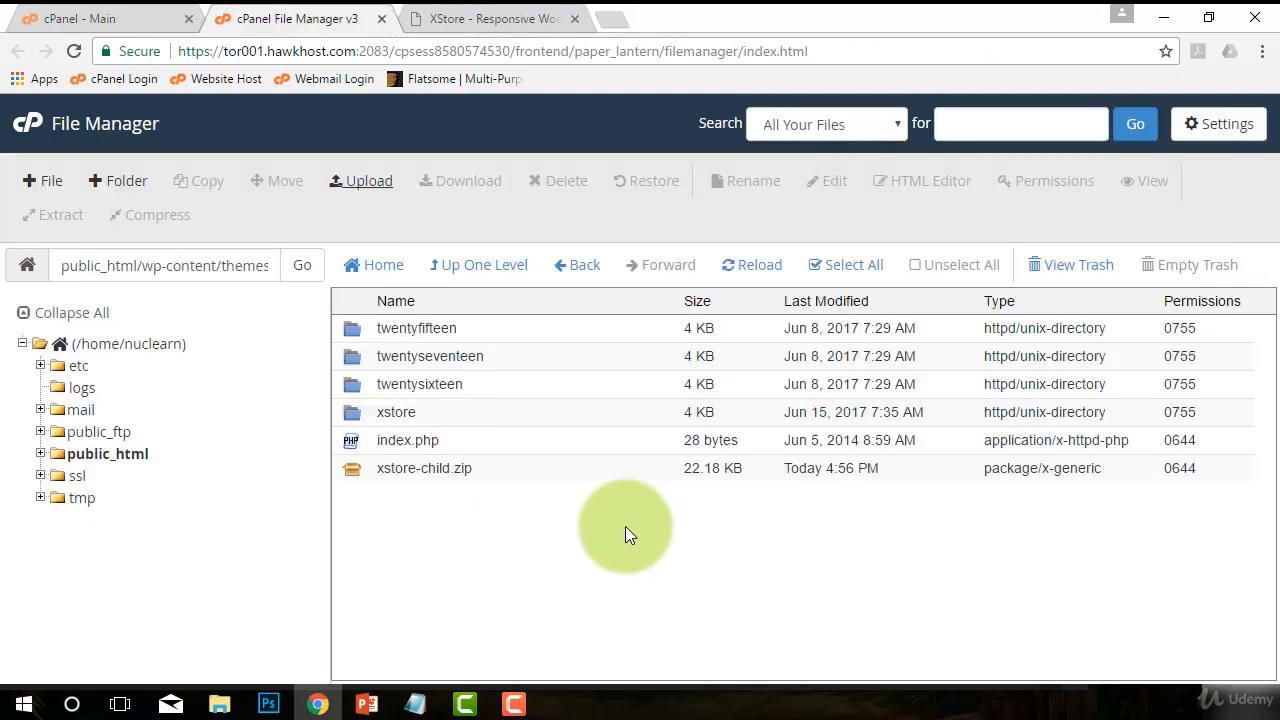
- Extract xstore-child.zip into /public_html/wp-content/themes and reload the listing to check for the xstore-child folder
right_click(364, 475)
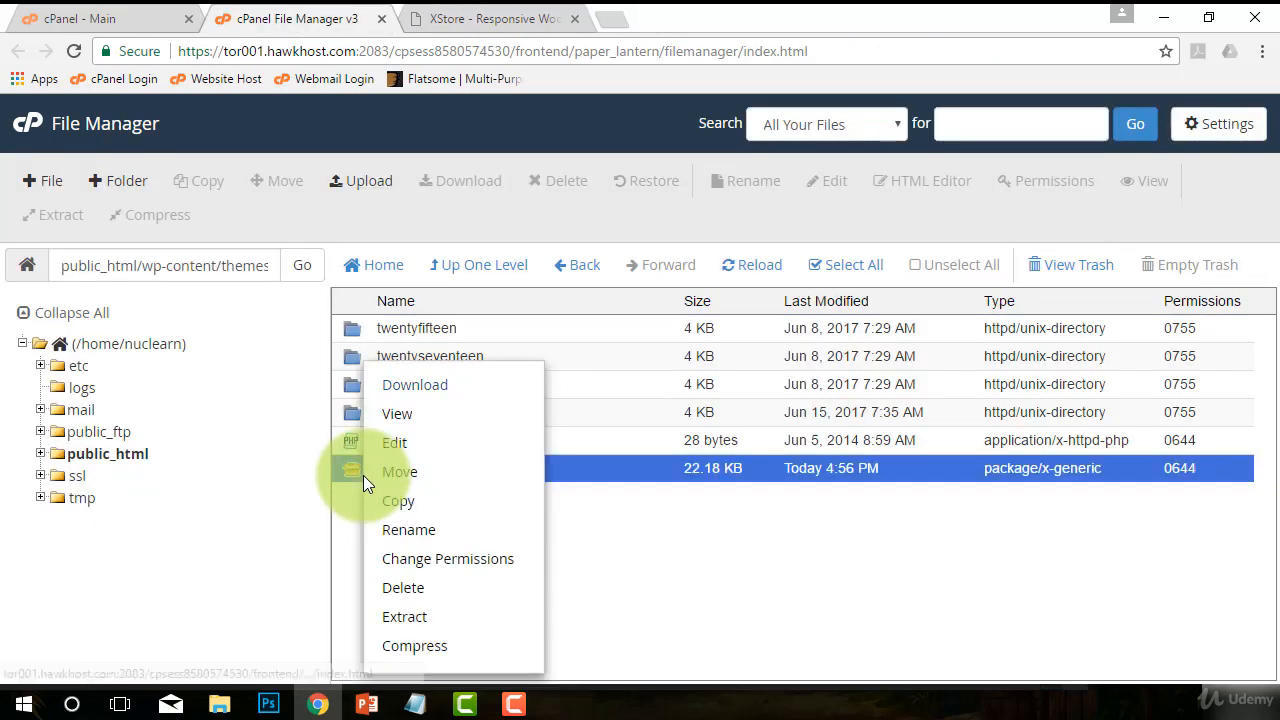
left_click(405, 616)
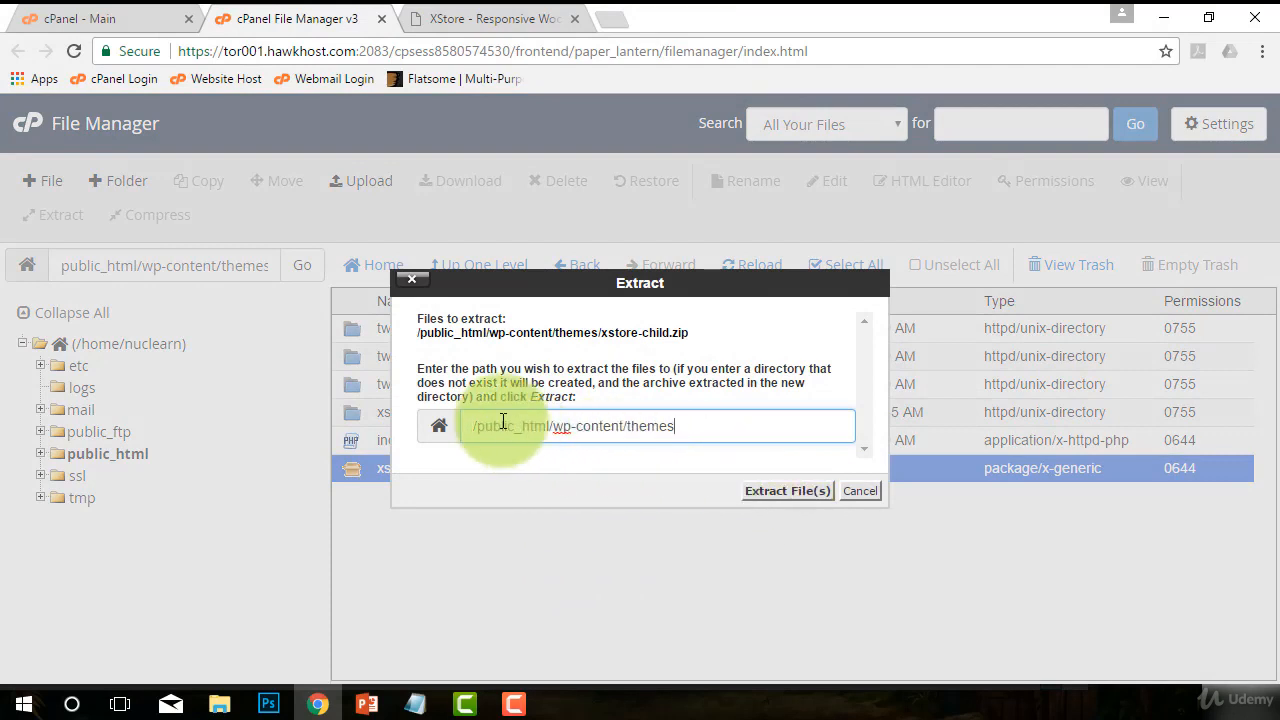
left_click(789, 497)
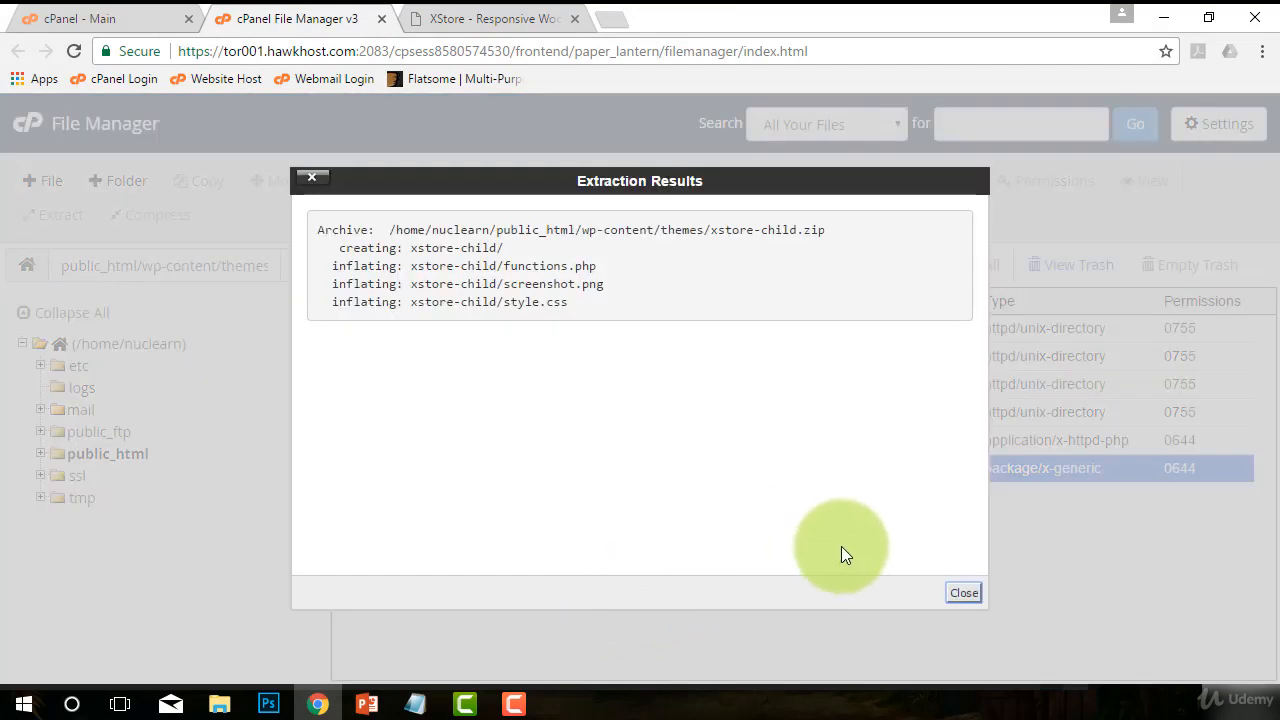
left_click(964, 592)
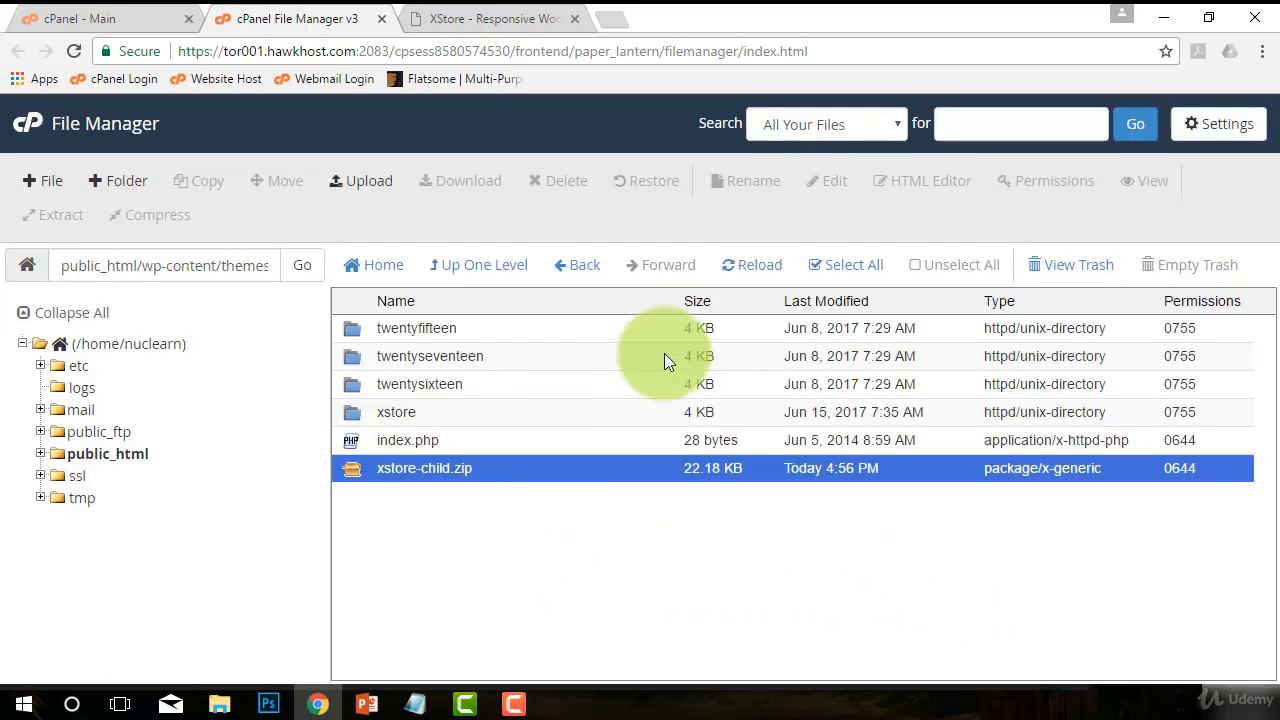
left_click(752, 266)
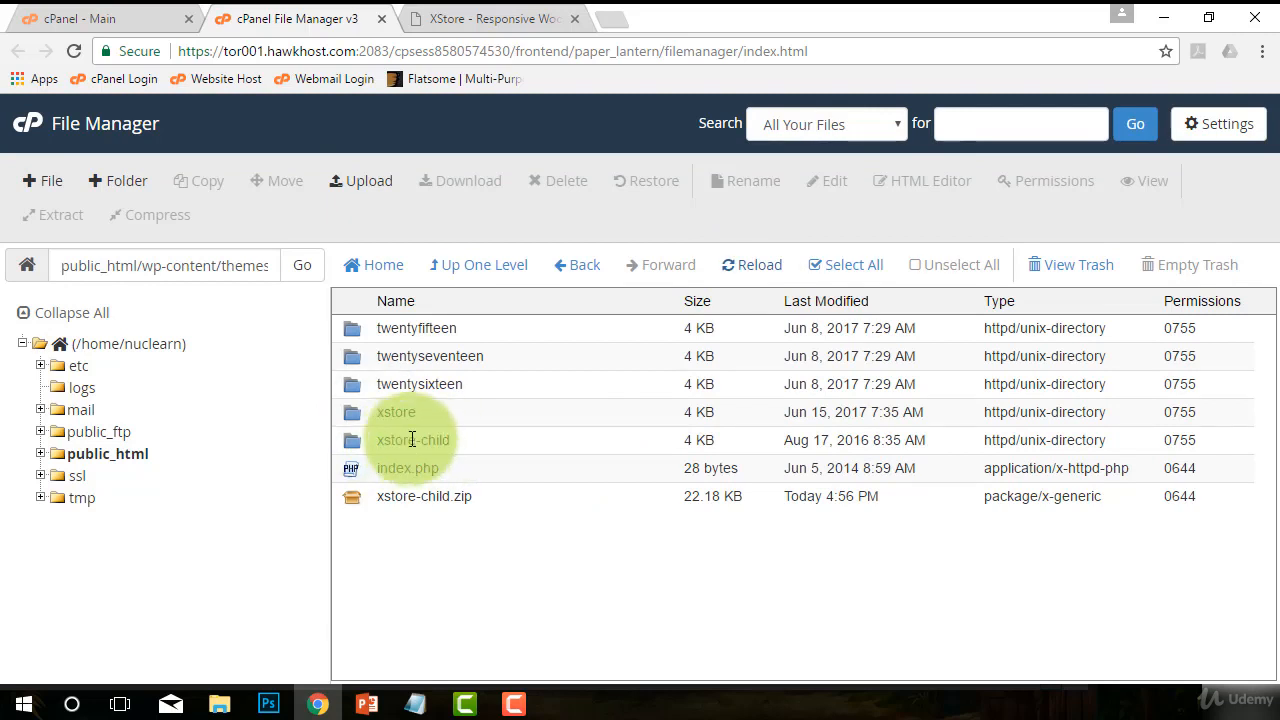
left_click_drag(380, 414, 423, 414)
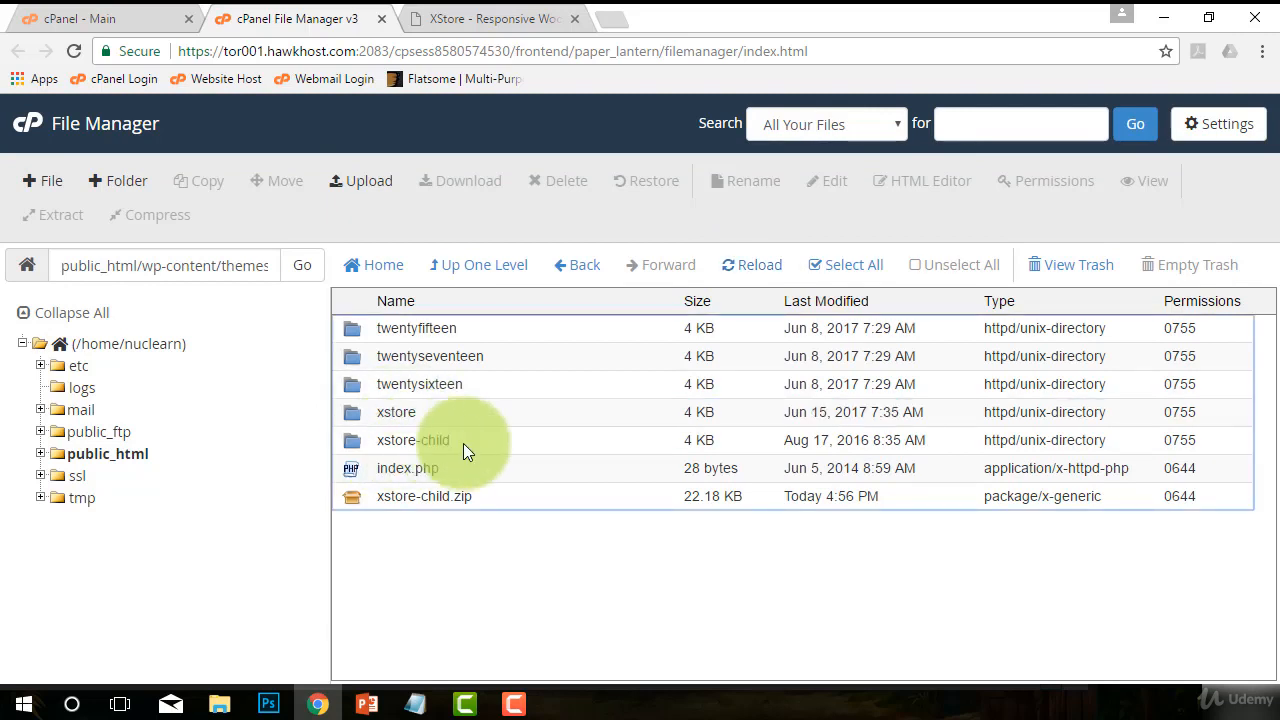
- Permanently delete the xstore-child.zip archive from the themes directory, skipping the trash
left_click(351, 497)
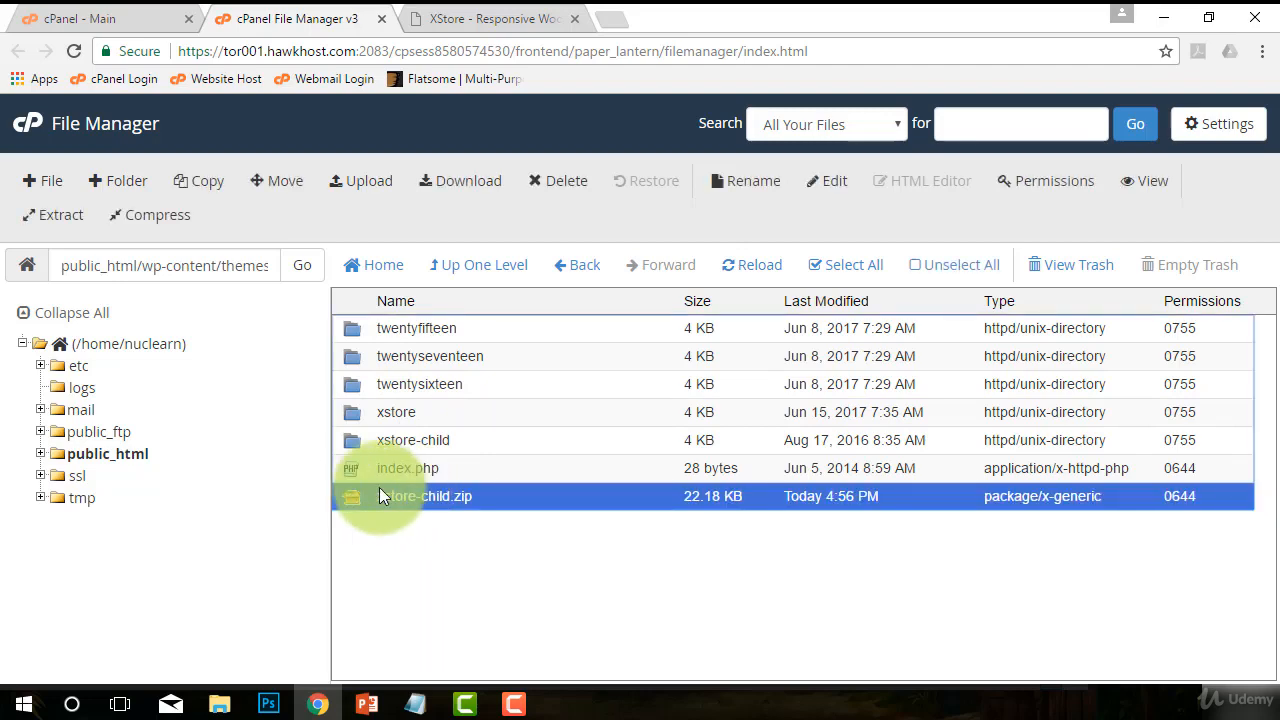
left_click(547, 178)
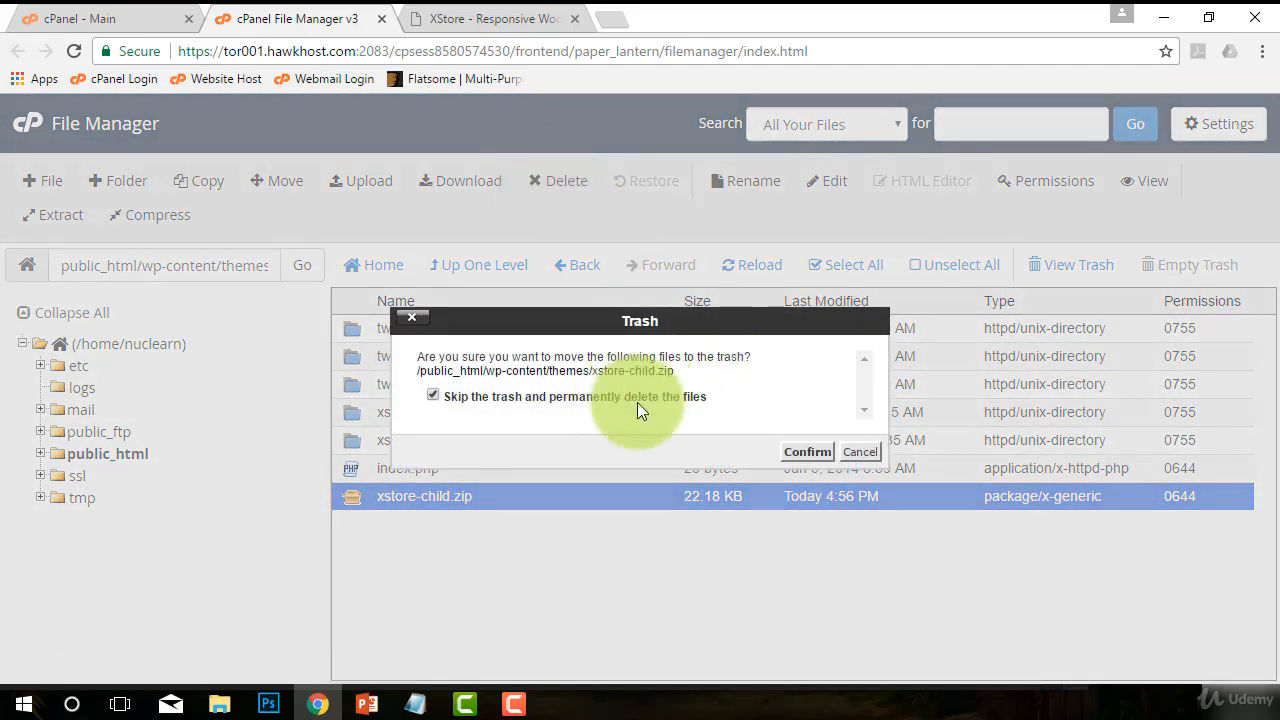
left_click(806, 451)
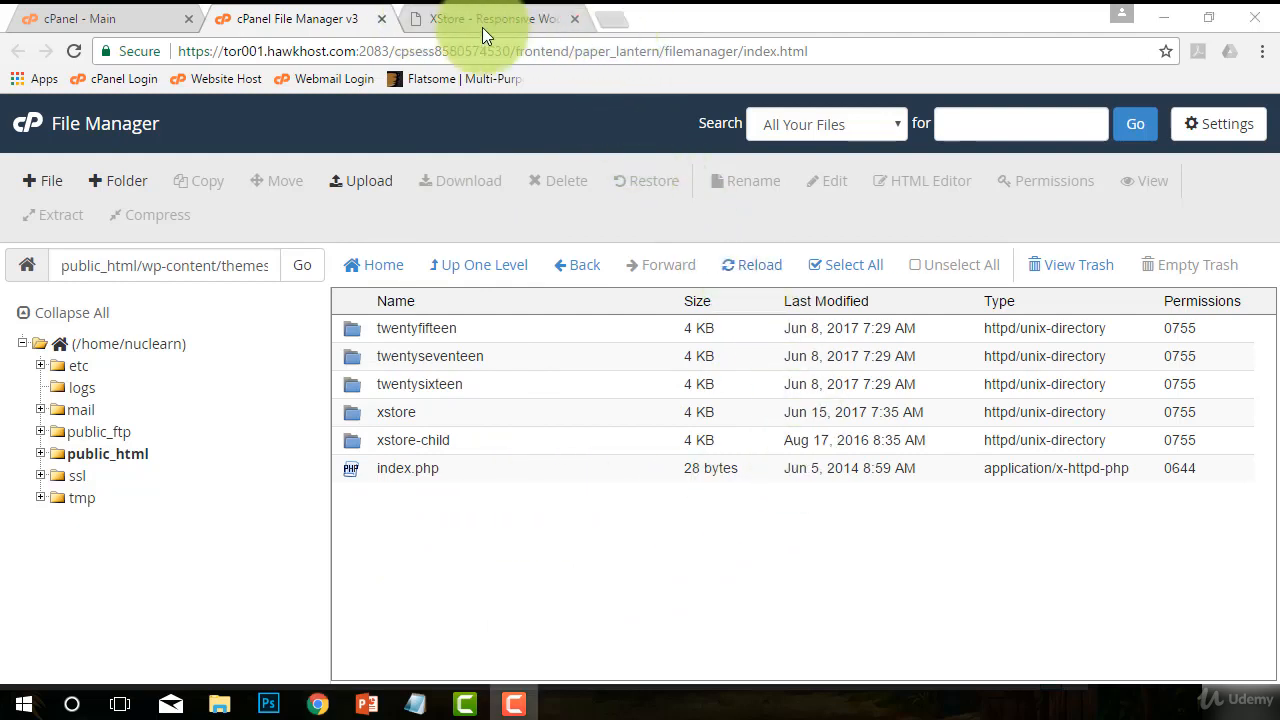
- Open the WordPress dashboard at nuclearning.com/wp-admin/ in a new browser tab
left_click(613, 20)
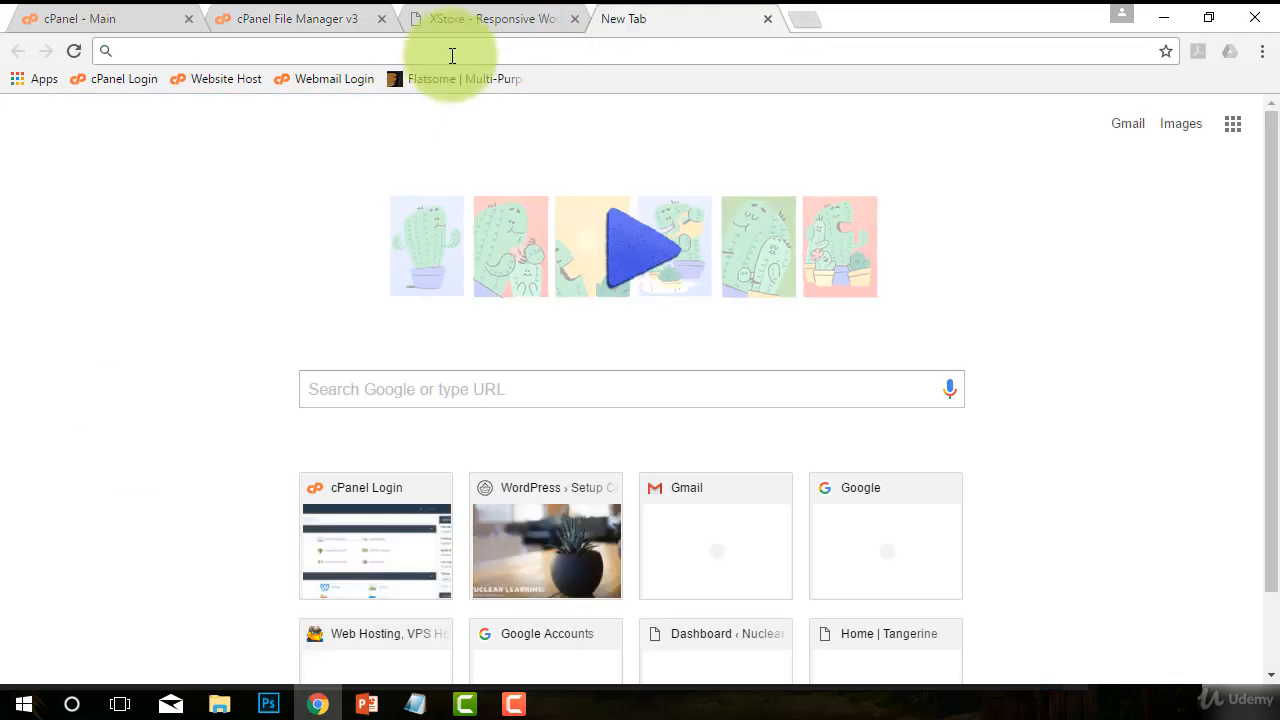
type("ne")
key("BackSpace")
key("BackSpace")
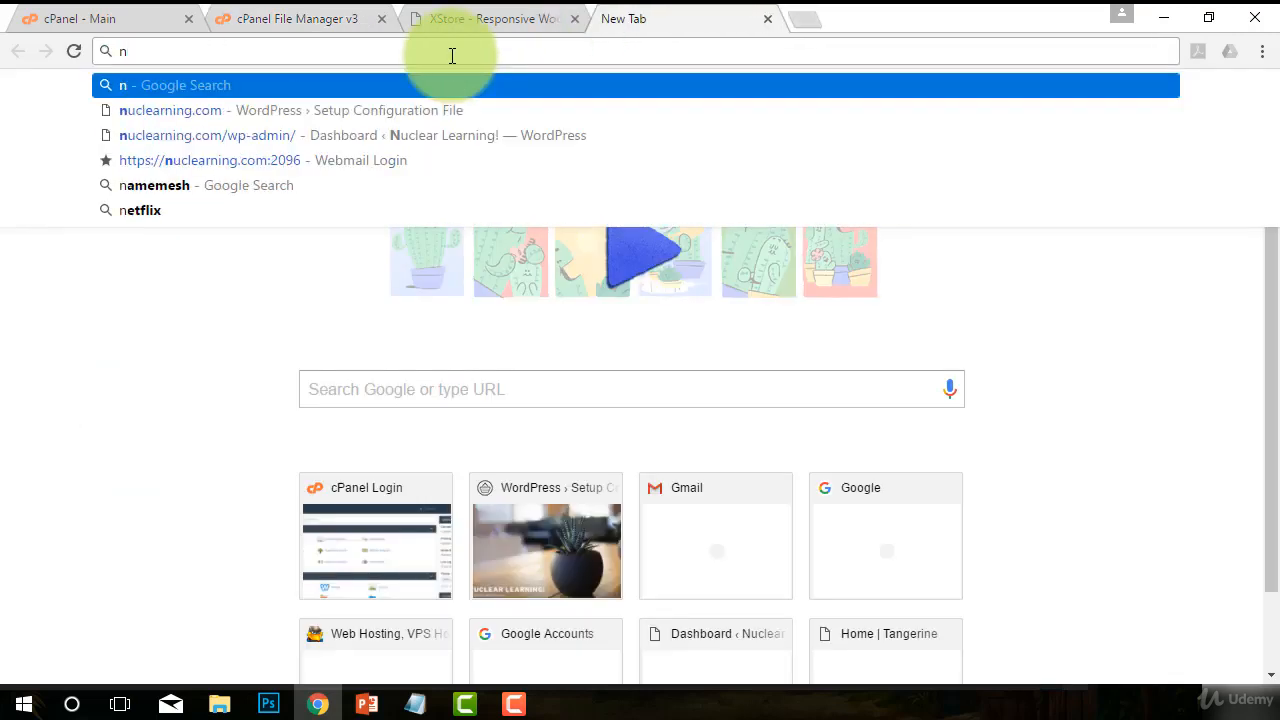
type("uclearning.com")
key("Down")
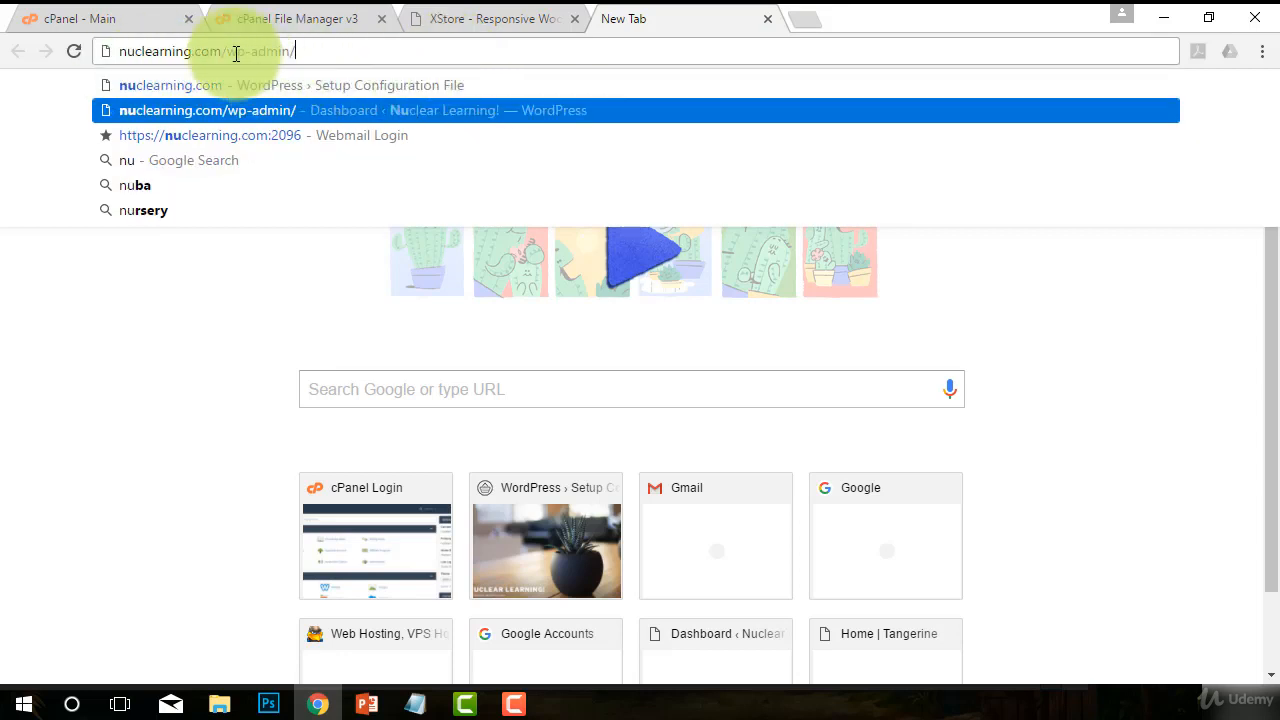
key("Return")
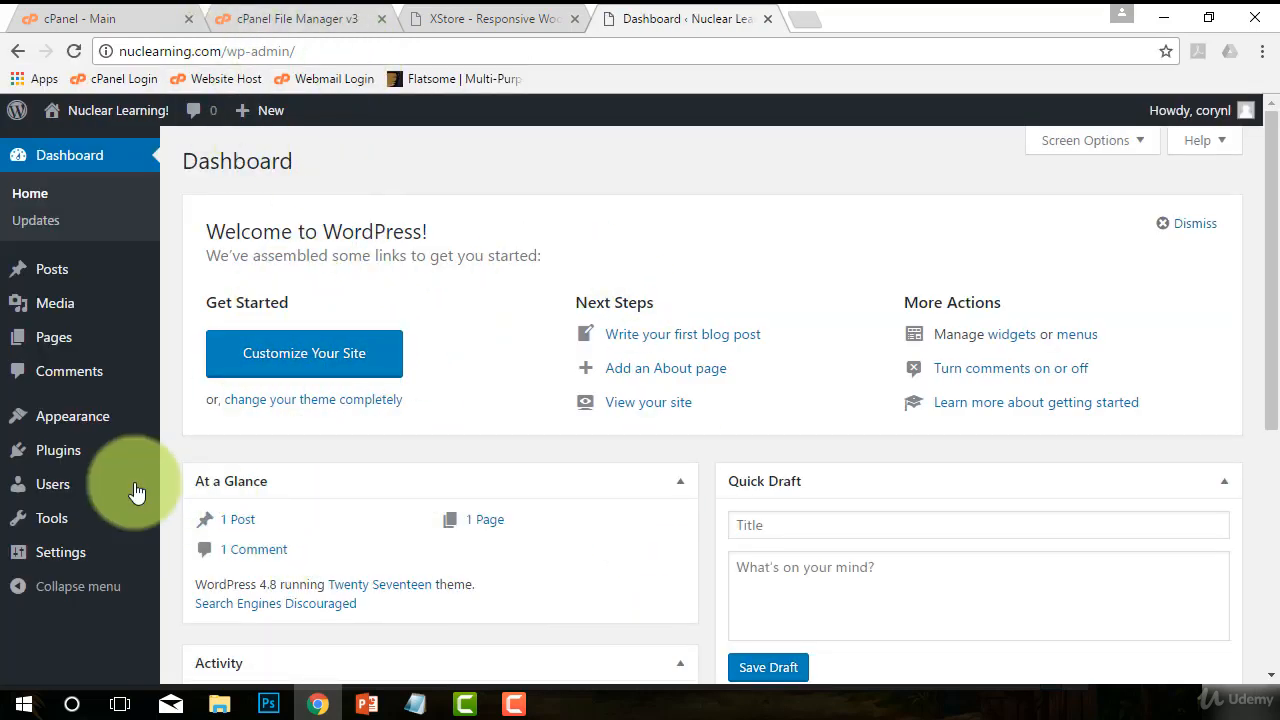
- Open the site's installed themes page and look for XStore and XStore Child among the themes
mouse_move(73, 425)
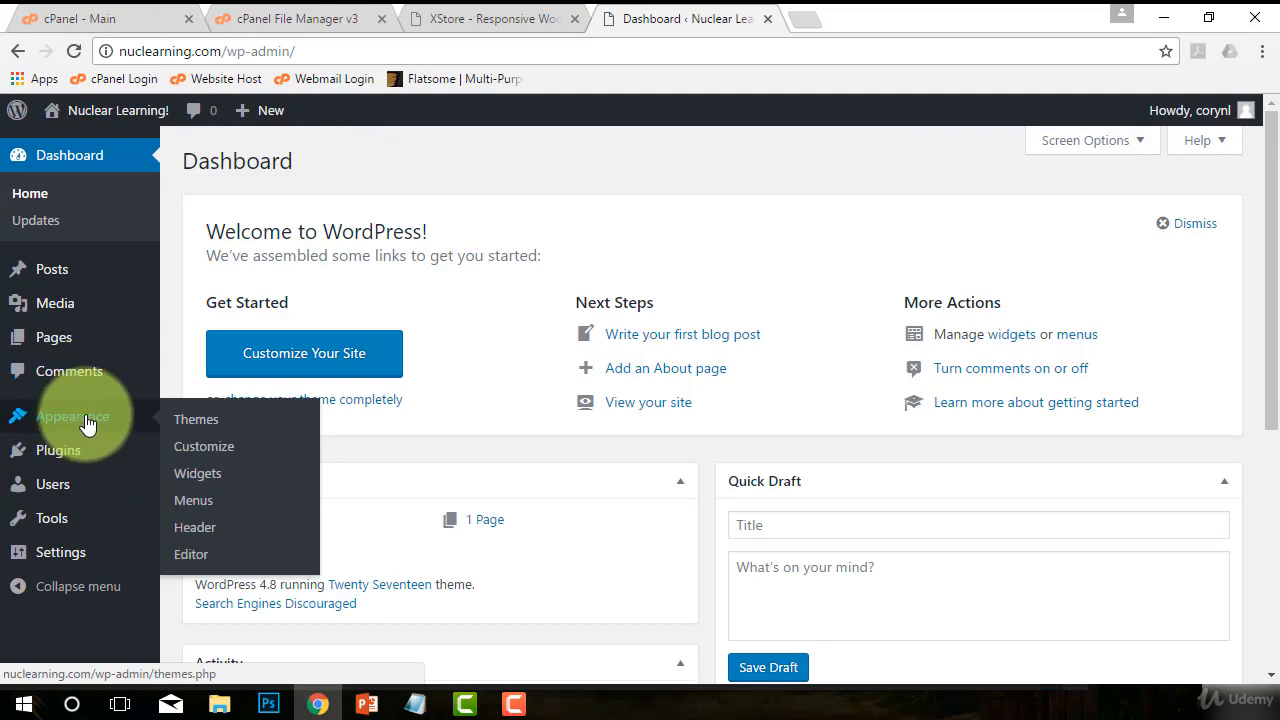
left_click(197, 428)
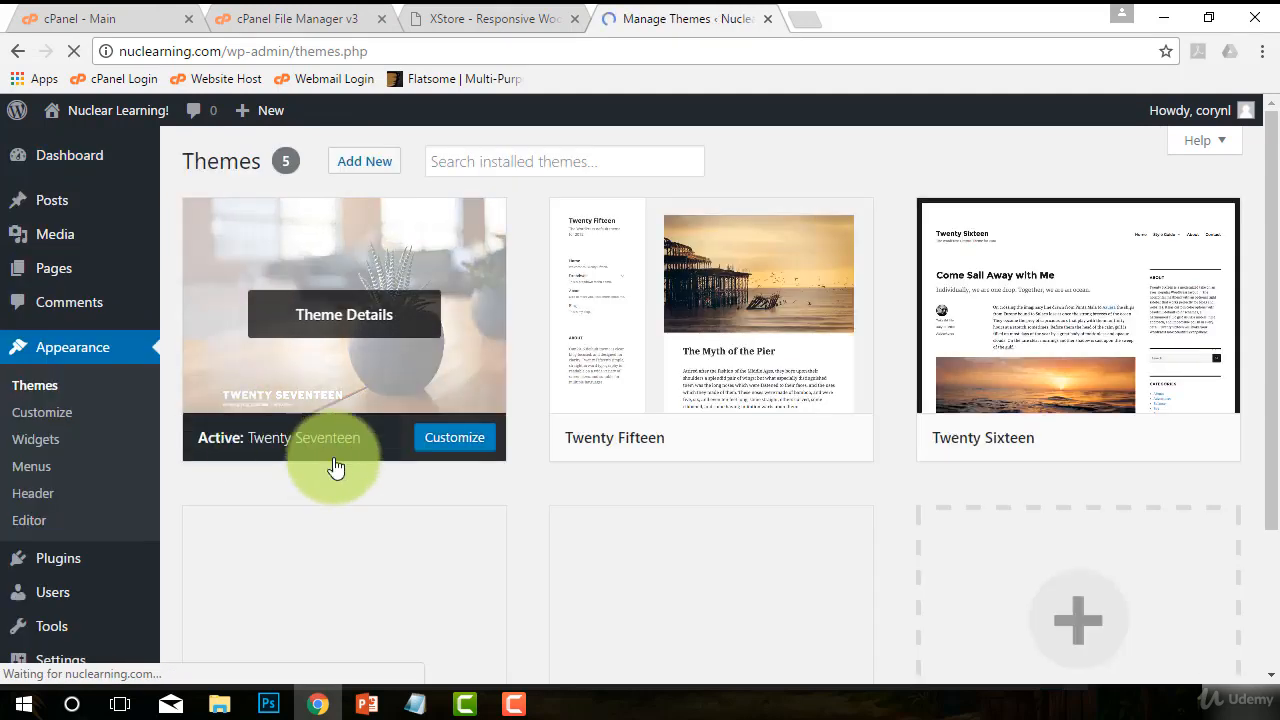
scroll(849, 520, "down", 2)
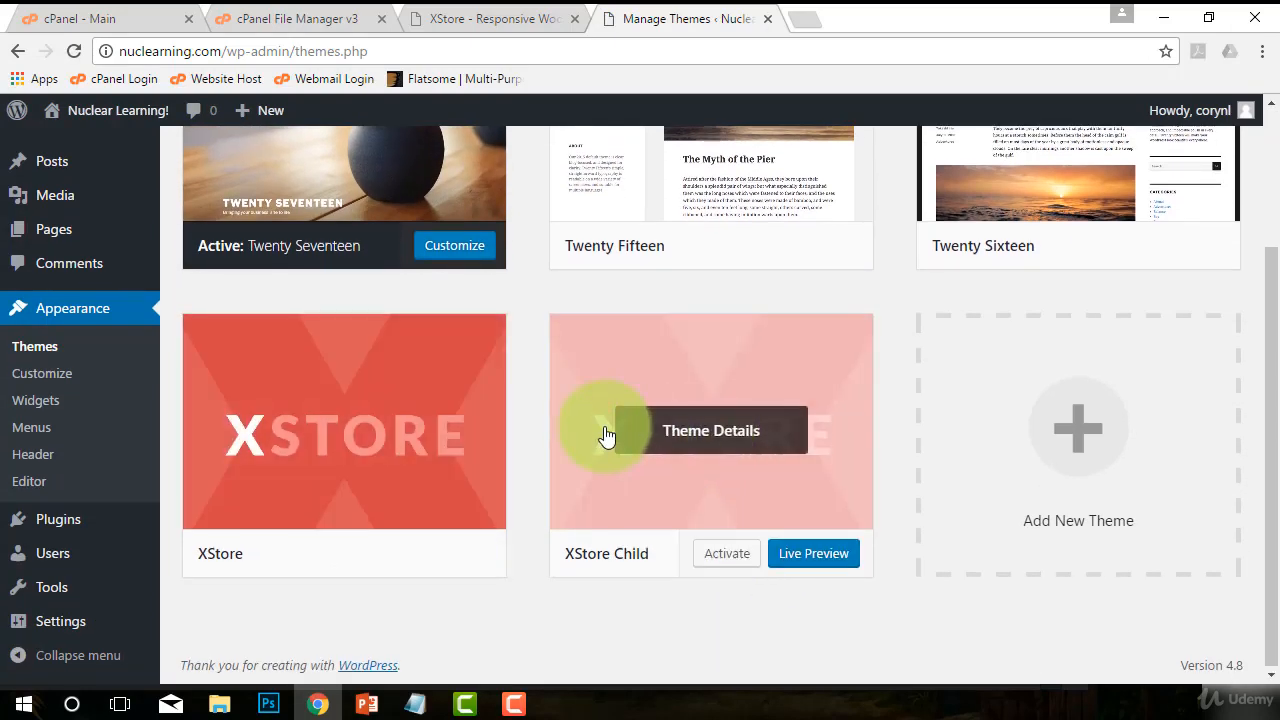
scroll(250, 295, "up", 1)
scroll(257, 323, "up", 1)
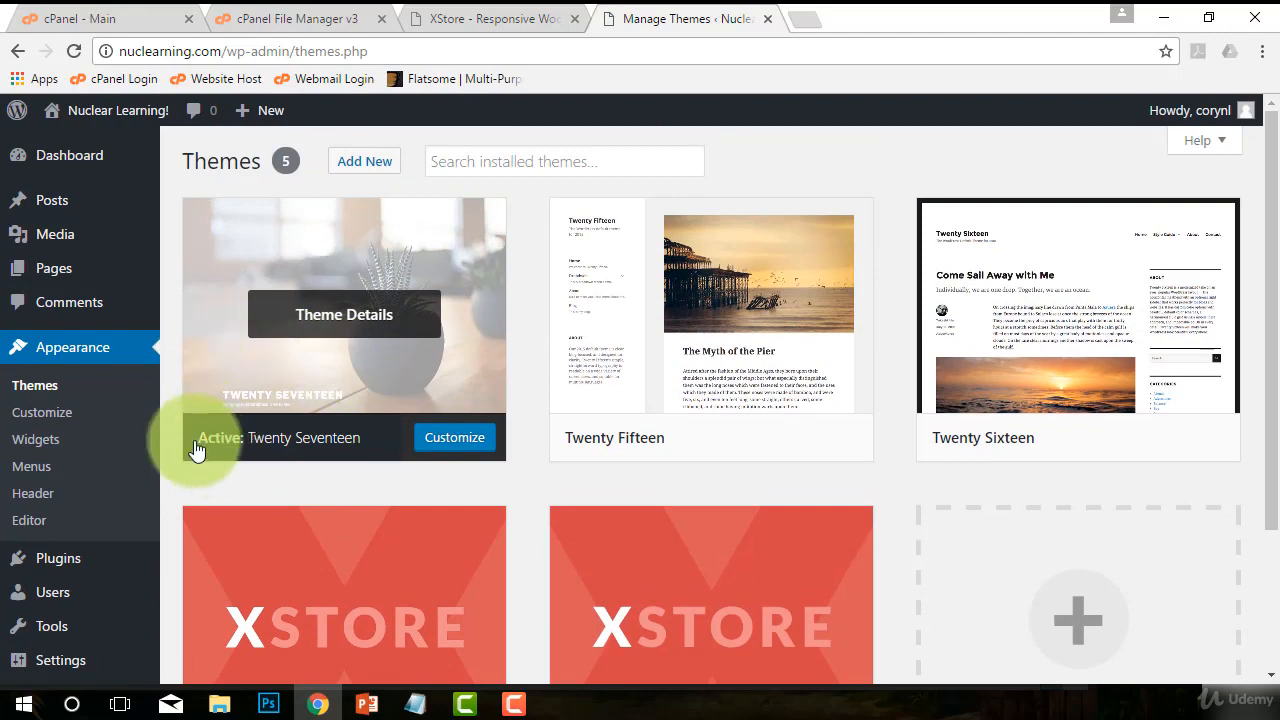
scroll(266, 460, "down", 2)
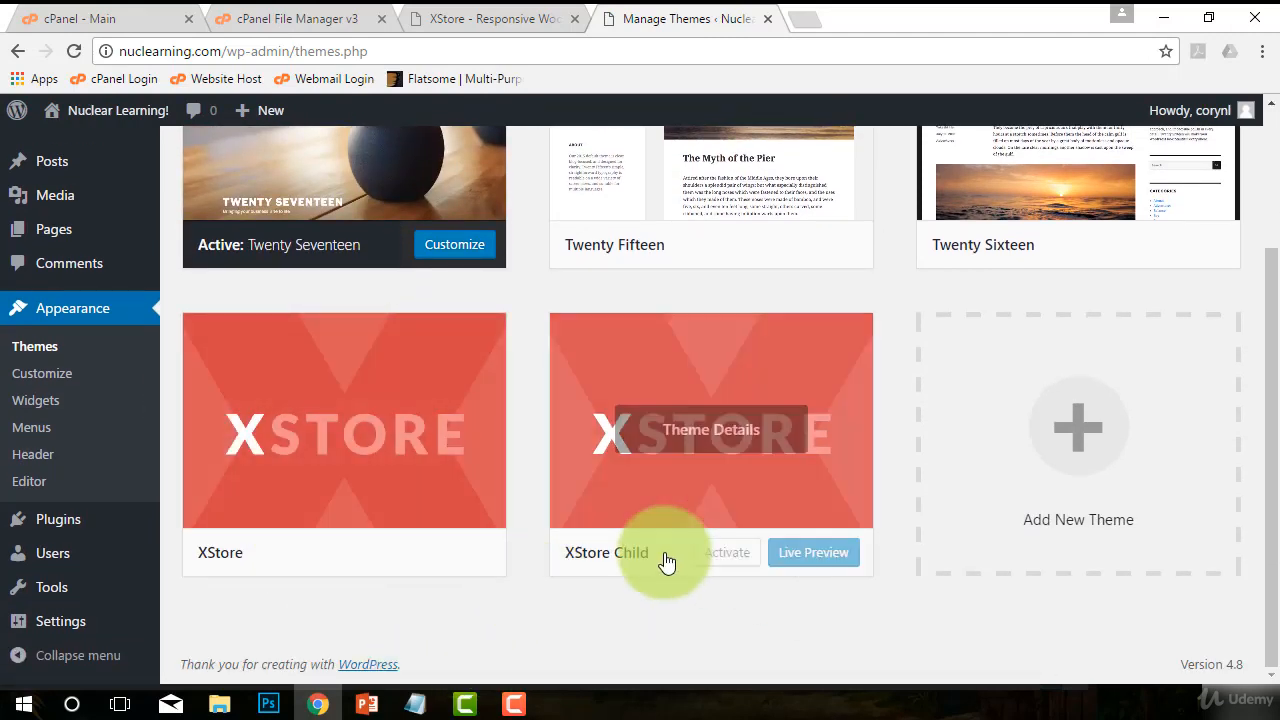
- Activate the XStore Child theme on the WordPress site
mouse_move(623, 531)
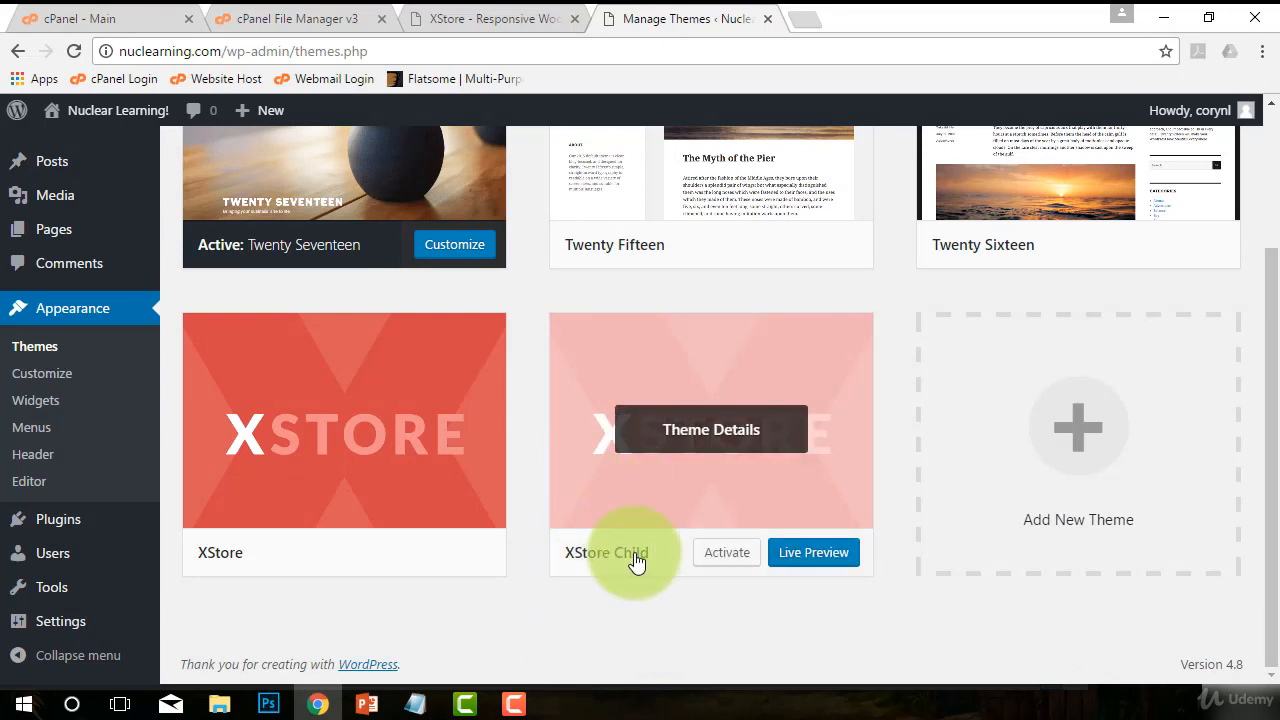
left_click(727, 560)
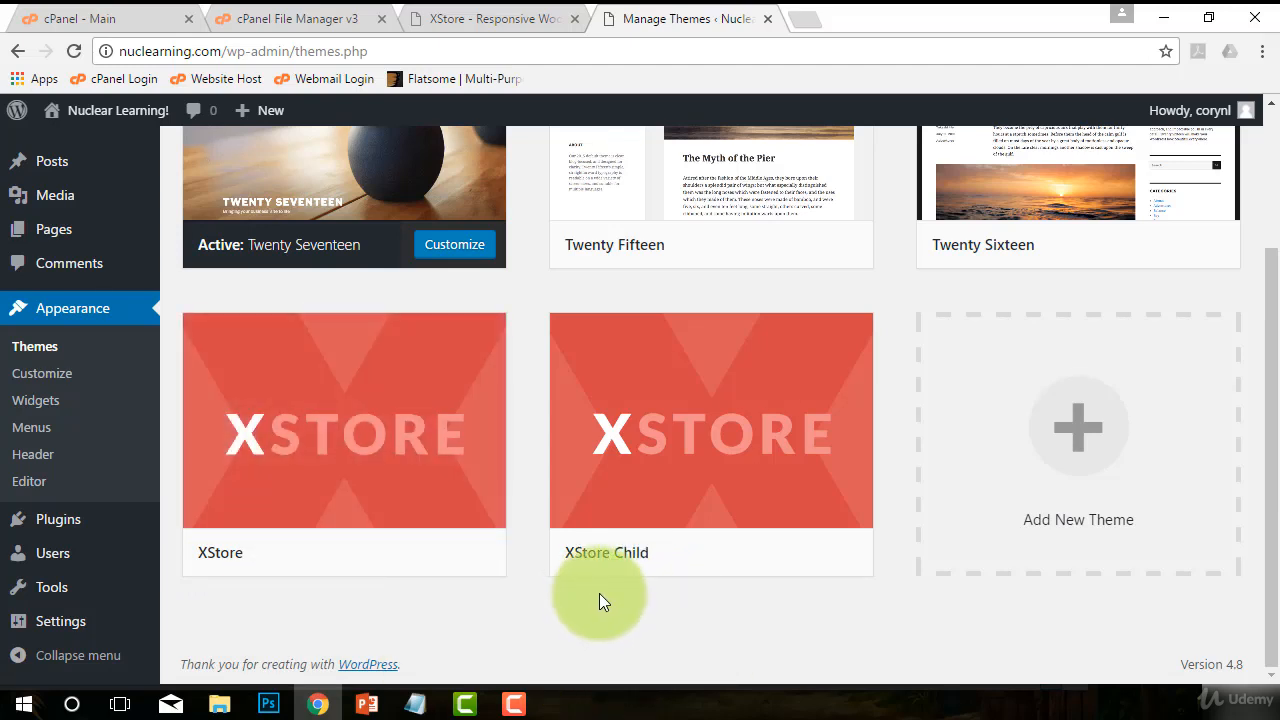
left_click(718, 552)
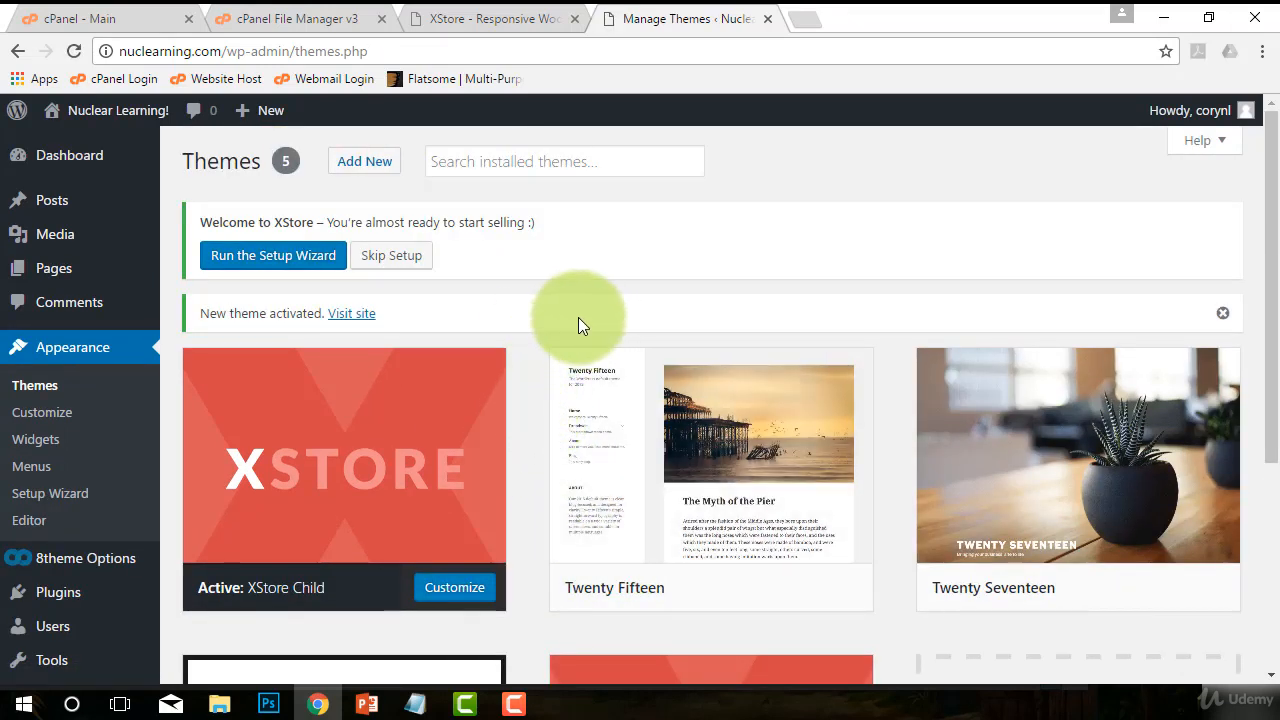
- Review the theme update and demo content sections of the local XStore documentation
mouse_move(422, 396)
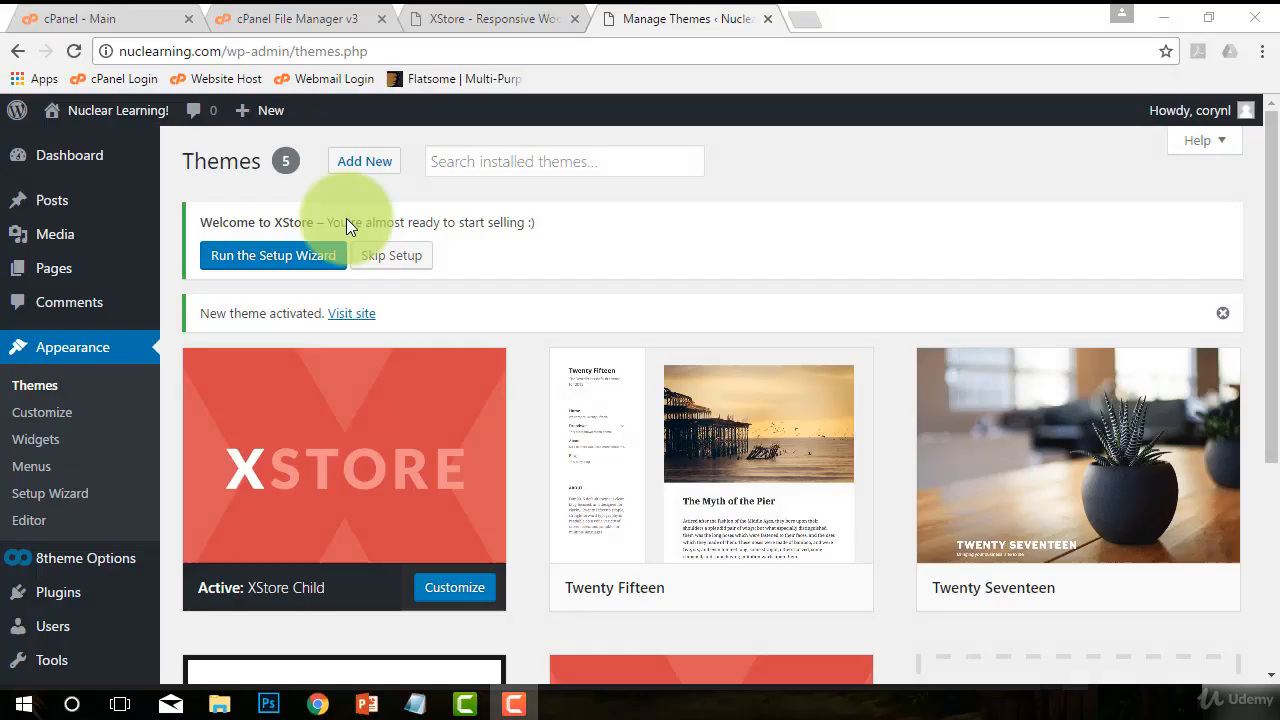
left_click(507, 12)
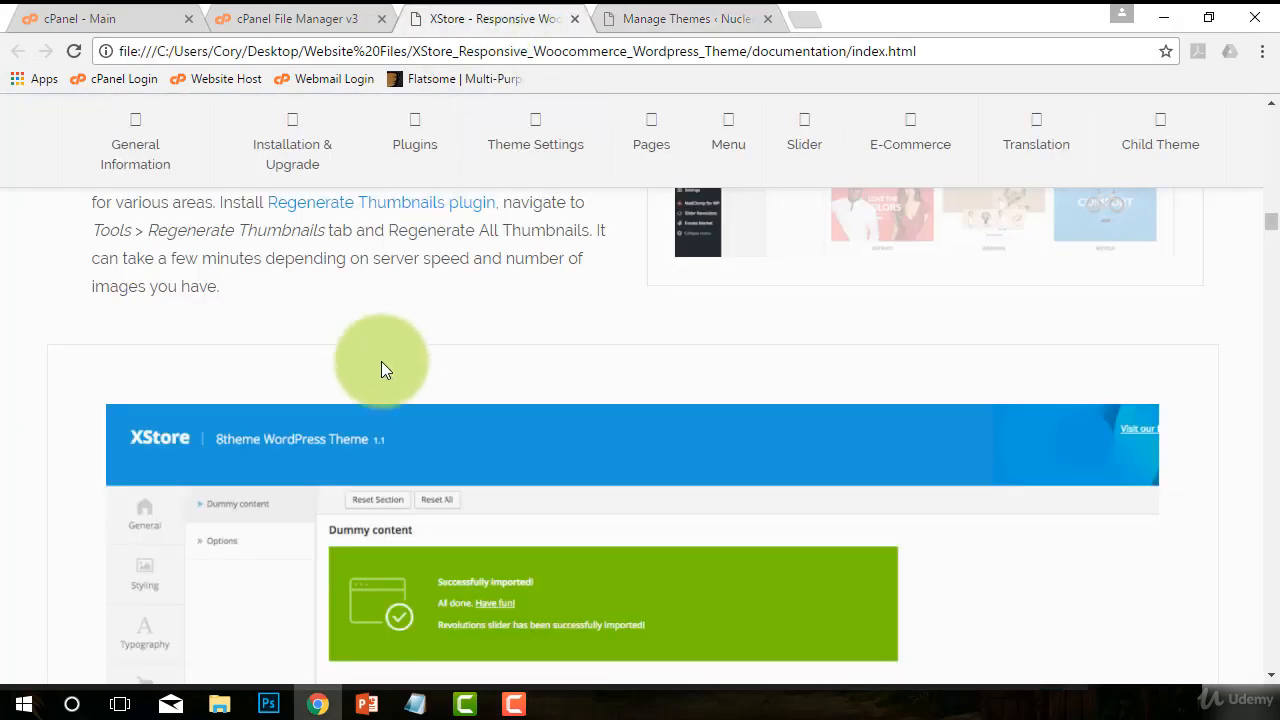
scroll(386, 349, "up", 3)
scroll(388, 346, "up", 4)
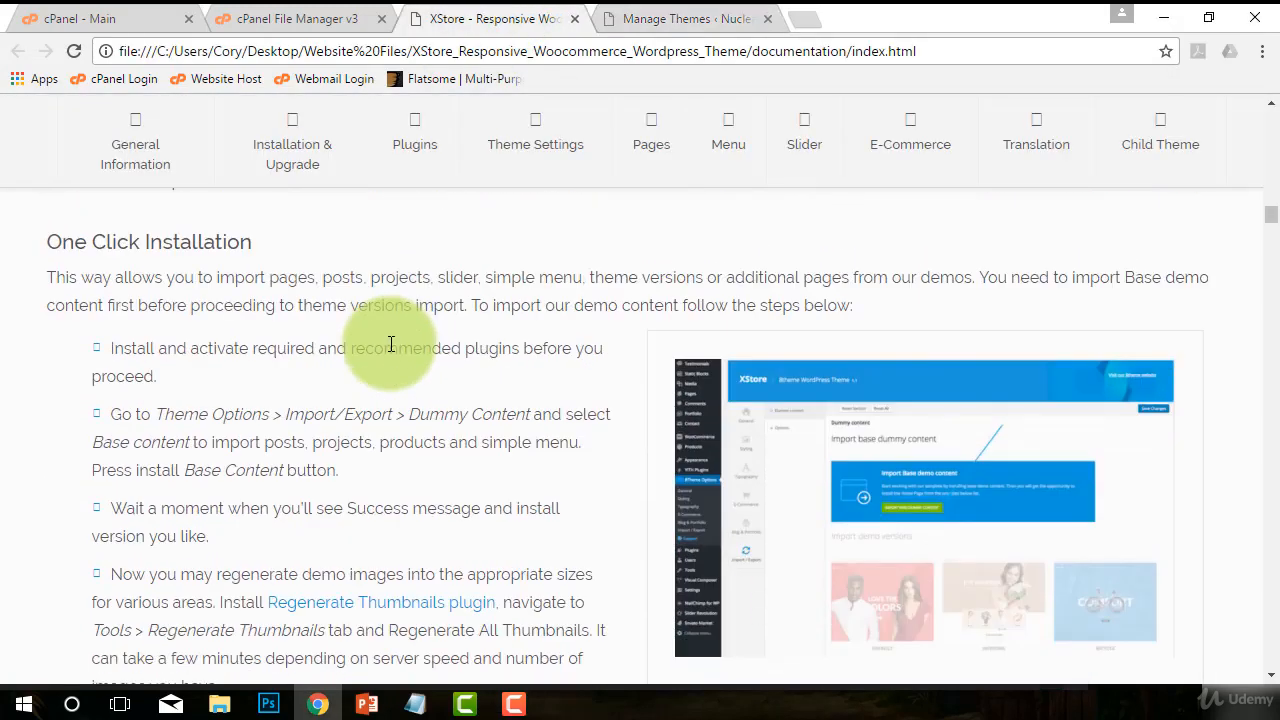
scroll(388, 346, "up", 5)
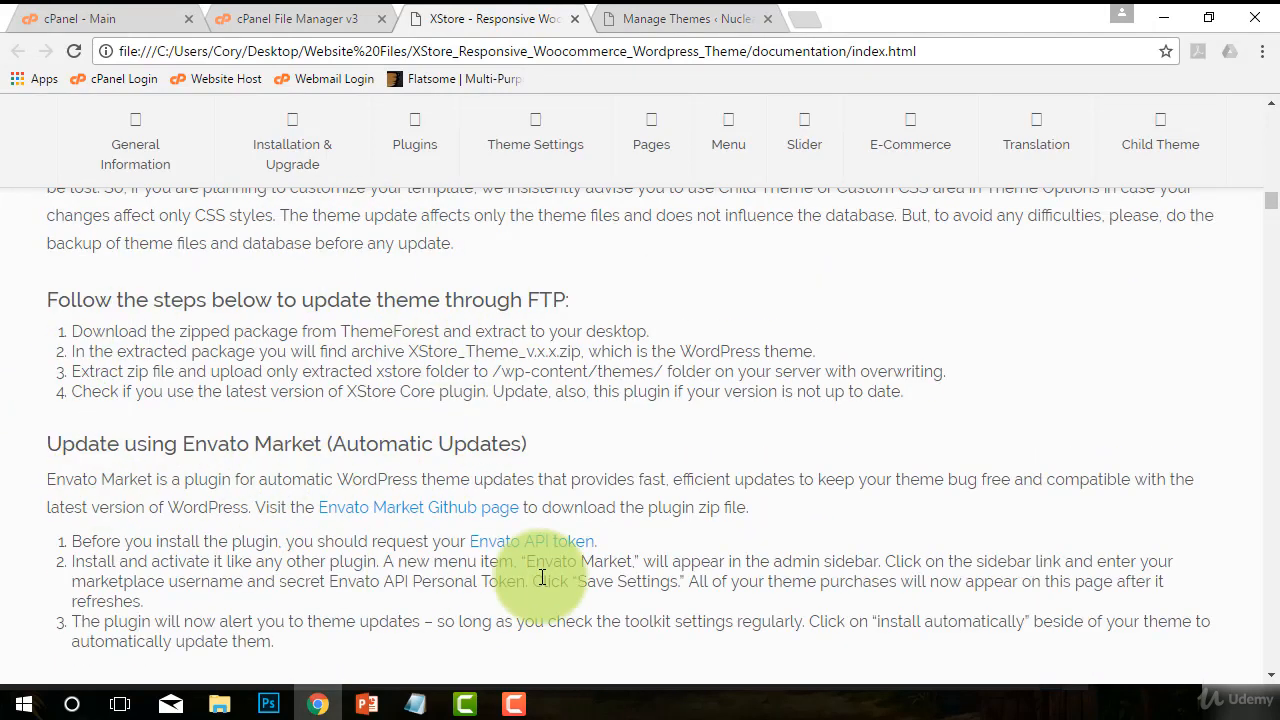
scroll(703, 418, "down", 1)
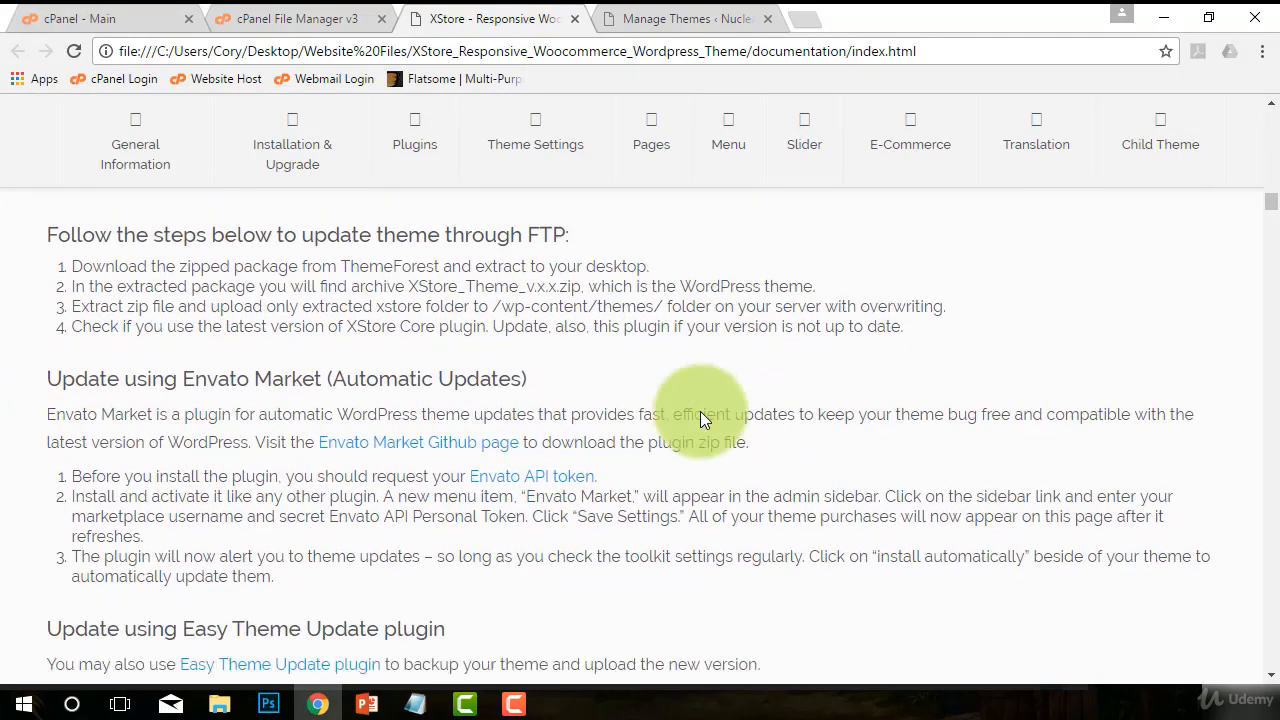
scroll(700, 418, "down", 3)
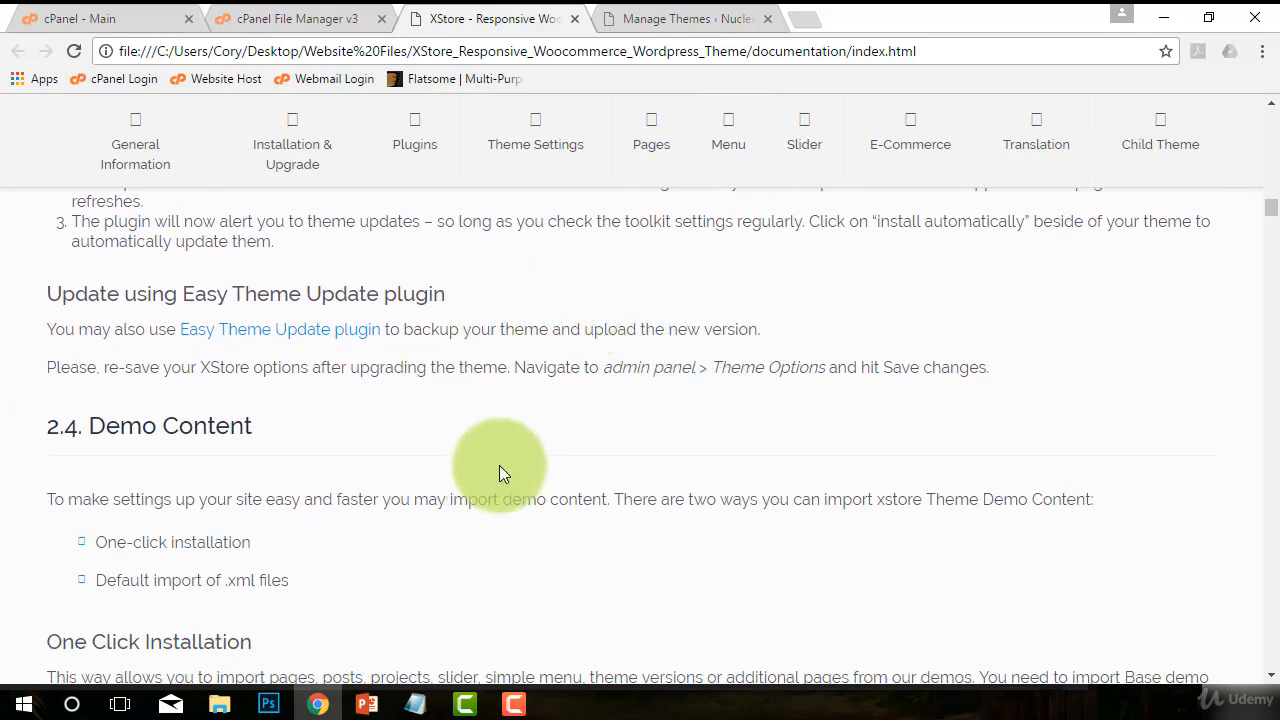
- Return to the WordPress themes page and launch the XStore setup wizard
left_click(325, 15)
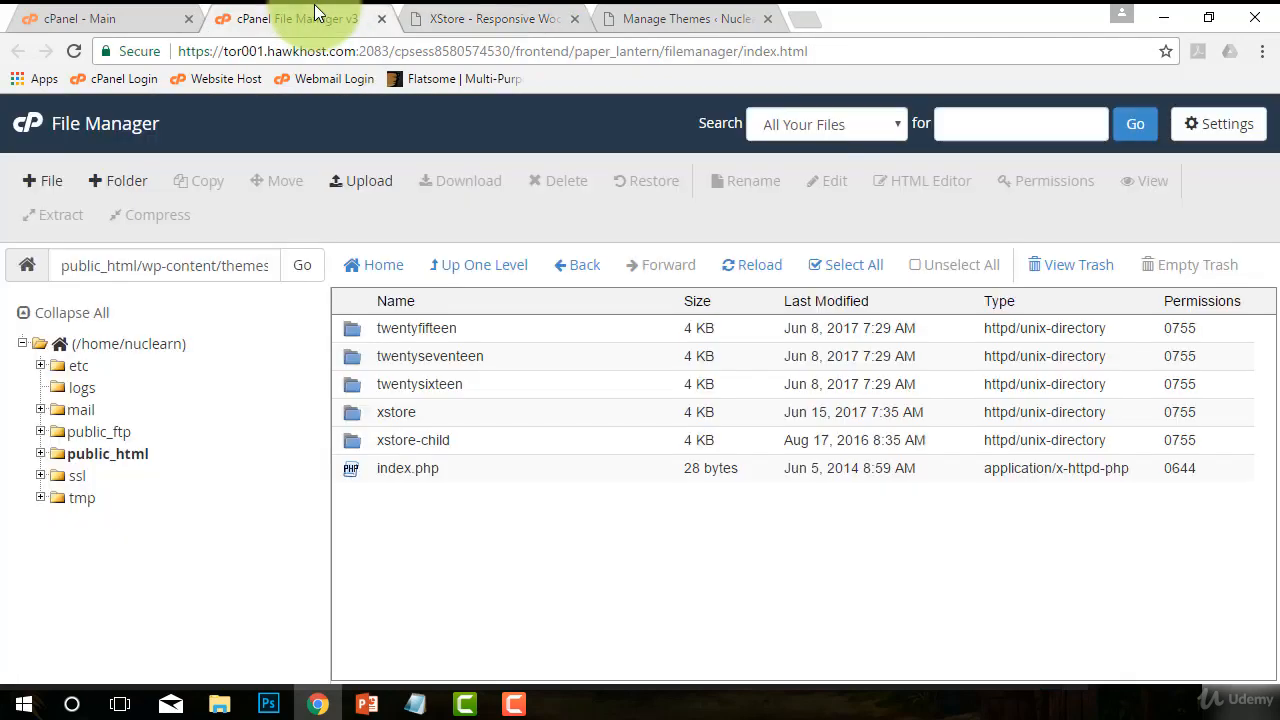
left_click(683, 15)
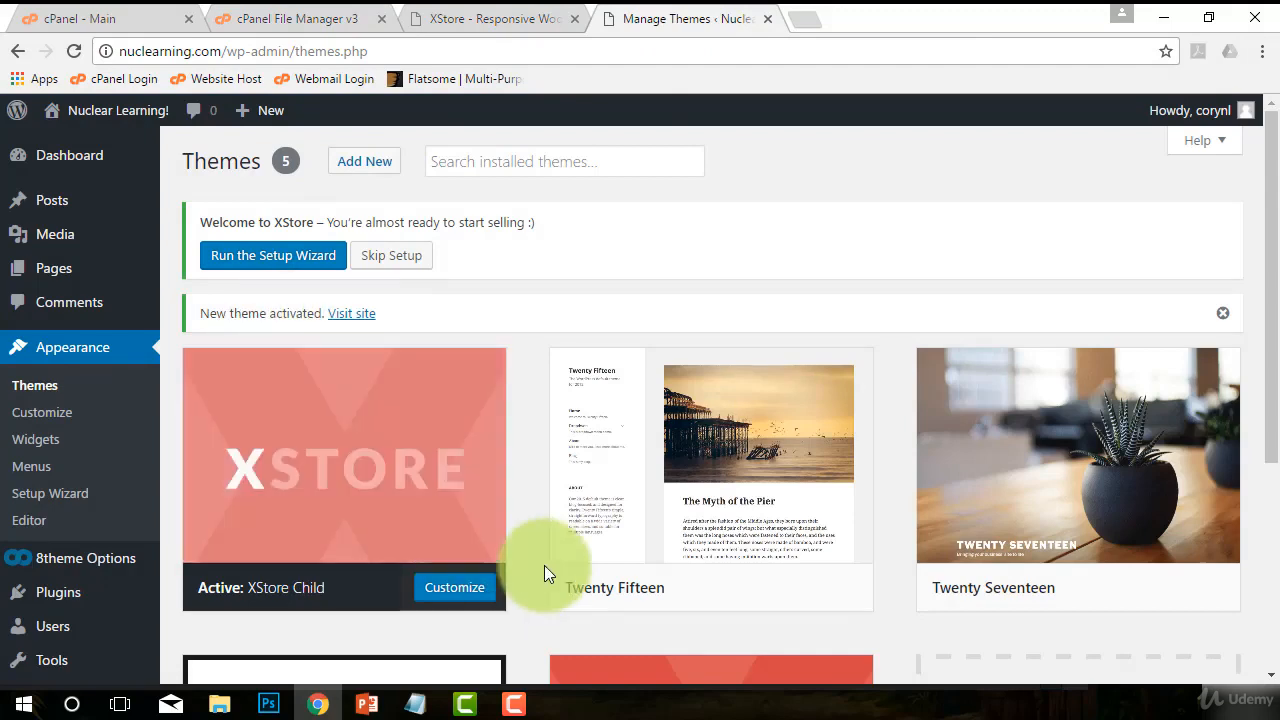
scroll(544, 565, "down", 2)
scroll(250, 505, "up", 2)
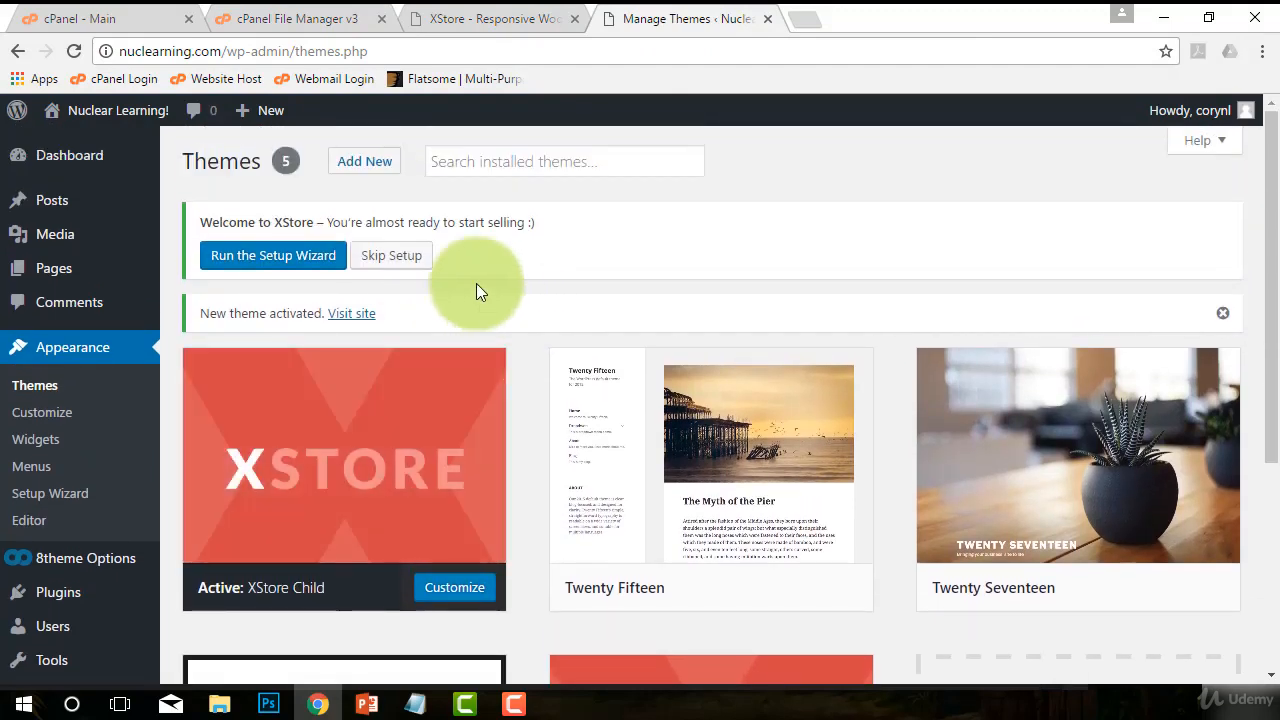
left_click(249, 260)
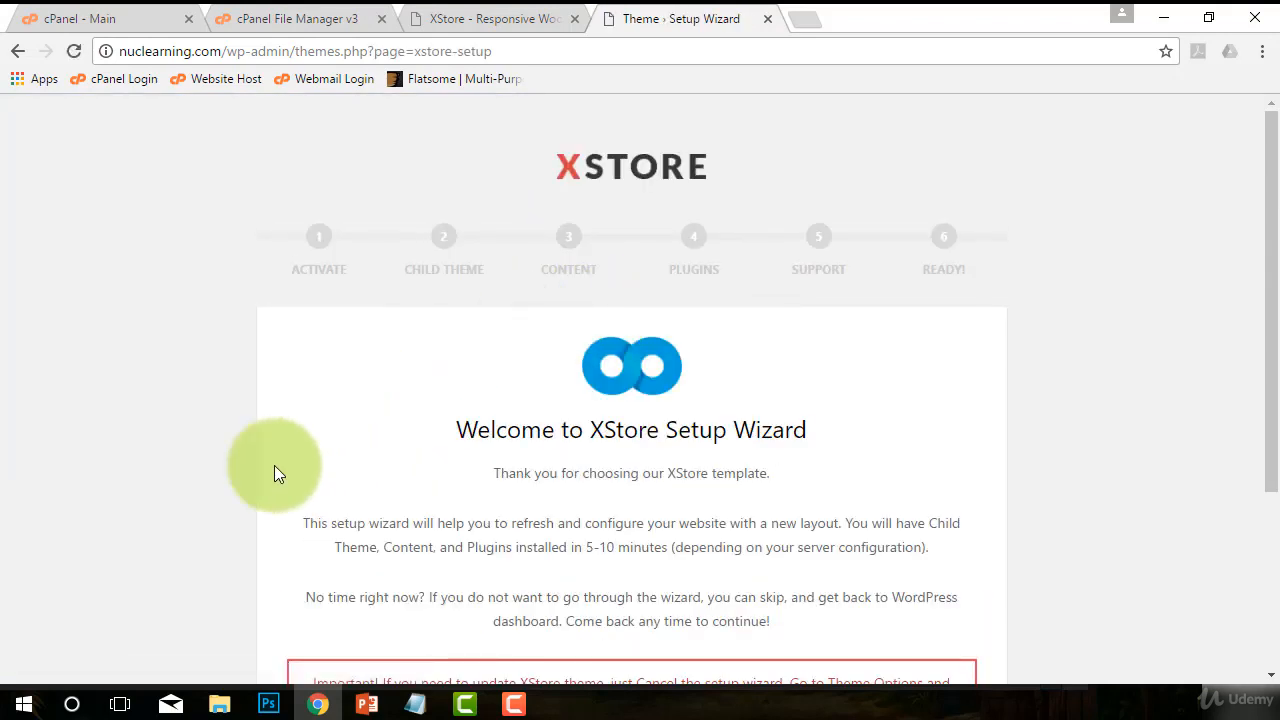
- Read the XStore setup wizard's welcome page, including its listed stages and the note about updating the theme
scroll(107, 521, "down", 2)
scroll(107, 521, "up", 2)
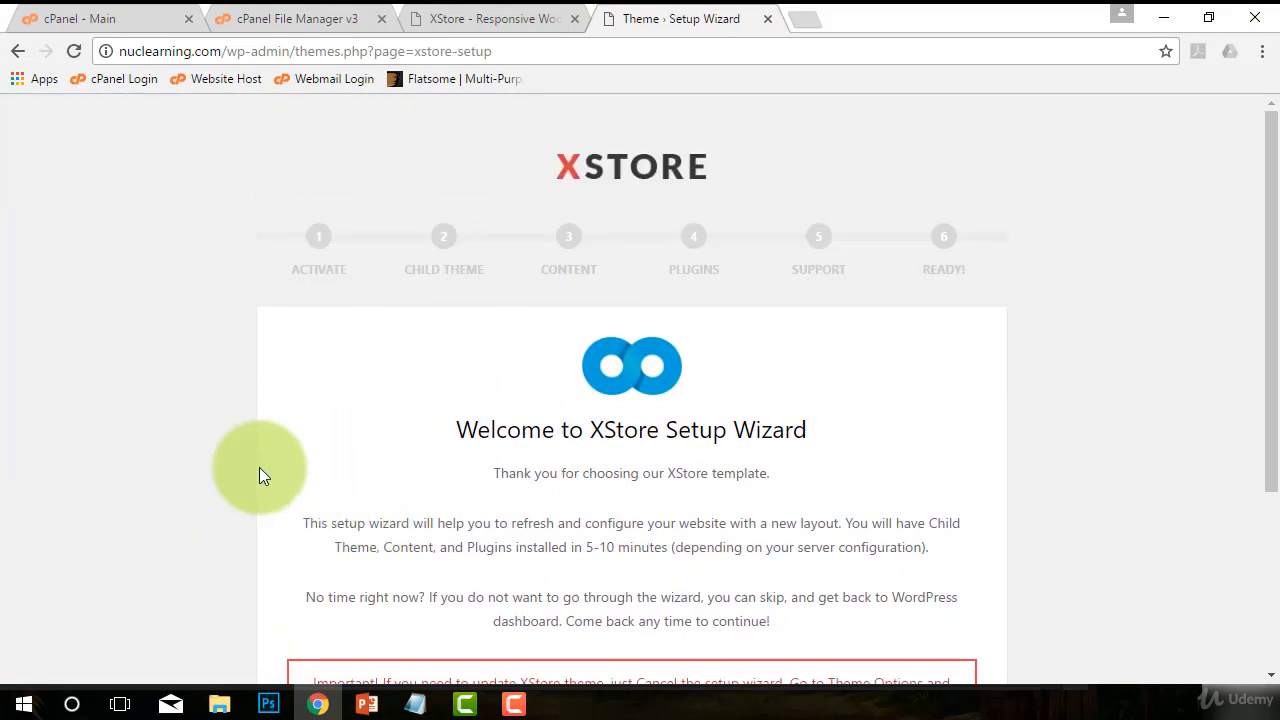
scroll(259, 467, "down", 2)
scroll(259, 467, "down", 1)
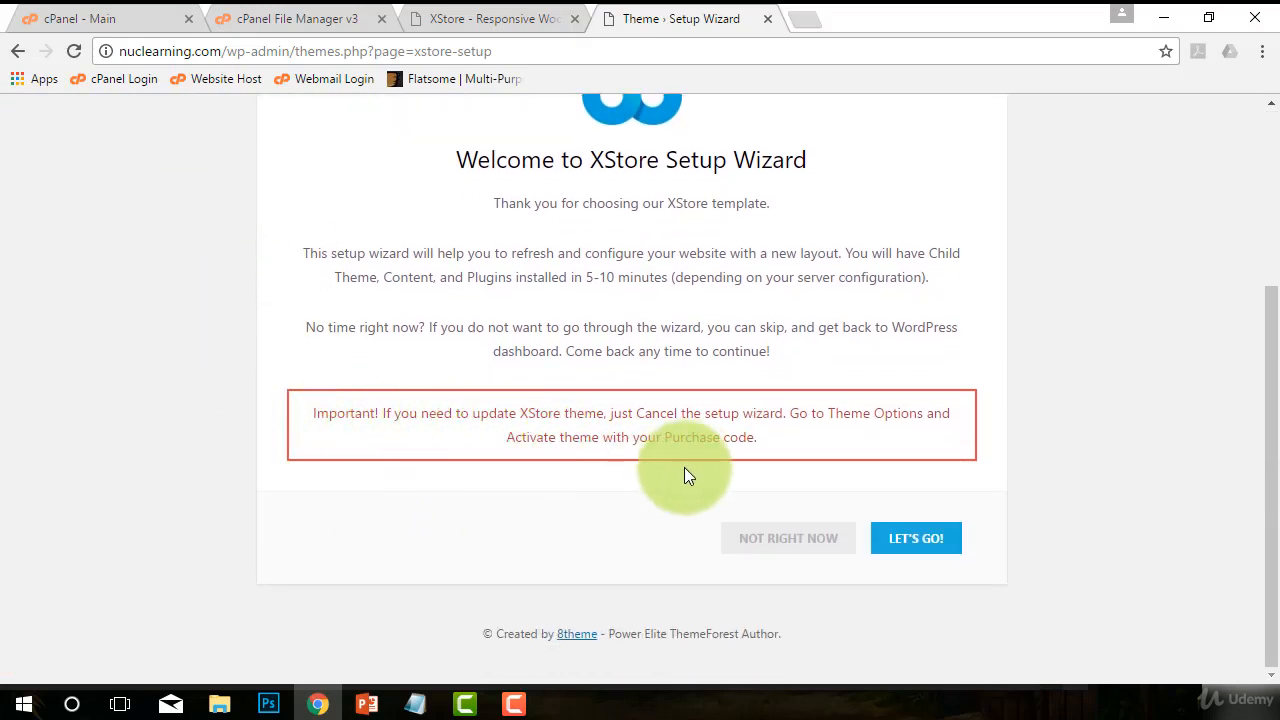
scroll(247, 403, "up", 3)
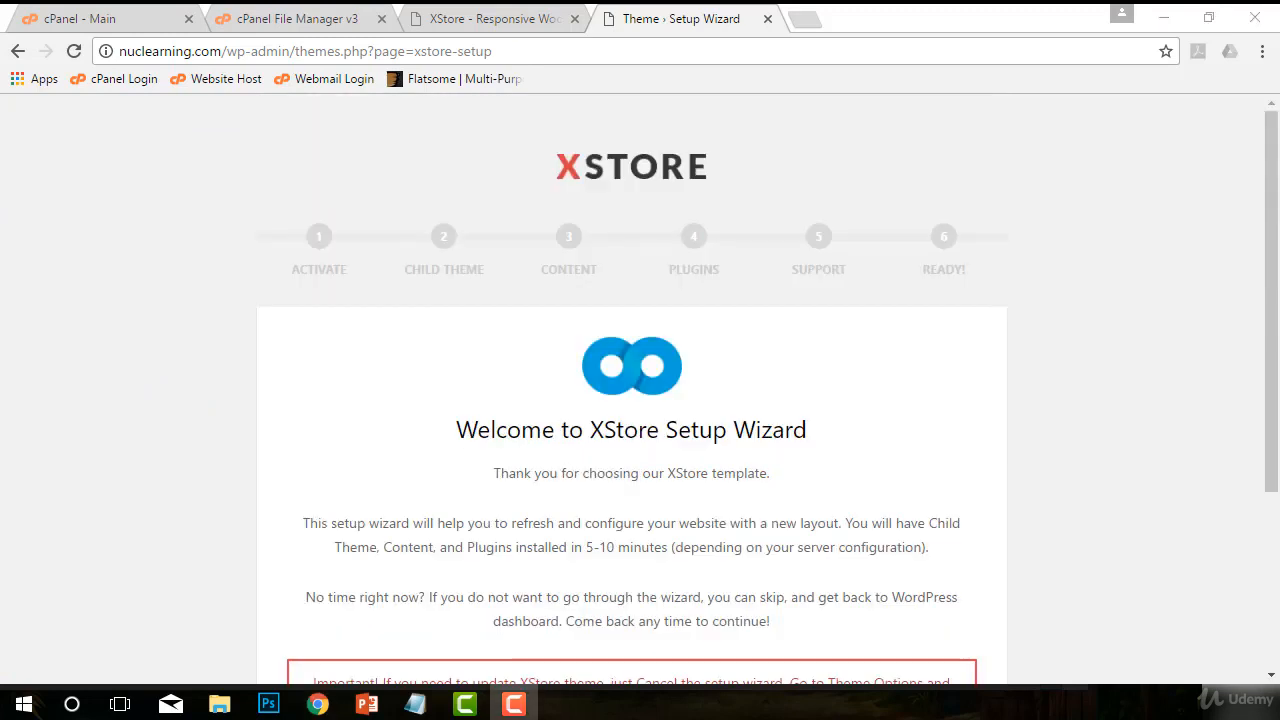
scroll(387, 518, "down", 2)
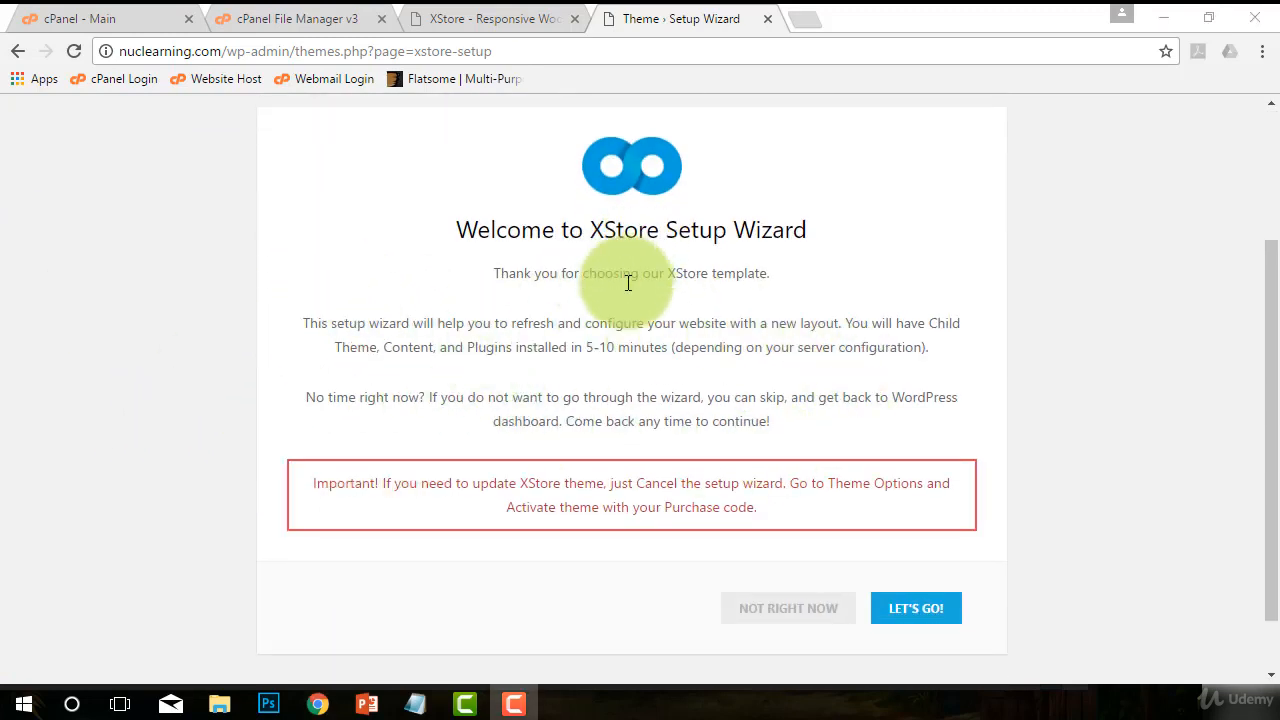
- Start the XStore setup wizard from its welcome page and proceed to the Activate stage
scroll(629, 280, "up", 2)
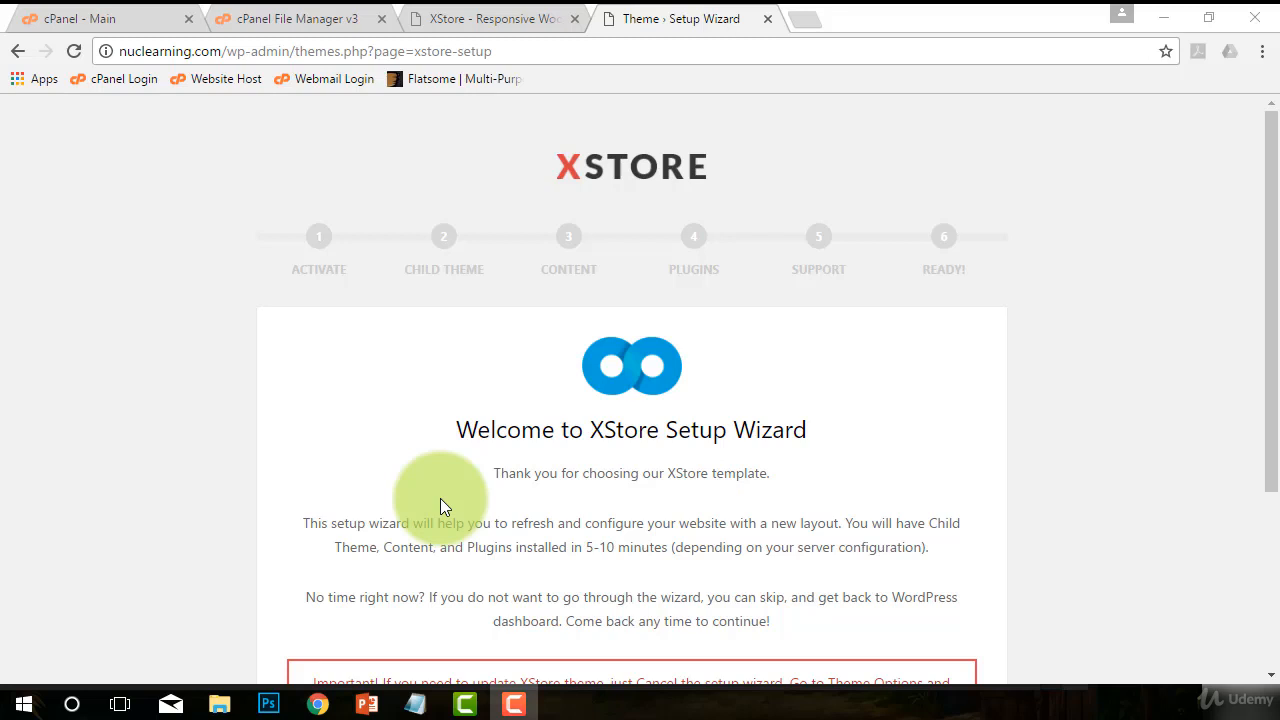
scroll(440, 505, "down", 3)
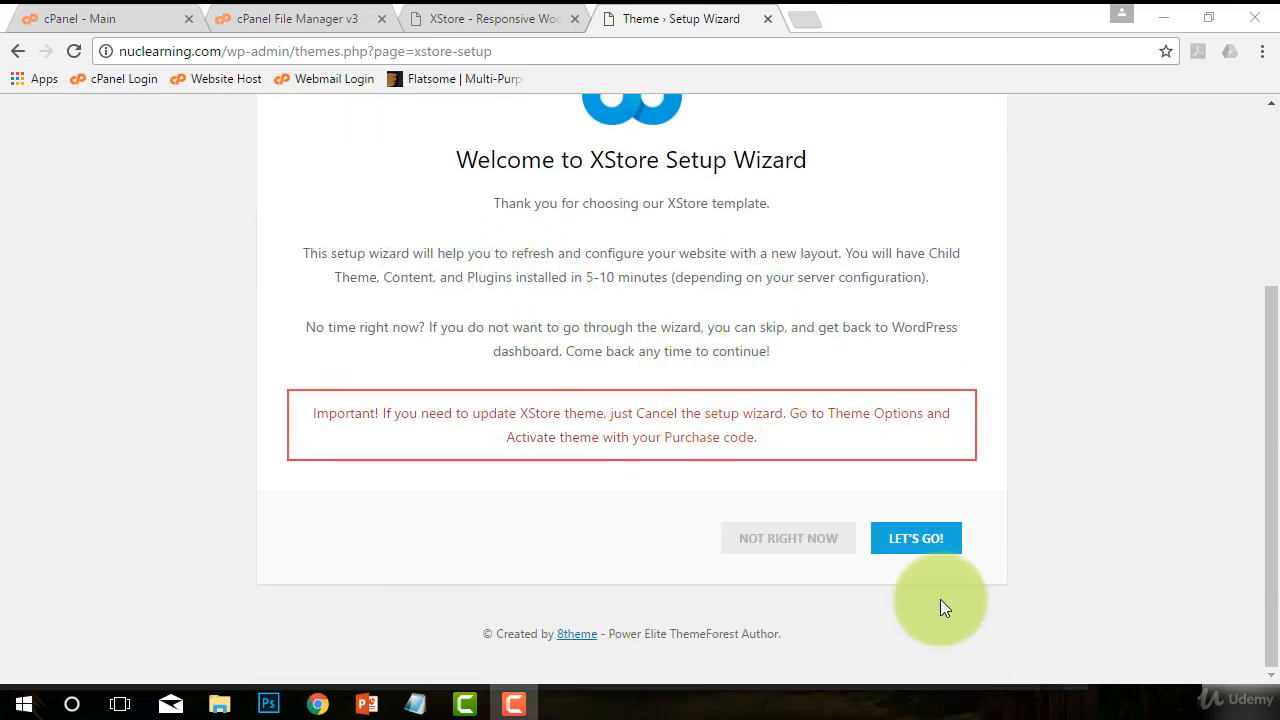
left_click(902, 540)
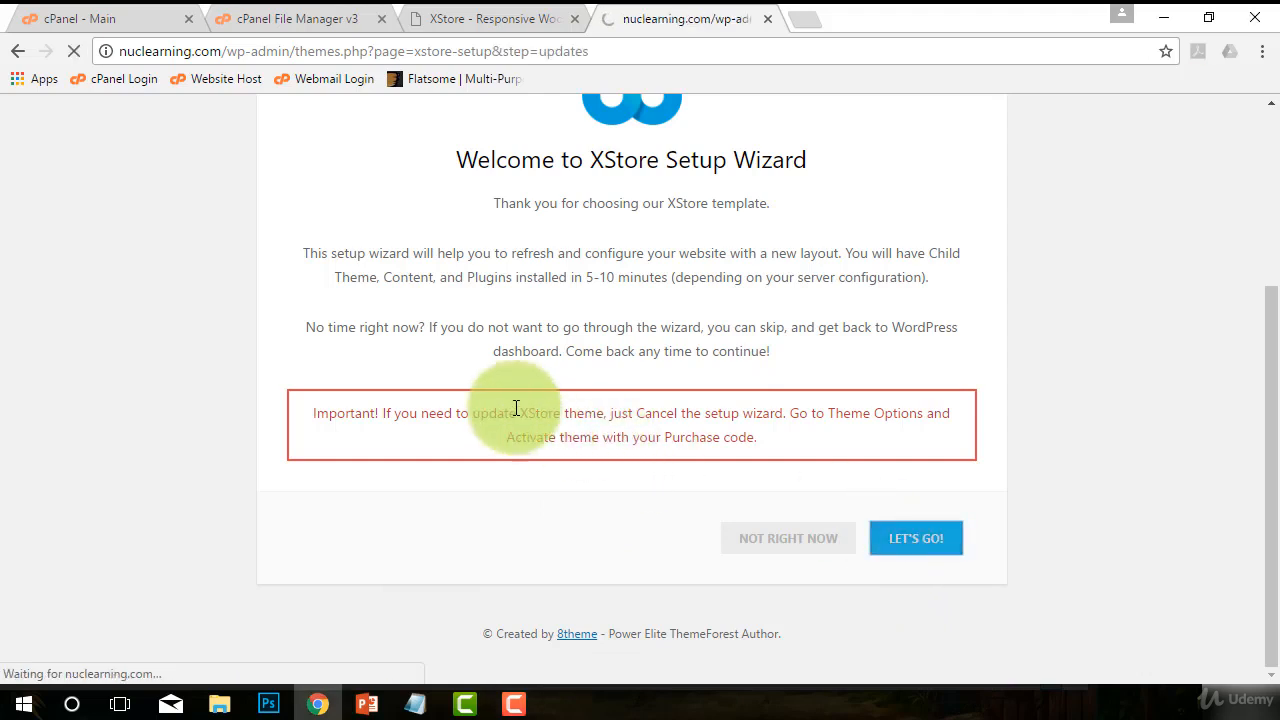
- Check the theme update section of the local XStore documentation and return to the setup wizard
left_click(490, 18)
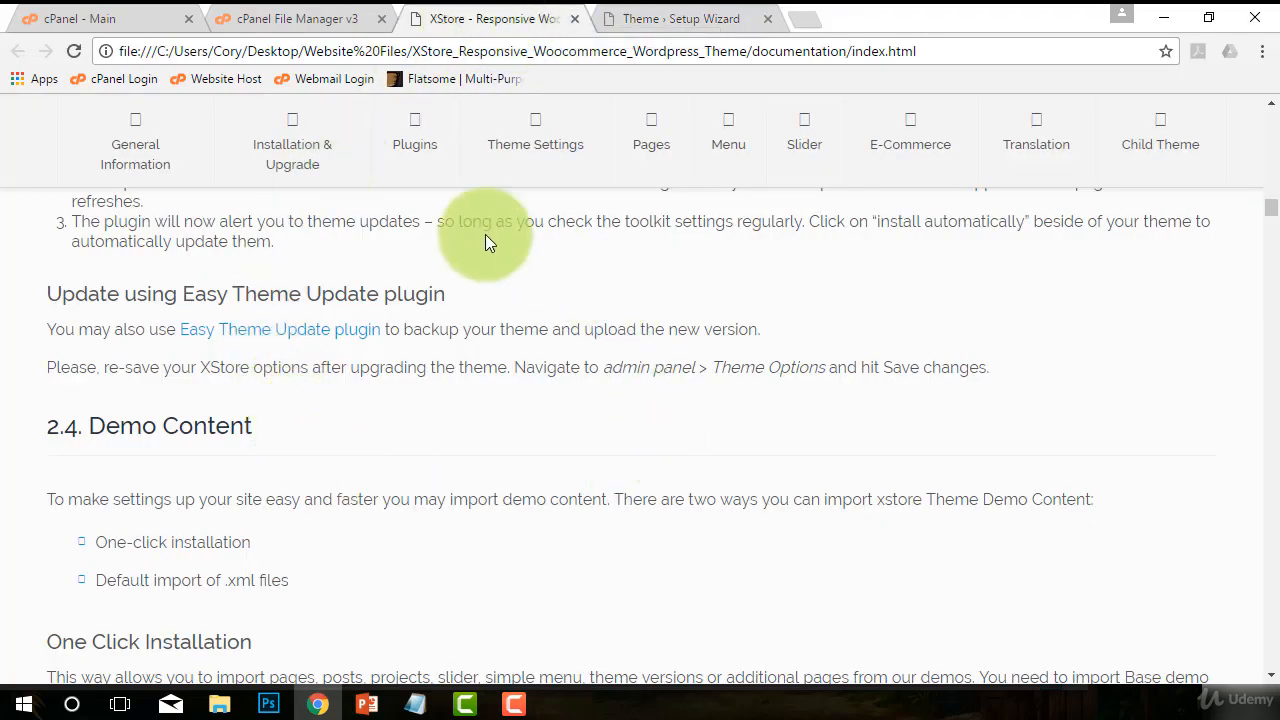
scroll(592, 466, "up", 3)
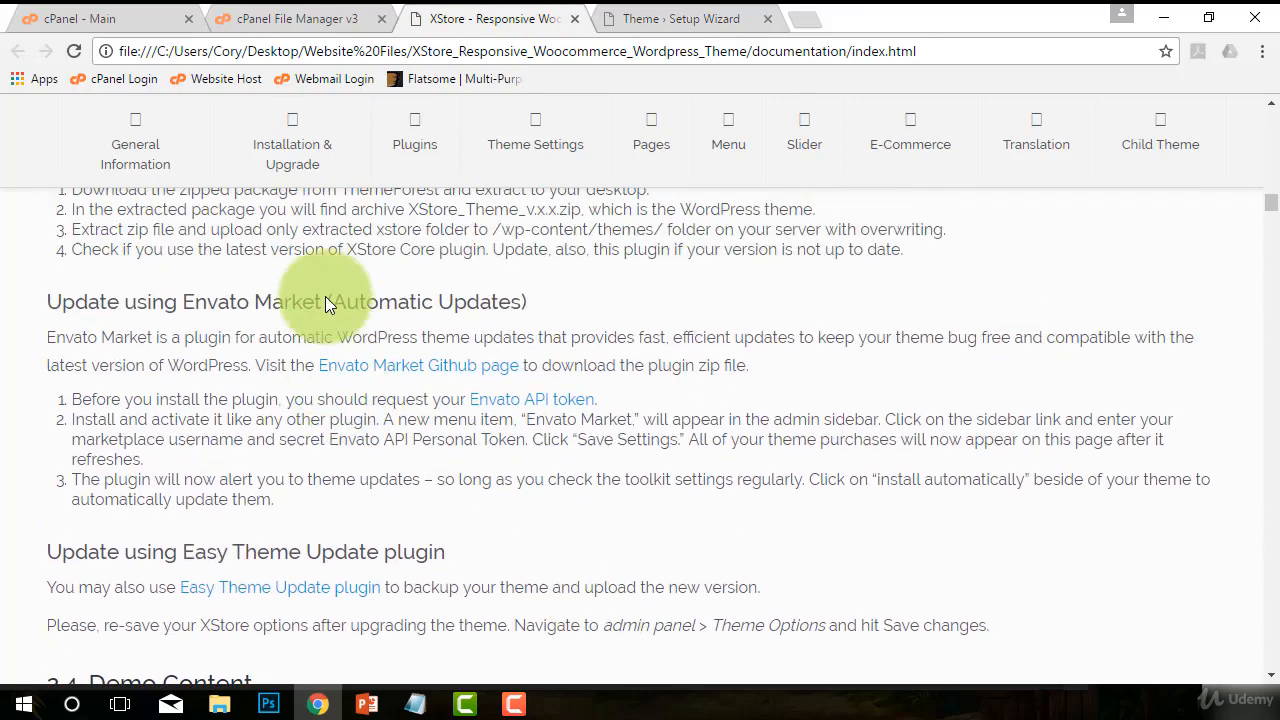
scroll(566, 523, "down", 3)
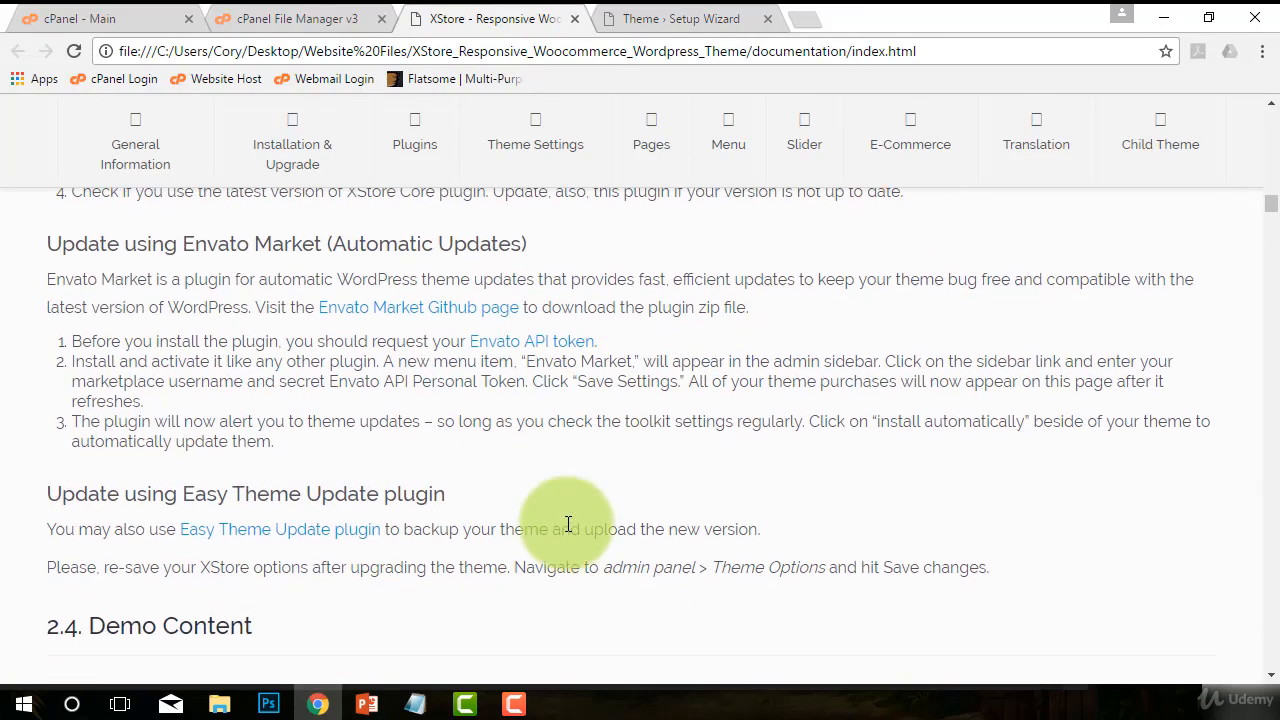
left_click(660, 19)
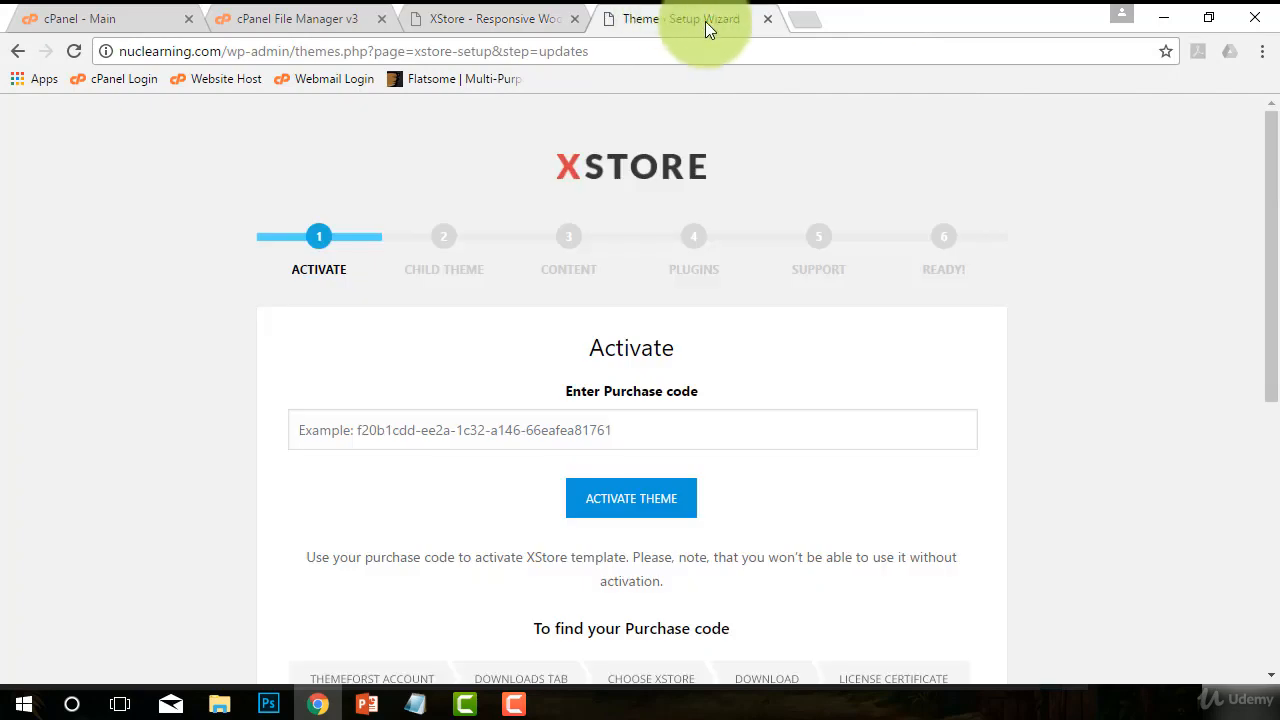
- Read the Activate page's instructions for finding the XStore purchase code in a ThemeForest account
scroll(330, 540, "down", 2)
scroll(327, 548, "down", 4)
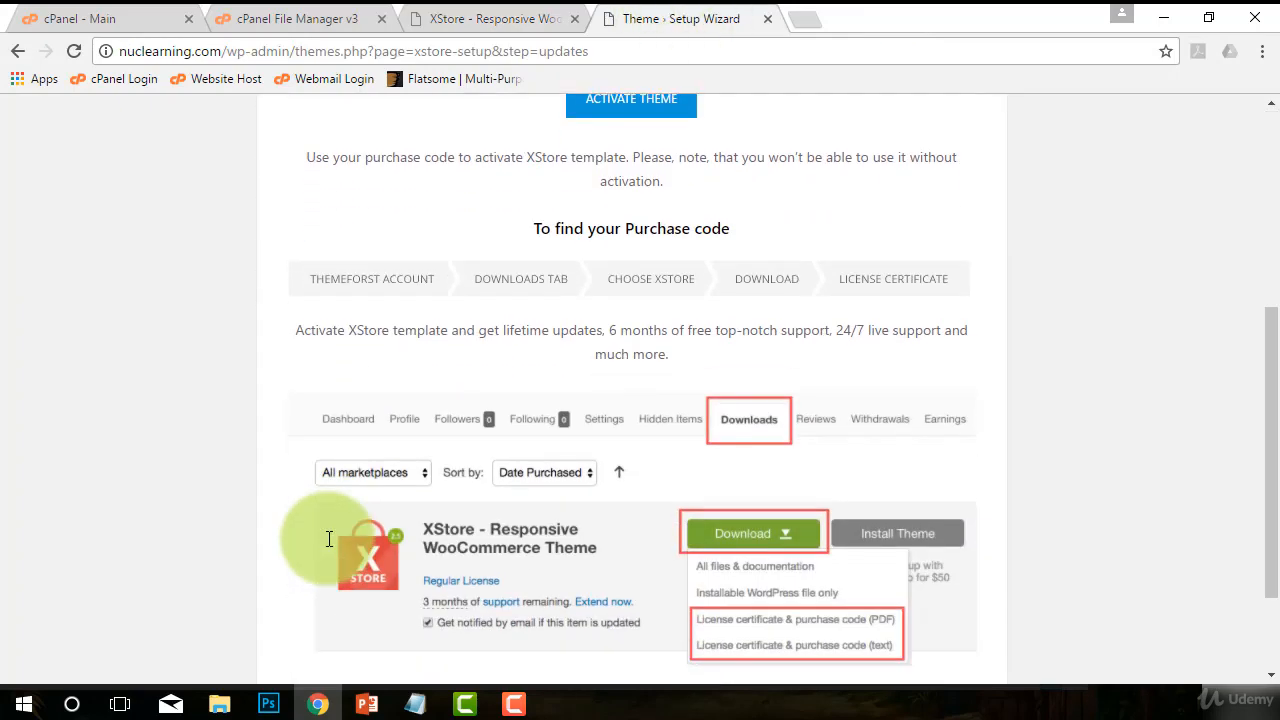
scroll(323, 535, "up", 3)
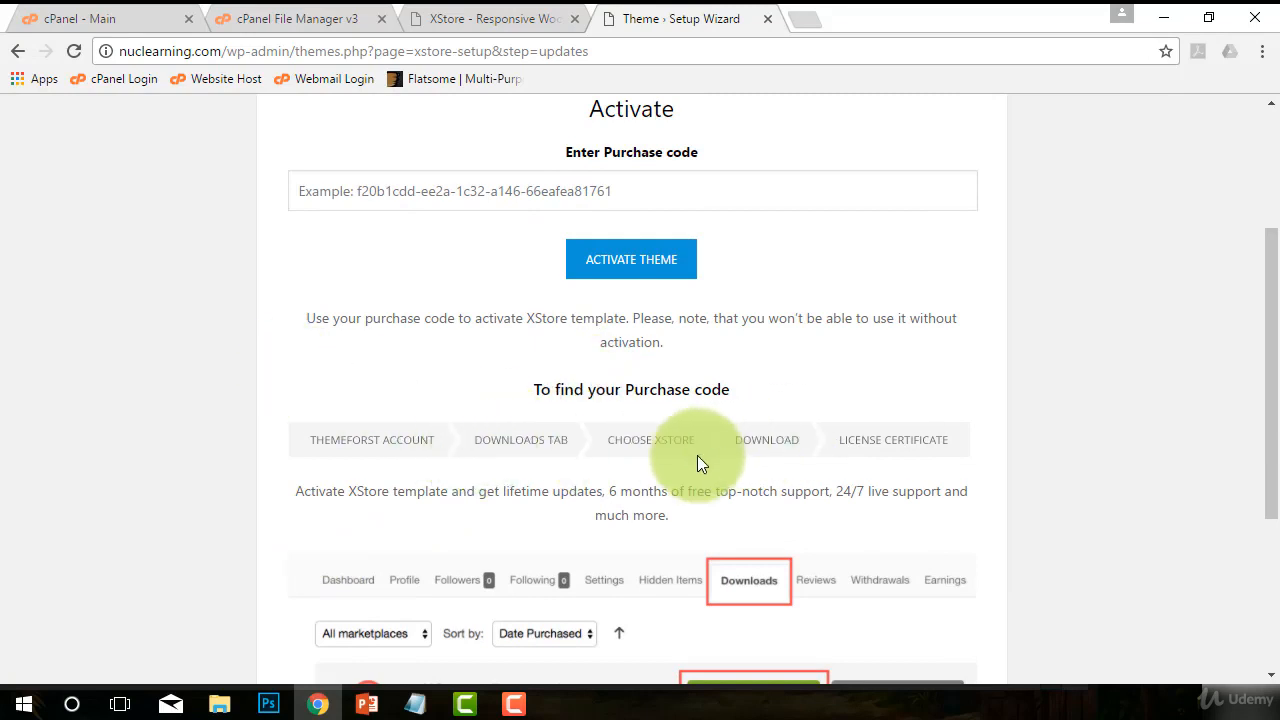
scroll(697, 455, "up", 2)
left_click(322, 430)
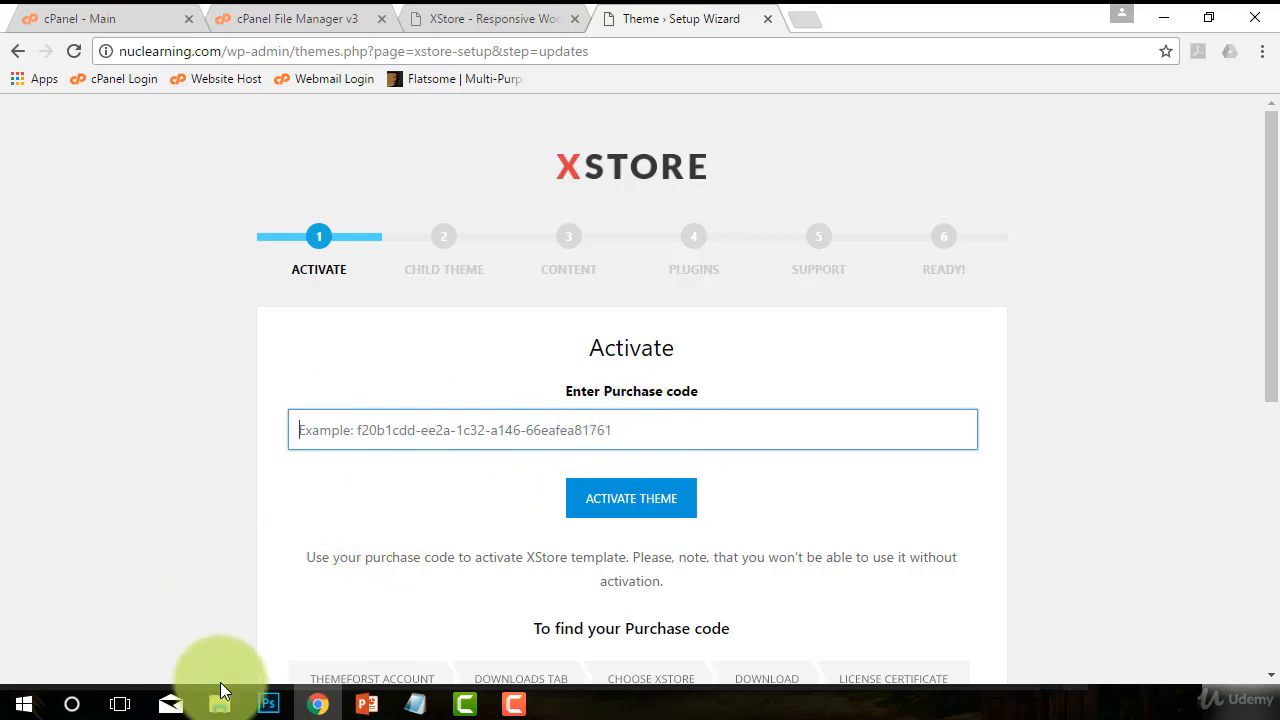
left_click(240, 490)
scroll(239, 490, "down", 2)
scroll(238, 490, "down", 4)
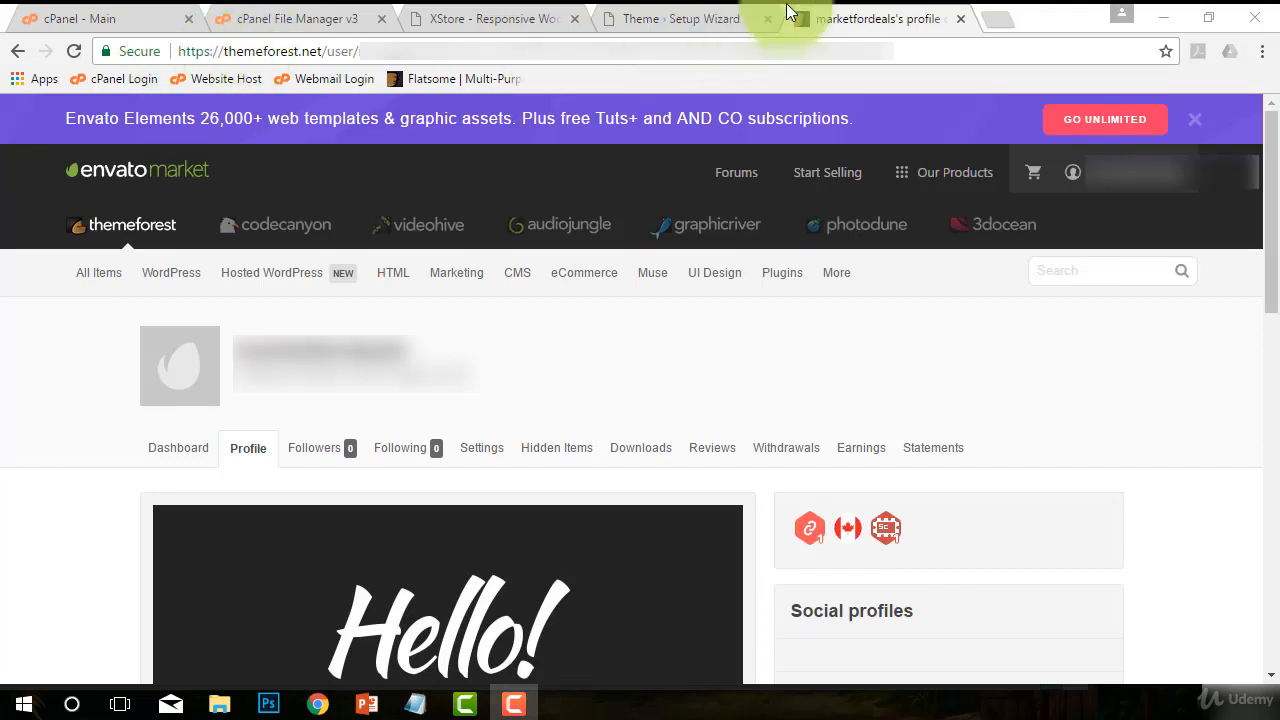
- On themeforest.net, open the signed-in account's Downloads page
left_click_drag(180, 50, 300, 50)
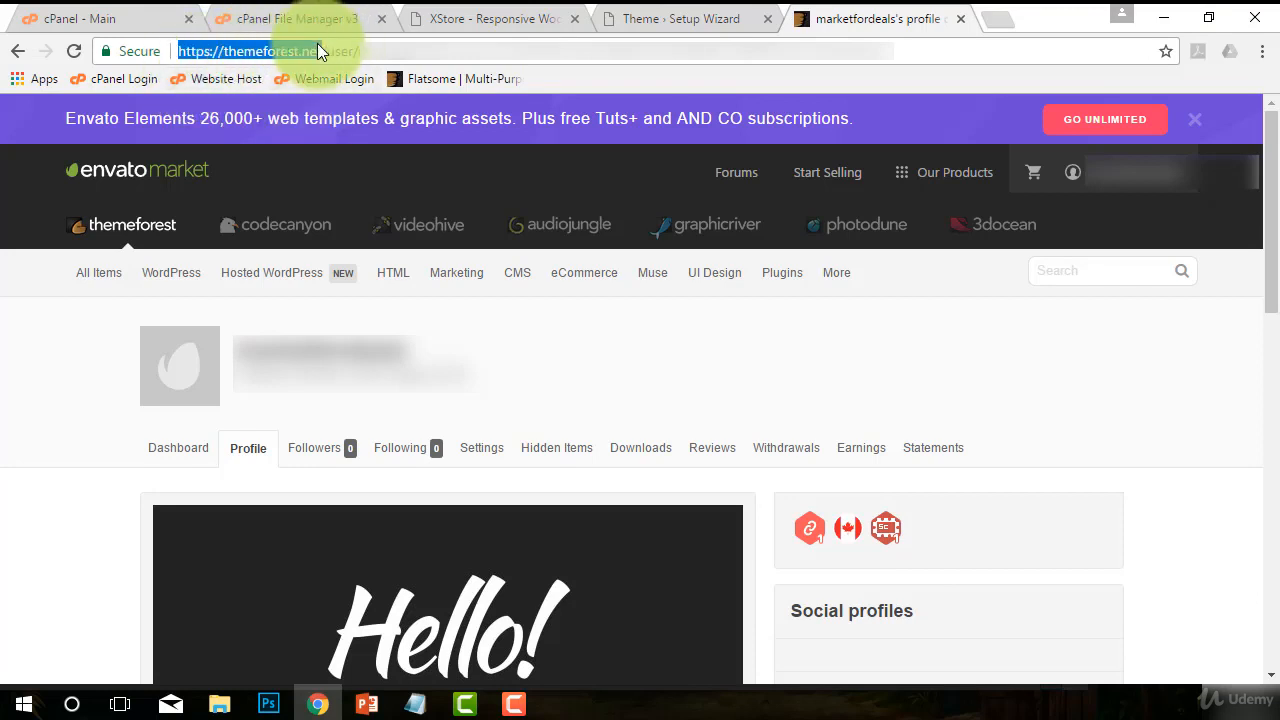
left_click_drag(322, 50, 226, 55)
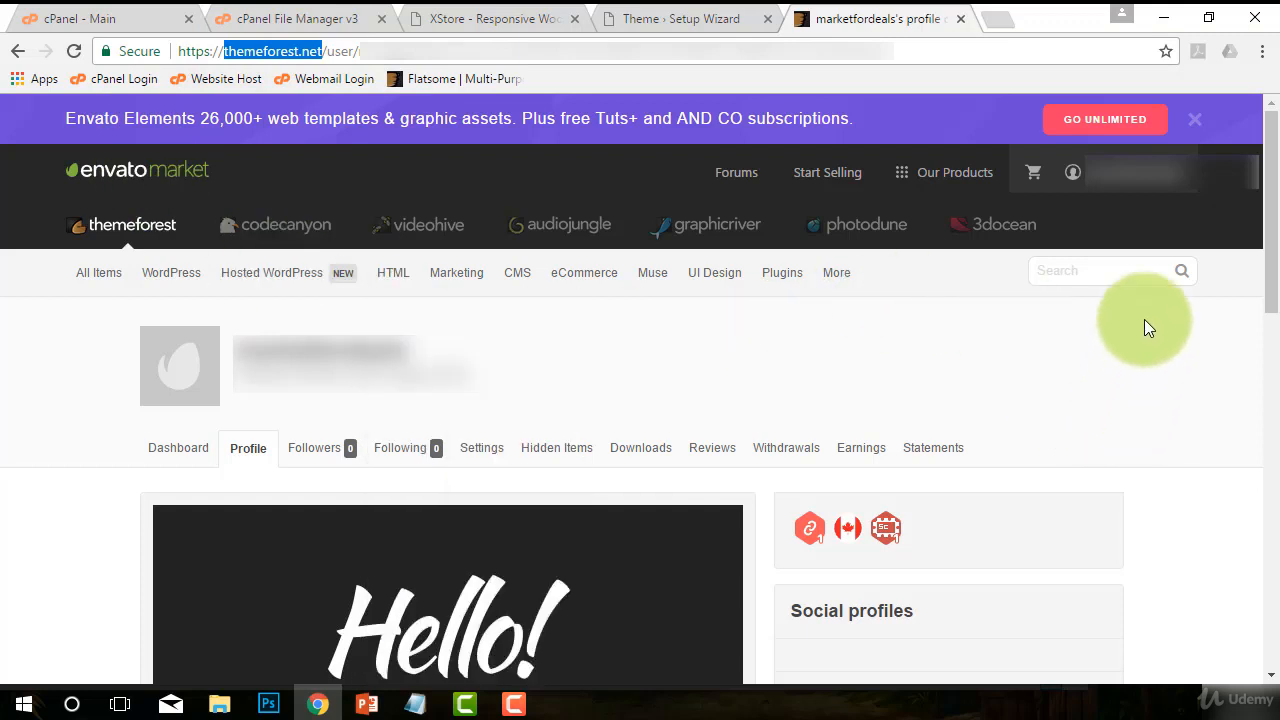
mouse_move(1135, 186)
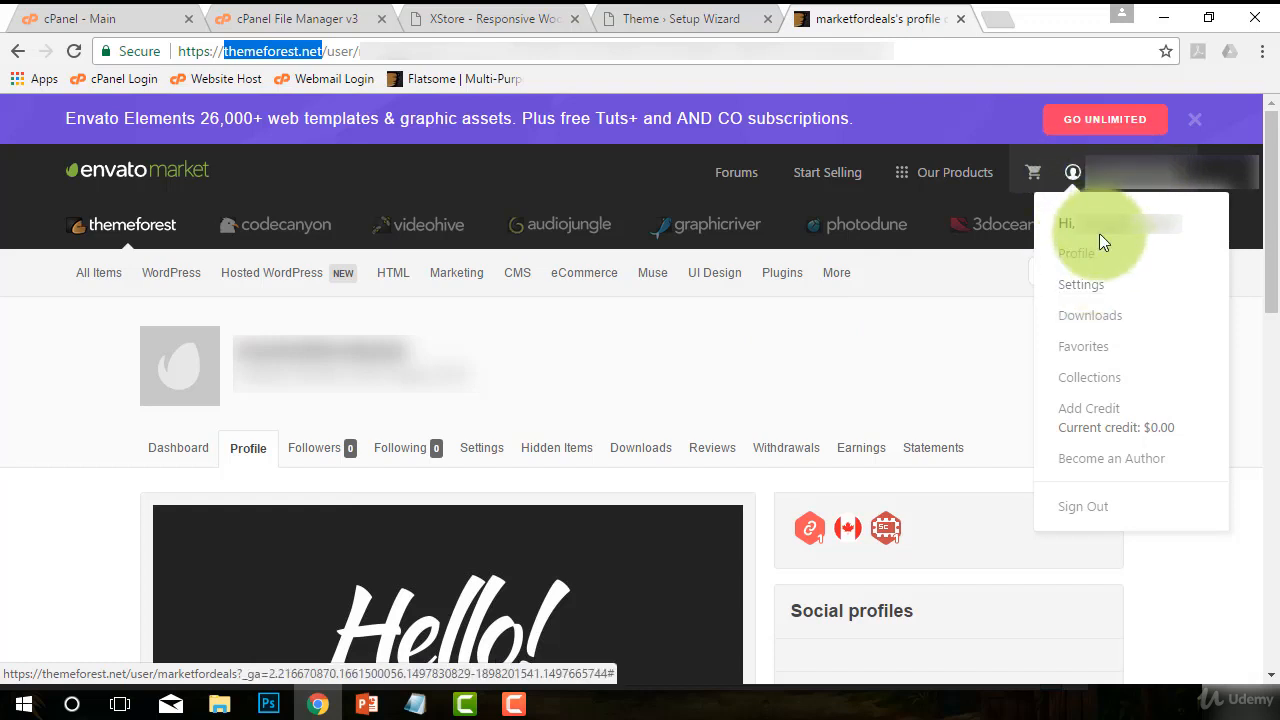
left_click(1094, 329)
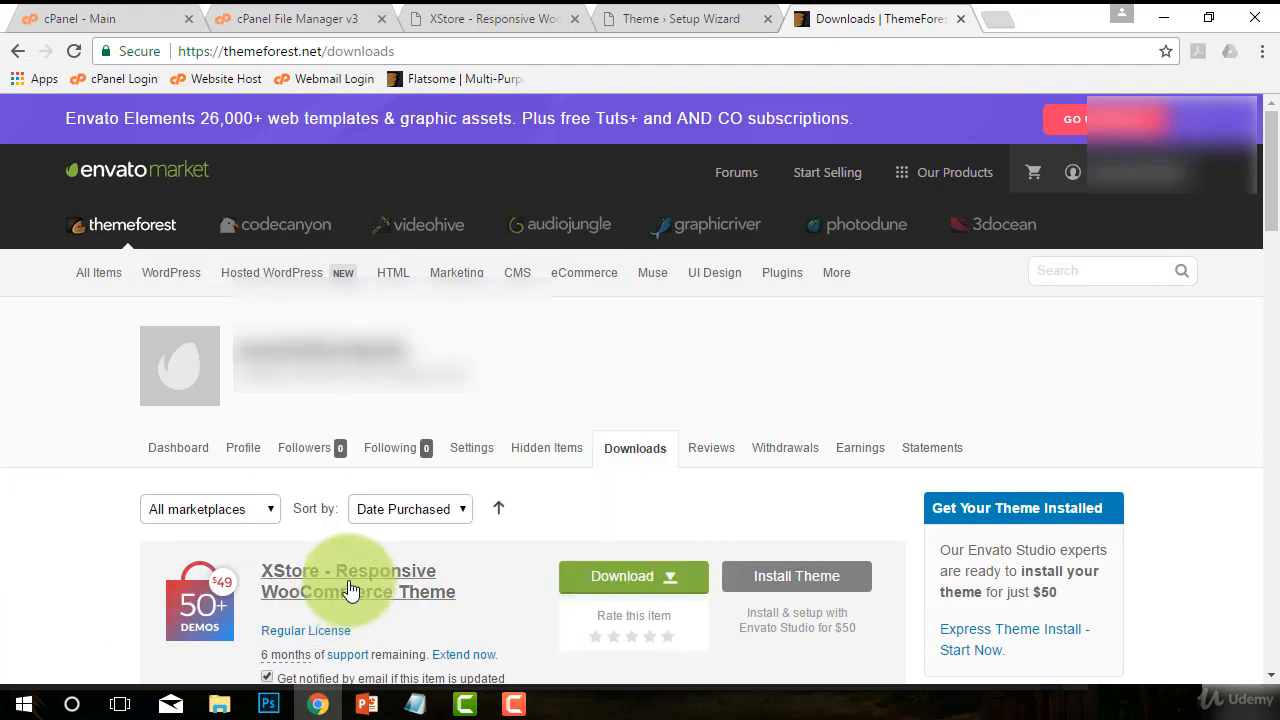
- Download the license certificate and purchase code PDF for XStore - Responsive WooCommerce Theme
mouse_move(210, 600)
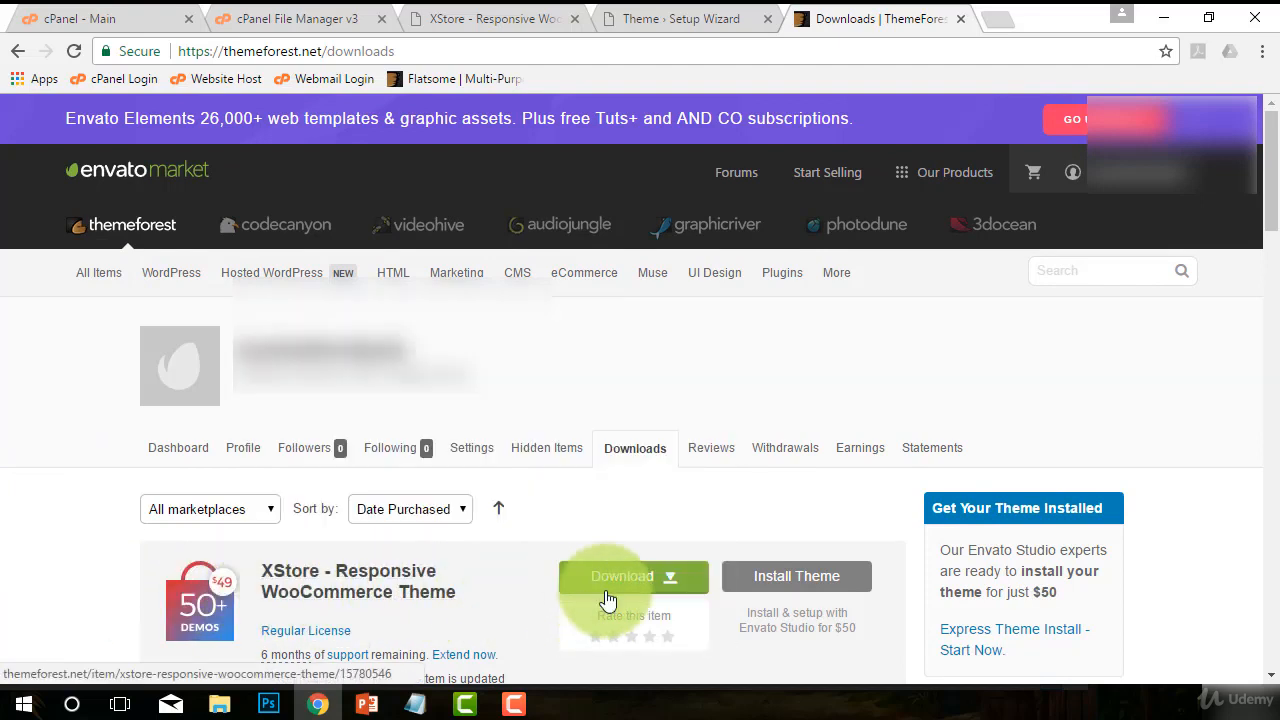
left_click(675, 585)
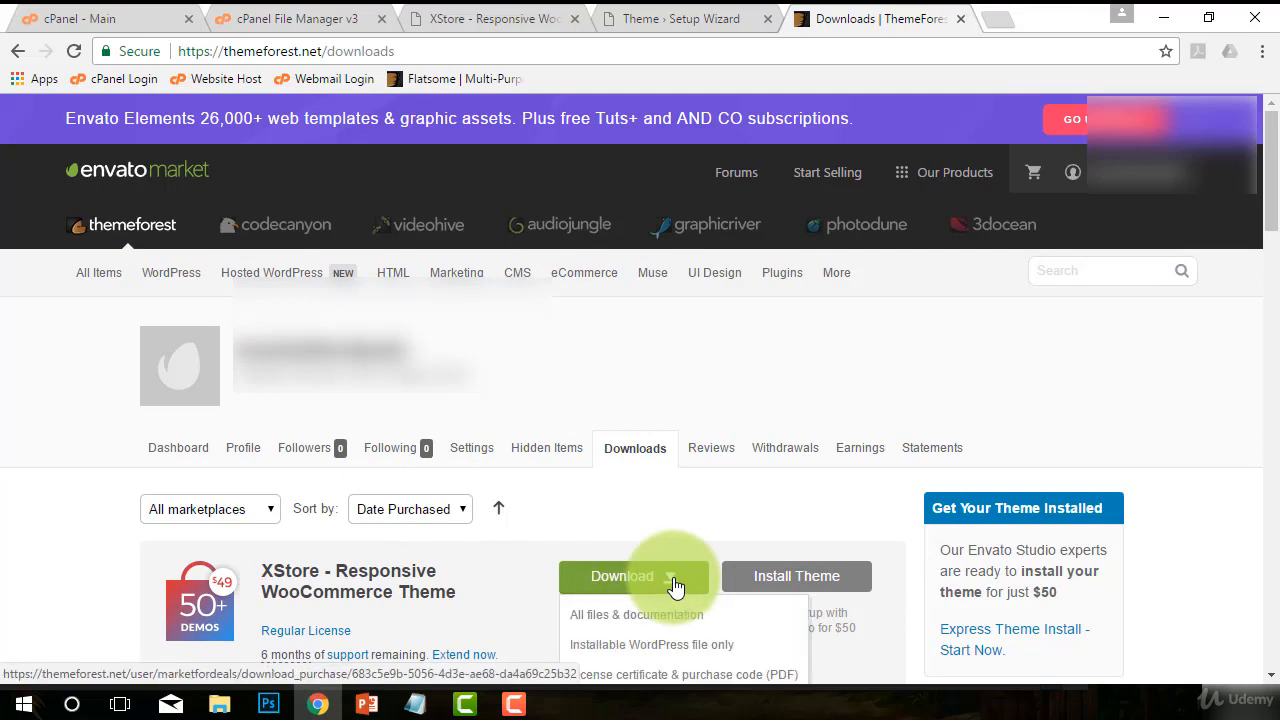
scroll(675, 585, "down", 1)
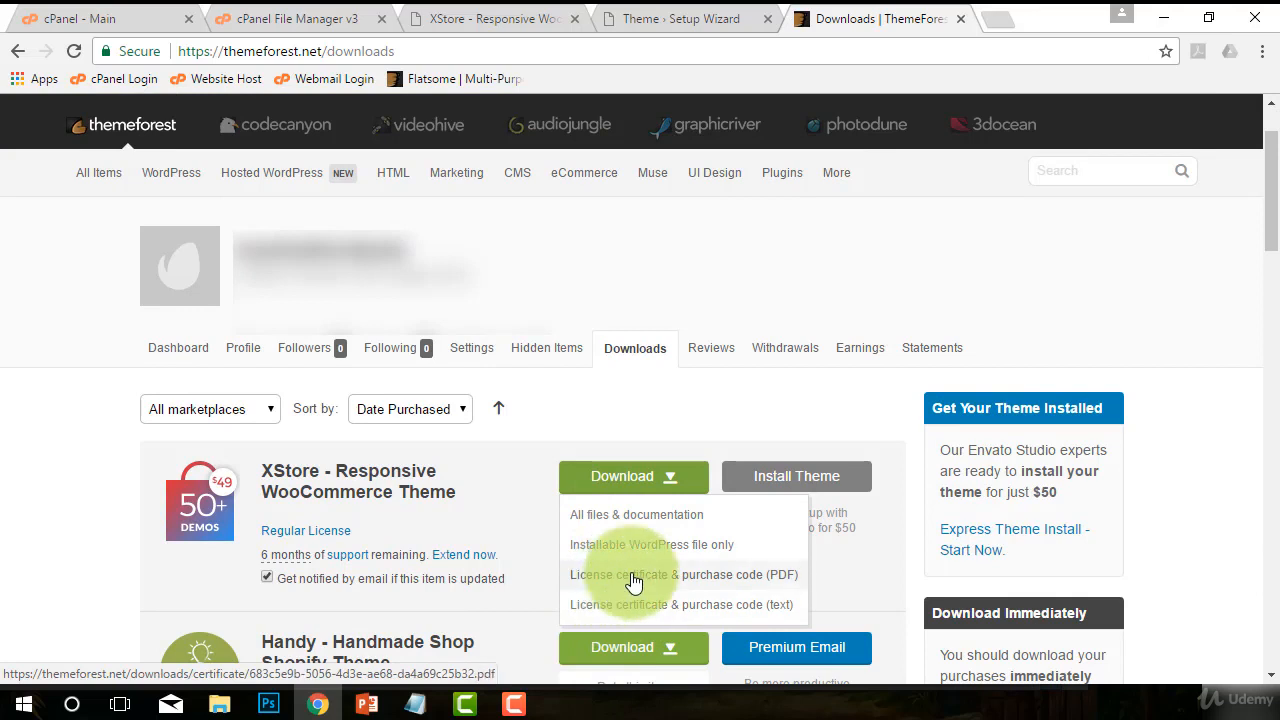
left_click(633, 576)
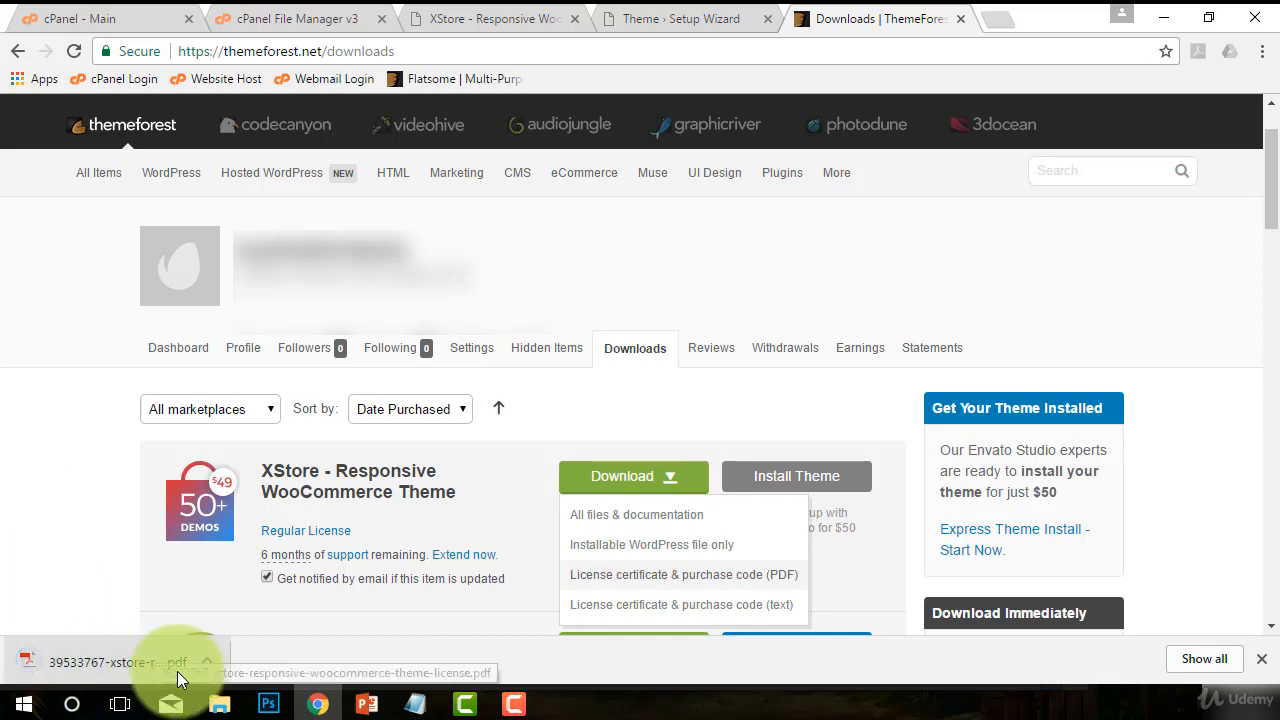
- Open the downloaded license certificate PDF and copy the item purchase code
left_click(64, 660)
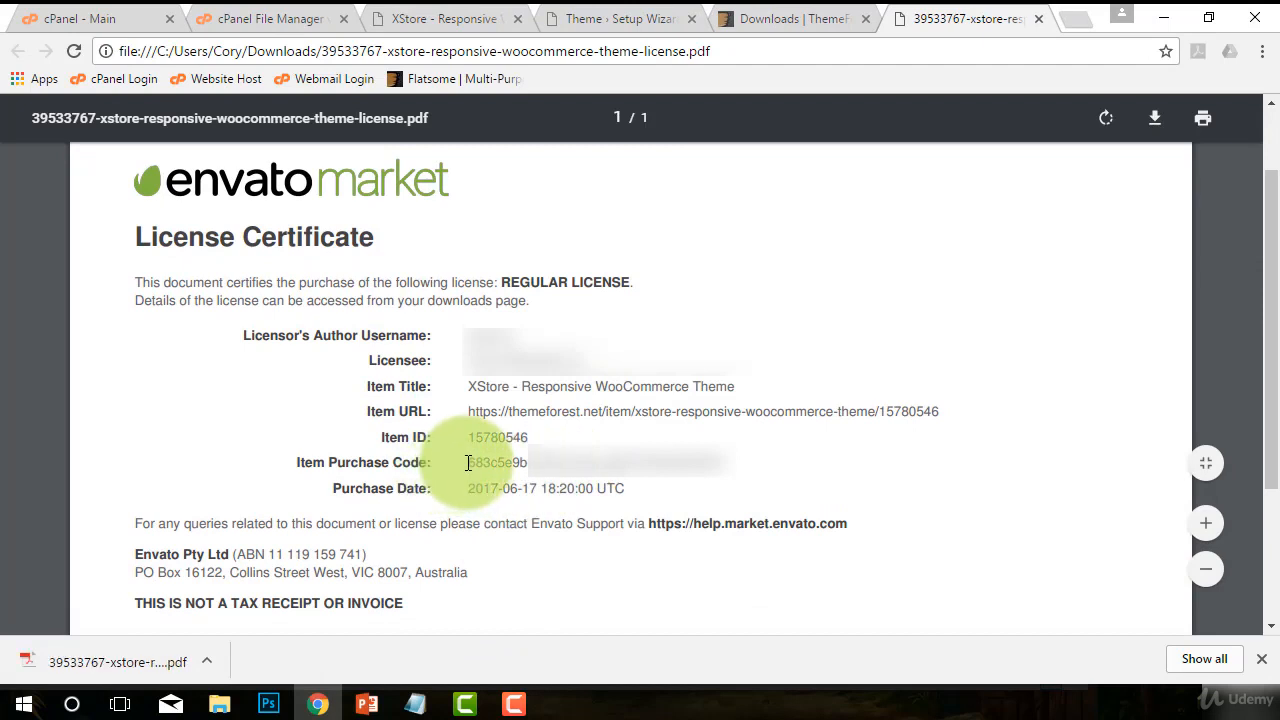
left_click_drag(468, 463, 735, 463)
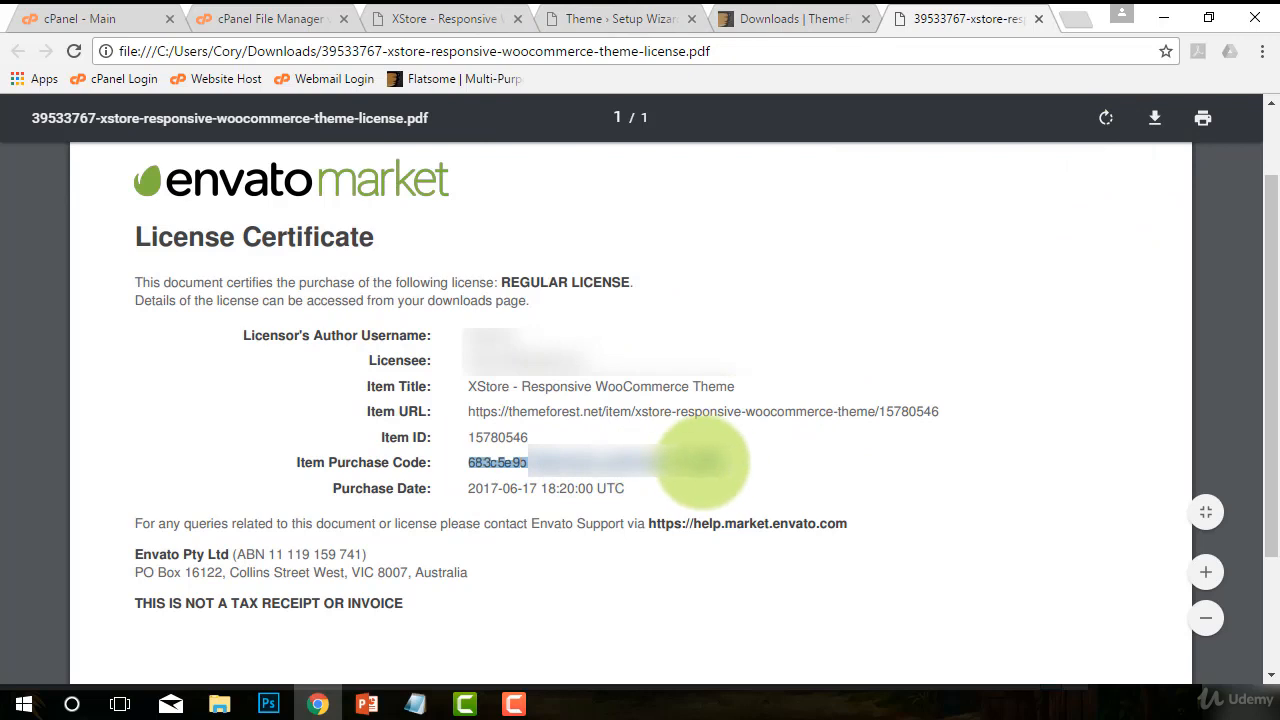
right_click(704, 466)
left_click(742, 478)
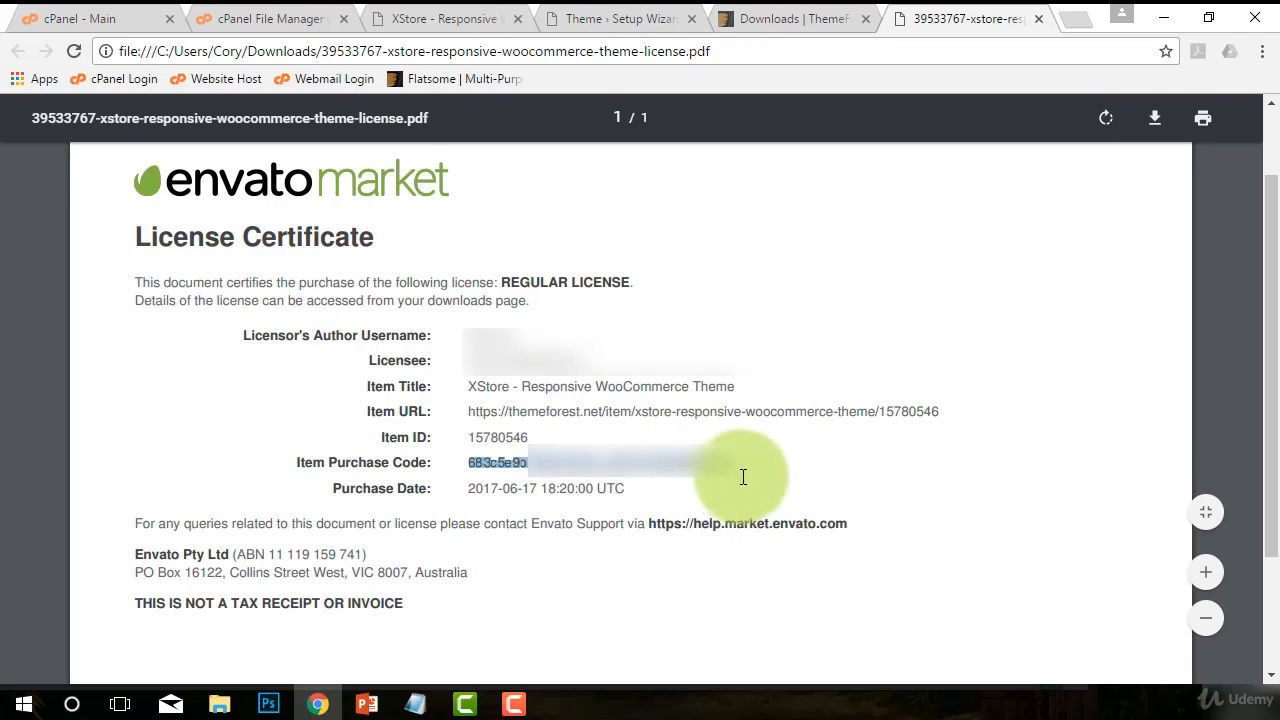
- Paste the purchase code into the setup wizard's Purchase code field and activate the XStore theme
left_click(577, 12)
left_click(603, 191)
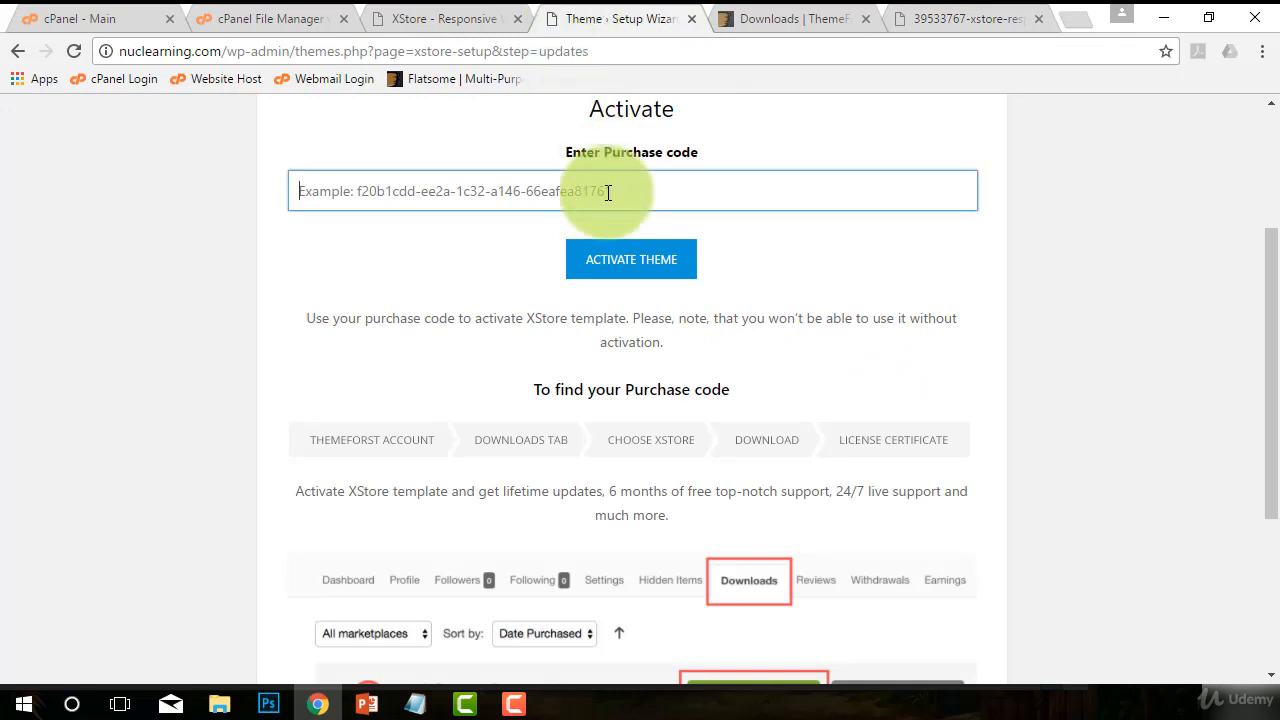
right_click(425, 196)
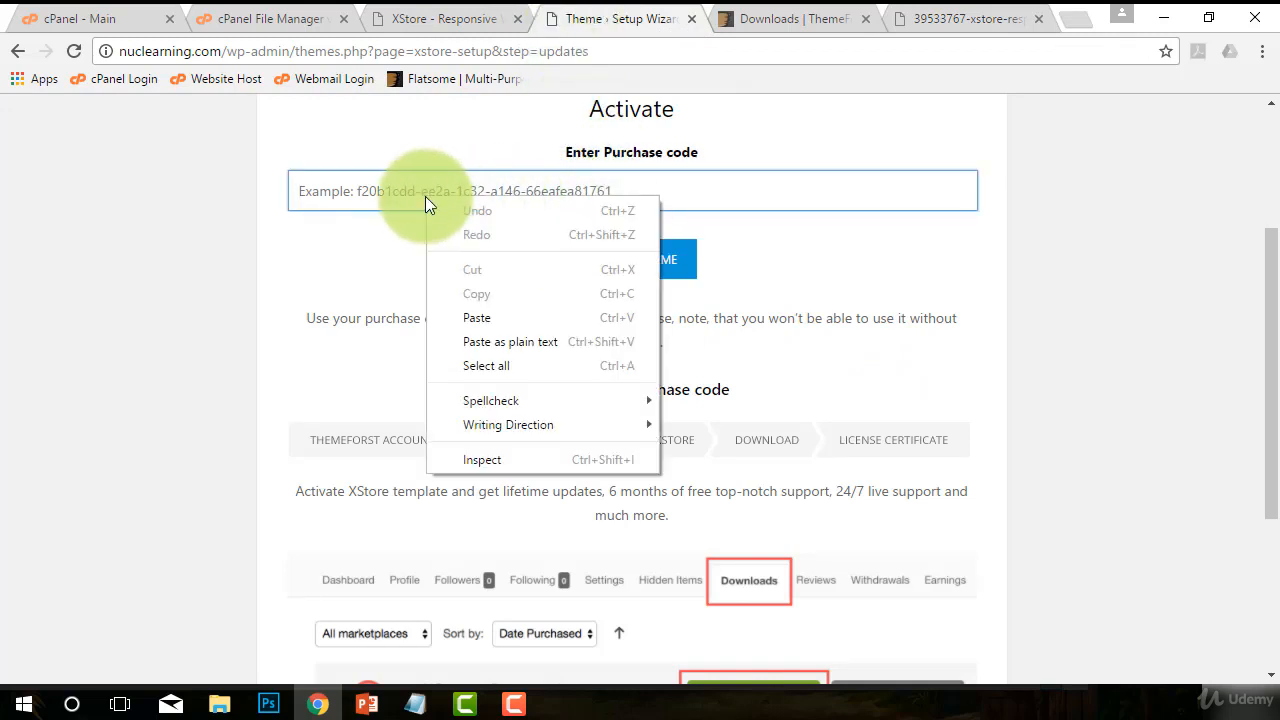
left_click(462, 312)
scroll(459, 312, "up", 1)
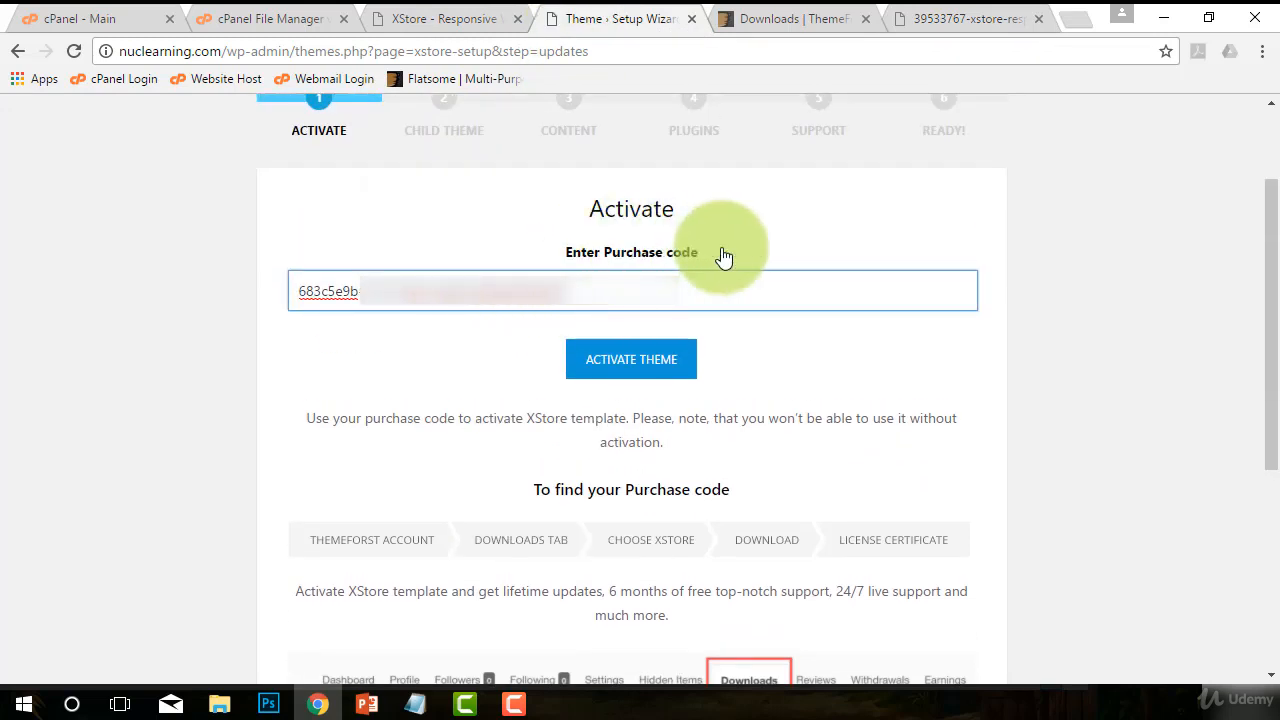
left_click(620, 370)
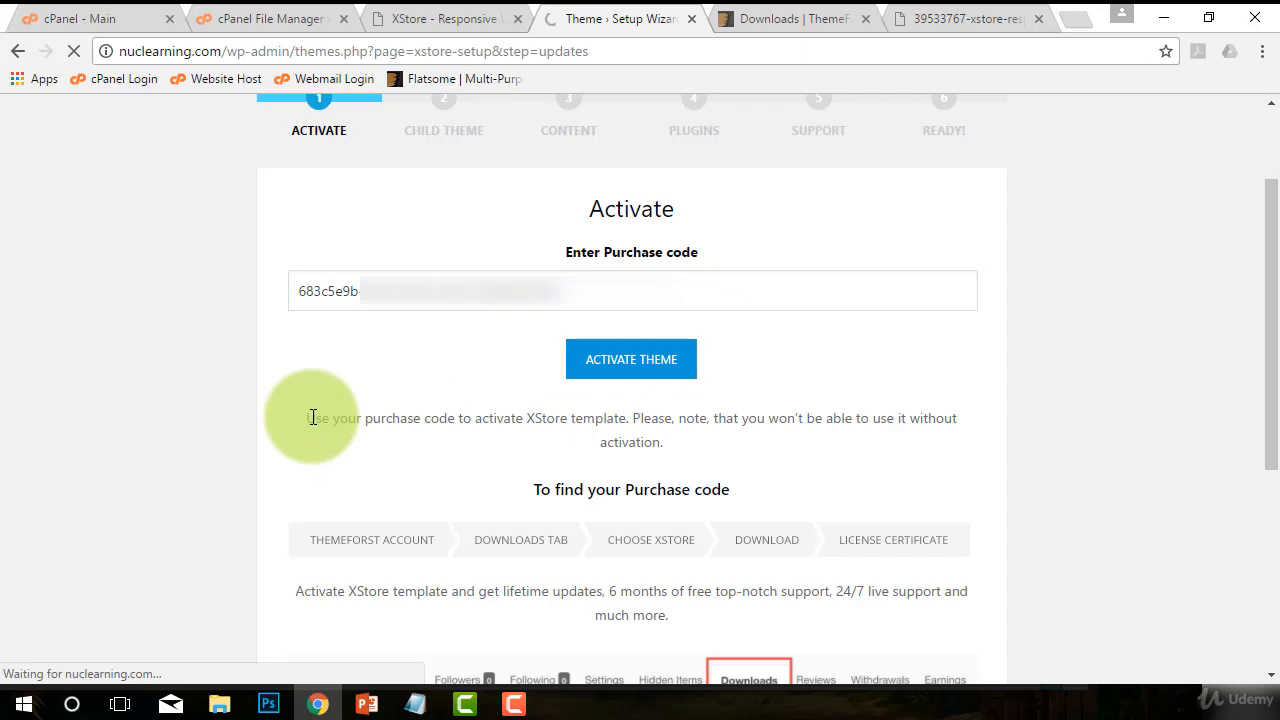
scroll(247, 453, "down", 1)
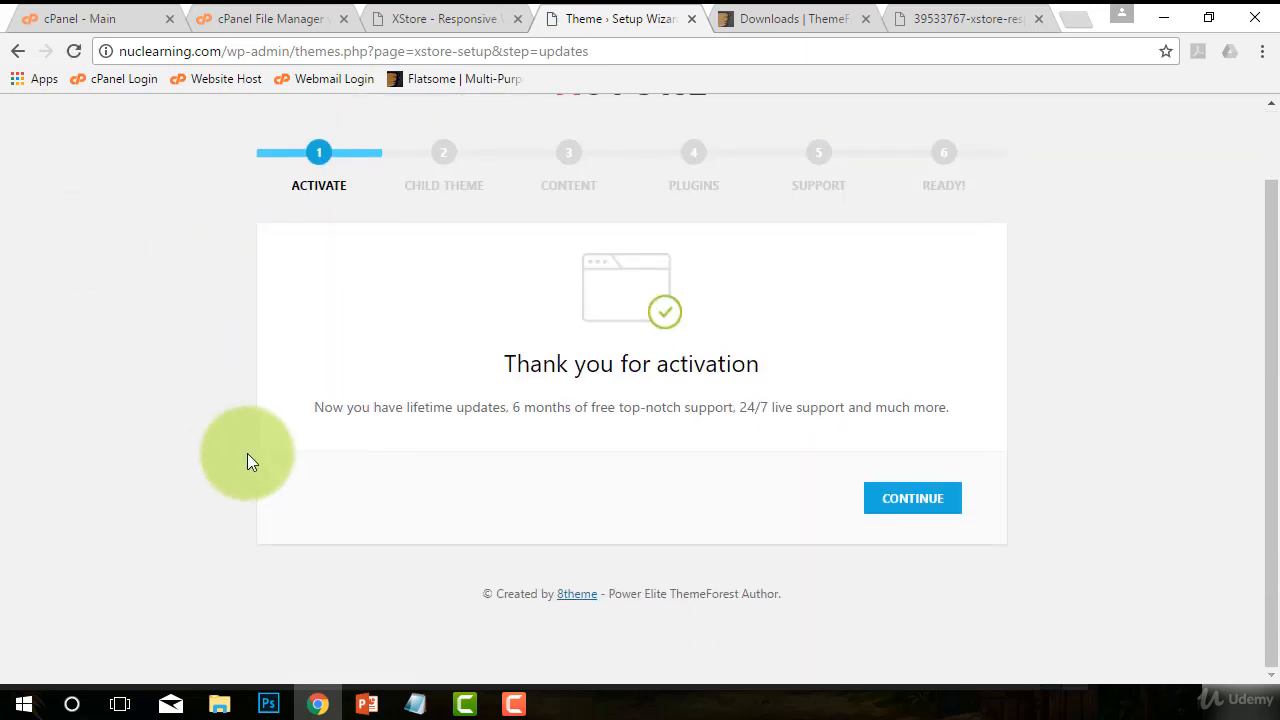
scroll(204, 475, "up", 1)
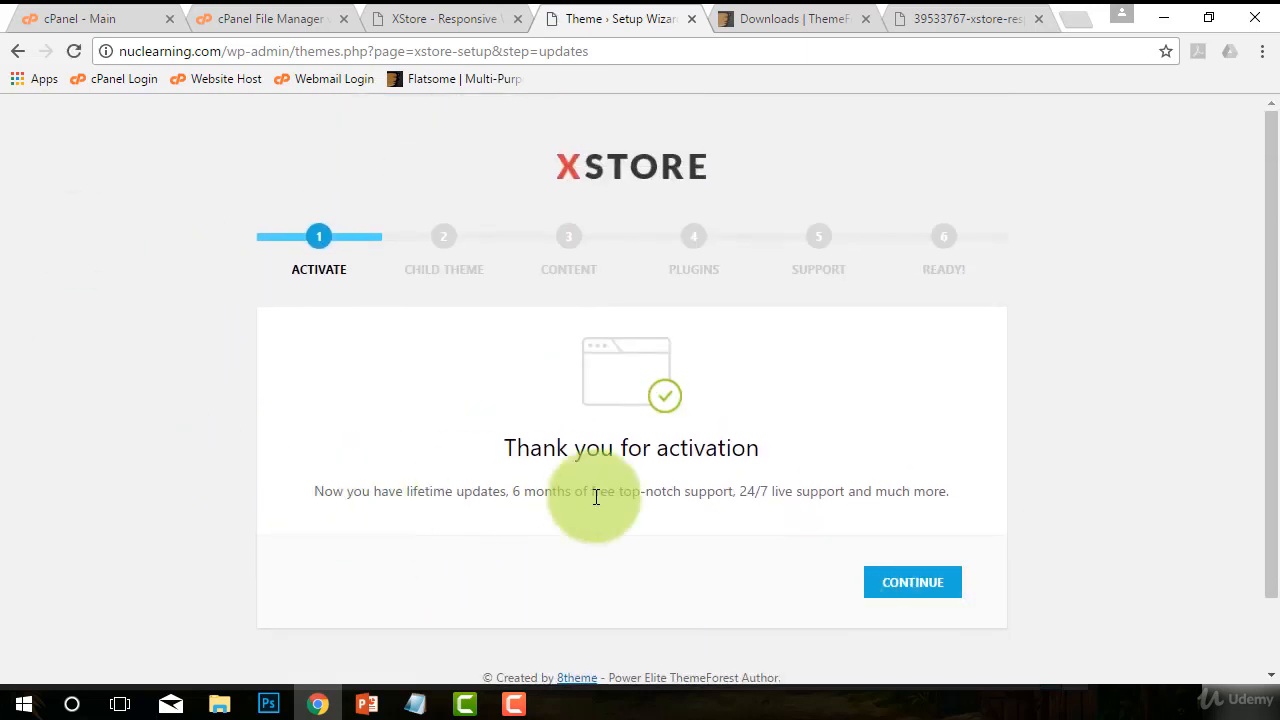
- Continue past the activation confirmation and skip the optional child theme setup to reach the Content stage
left_click(908, 590)
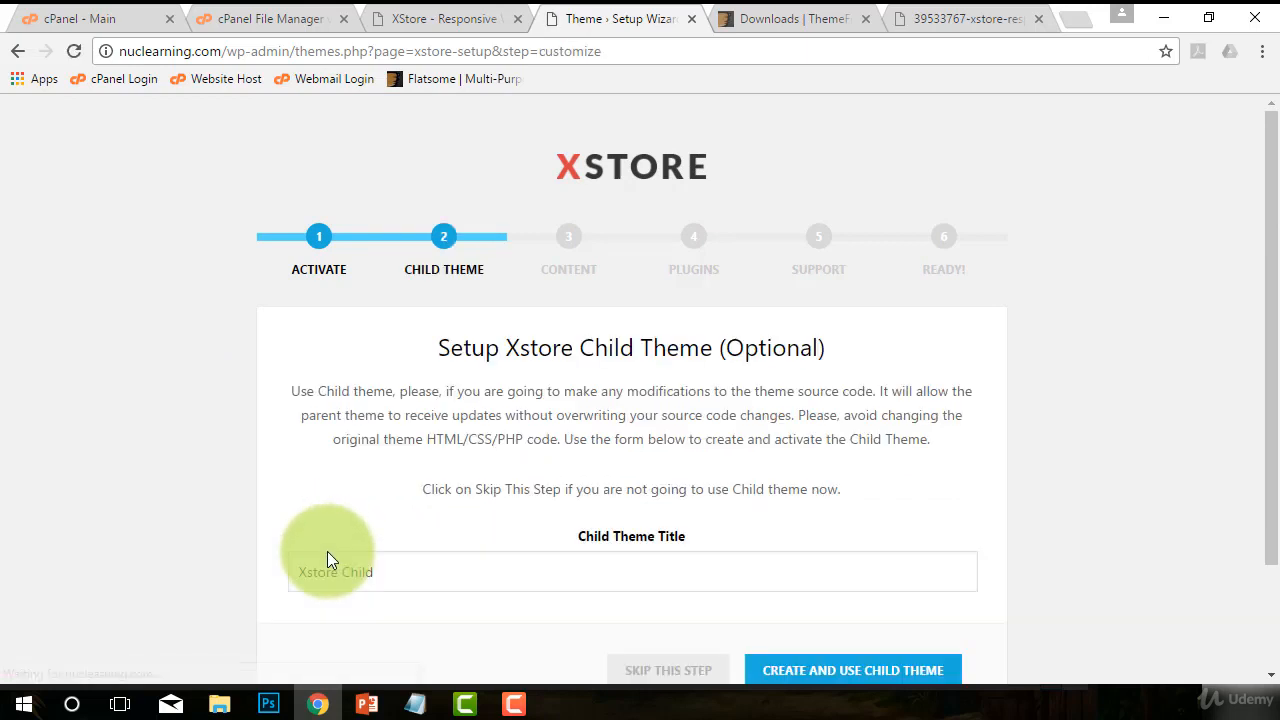
scroll(243, 401, "down", 1)
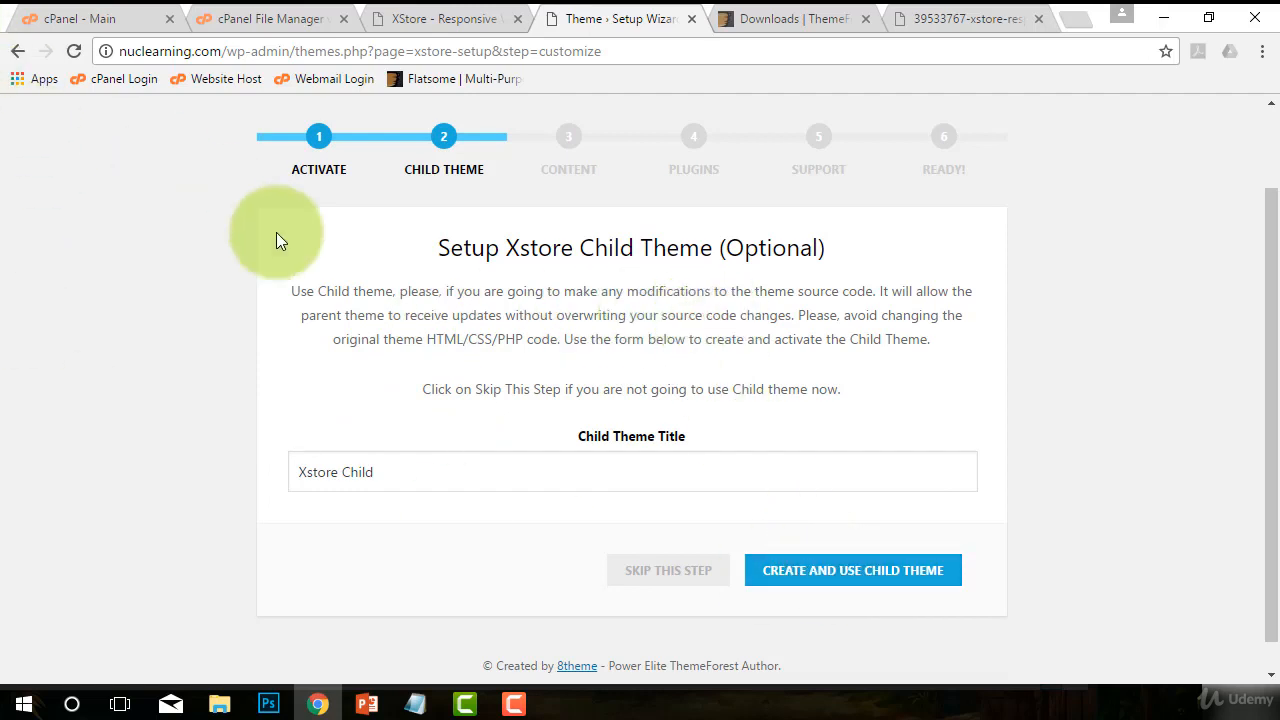
left_click(659, 582)
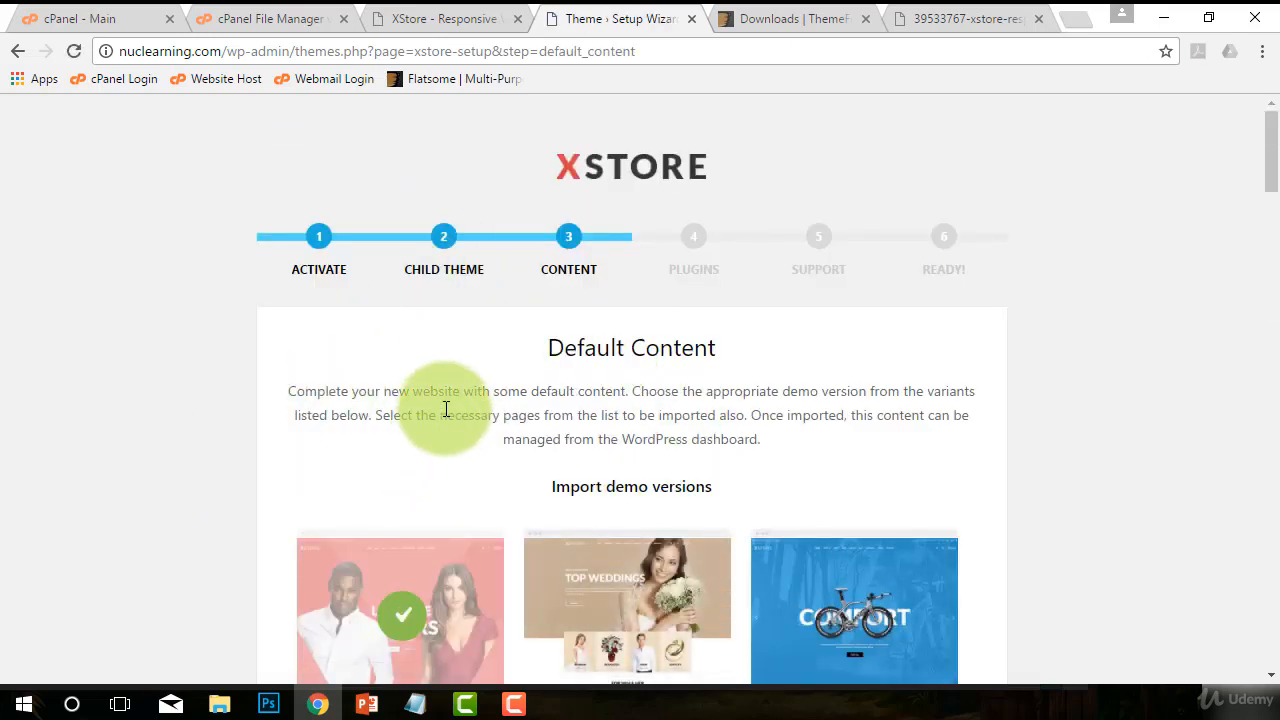
- Look through the demo versions offered for import on the Default Content page
scroll(446, 409, "down", 1)
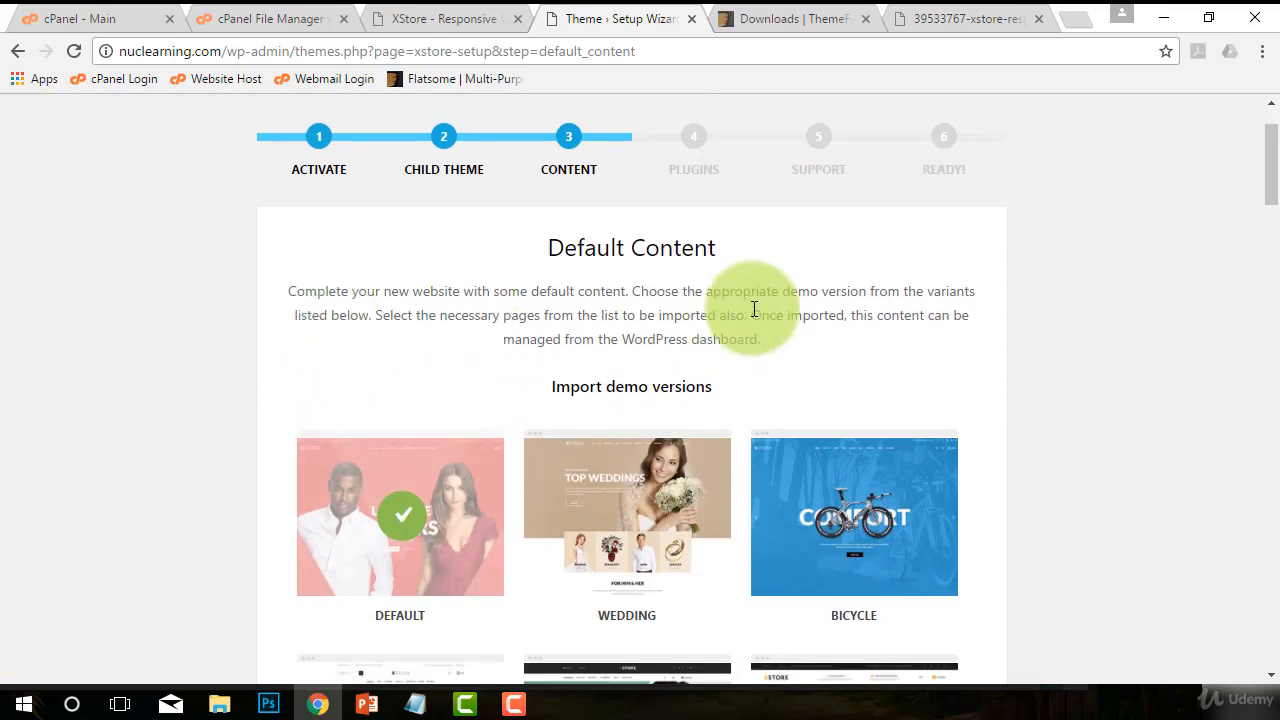
scroll(751, 308, "down", 1)
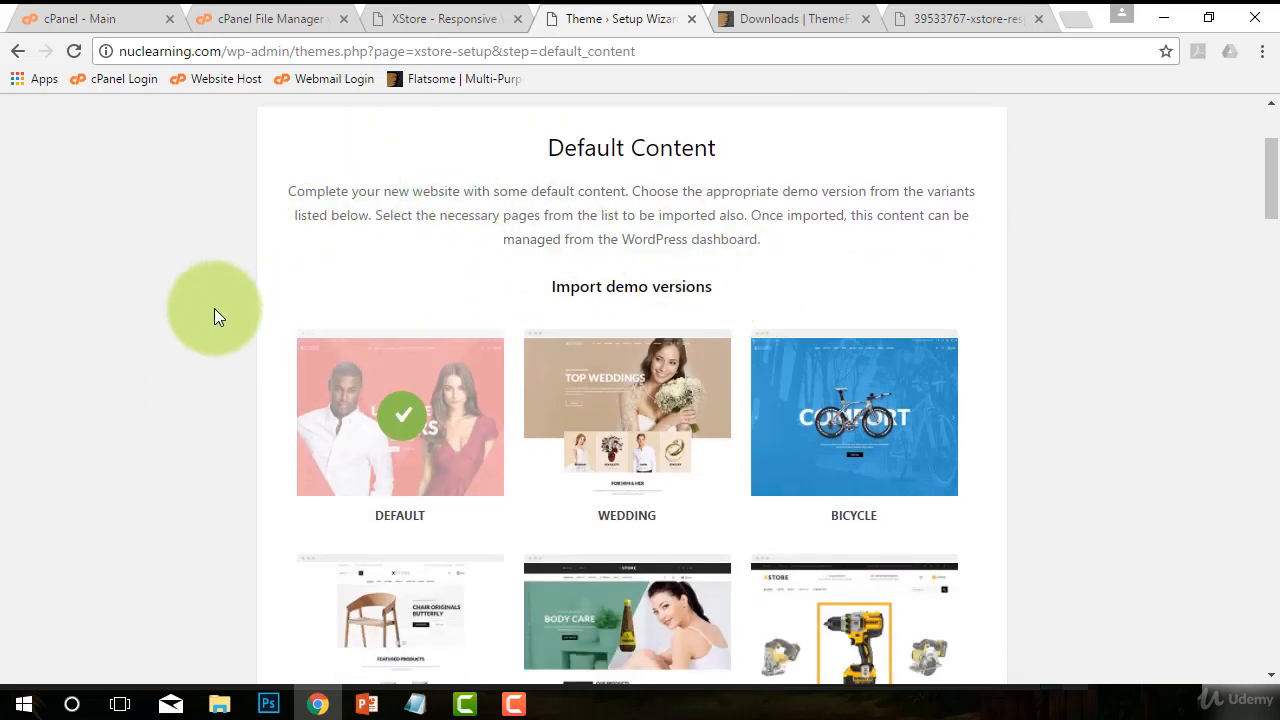
scroll(192, 355, "down", 1)
scroll(190, 353, "down", 4)
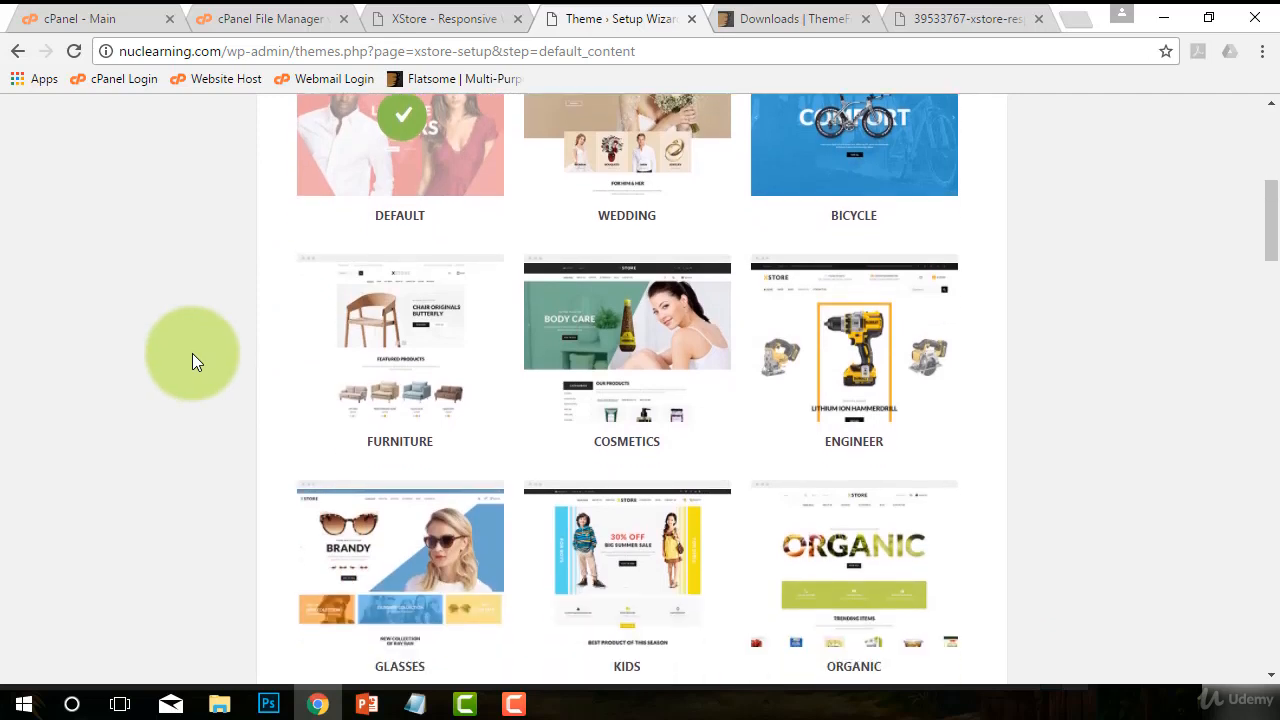
scroll(209, 355, "down", 3)
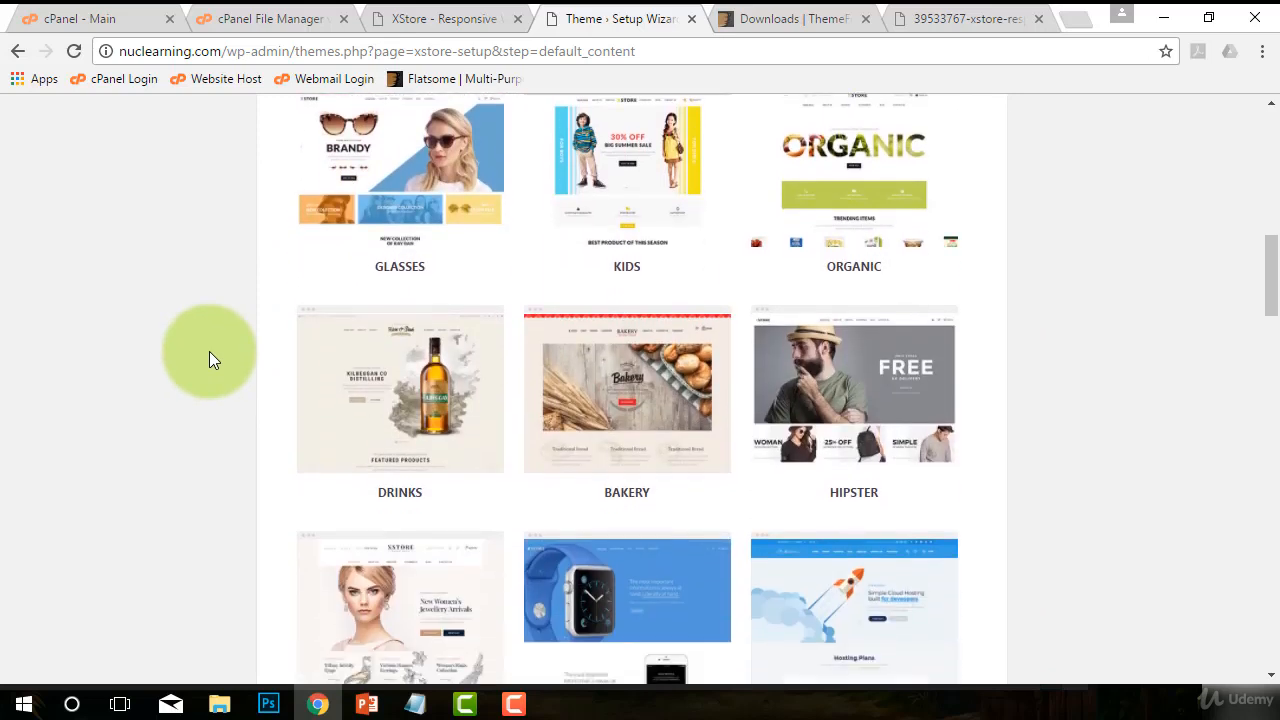
scroll(209, 360, "down", 3)
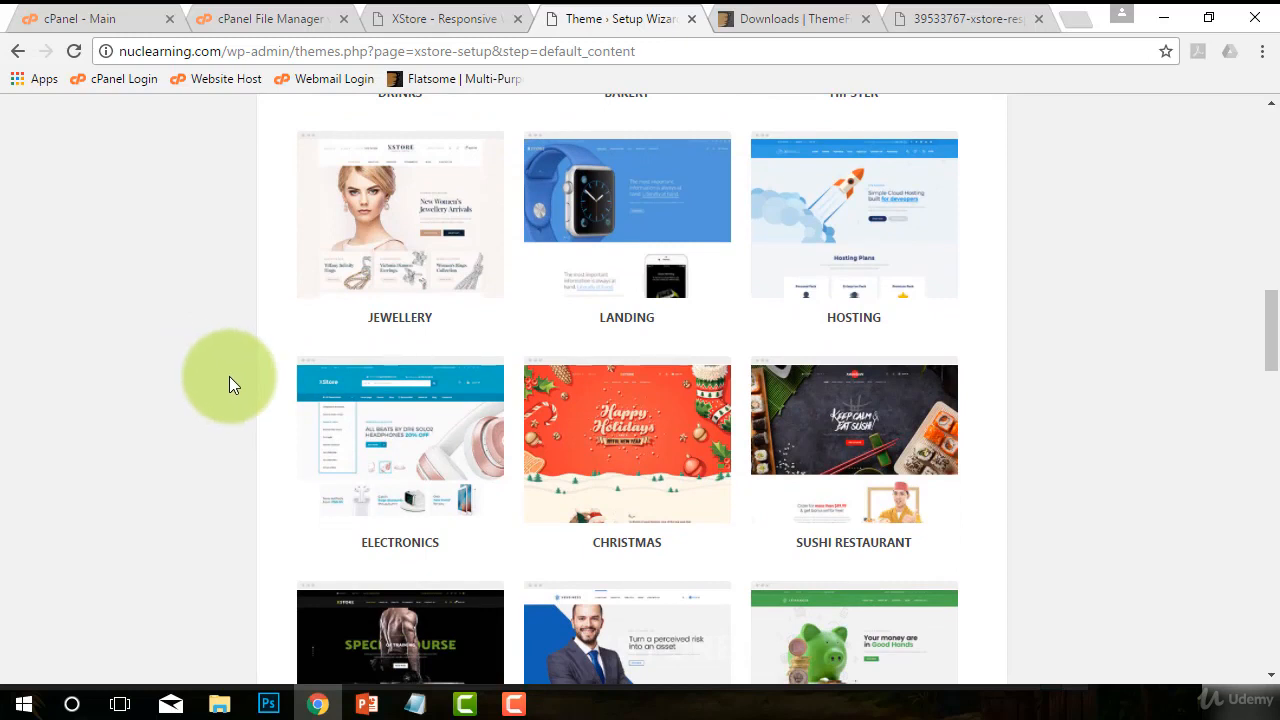
scroll(229, 380, "down", 2)
scroll(229, 376, "down", 3)
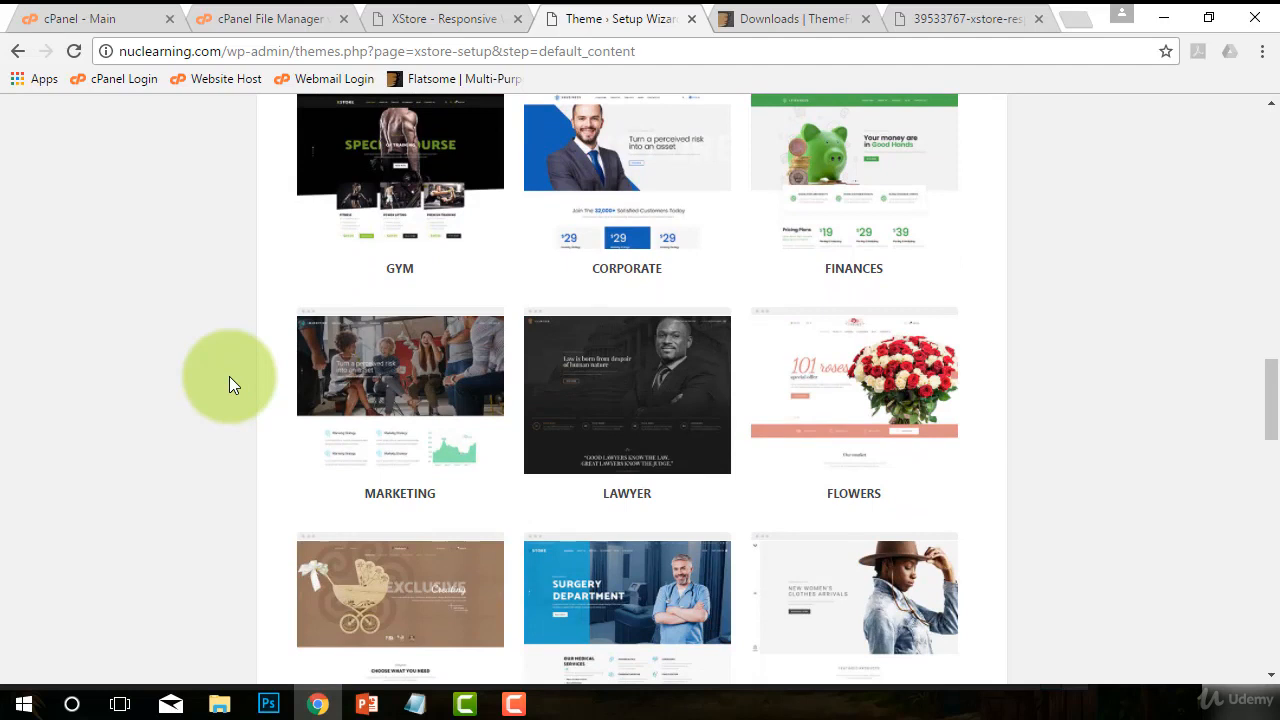
scroll(229, 376, "down", 1)
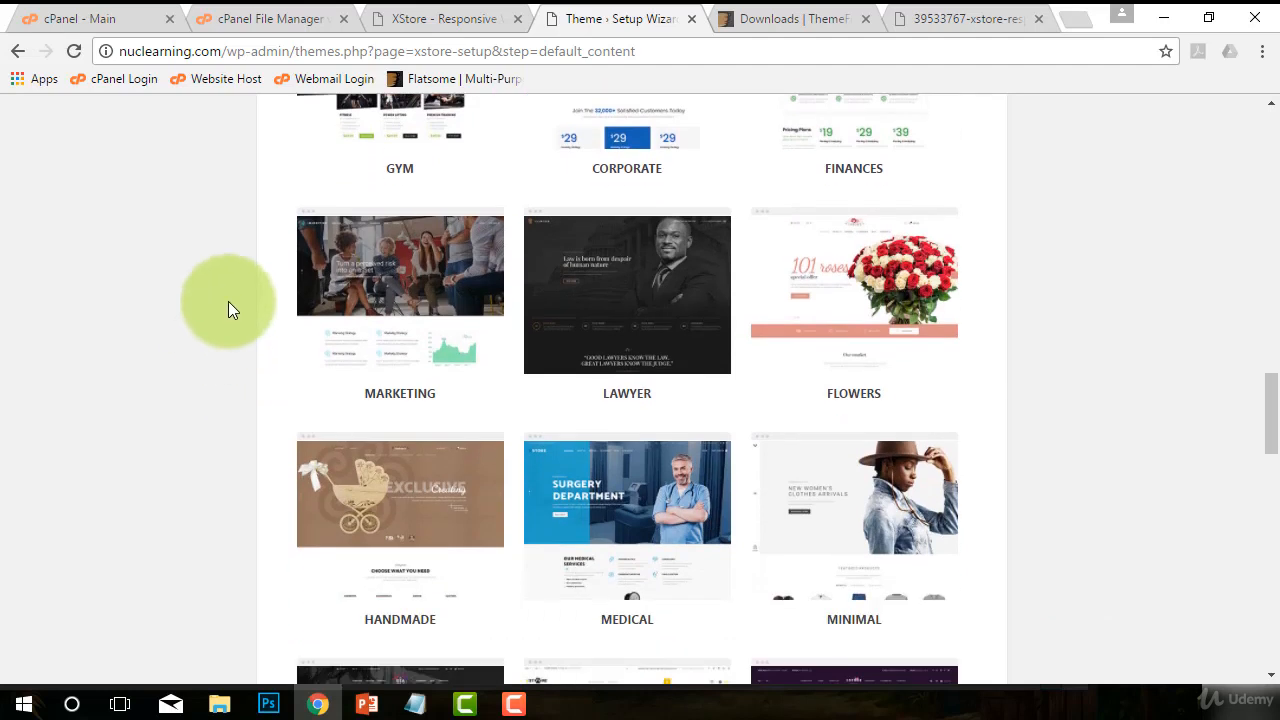
scroll(186, 351, "down", 2)
scroll(160, 337, "up", 3)
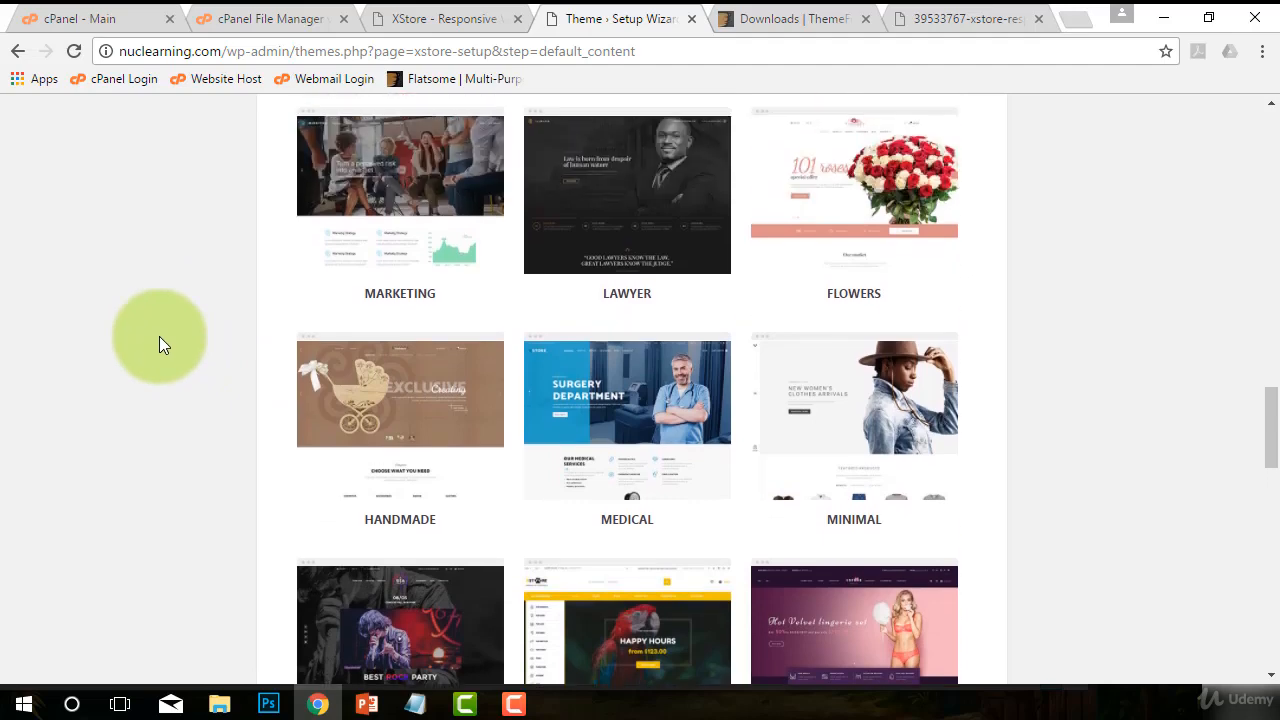
scroll(159, 336, "up", 2)
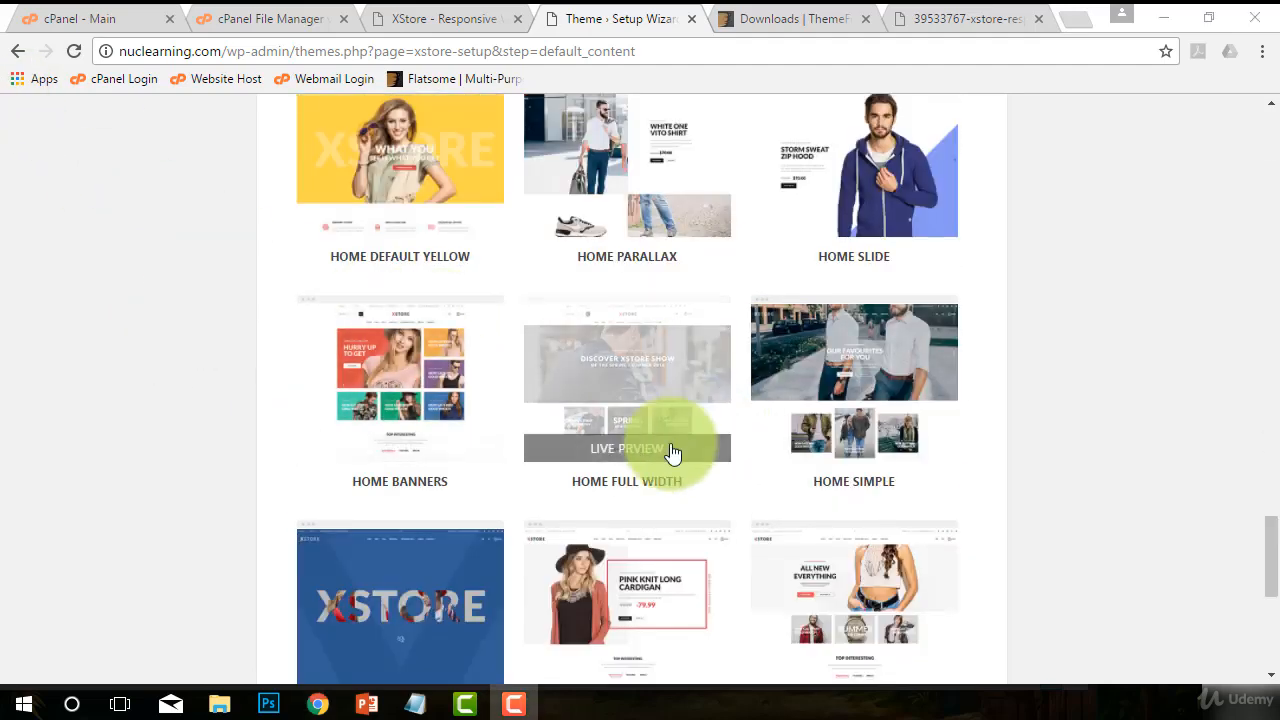
- Choose the Home Simple demo version for import and continue to the Plugins stage
mouse_move(806, 400)
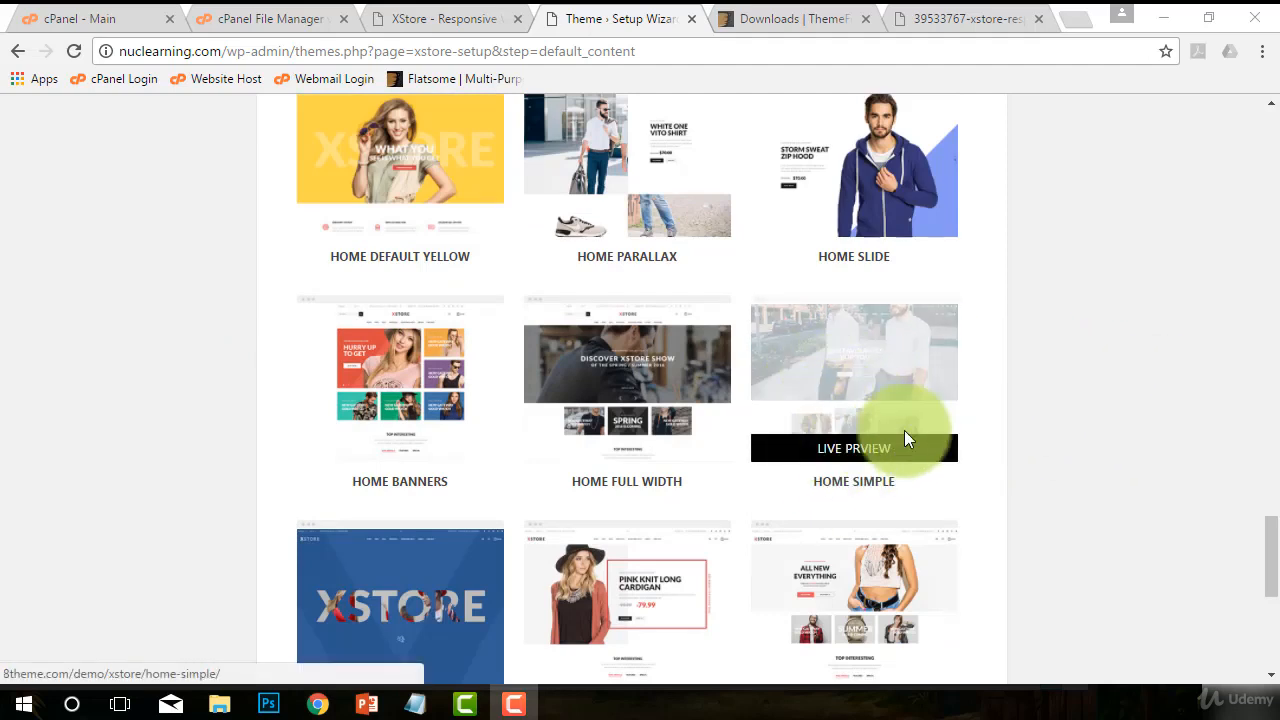
left_click(851, 357)
scroll(1044, 408, "down", 4)
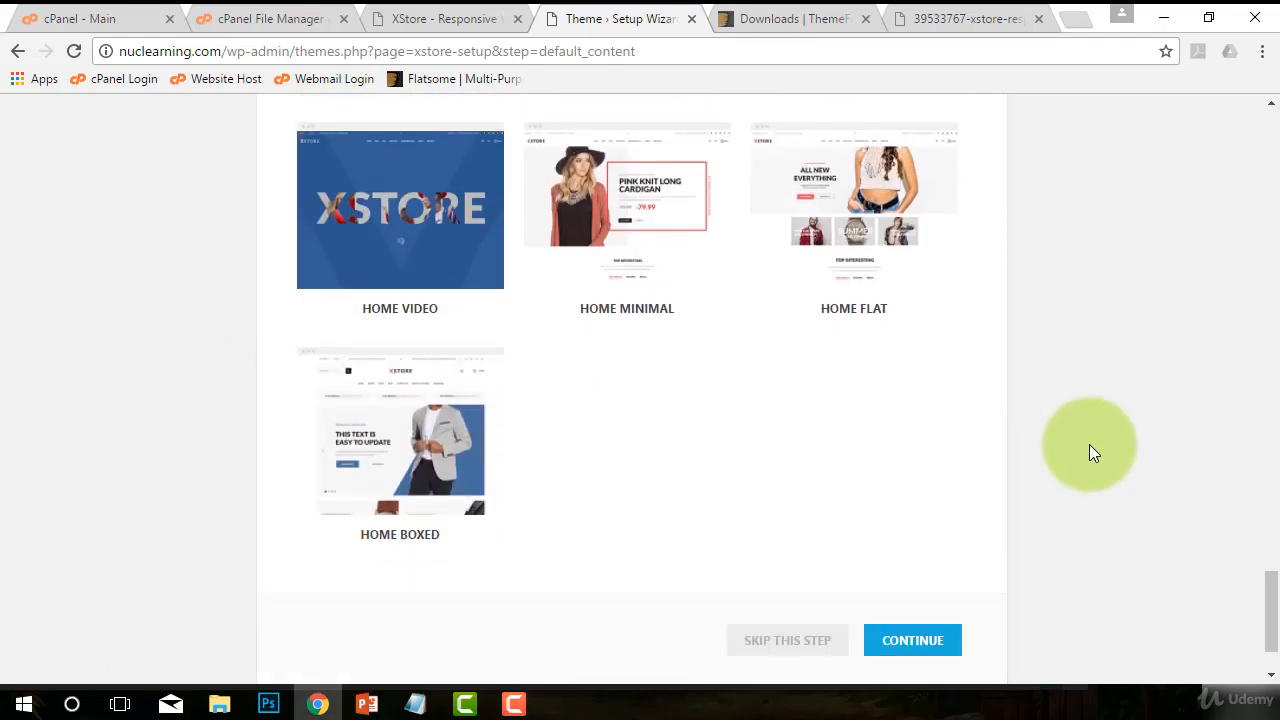
scroll(1089, 444, "up", 8)
scroll(1084, 455, "up", 20)
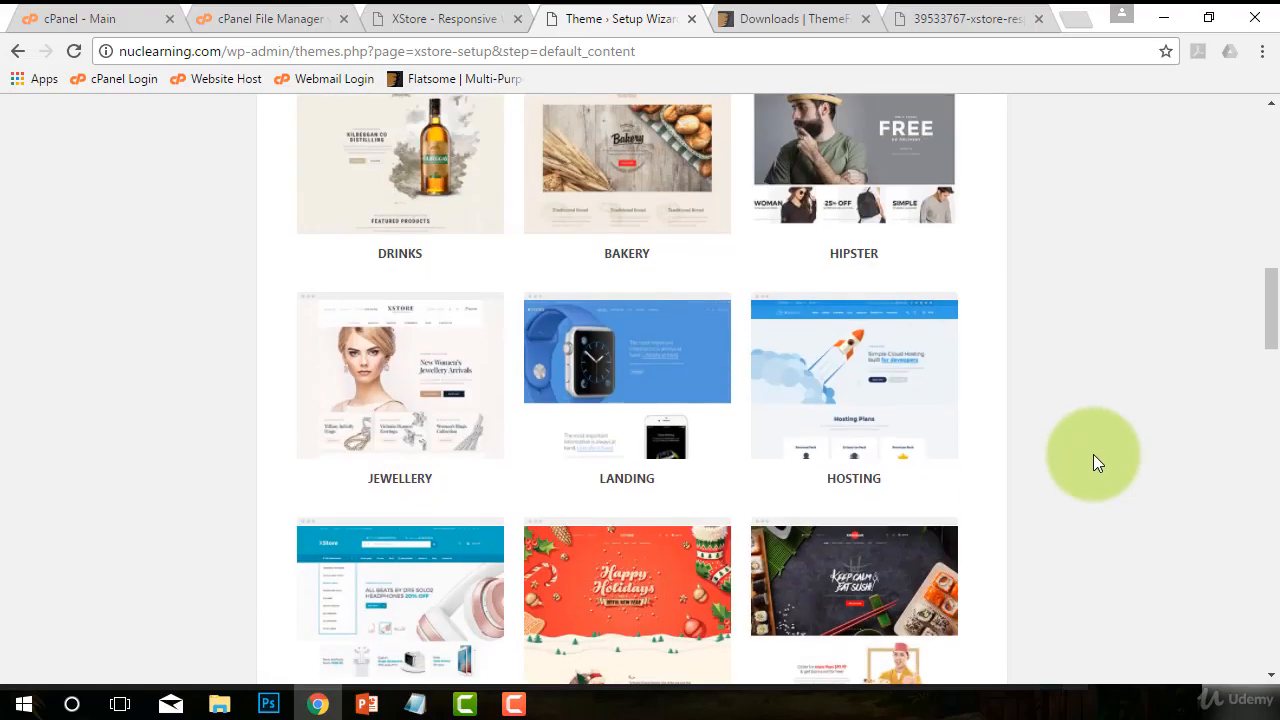
scroll(1105, 450, "up", 5)
scroll(1108, 456, "down", 9)
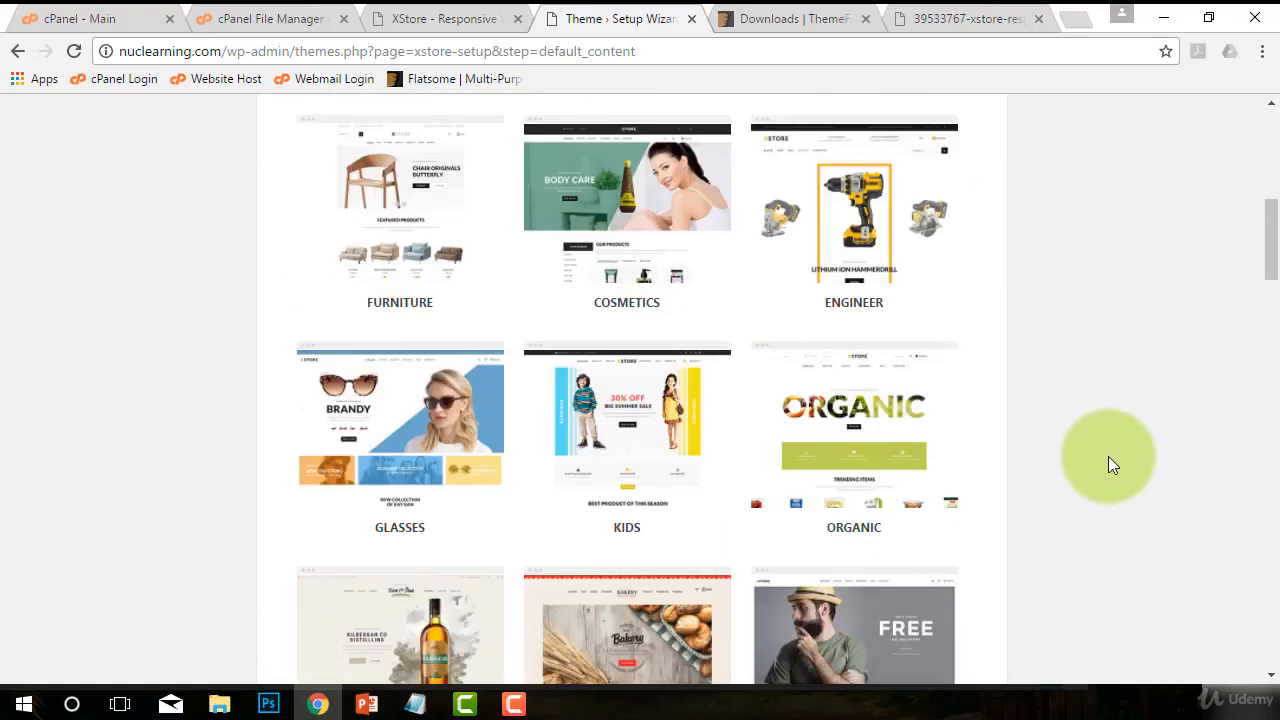
scroll(1094, 509, "down", 20)
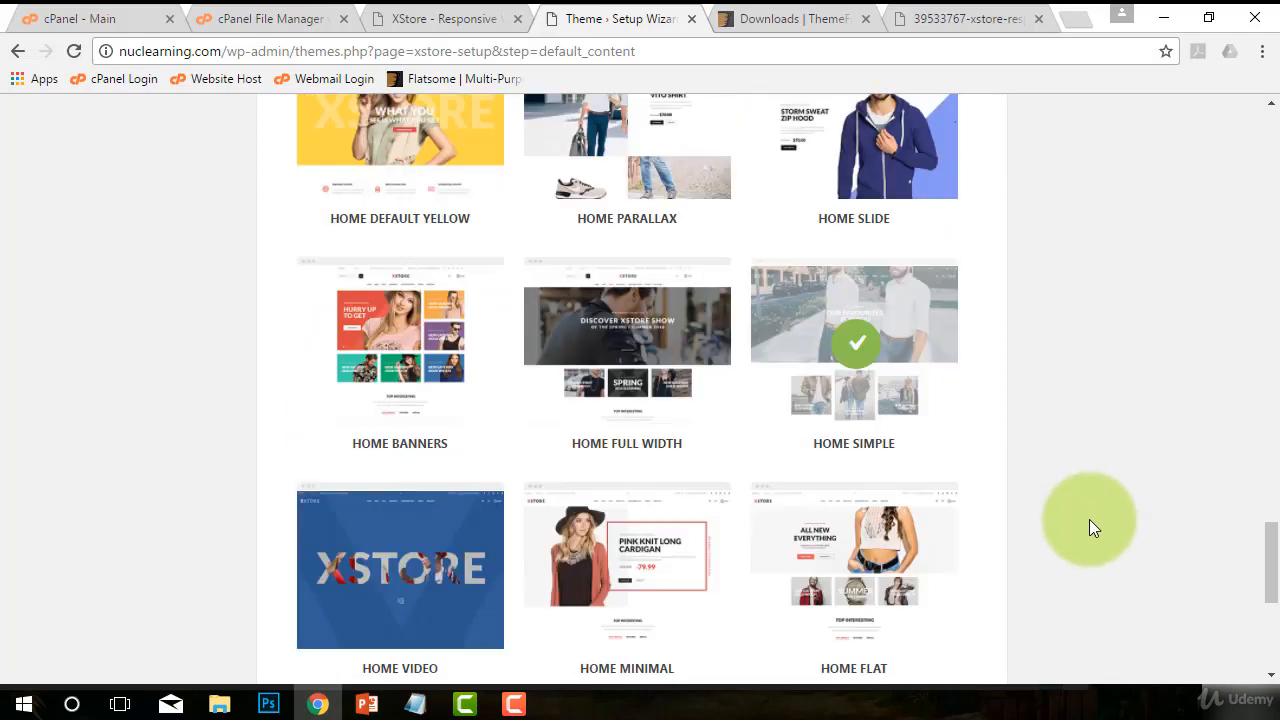
left_click(853, 277)
scroll(1123, 437, "down", 4)
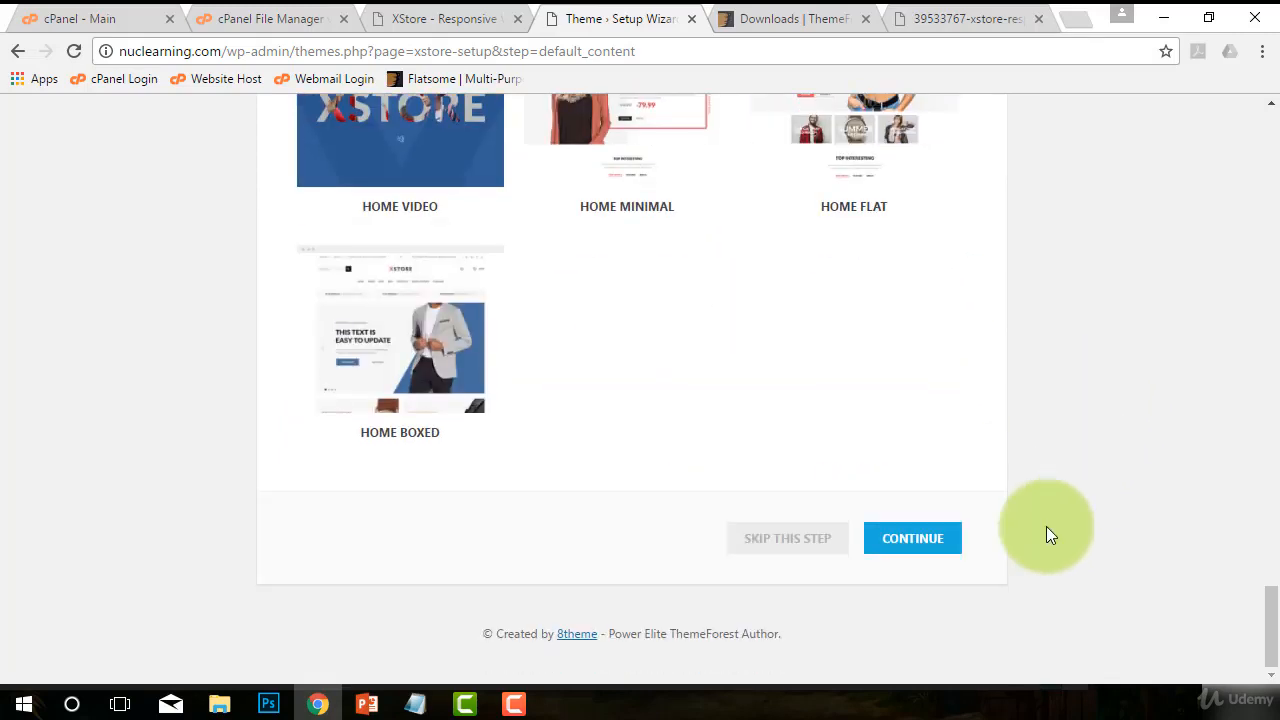
left_click(910, 550)
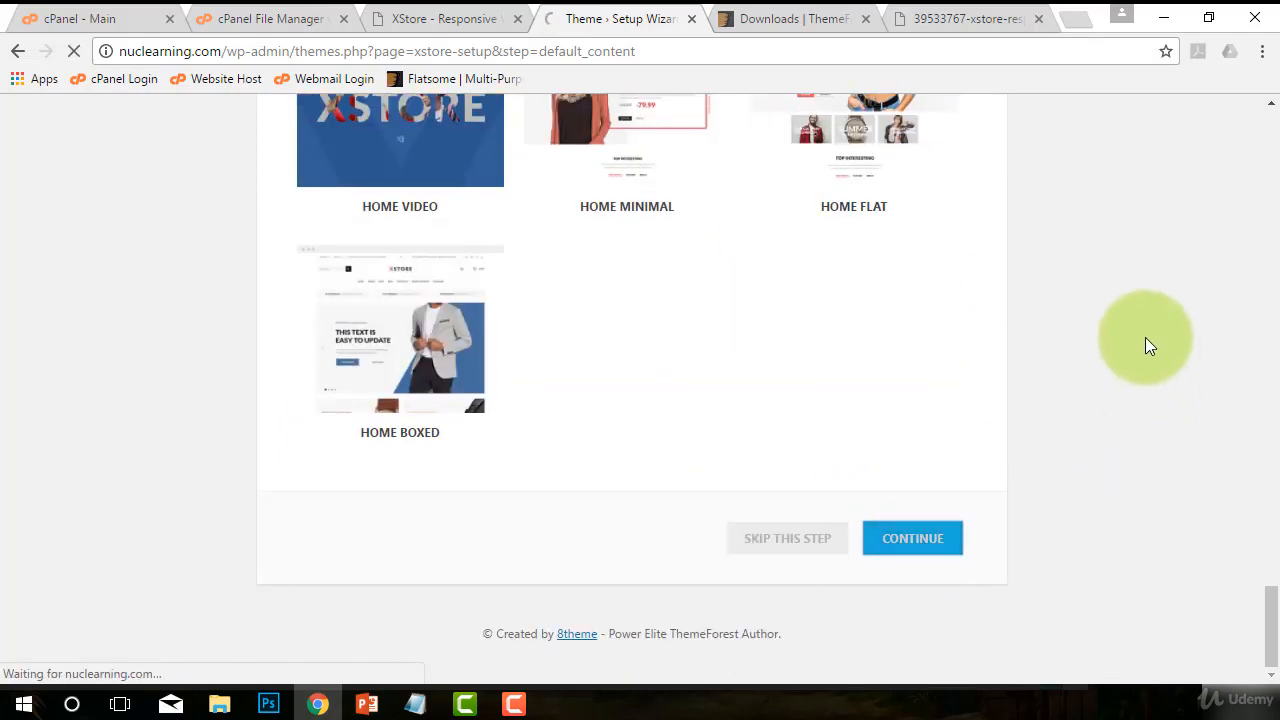
- Review the required and additional plugins listed on the Default Plugins page
scroll(1087, 330, "down", 2)
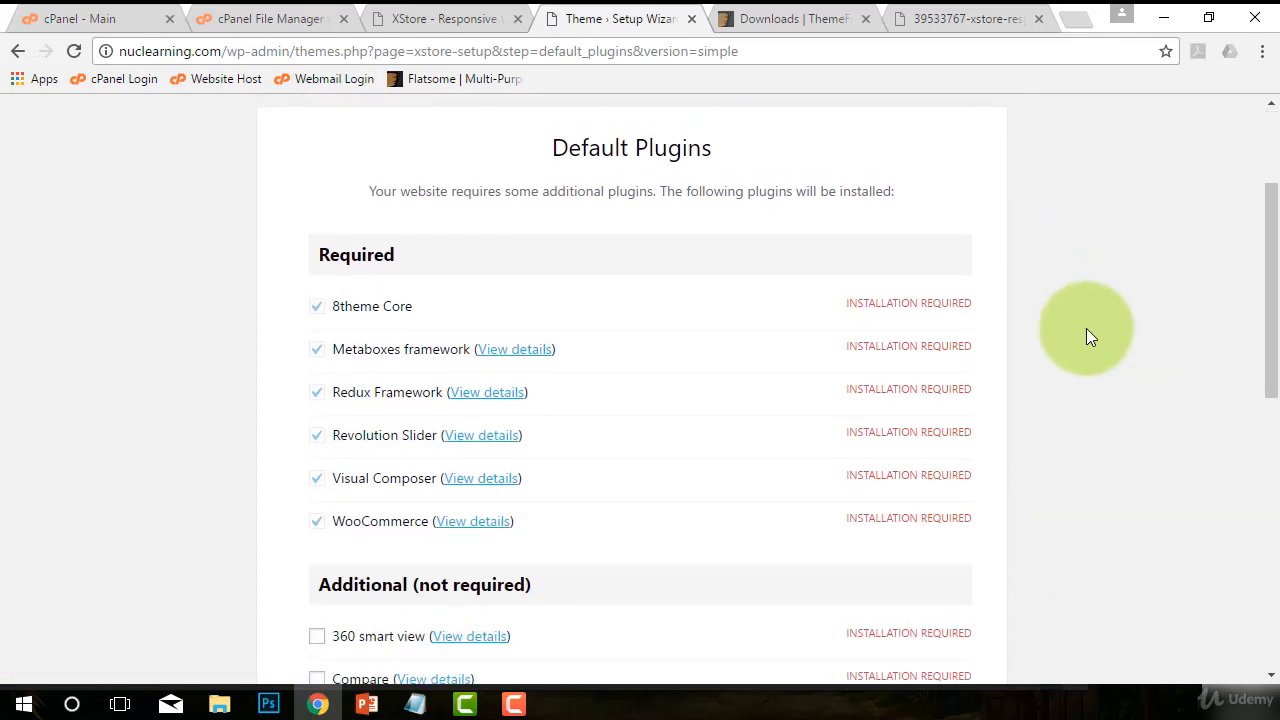
scroll(1086, 328, "down", 1)
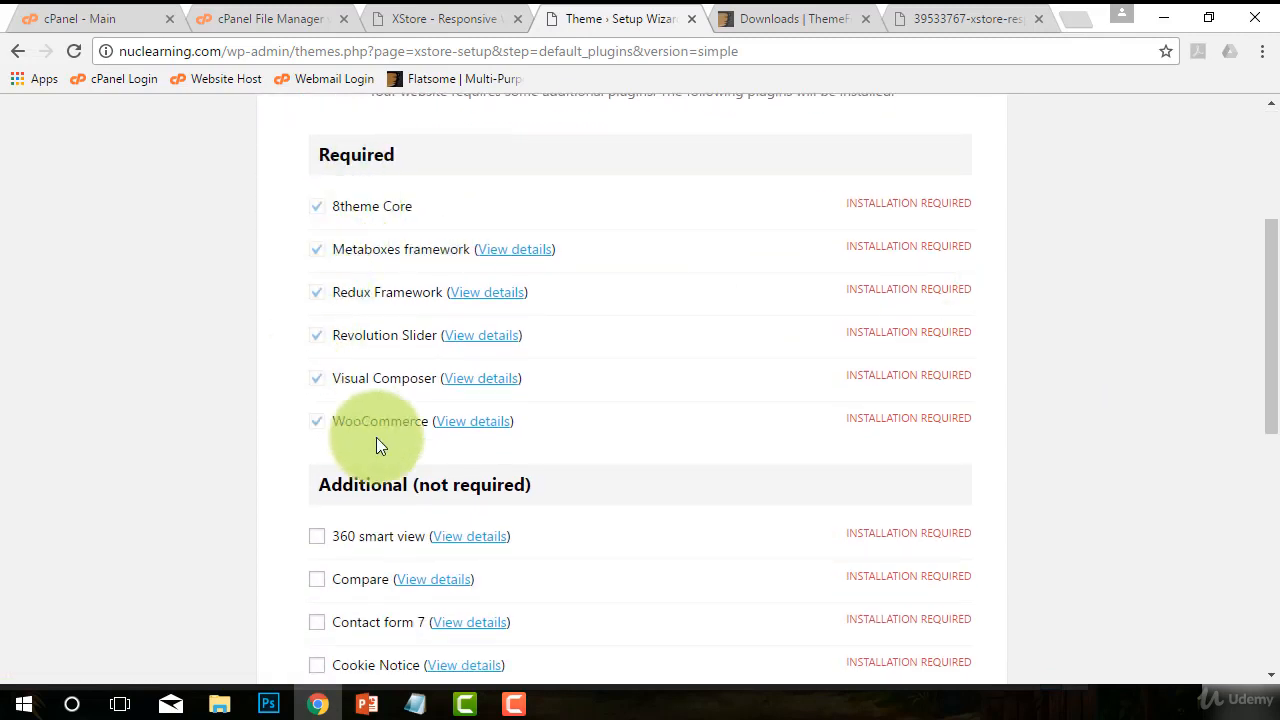
scroll(1072, 490, "down", 2)
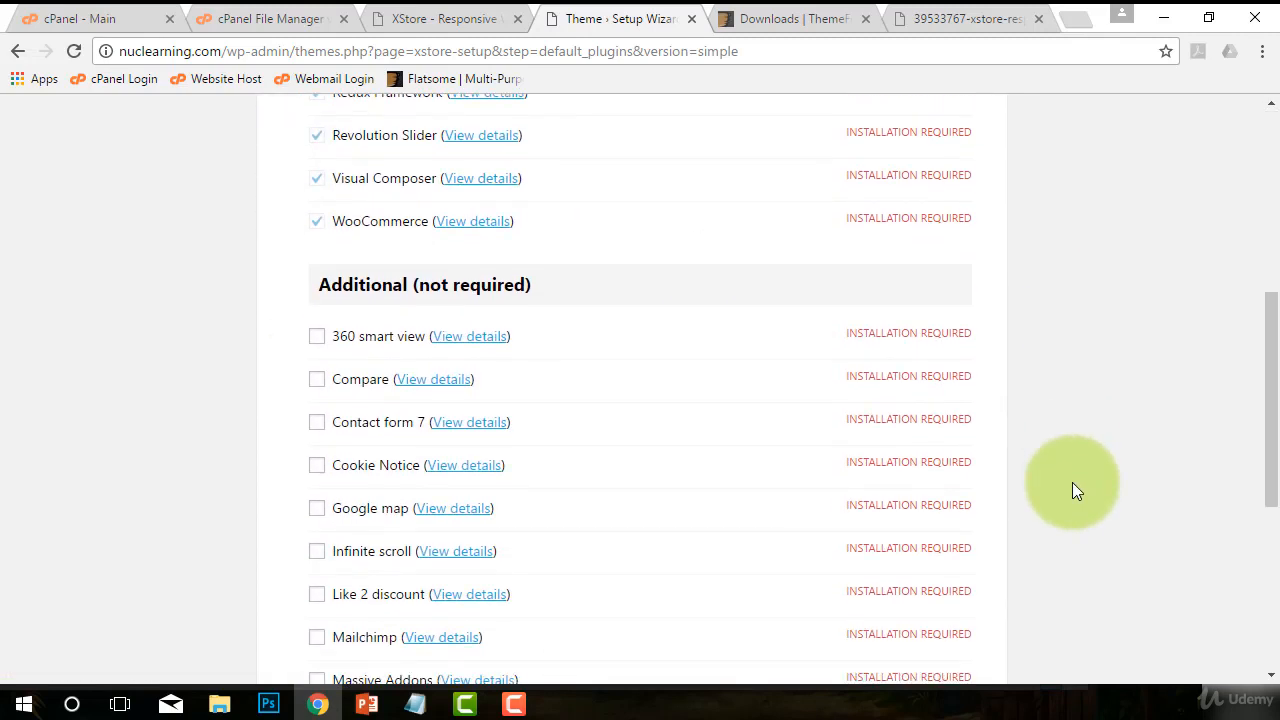
scroll(1072, 482, "down", 2)
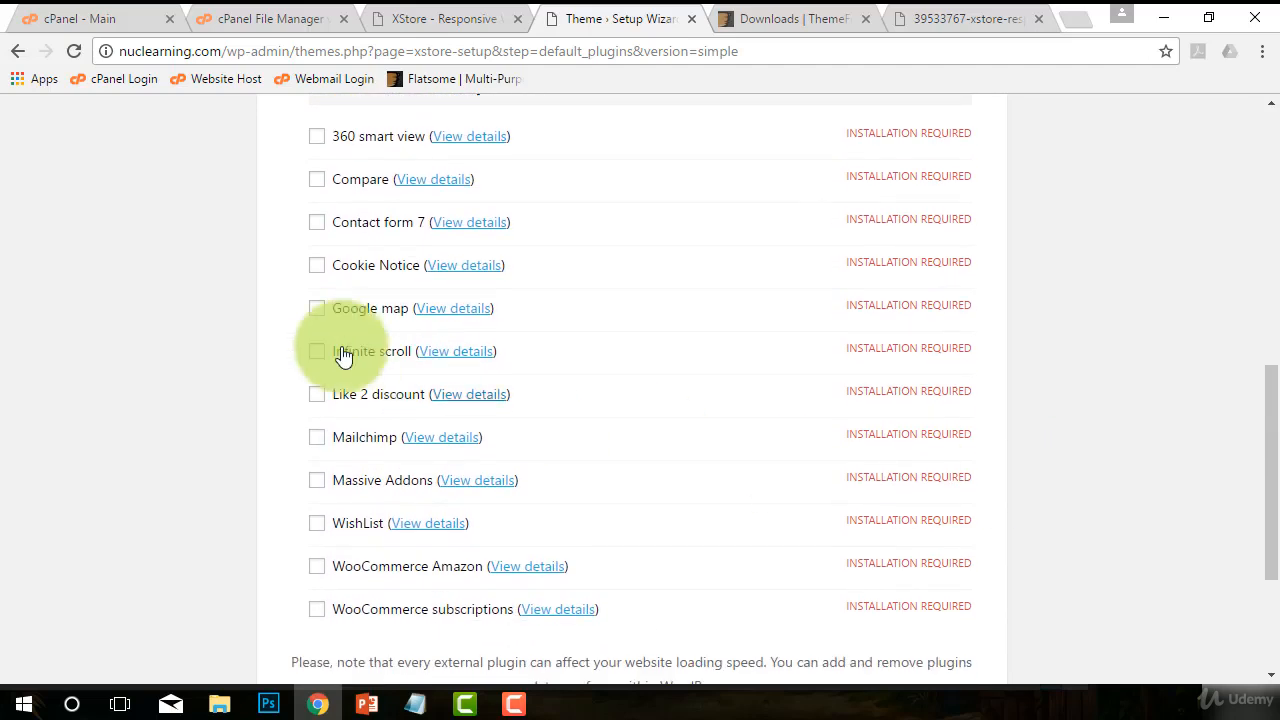
scroll(189, 515, "up", 2)
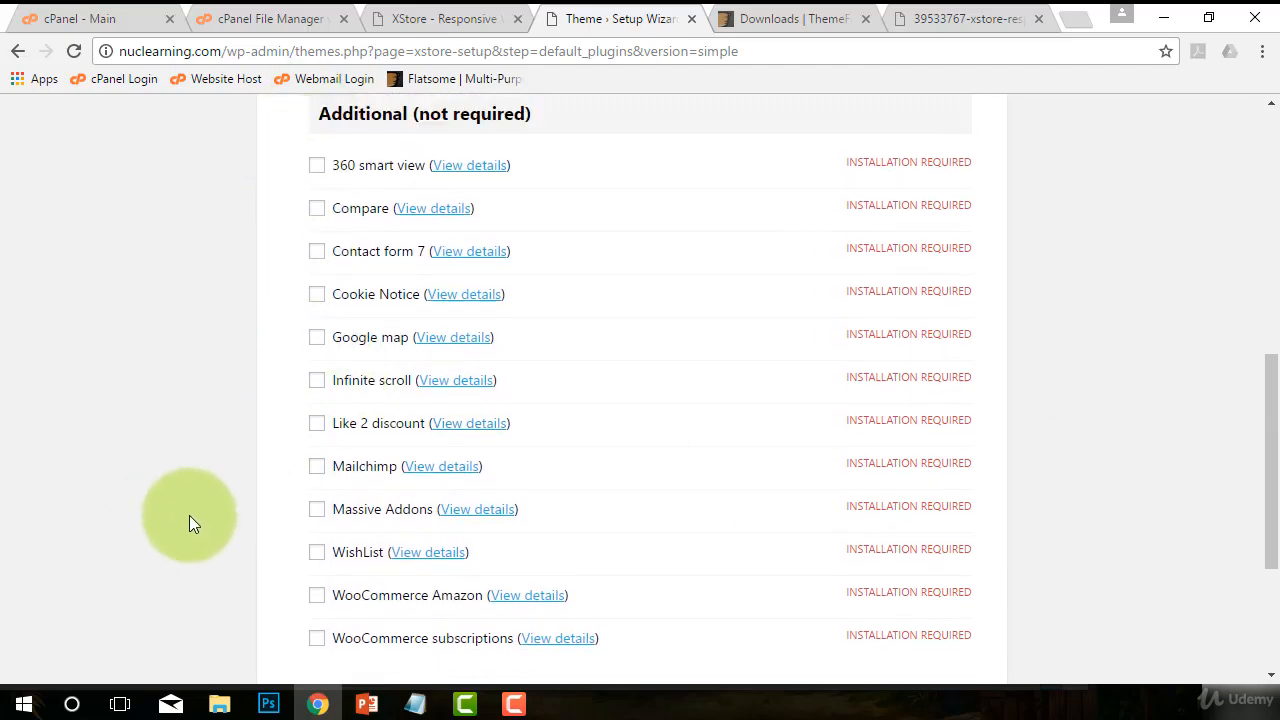
scroll(196, 437, "down", 2)
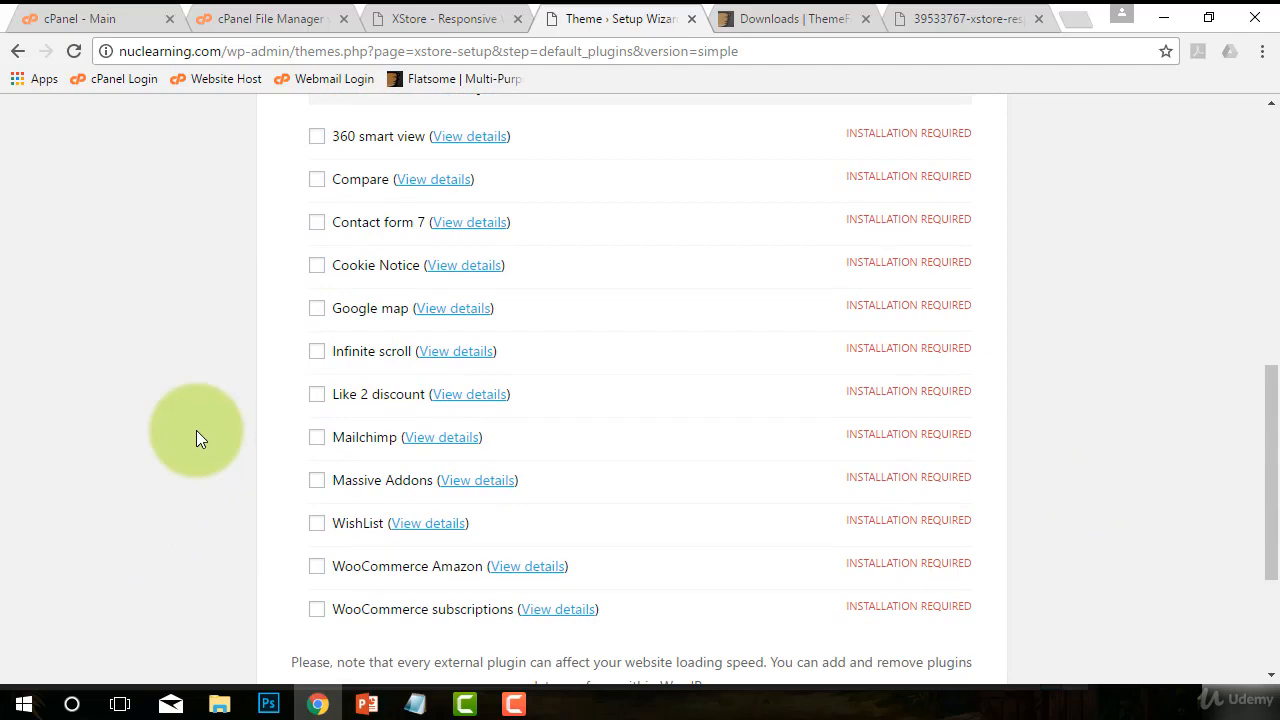
scroll(220, 434, "down", 1)
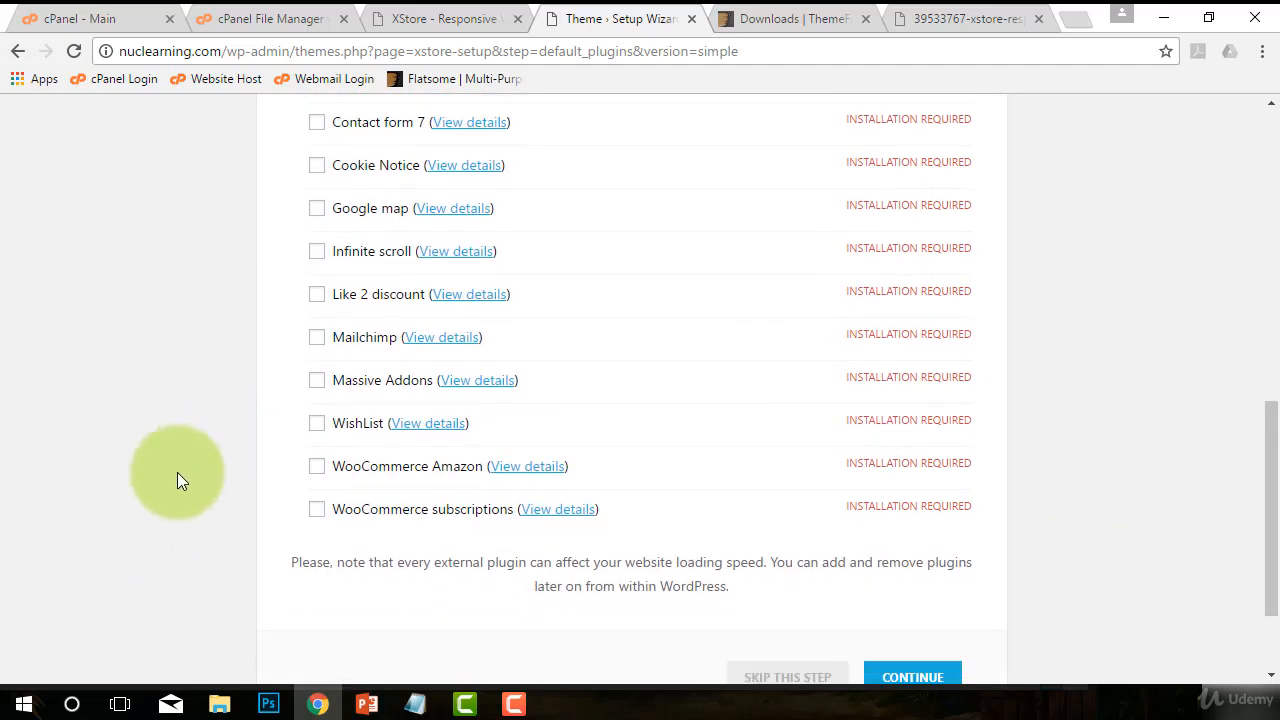
scroll(224, 475, "up", 2)
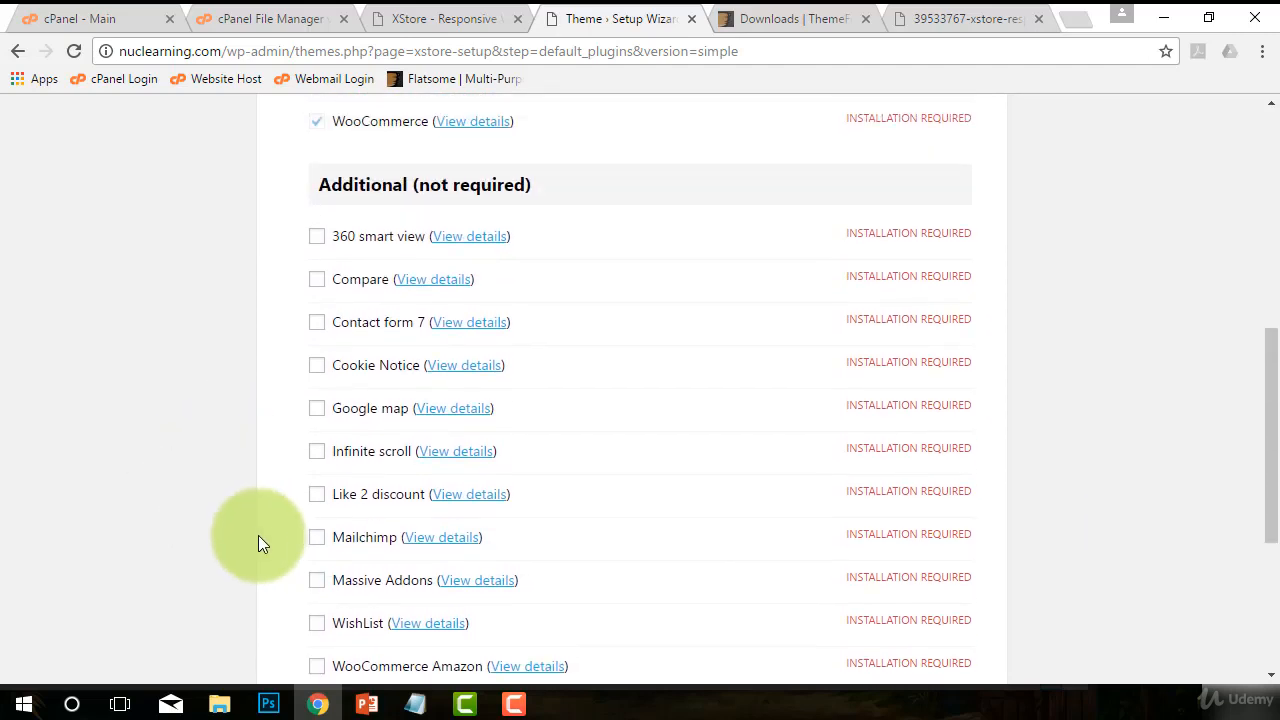
- Select the additional plugins Contact form 7, Cookie Notice, Google map, Infinite scroll and WishList for installation
scroll(252, 470, "down", 1)
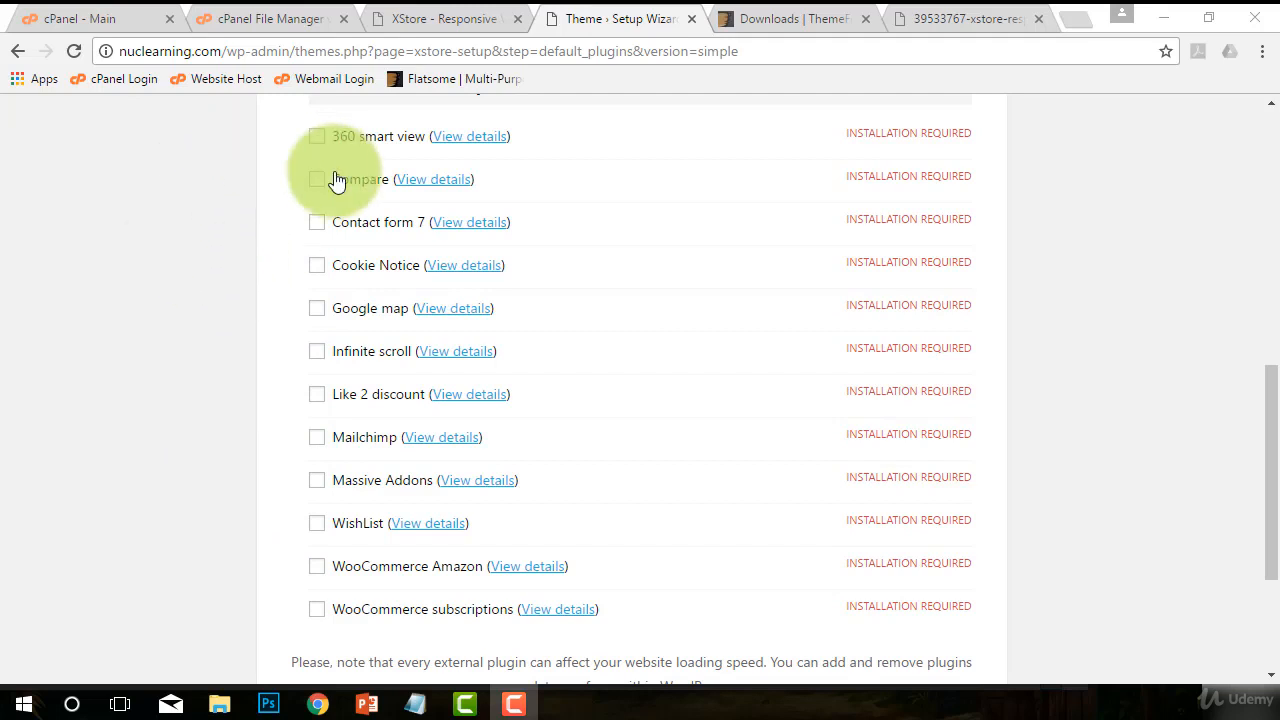
left_click(316, 226)
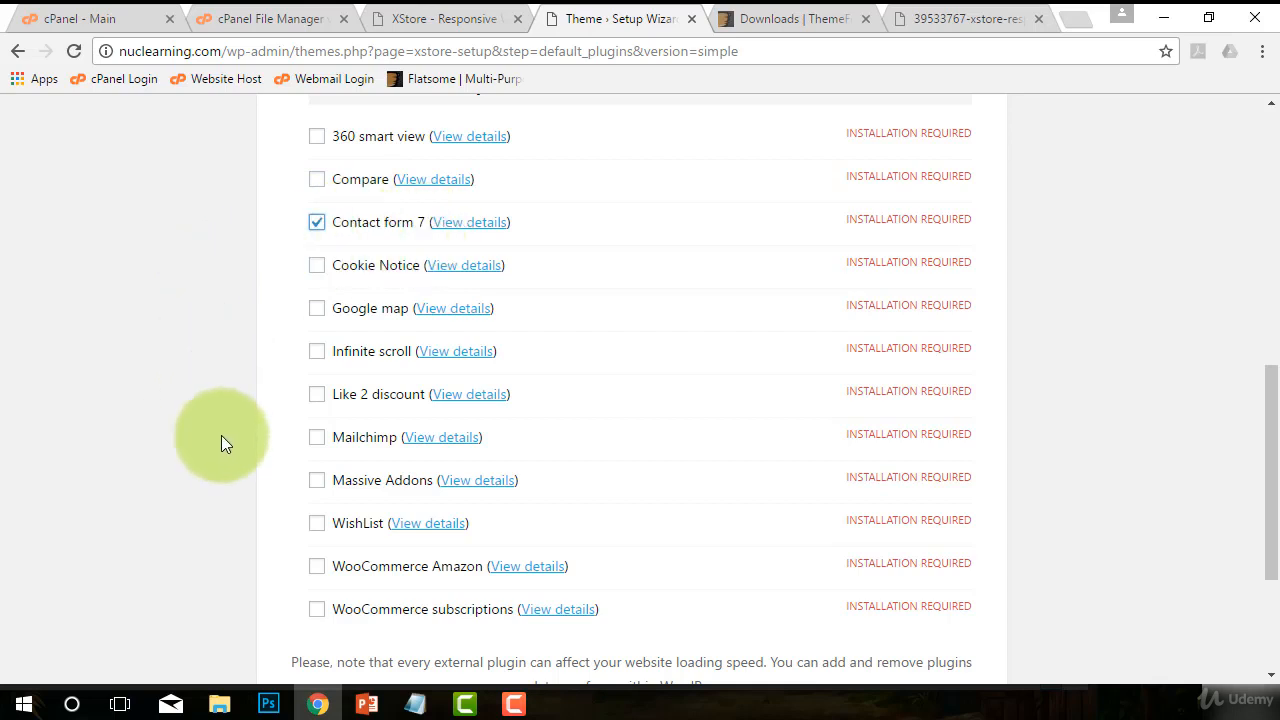
left_click(312, 268)
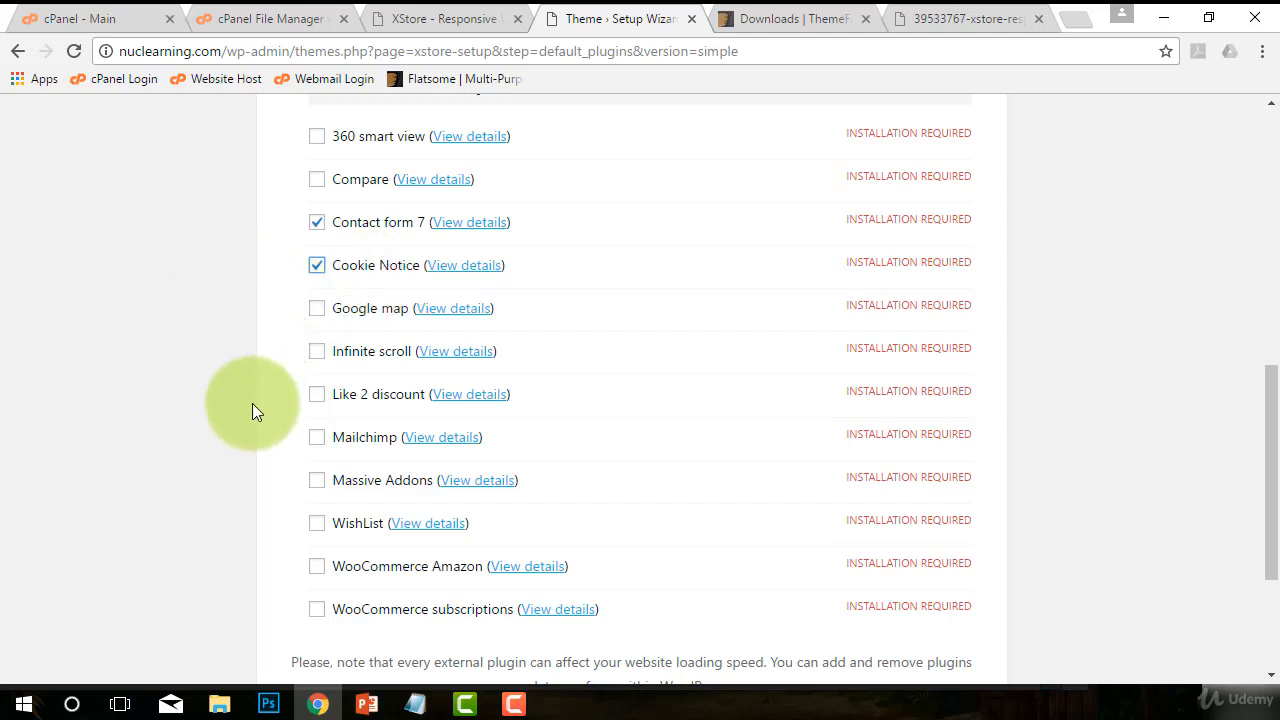
scroll(252, 403, "down", 1)
left_click(316, 208)
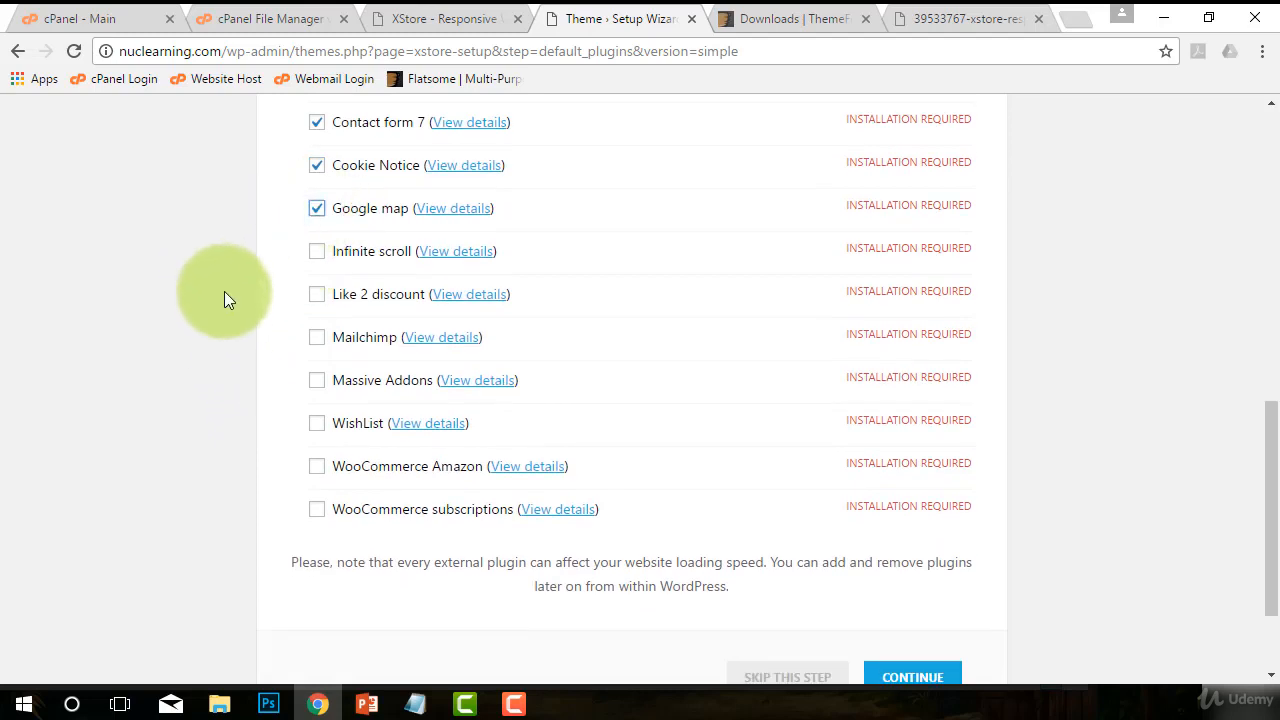
left_click(316, 251)
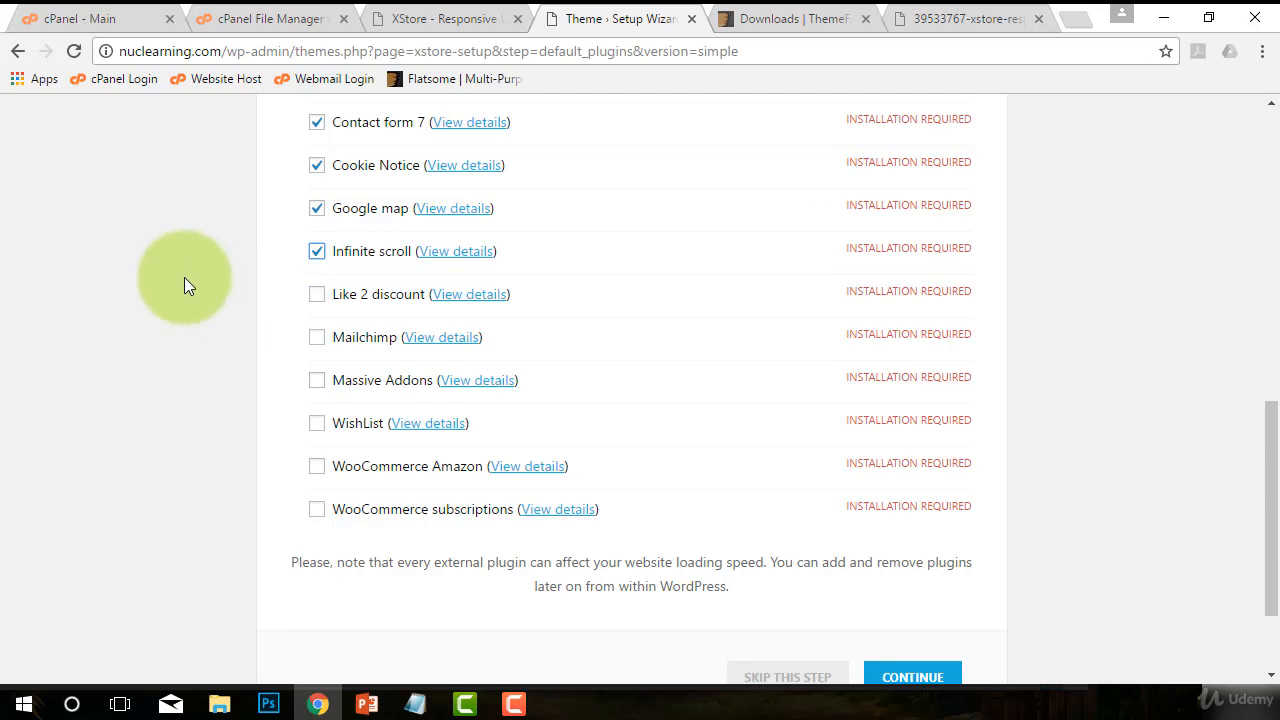
scroll(210, 320, "down", 1)
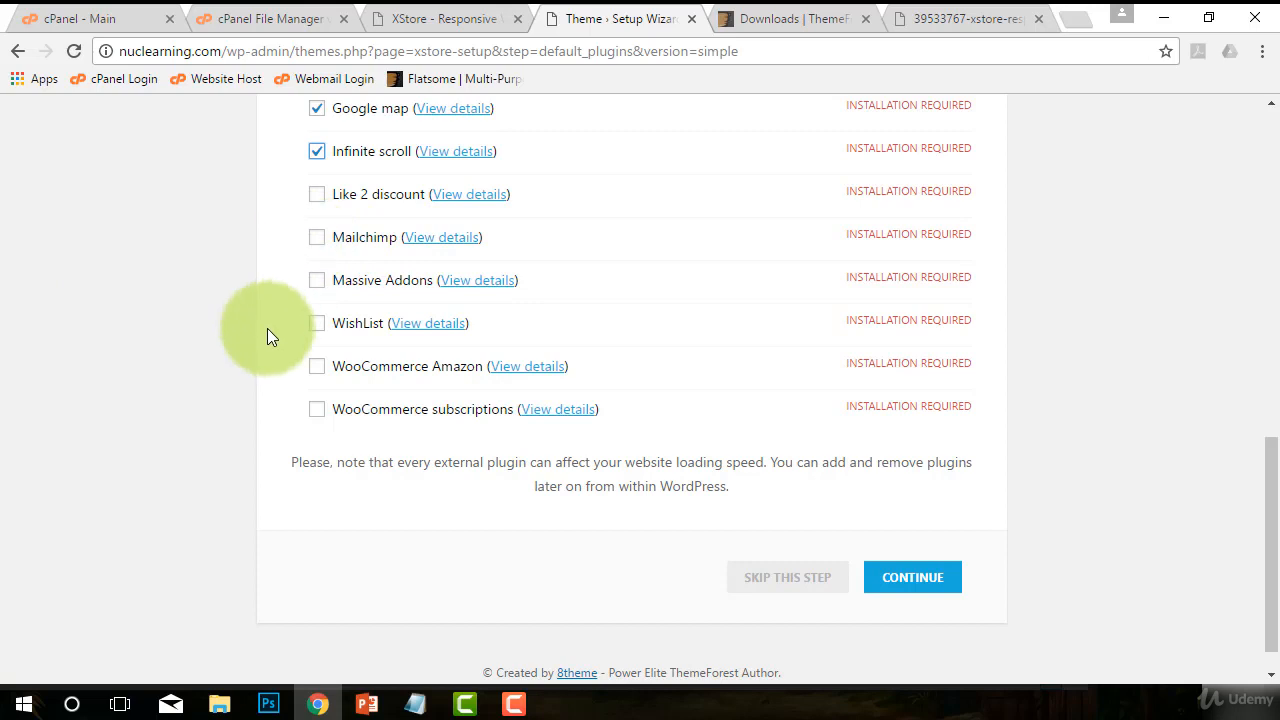
scroll(247, 340, "down", 1)
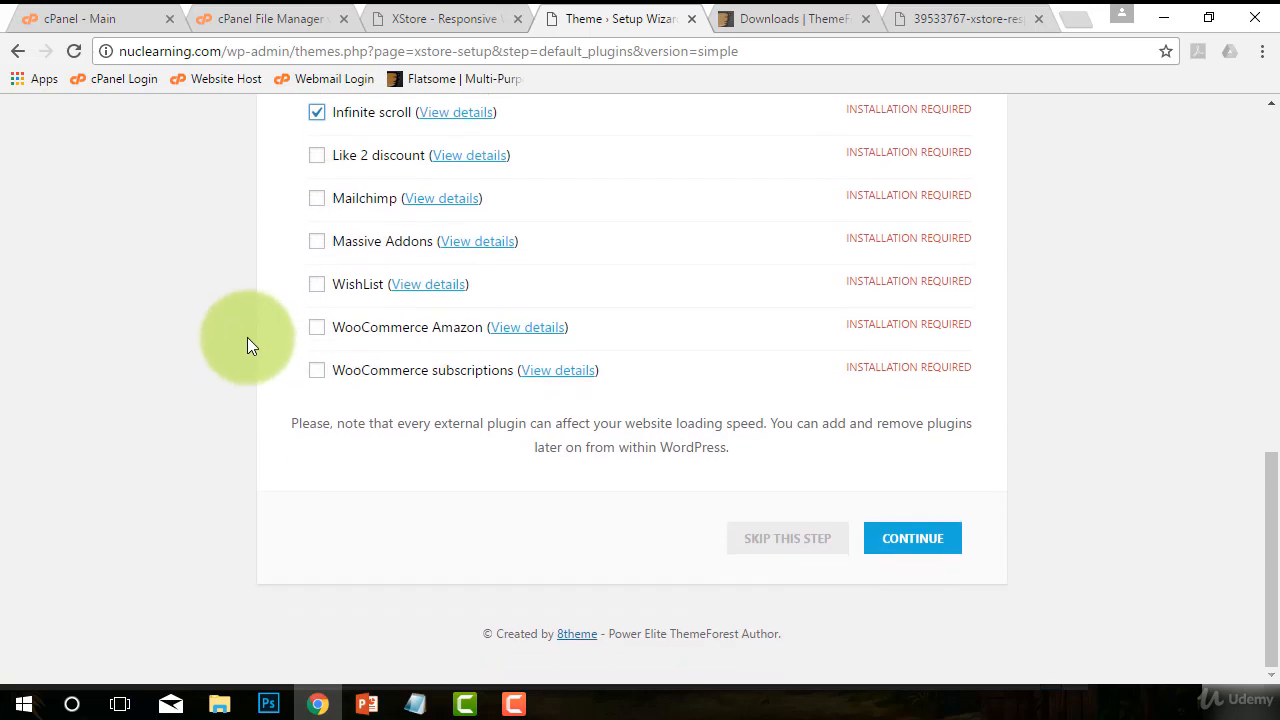
left_click(316, 284)
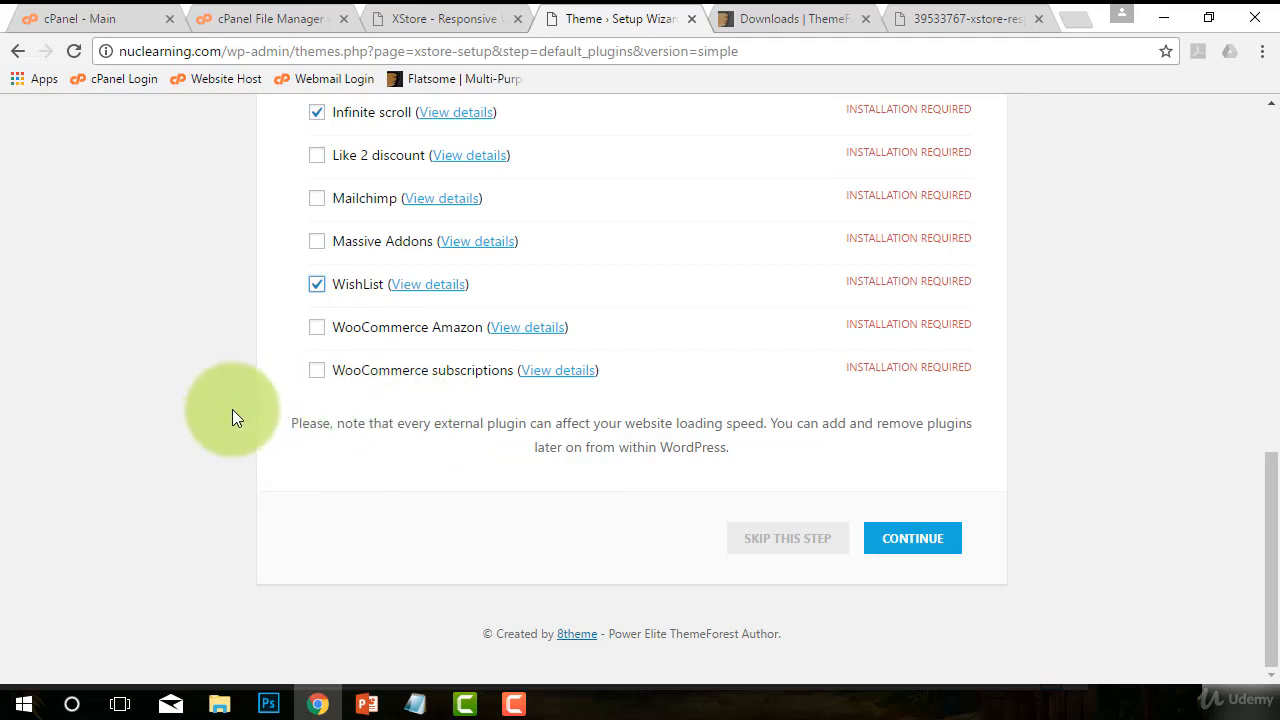
- Start installing the required and selected additional plugins and check the installation status of each one
left_click(940, 542)
scroll(1038, 477, "up", 3)
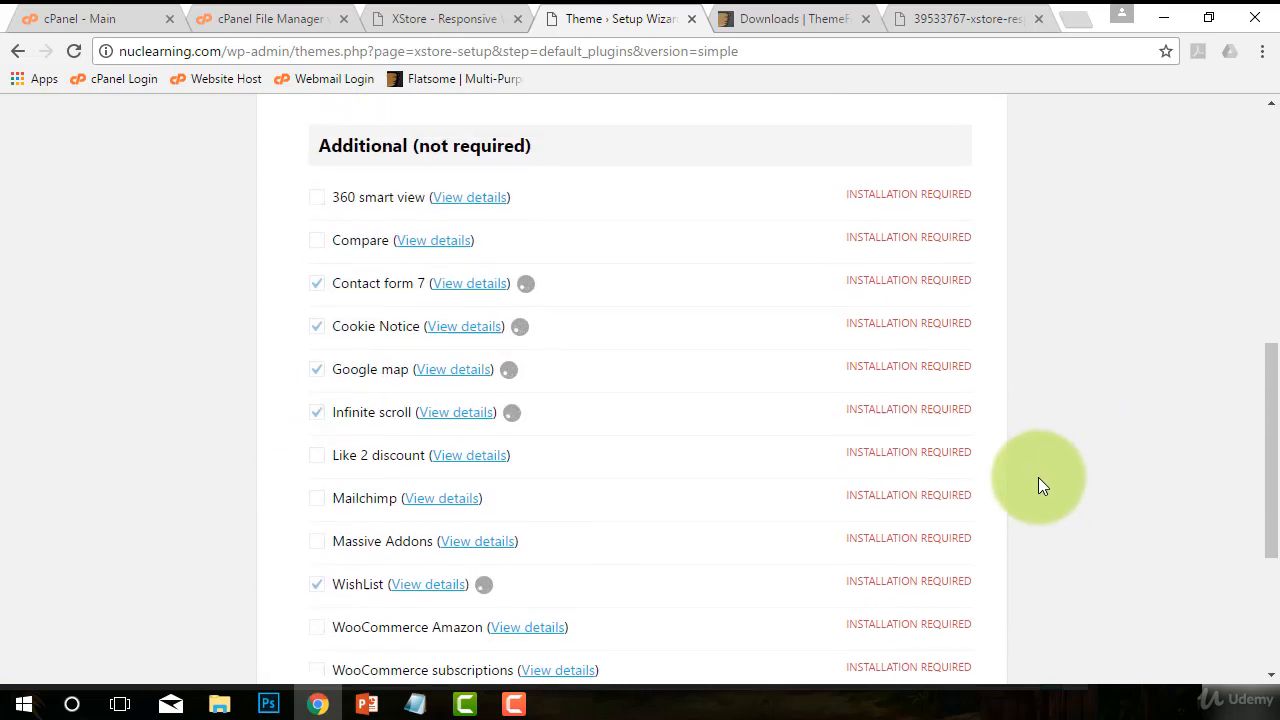
scroll(1038, 477, "down", 1)
scroll(1038, 478, "up", 4)
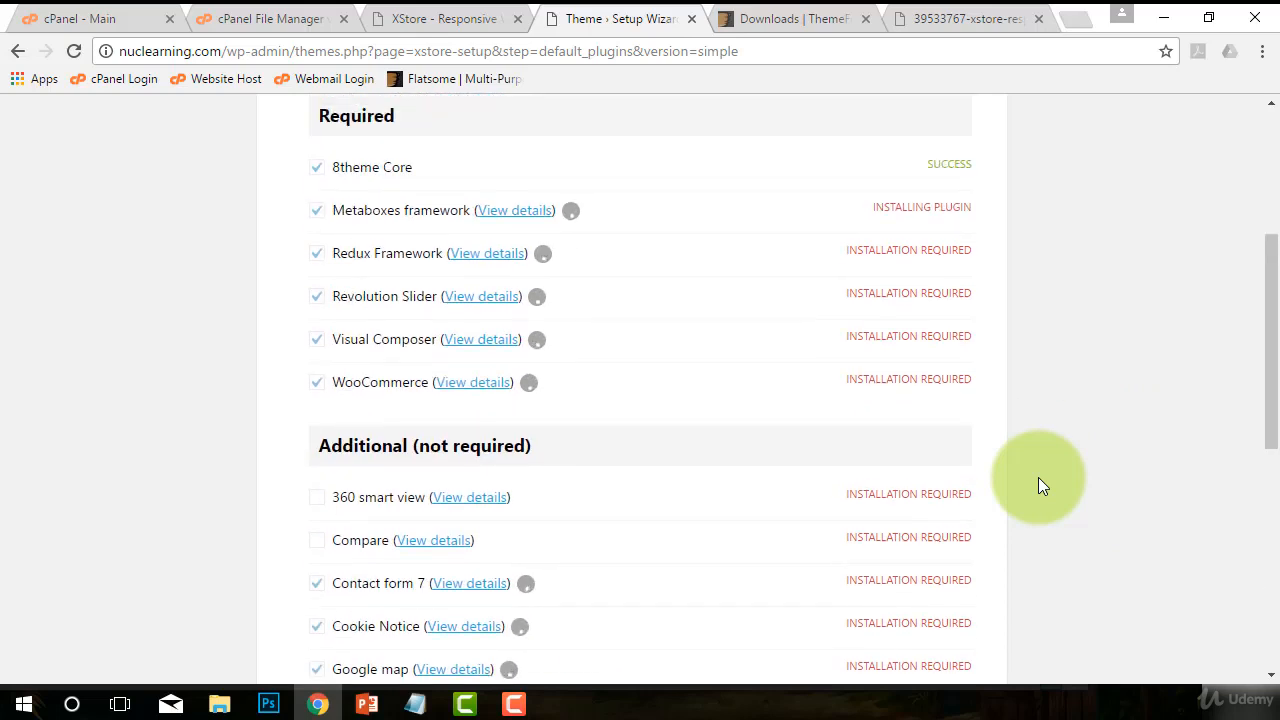
scroll(1038, 478, "down", 5)
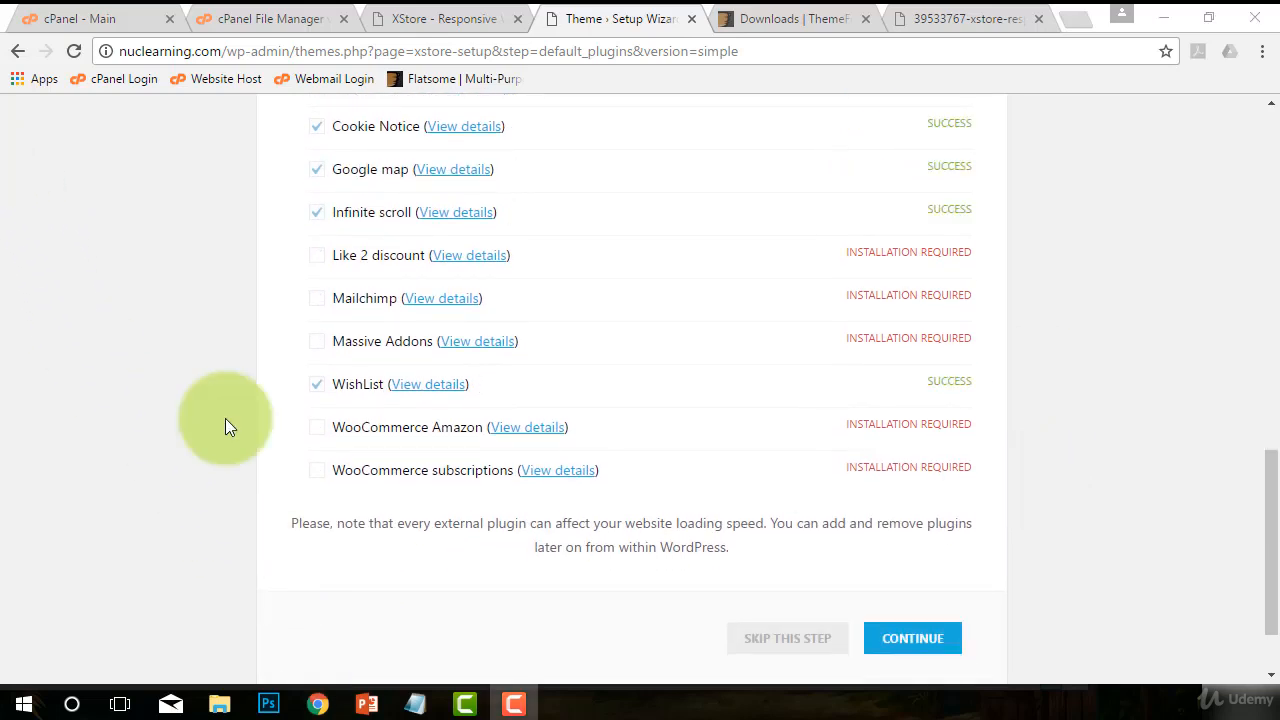
- Check the installation status of the required and additional plugins and continue to the Support stage
scroll(226, 426, "up", 6)
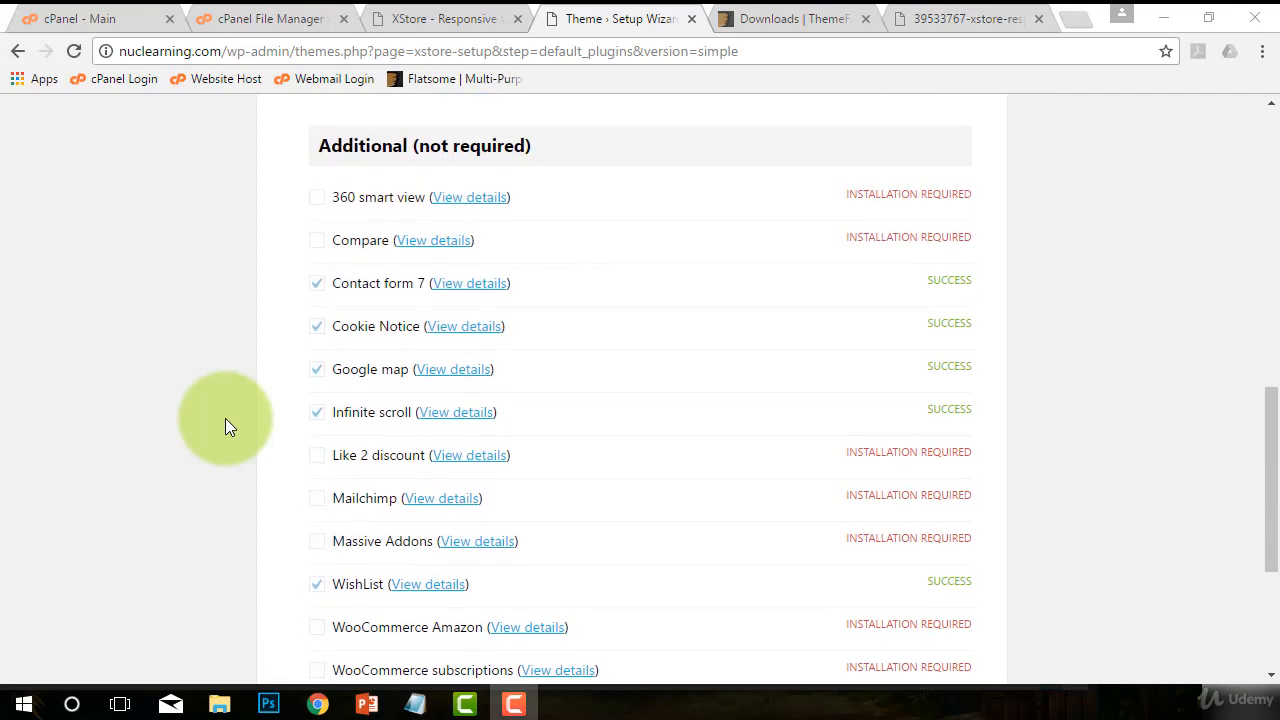
scroll(278, 270, "up", 1)
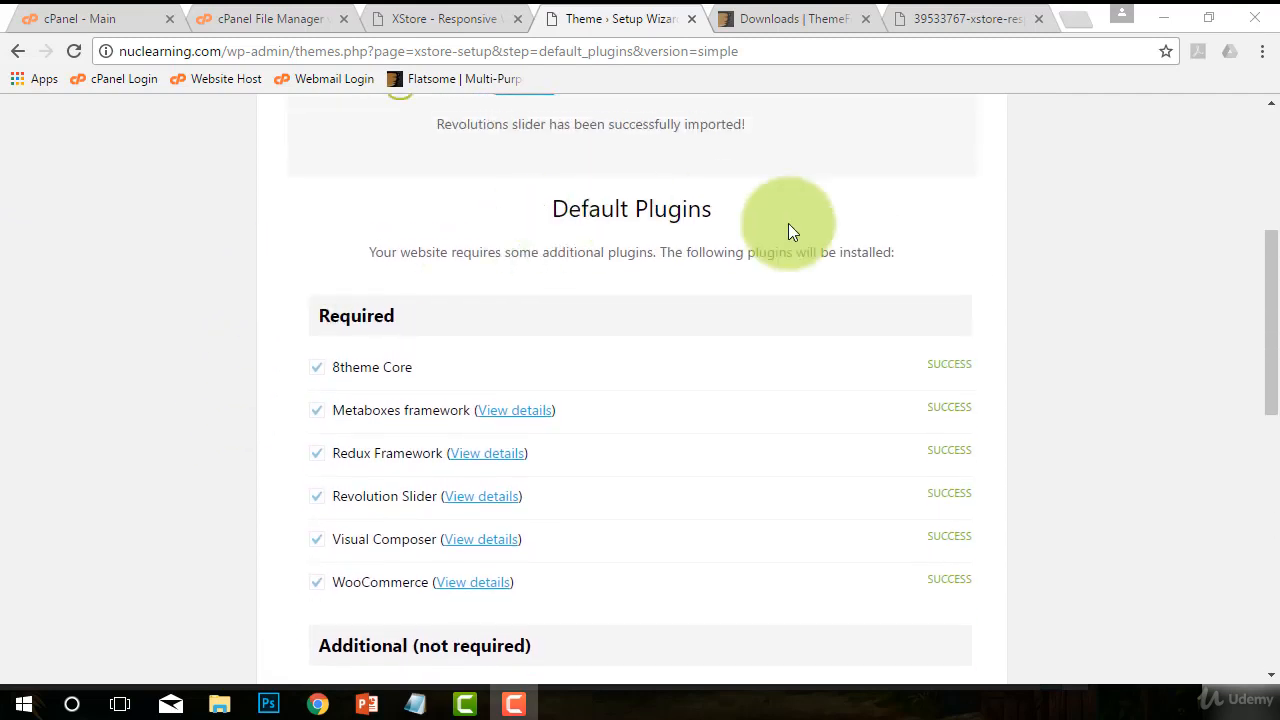
scroll(770, 320, "down", 1)
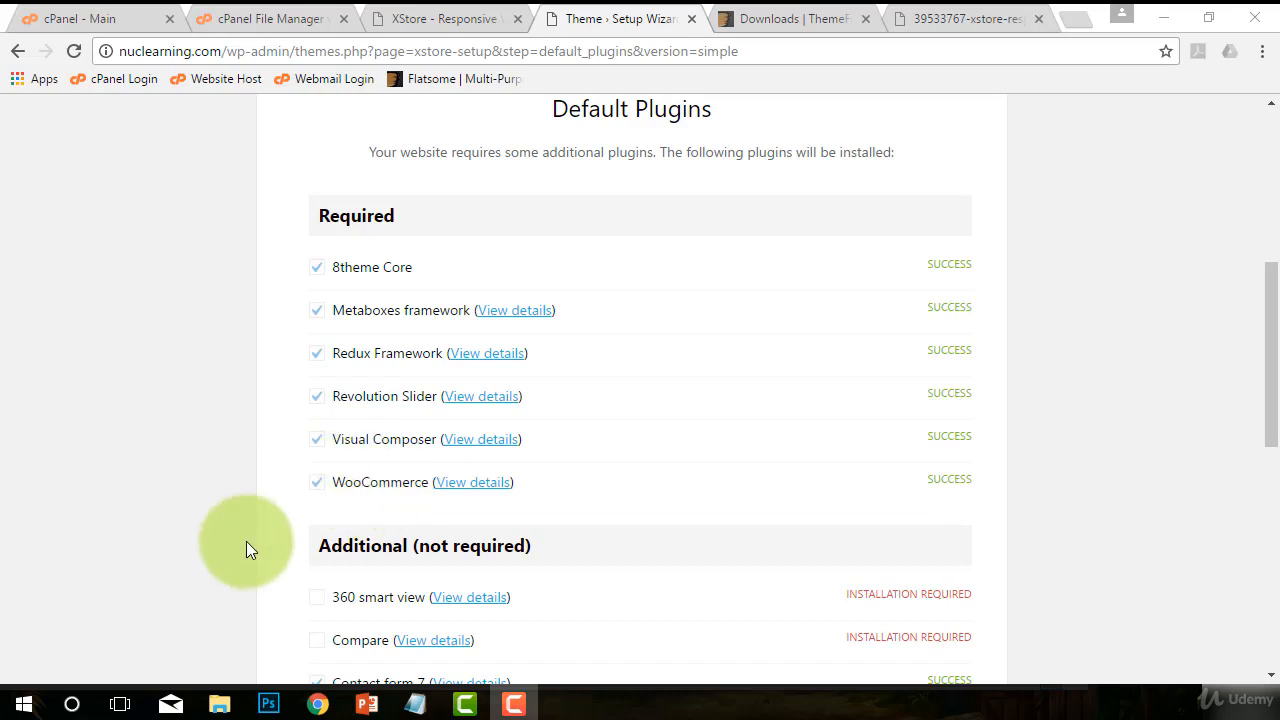
scroll(246, 541, "down", 3)
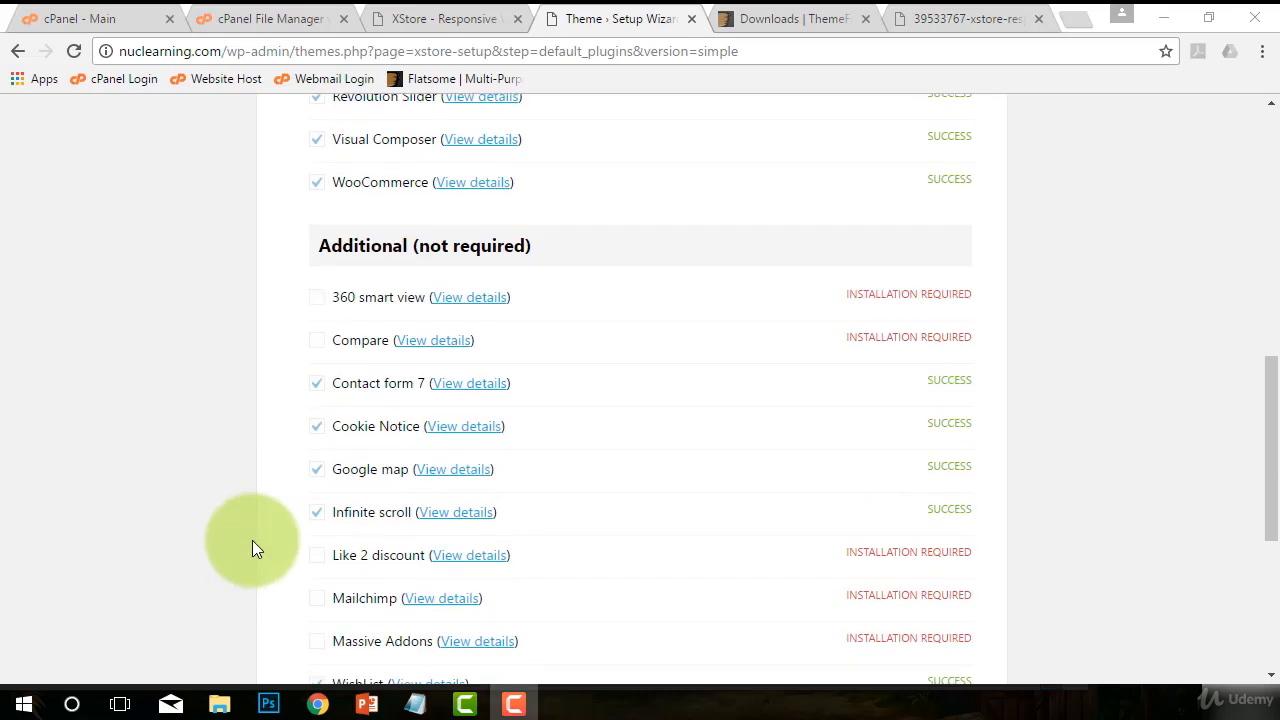
scroll(252, 540, "down", 2)
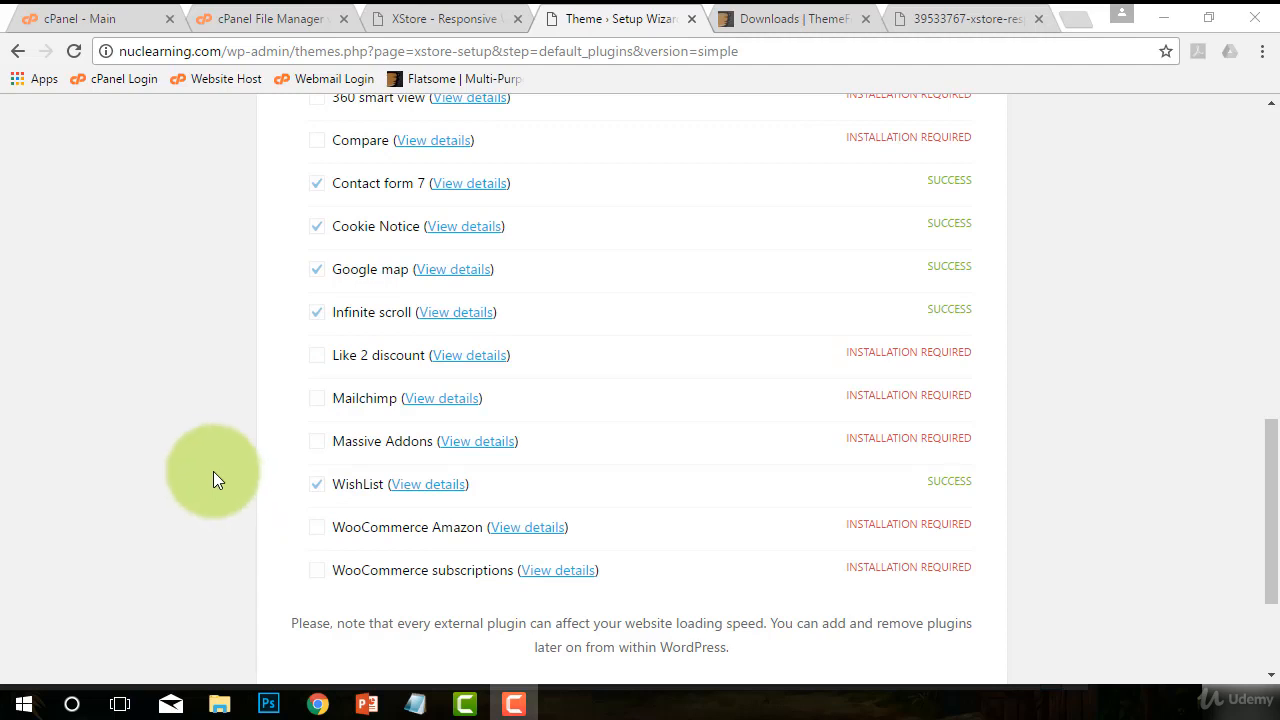
scroll(211, 472, "down", 2)
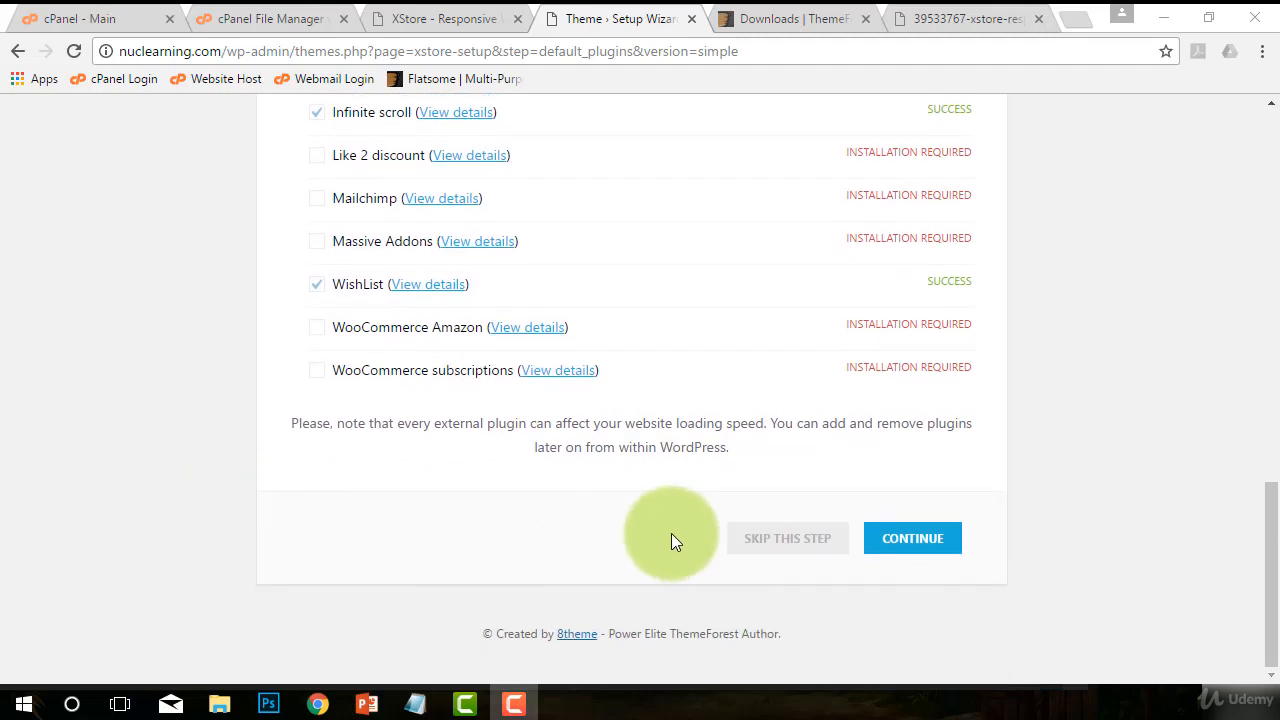
left_click(903, 548)
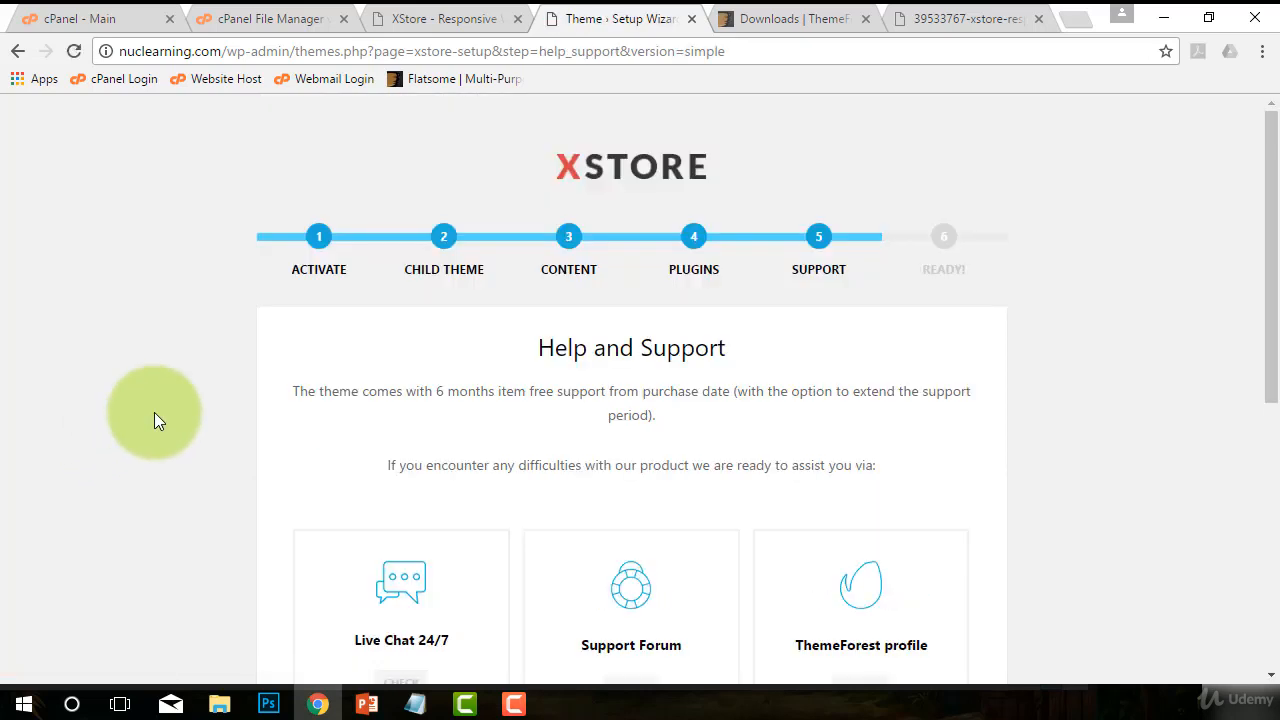
- Review the Help and Support options and item support terms, and continue to the Ready stage
scroll(155, 415, "down", 1)
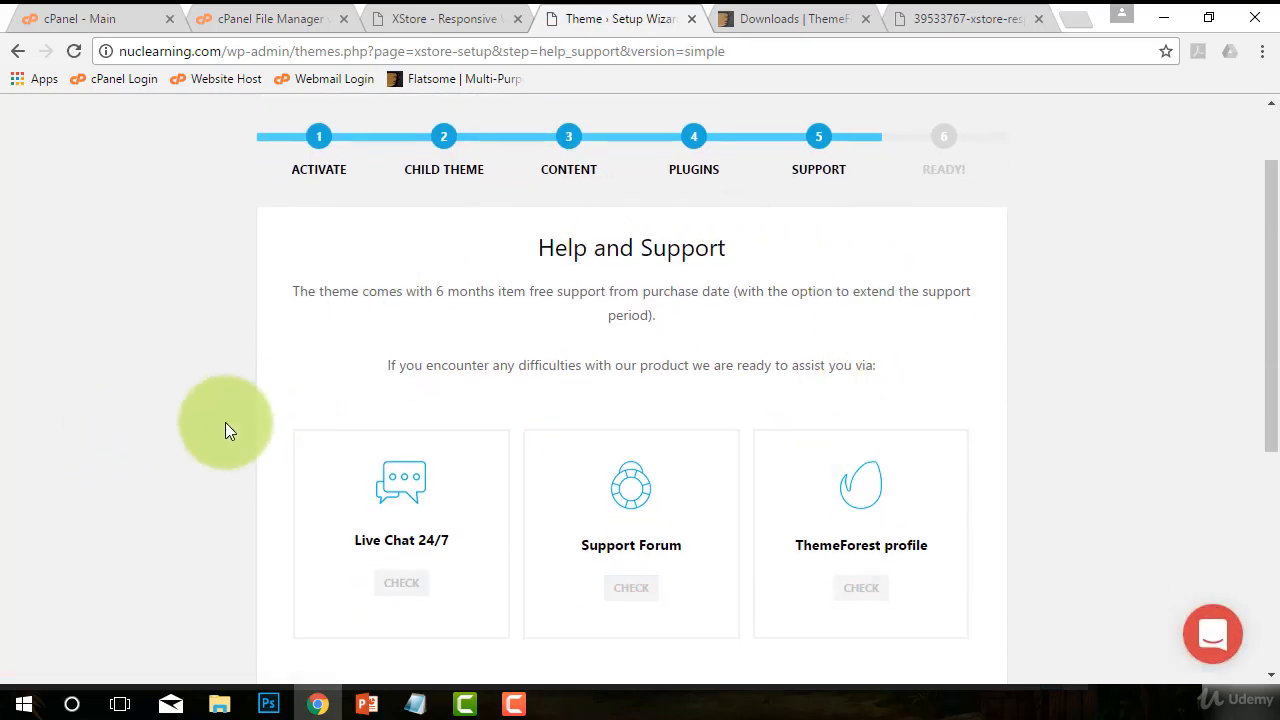
scroll(219, 517, "down", 1)
scroll(219, 517, "down", 1)
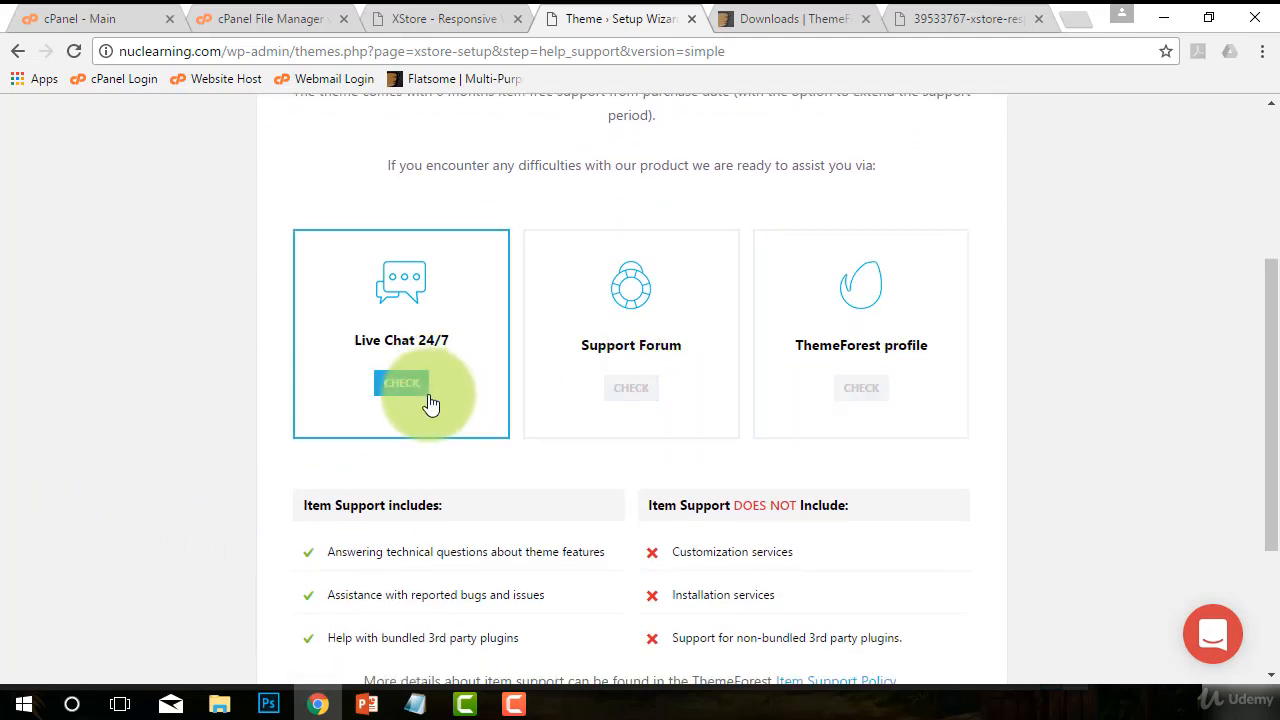
scroll(994, 507, "down", 2)
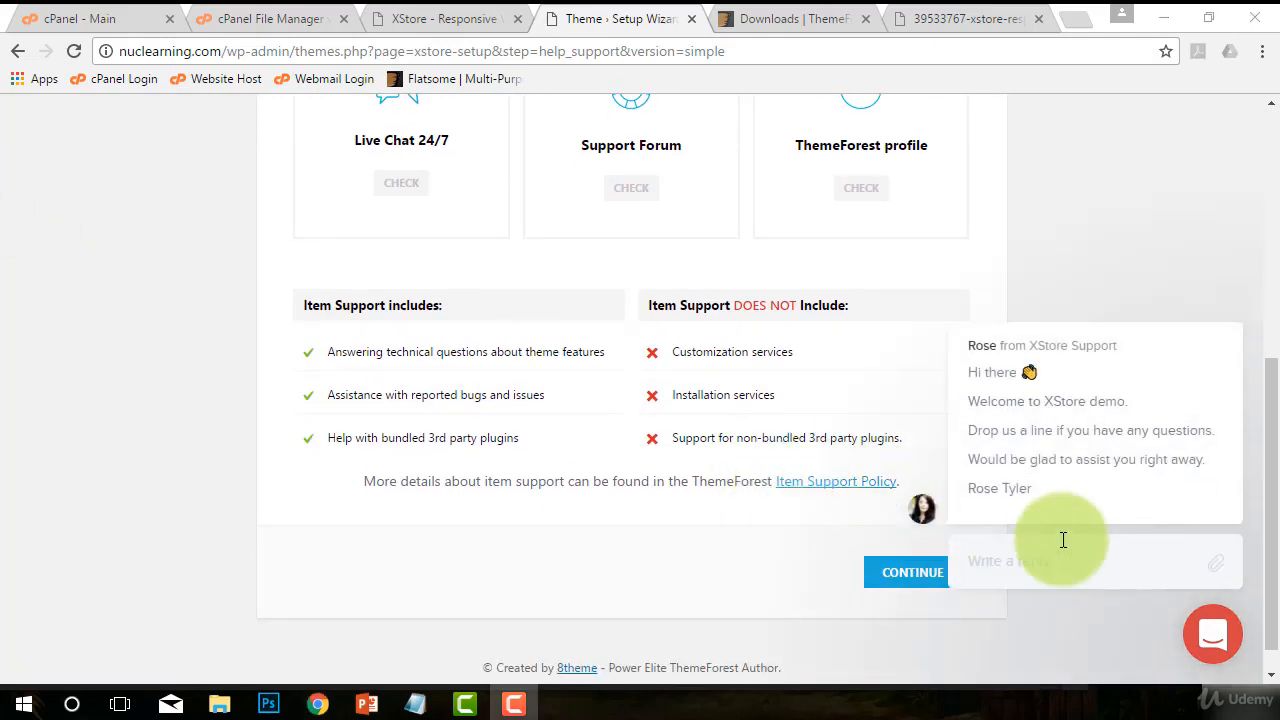
mouse_move(988, 462)
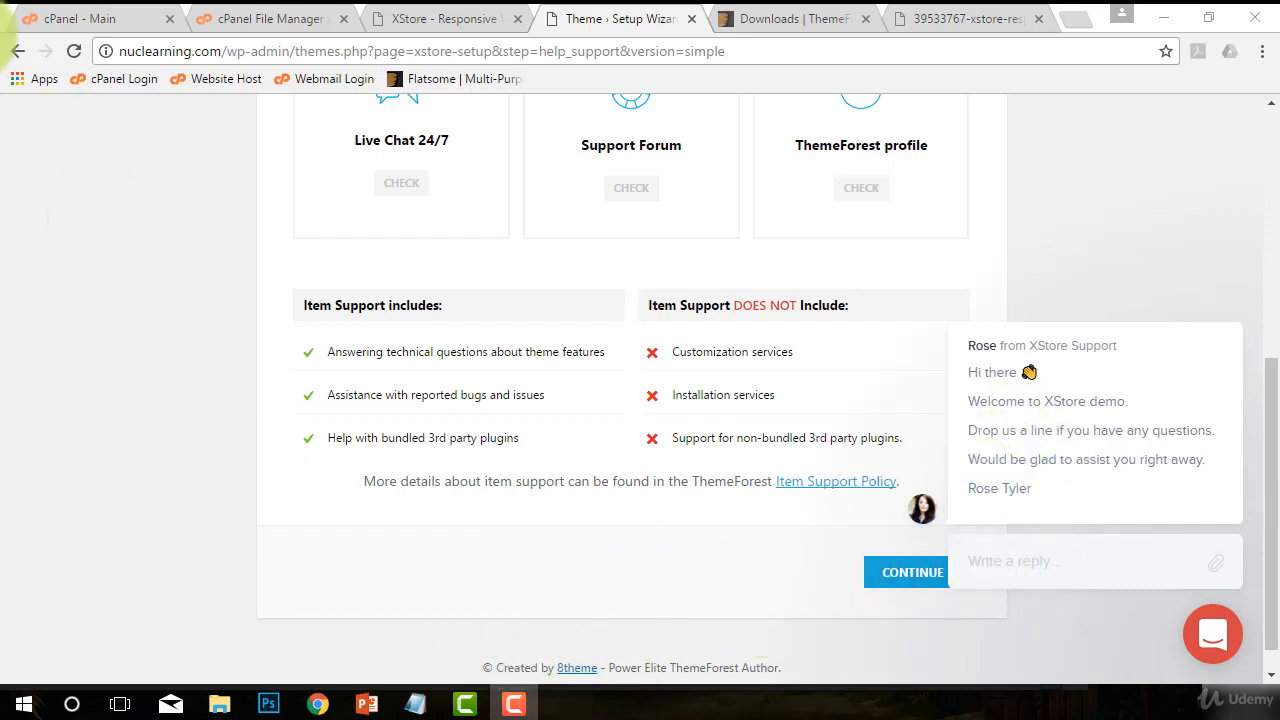
scroll(769, 514, "down", 1)
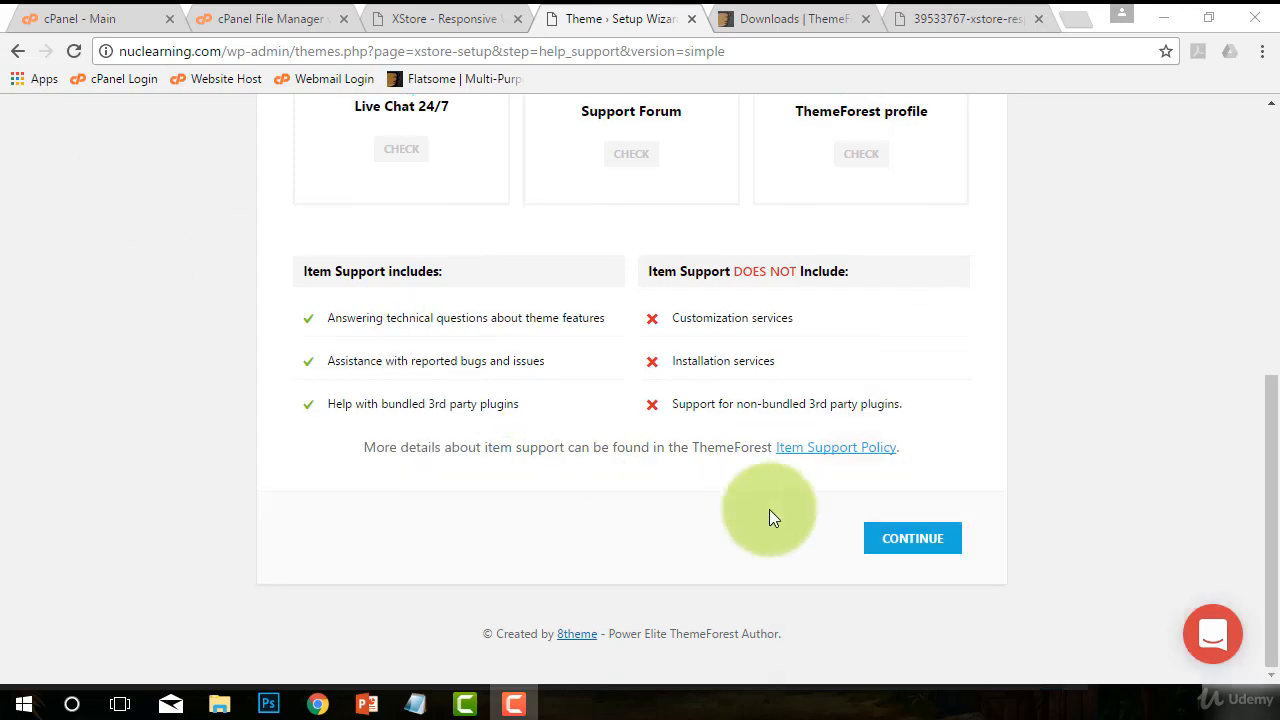
left_click(925, 553)
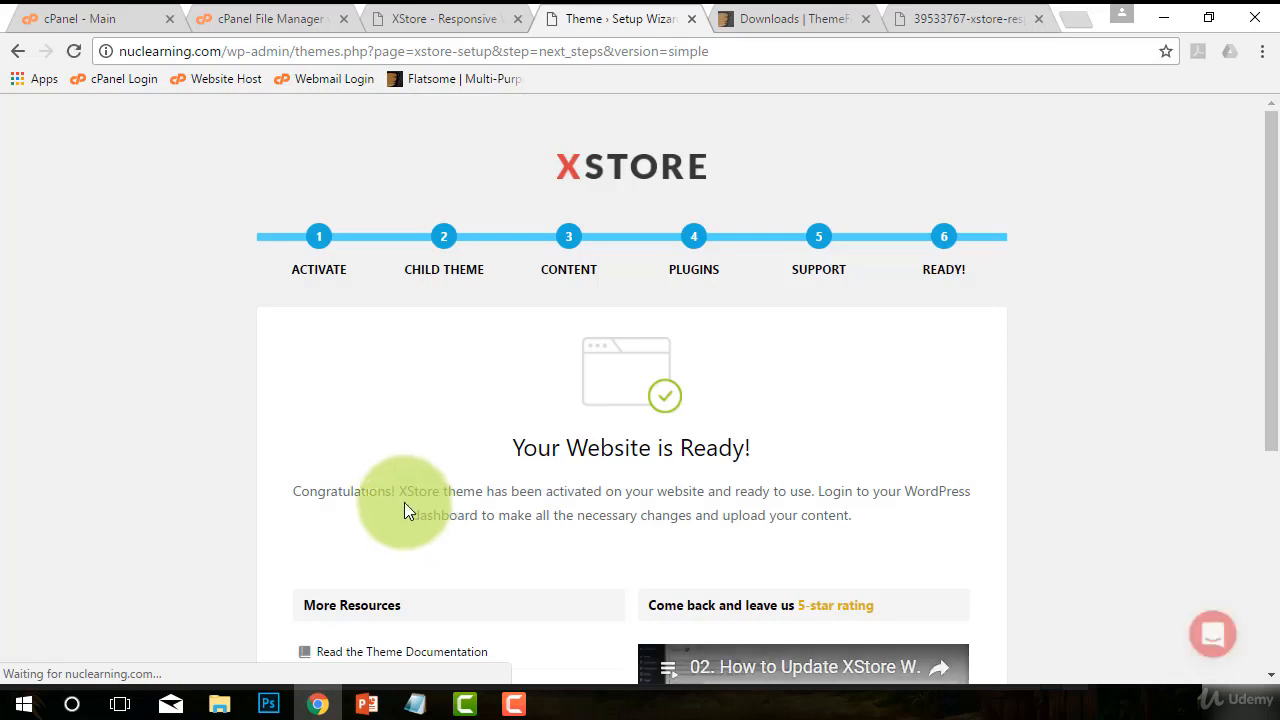
- Finish the setup wizard by opening the new website from the Ready page
scroll(215, 437, "down", 2)
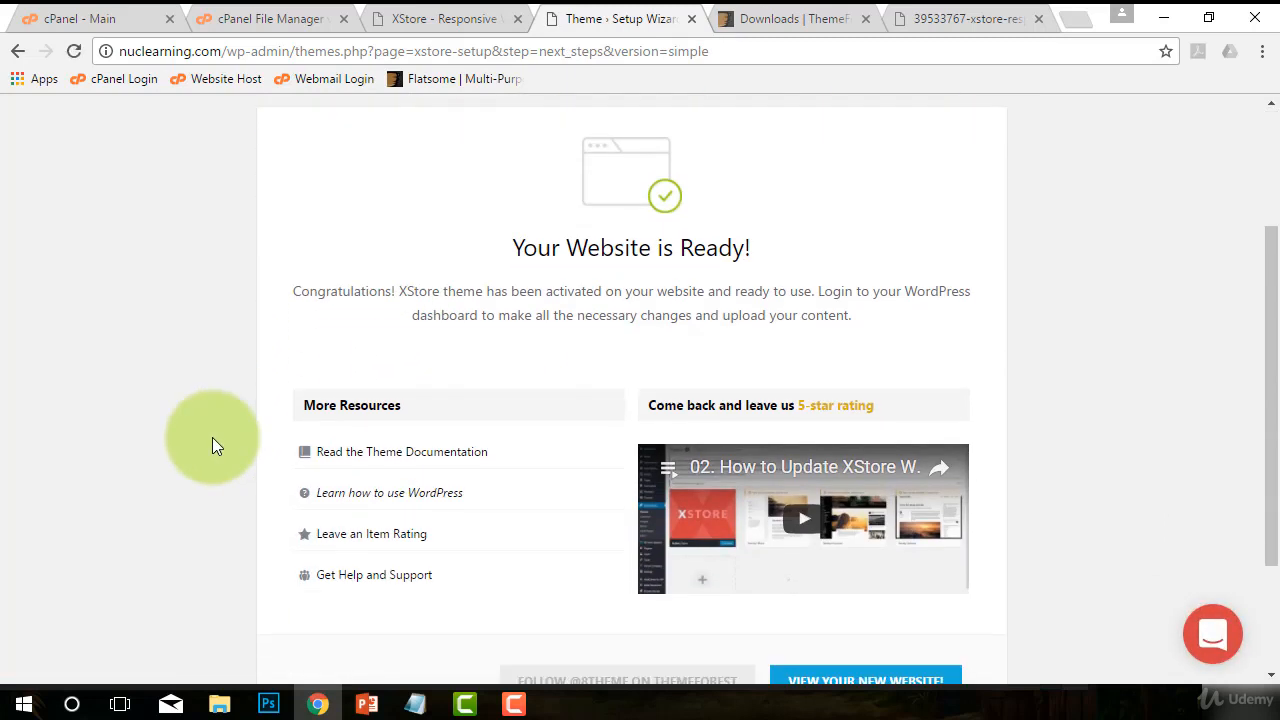
scroll(212, 446, "down", 2)
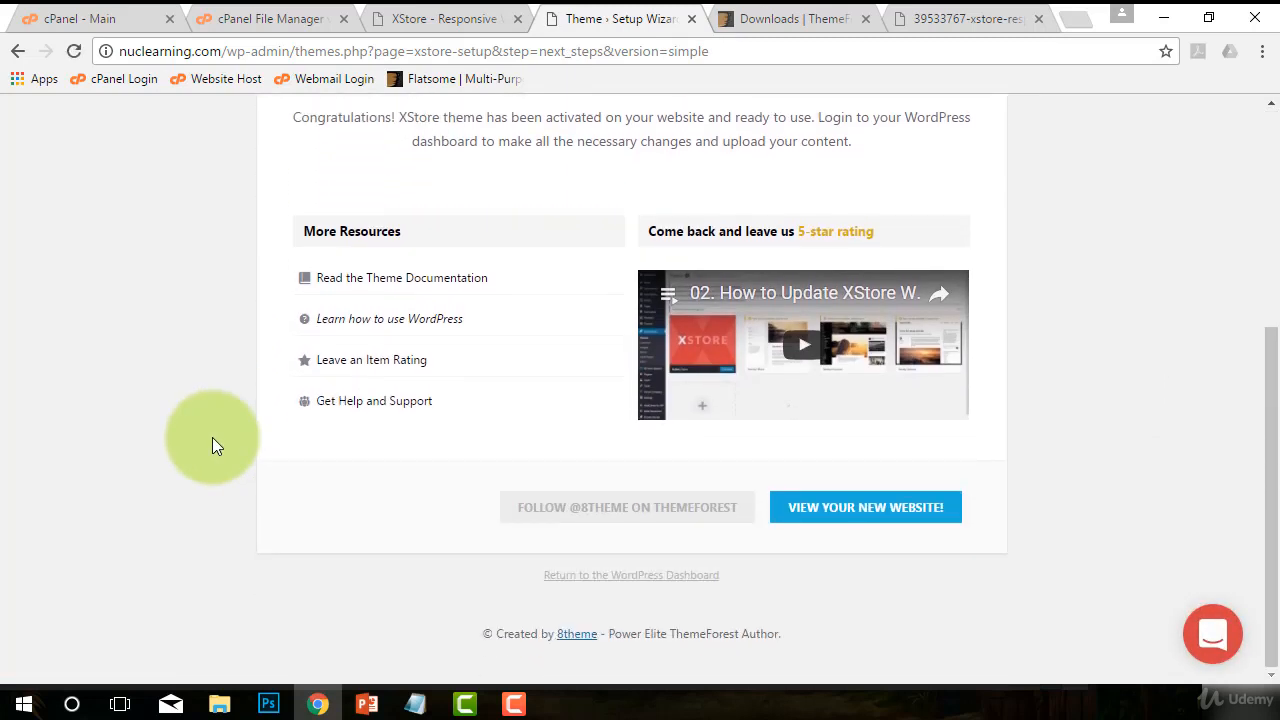
left_click(838, 507)
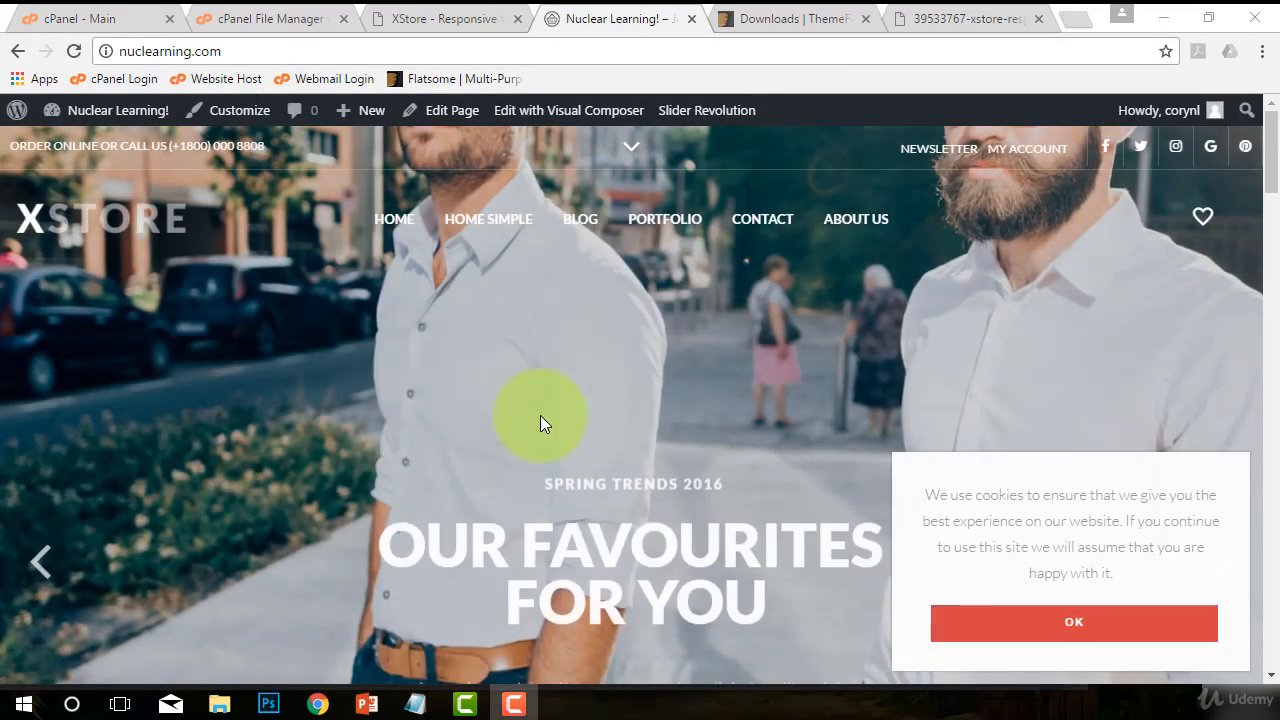
- Look through the imported demo homepage from header to footer and go back to the WordPress dashboard
scroll(732, 504, "down", 6)
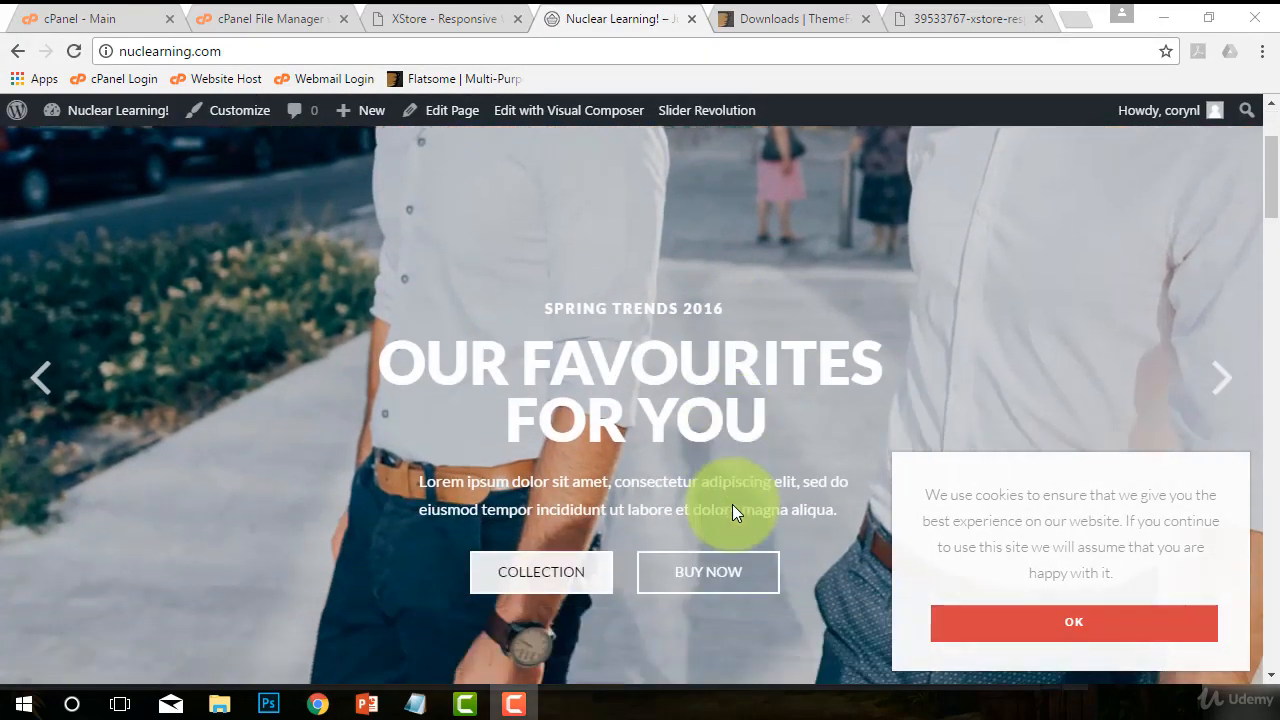
scroll(726, 521, "down", 4)
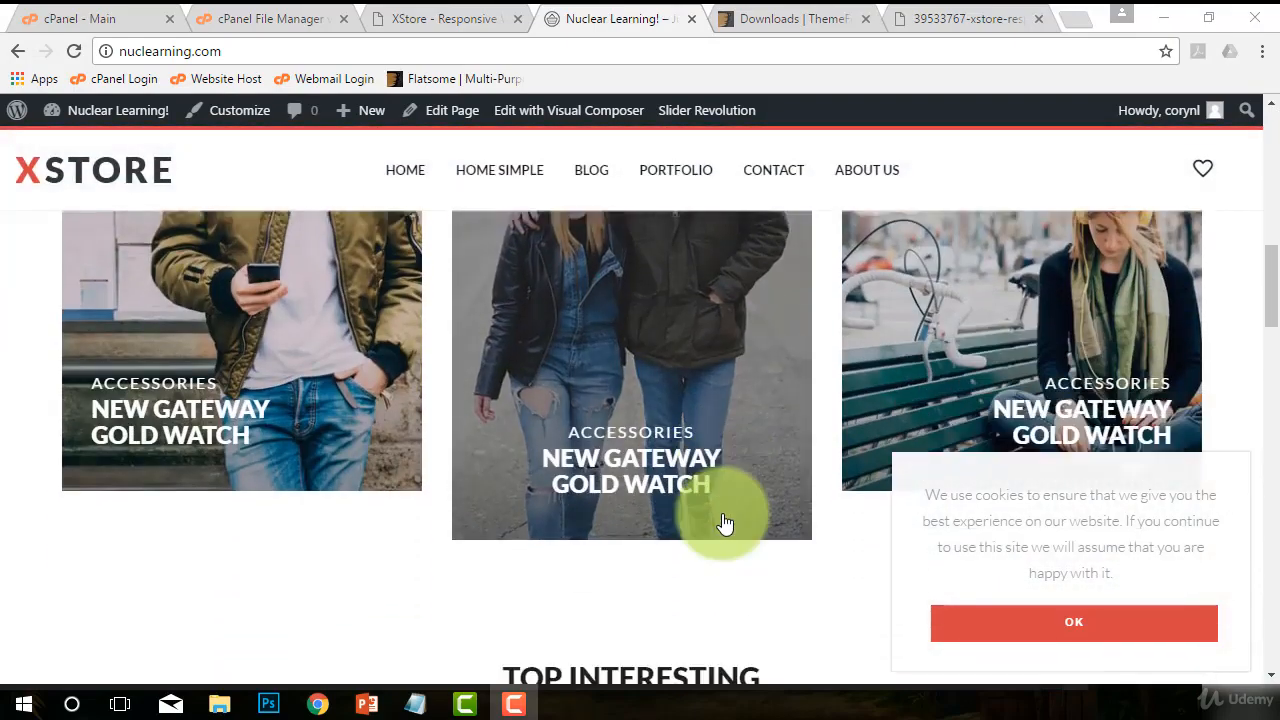
scroll(330, 493, "down", 10)
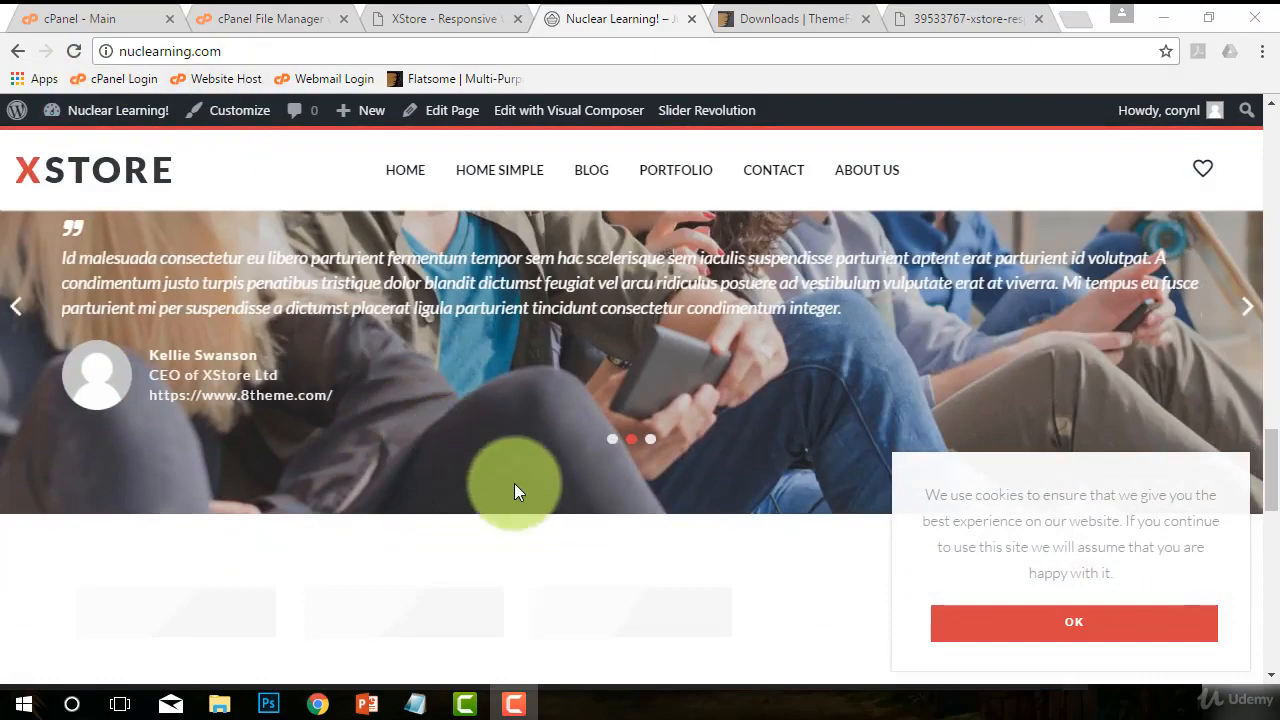
scroll(559, 491, "down", 10)
scroll(699, 511, "up", 10)
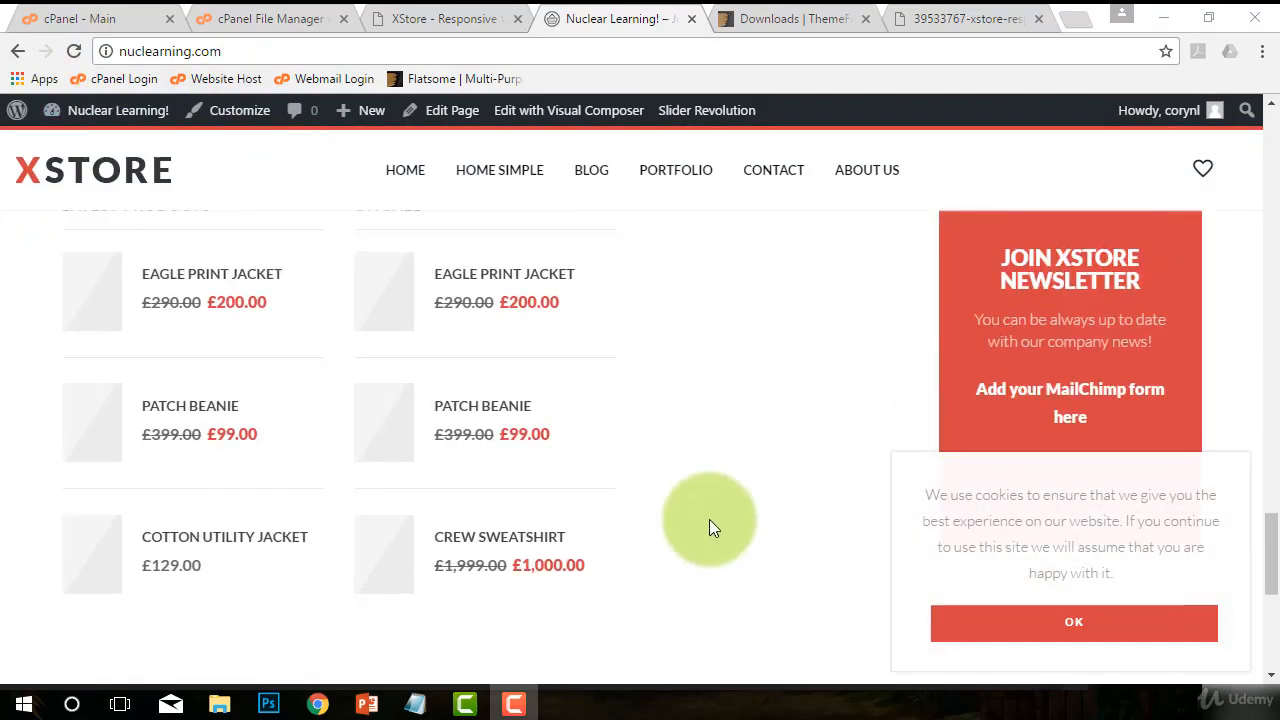
scroll(668, 640, "up", 15)
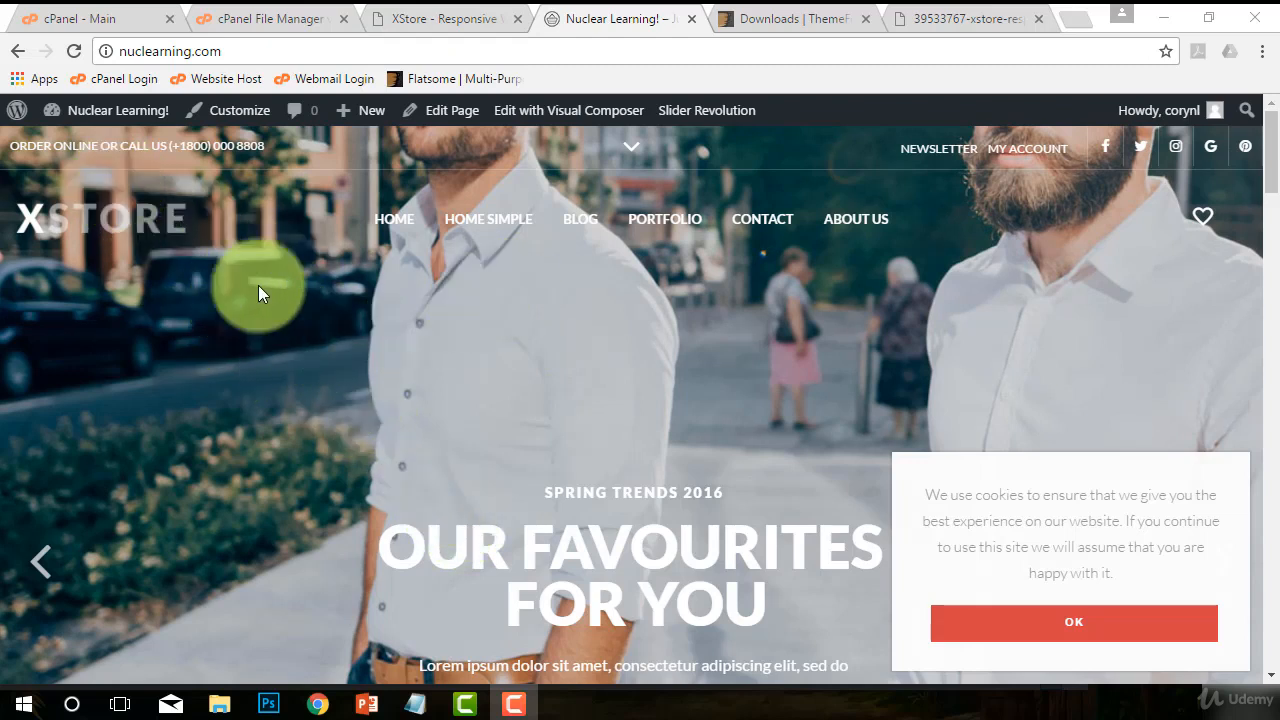
mouse_move(94, 116)
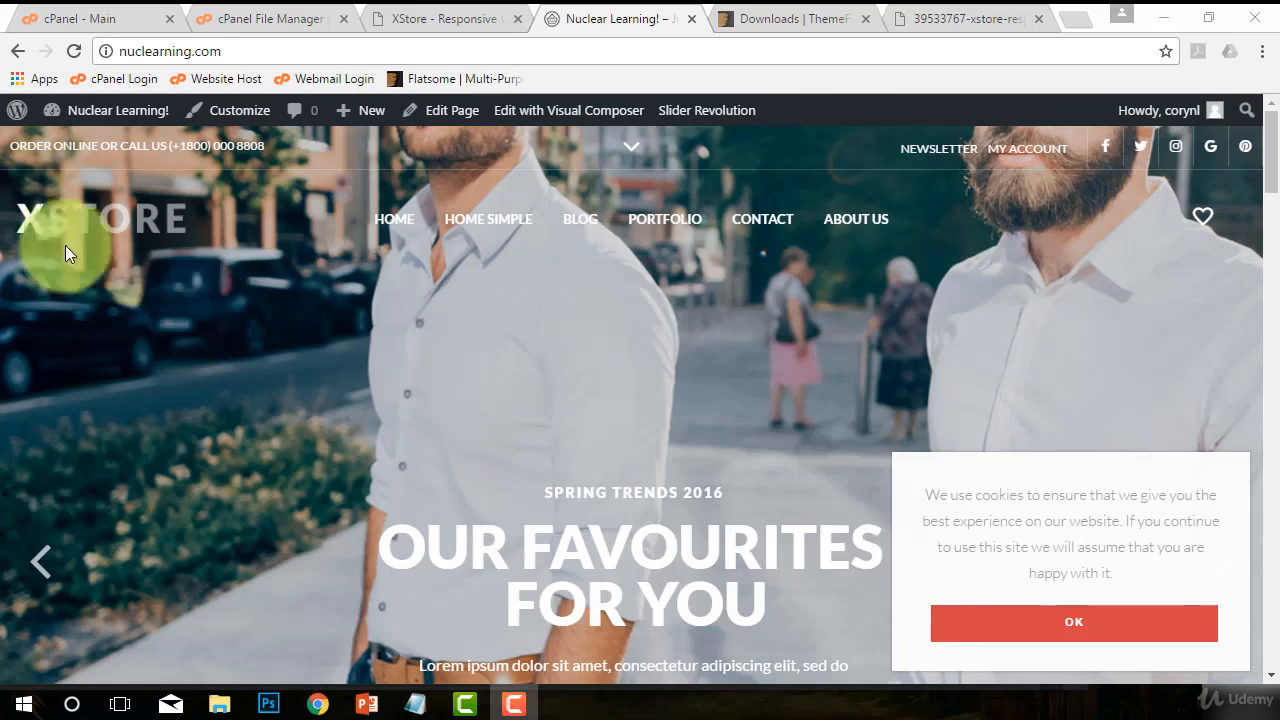
left_click(88, 118)
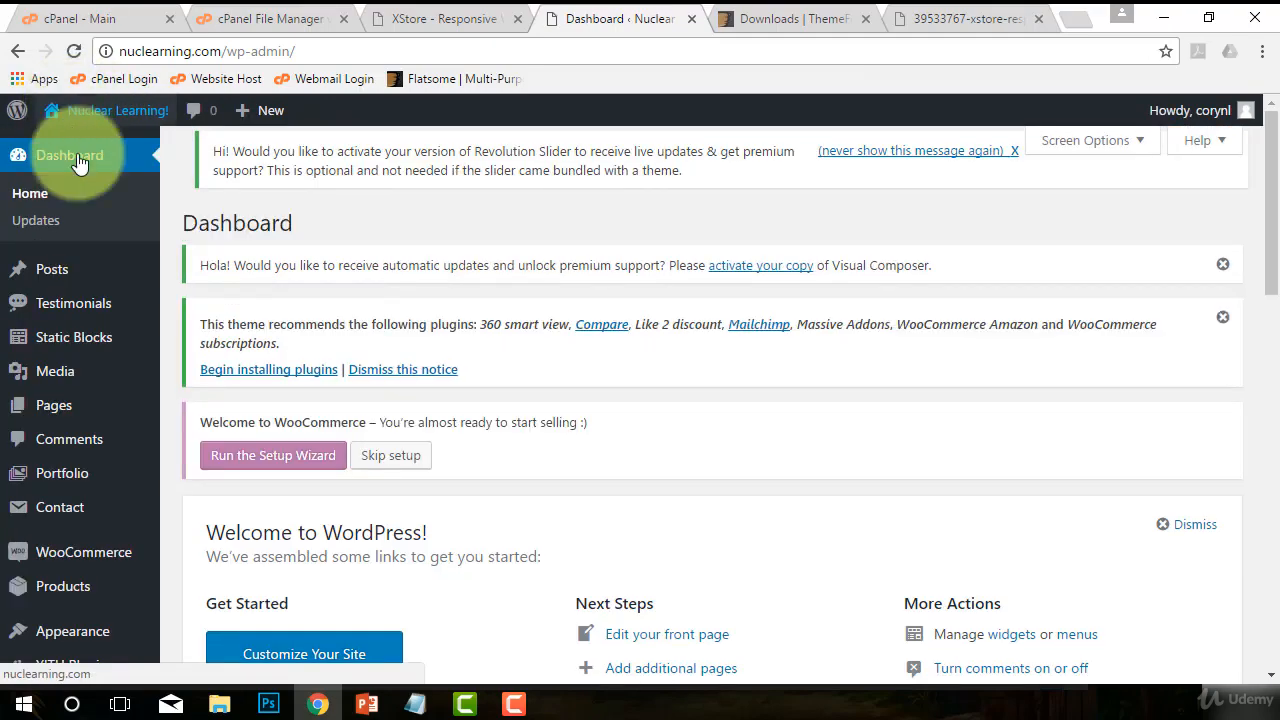
- Examine the dashboard's admin menu for entries related to the theme and plugins, including YITH Plugins, 8Theme Options, Contact and WooCommerce
scroll(94, 386, "down", 3)
scroll(94, 386, "down", 3)
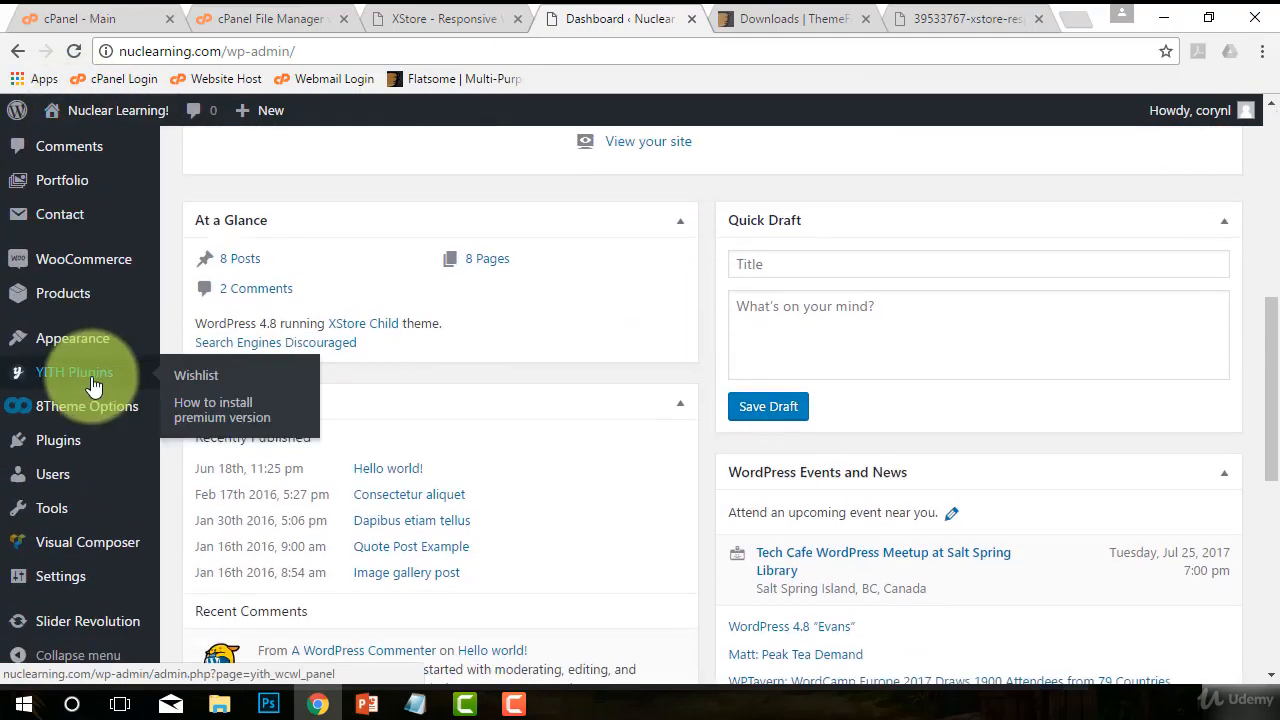
scroll(80, 400, "up", 6)
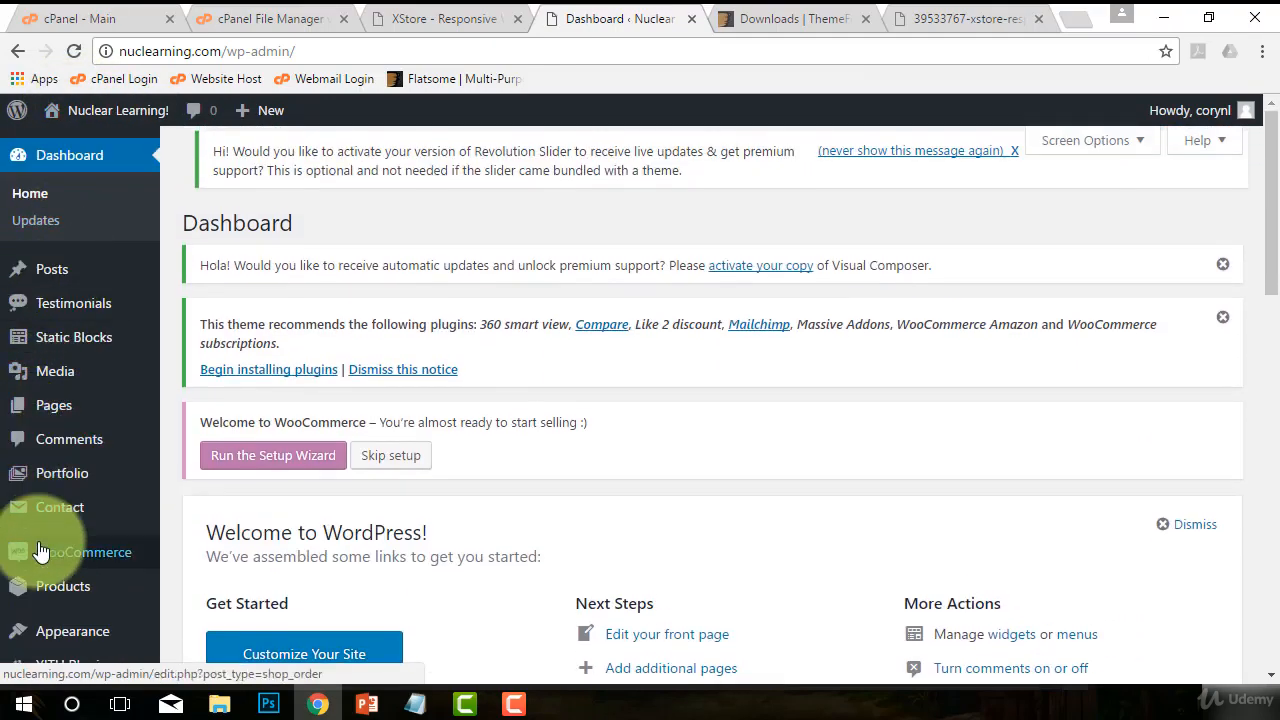
scroll(35, 520, "down", 2)
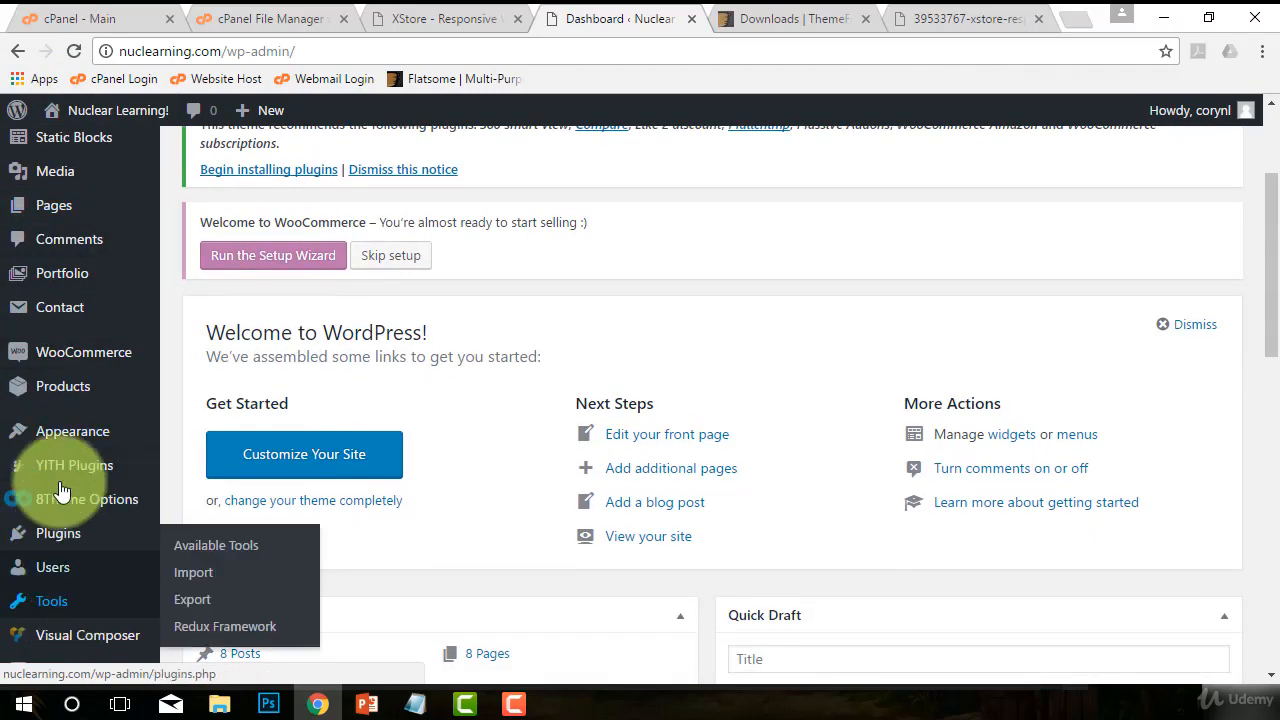
scroll(60, 490, "up", 3)
scroll(63, 470, "down", 4)
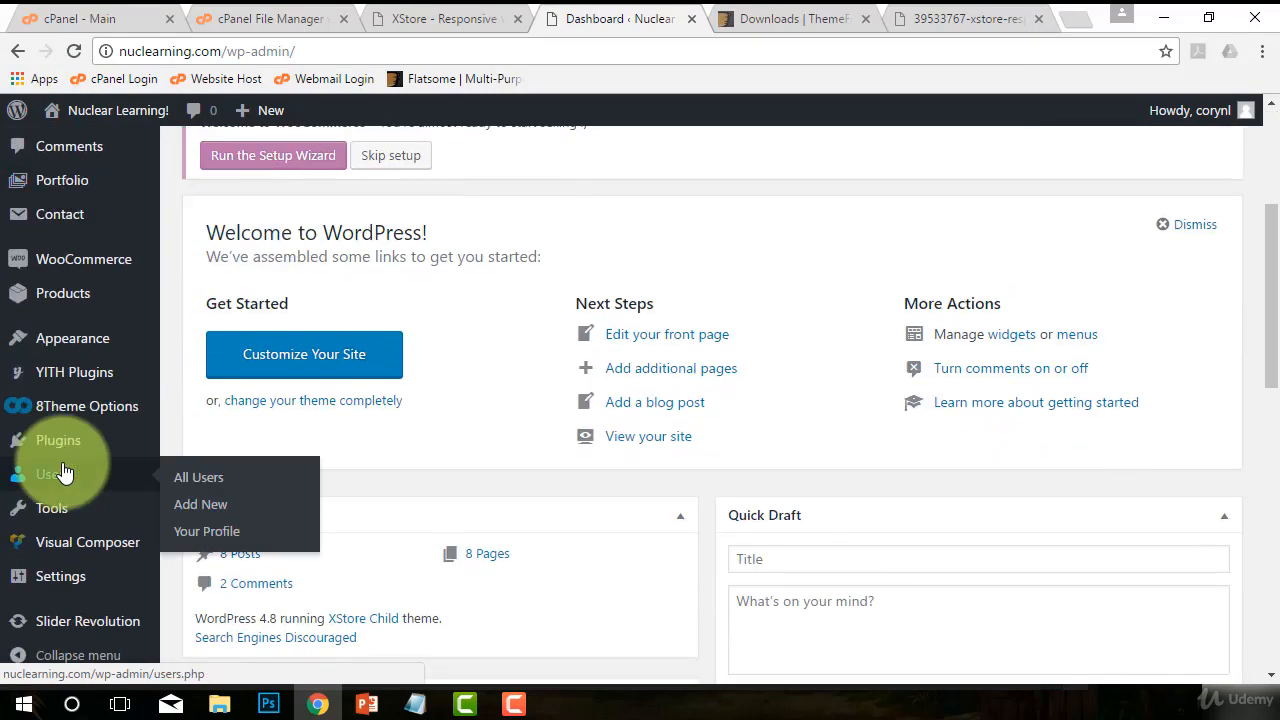
mouse_move(53, 425)
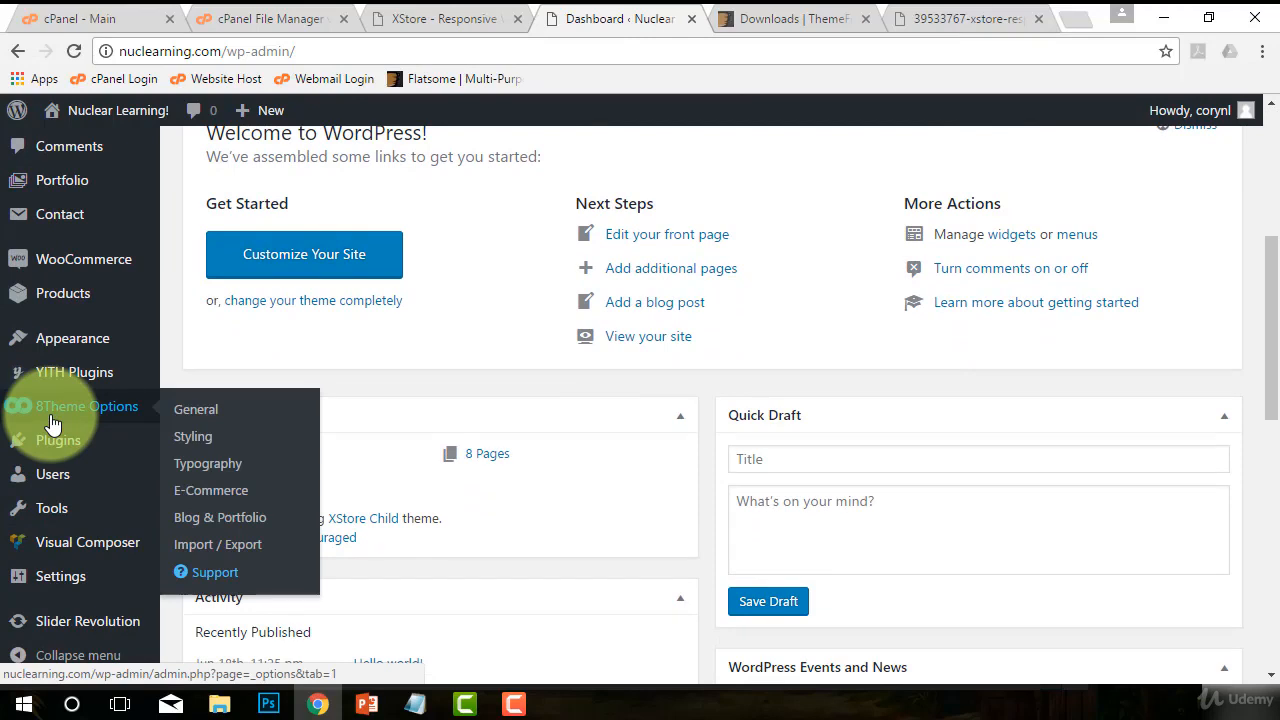
scroll(50, 420, "up", 1)
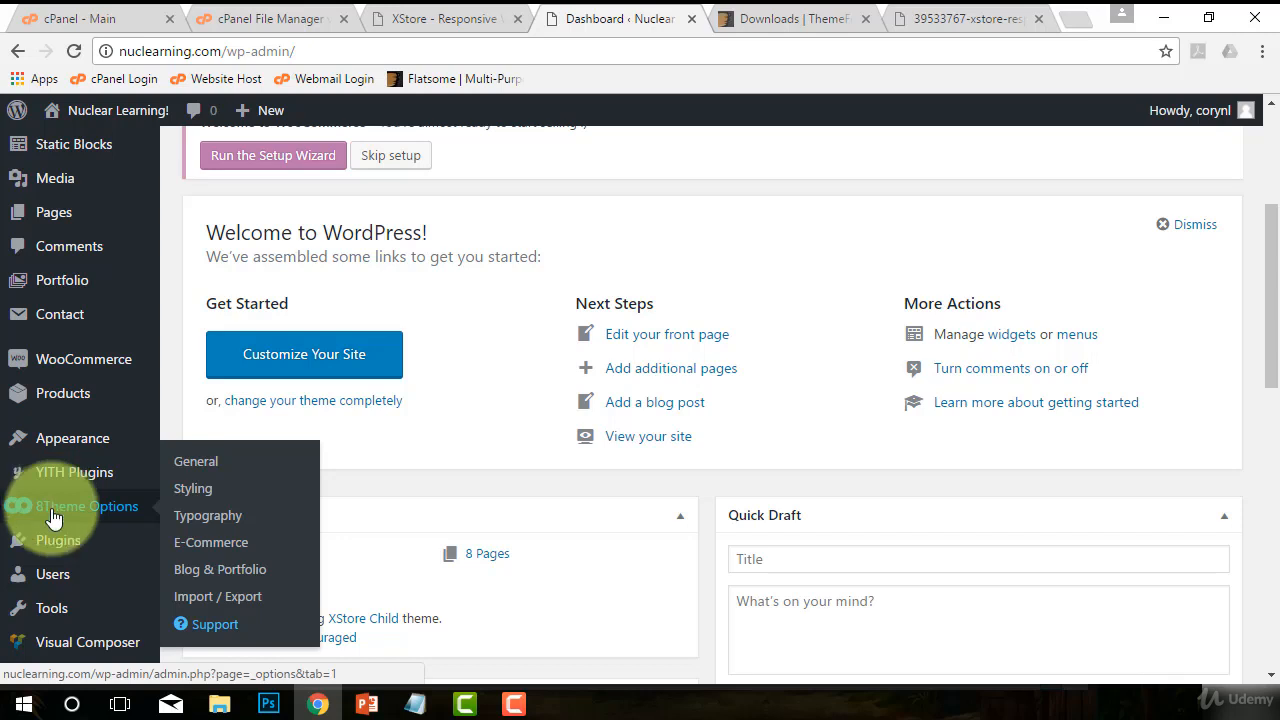
scroll(53, 517, "up", 2)
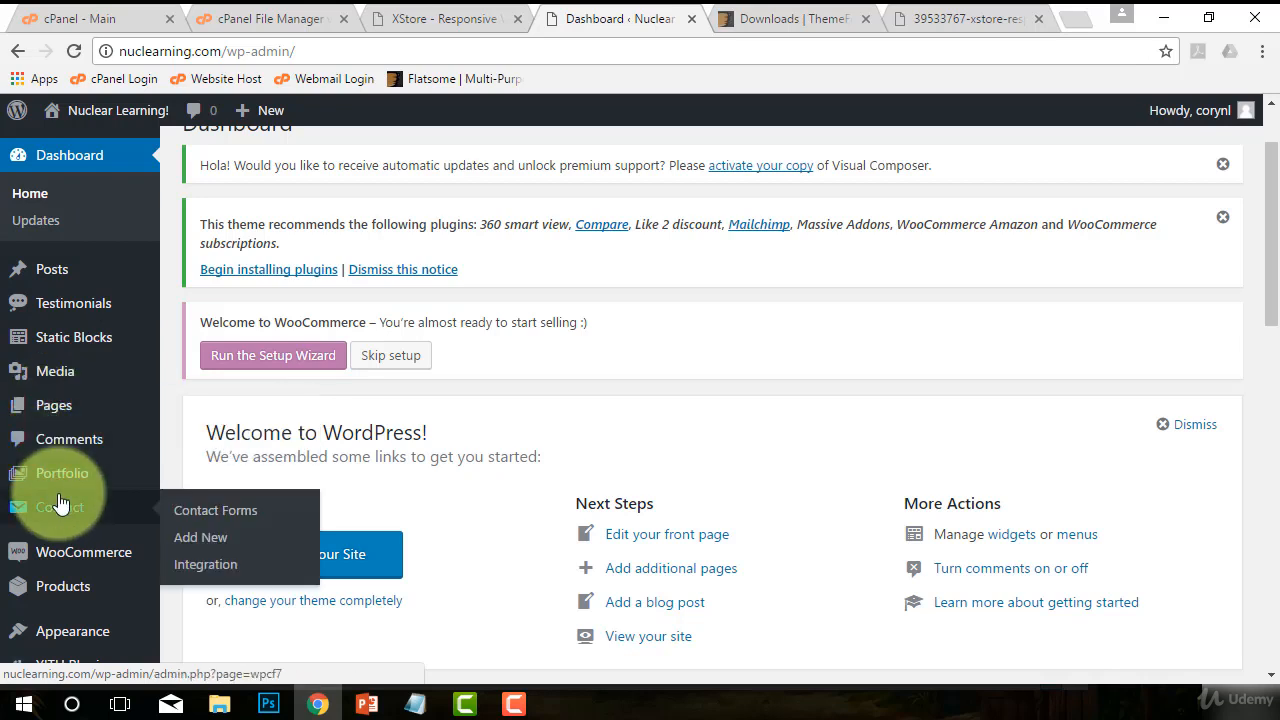
mouse_move(55, 565)
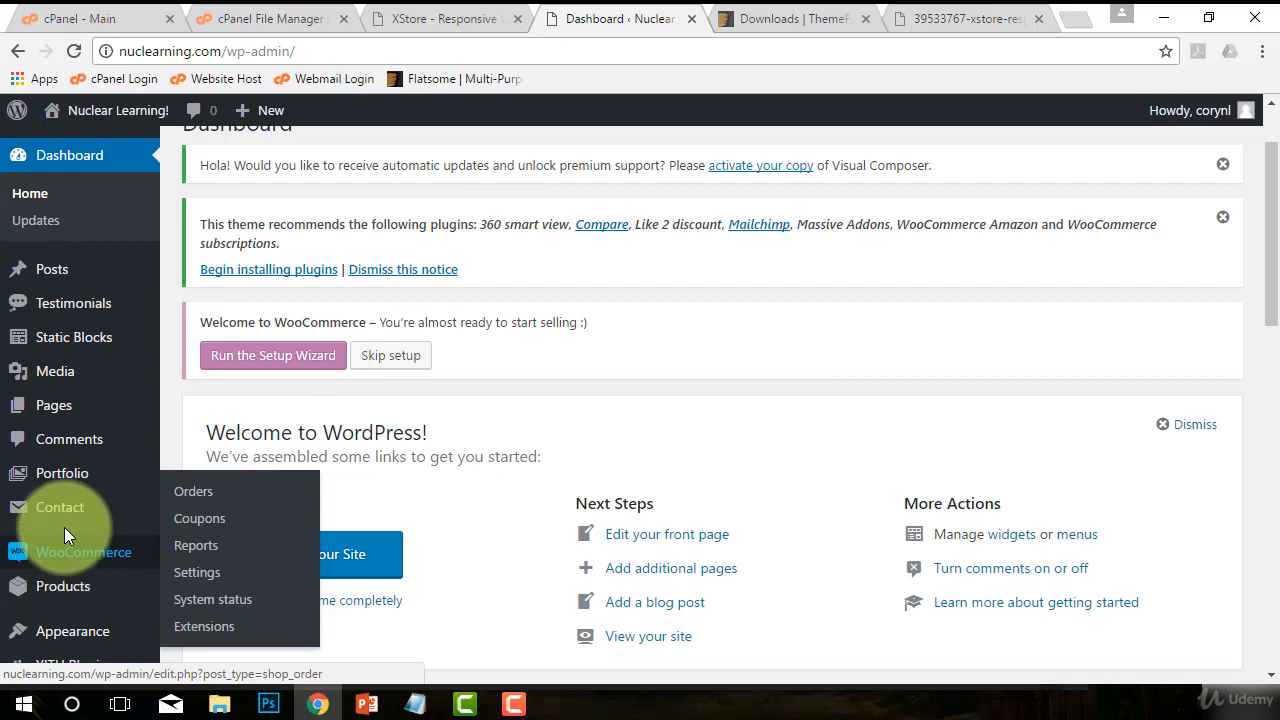
scroll(64, 527, "up", 1)
mouse_move(62, 522)
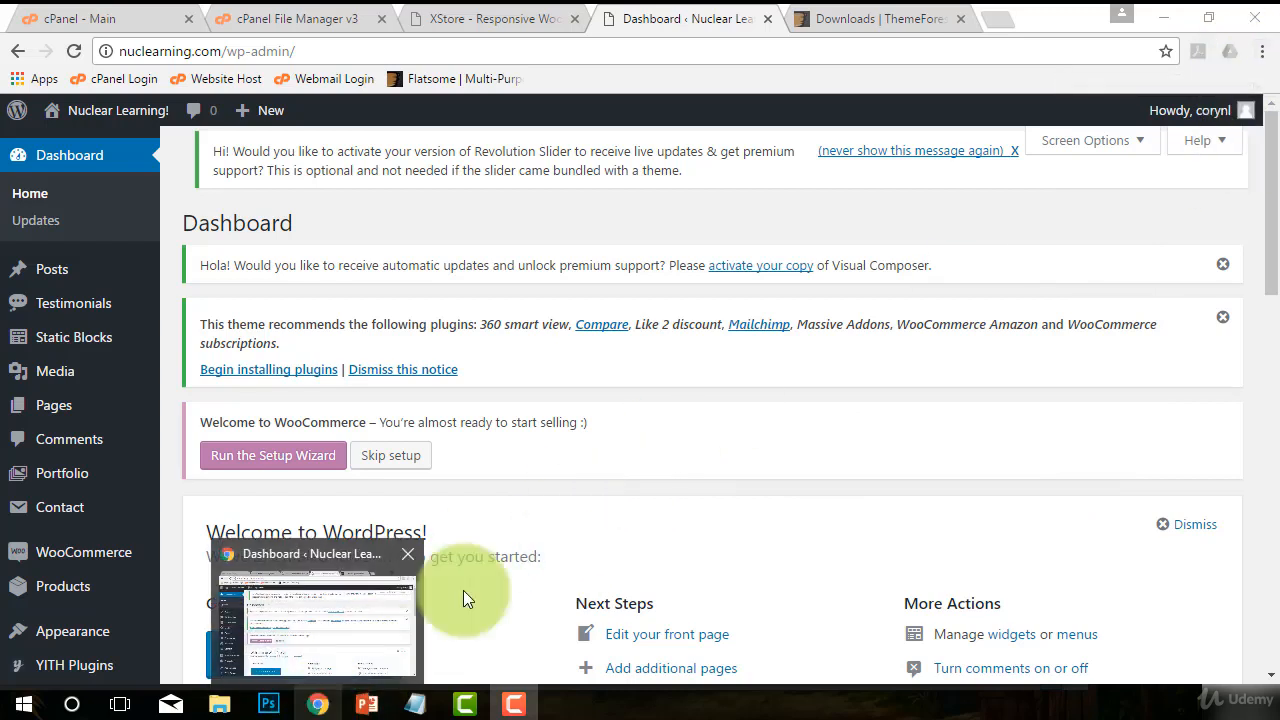
- Open nuclearning.com in a new incognito window to view the site as a logged-out visitor
left_click(1264, 52)
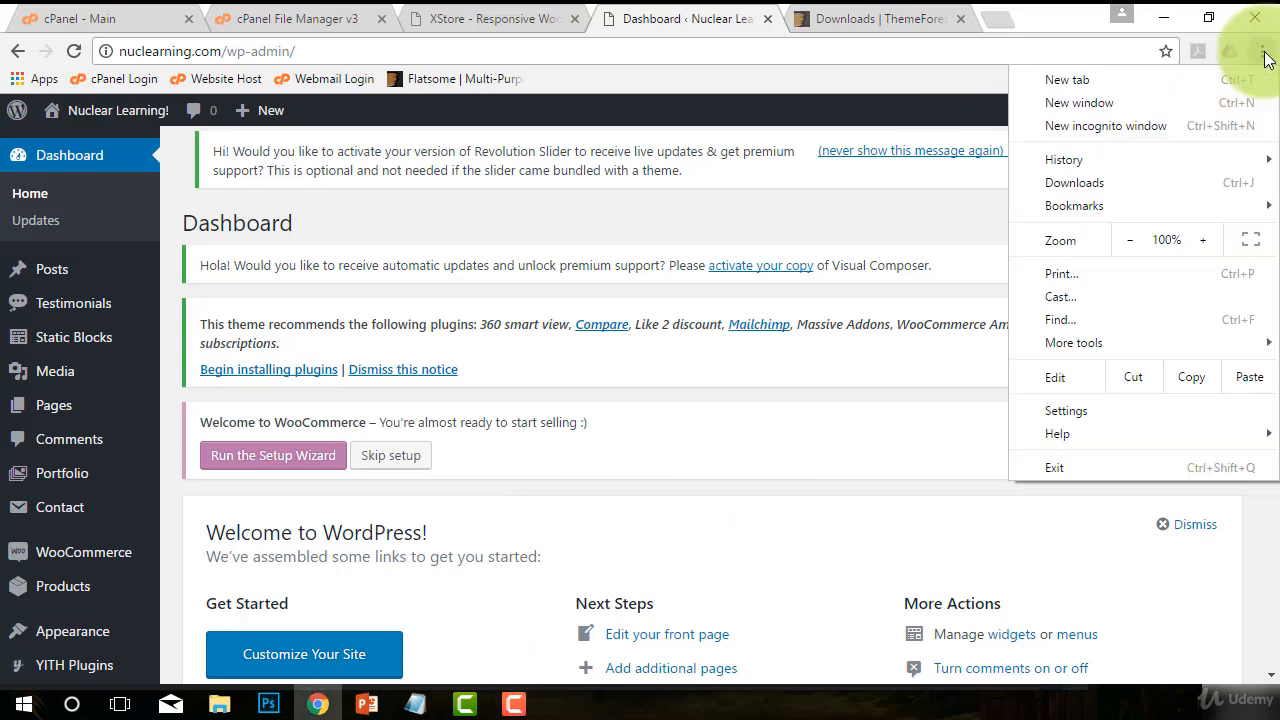
left_click(1072, 128)
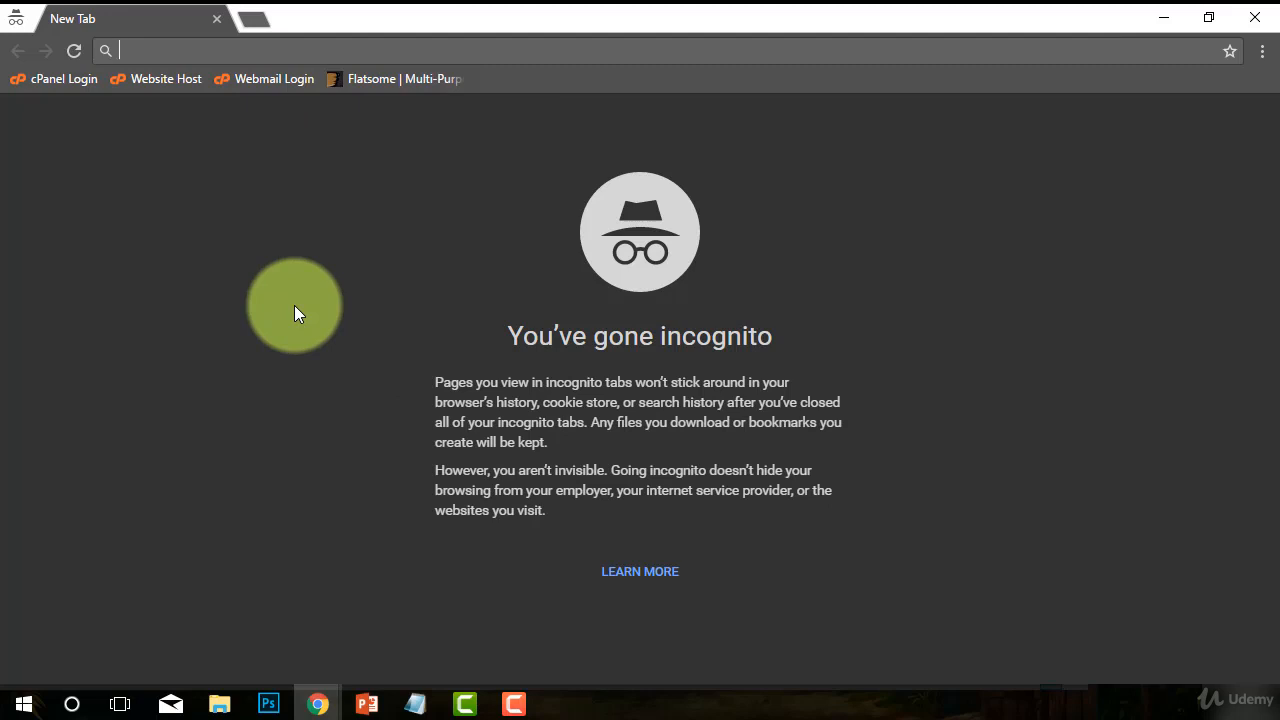
type("nuclearning.com")
key("Return")
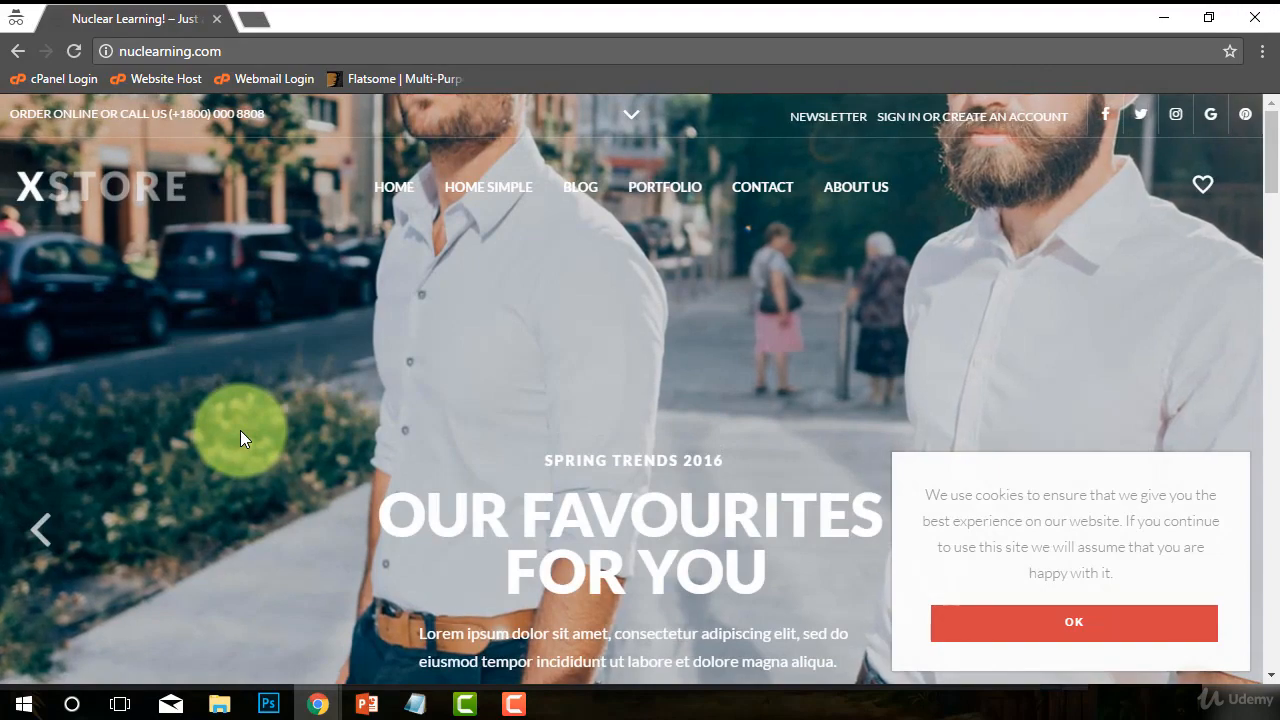
- Look through the logged-out homepage, checking the featured products, testimonials, product lists and footer
scroll(240, 430, "down", 5)
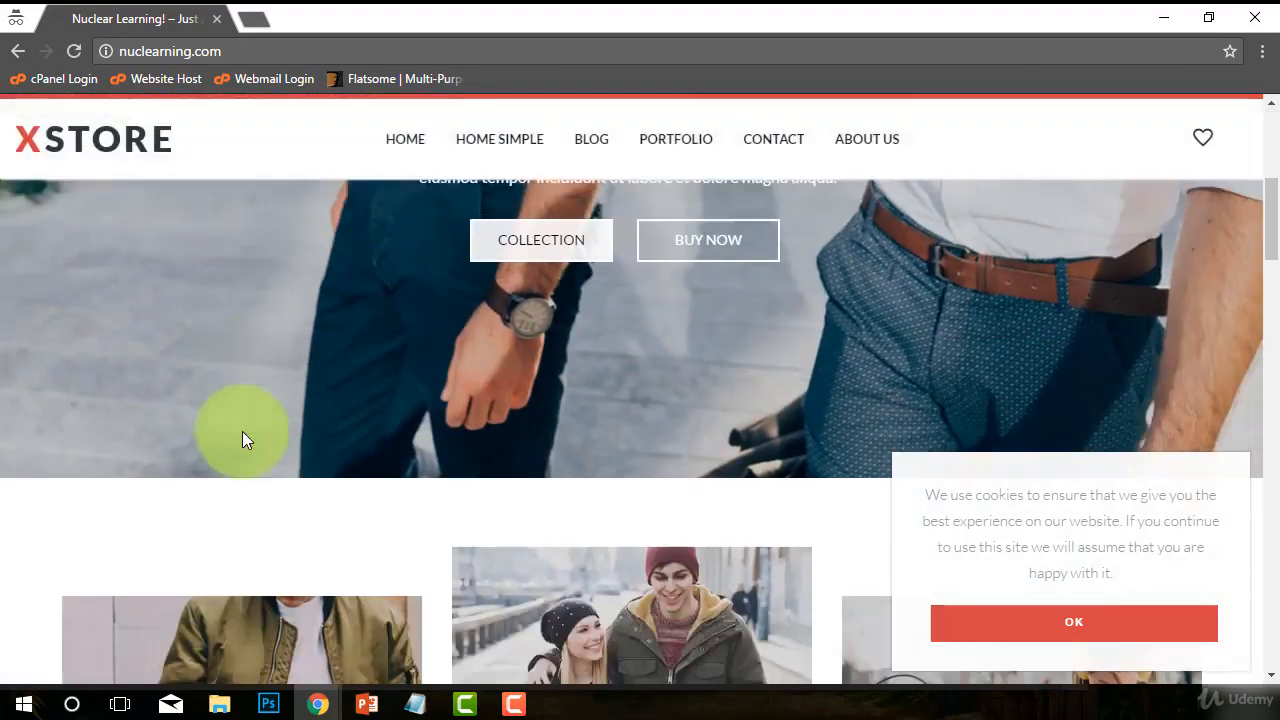
scroll(242, 438, "down", 8)
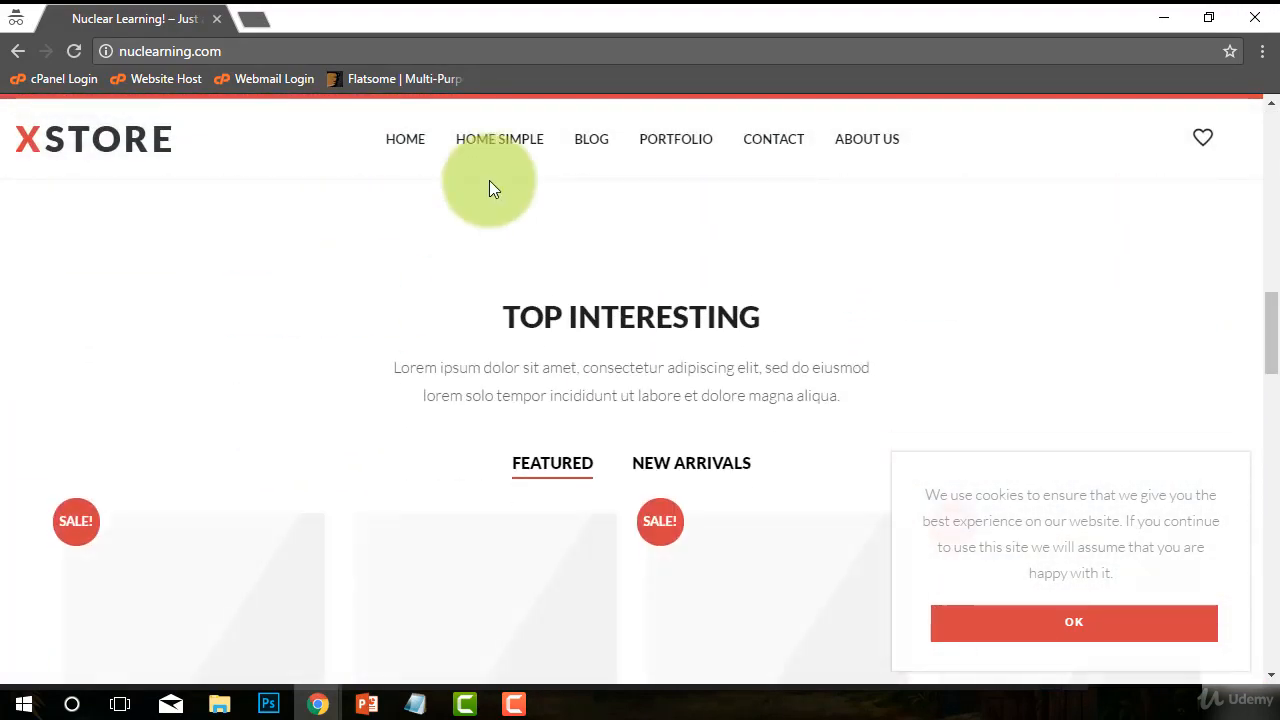
scroll(334, 464, "down", 3)
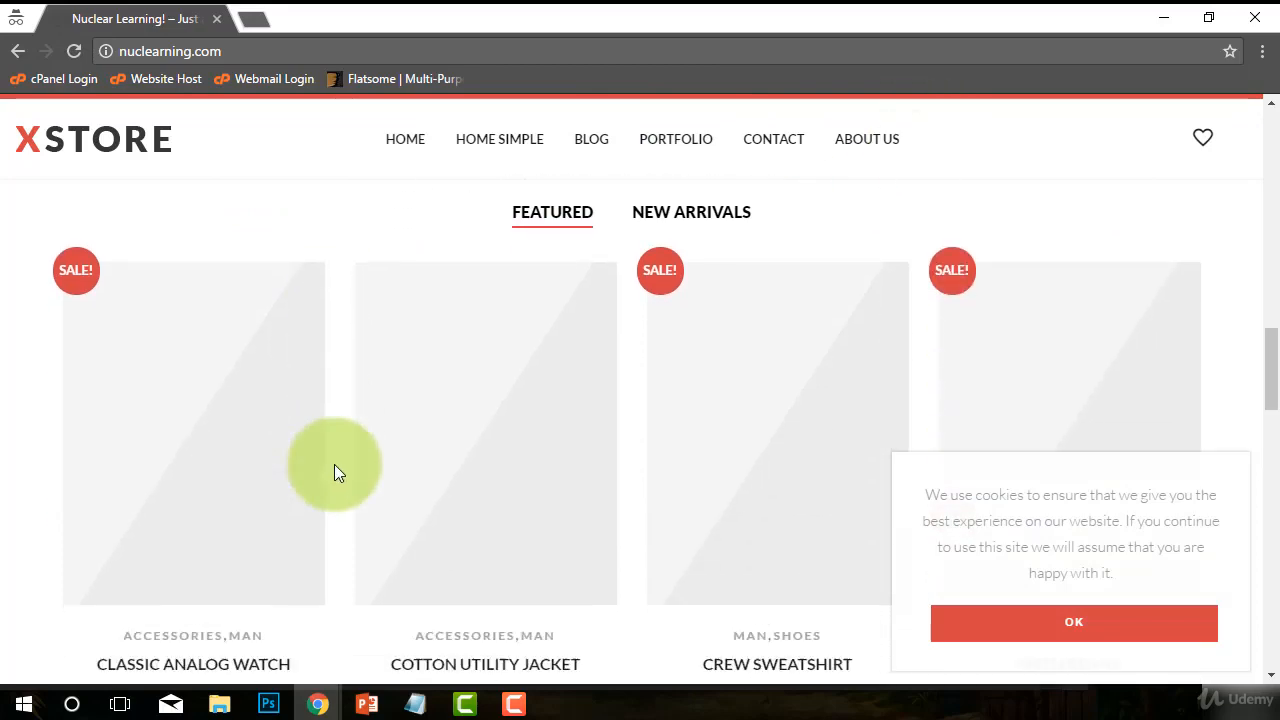
scroll(334, 464, "down", 5)
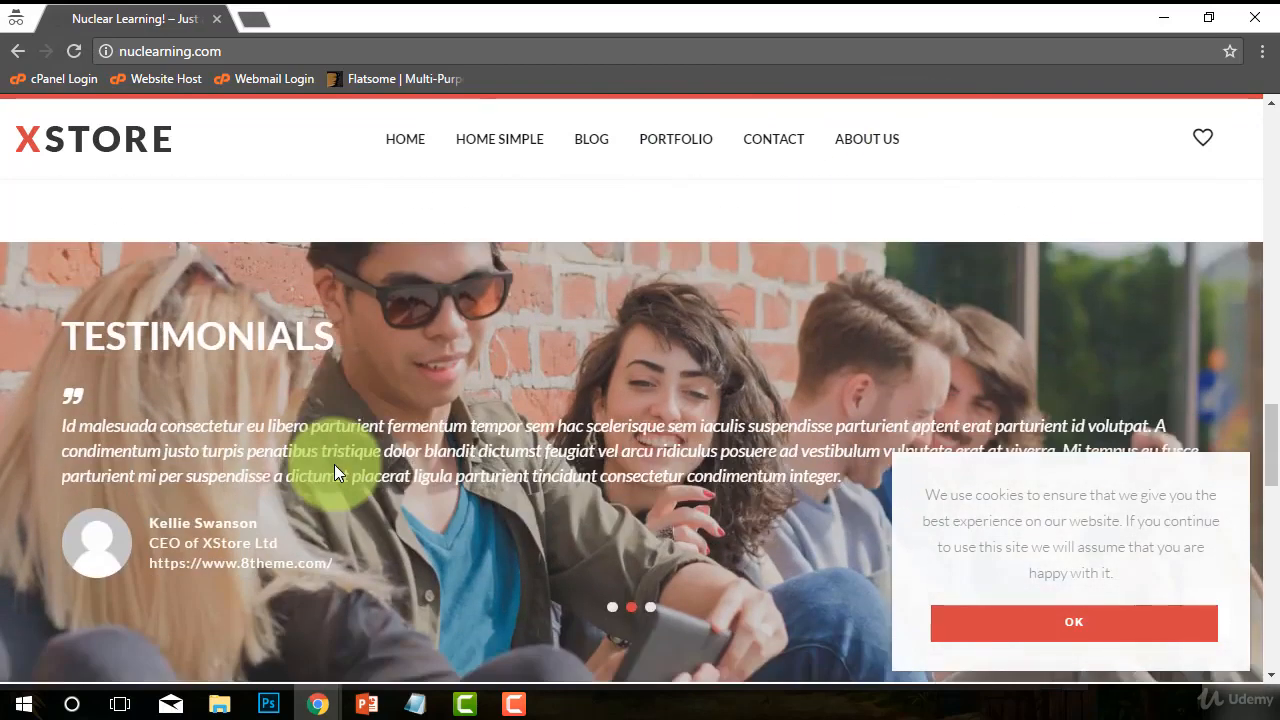
scroll(334, 464, "down", 6)
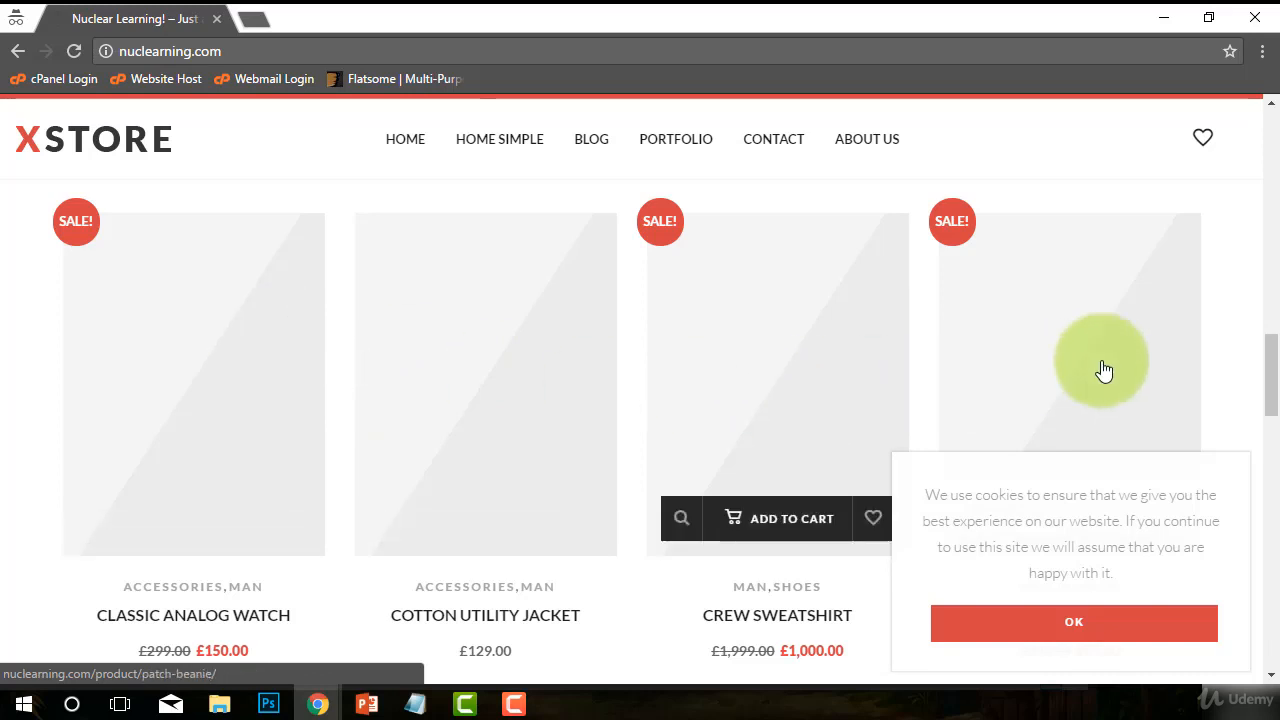
scroll(248, 458, "down", 2)
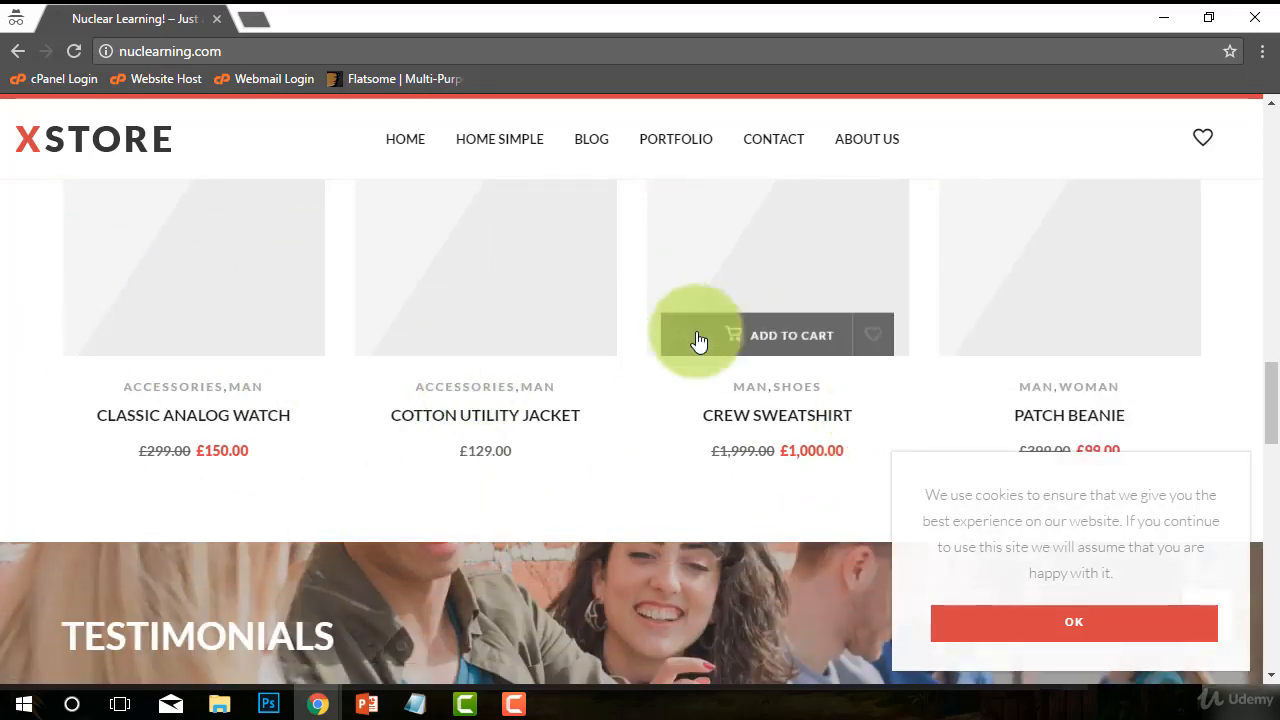
scroll(645, 487, "down", 4)
scroll(640, 484, "down", 10)
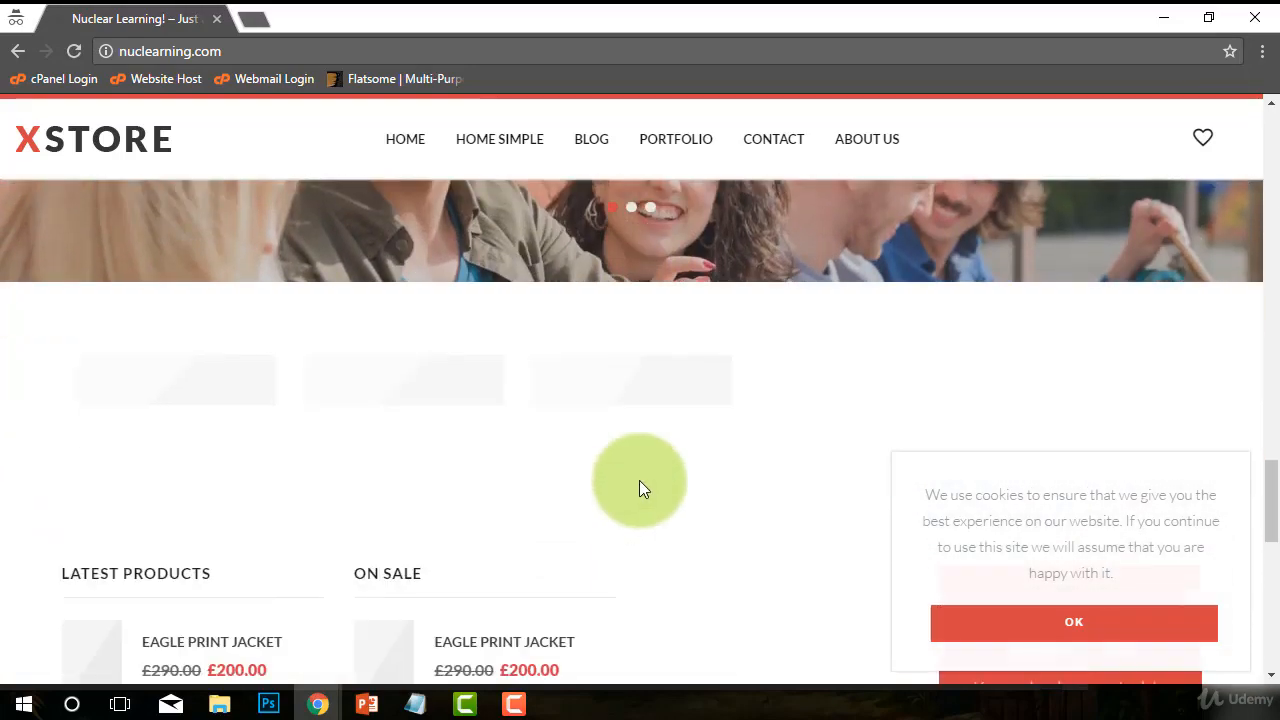
scroll(638, 484, "down", 2)
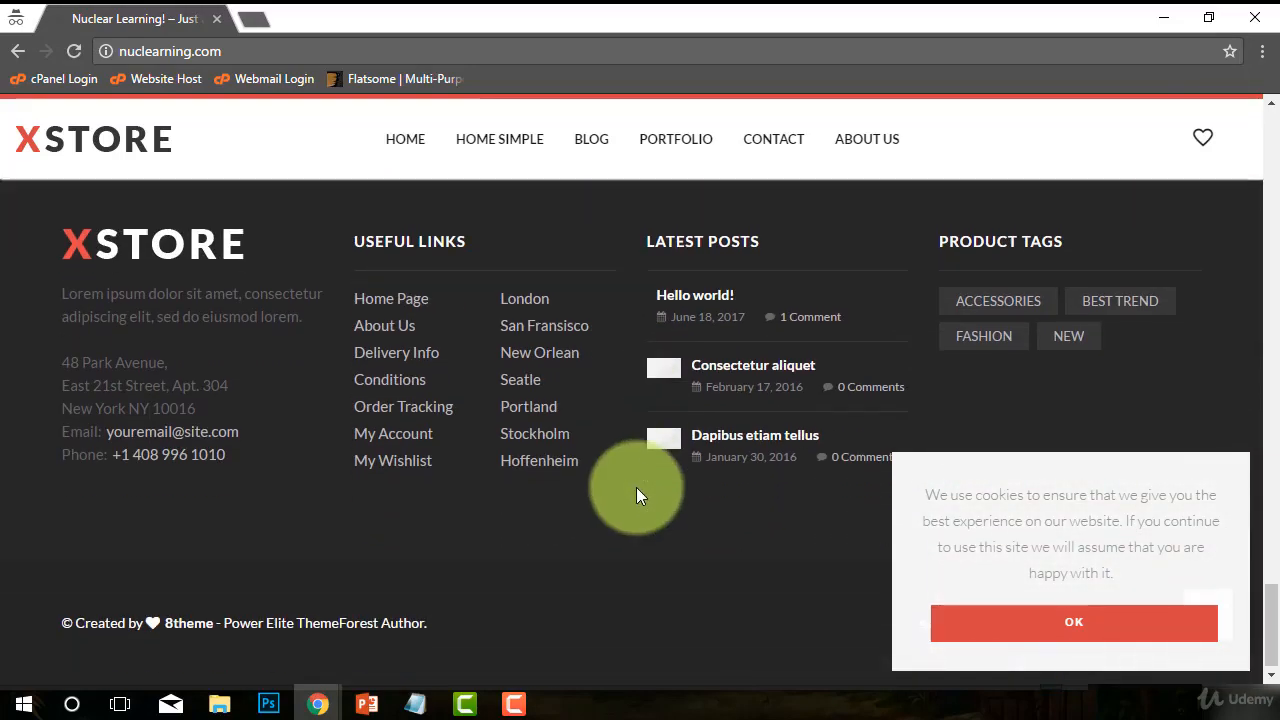
scroll(636, 487, "up", 8)
scroll(812, 367, "up", 4)
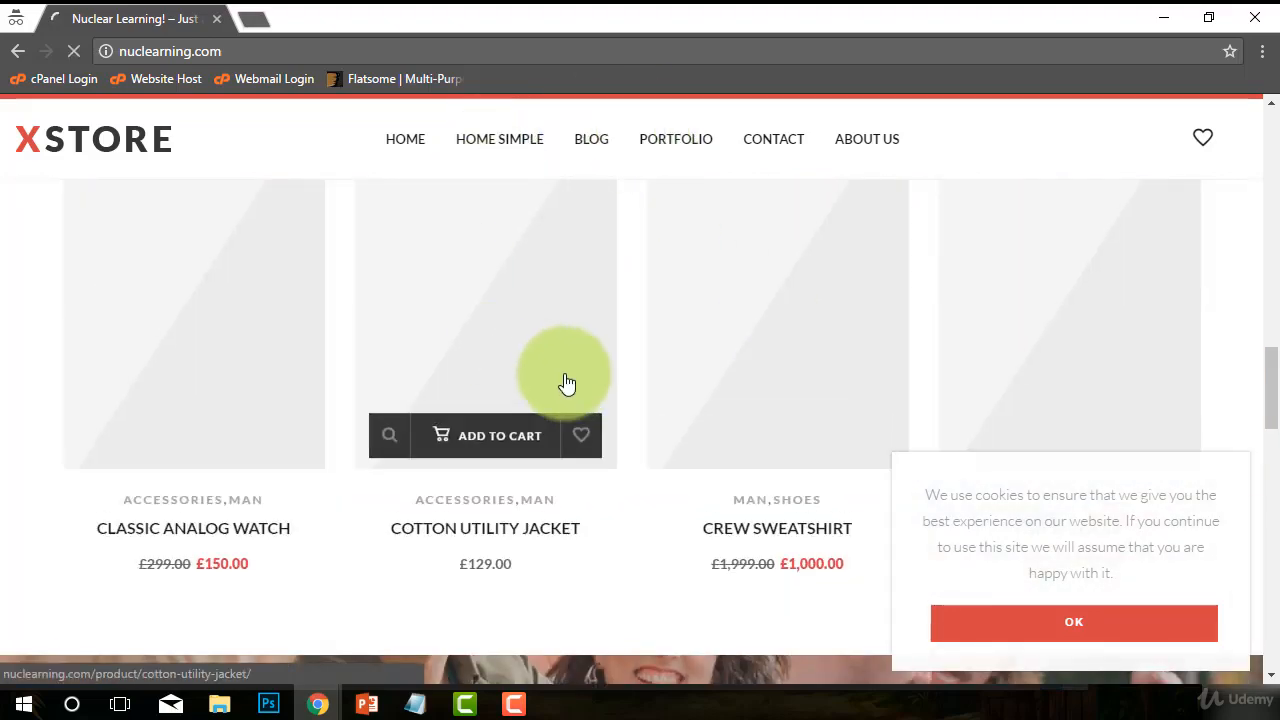
left_click(769, 390)
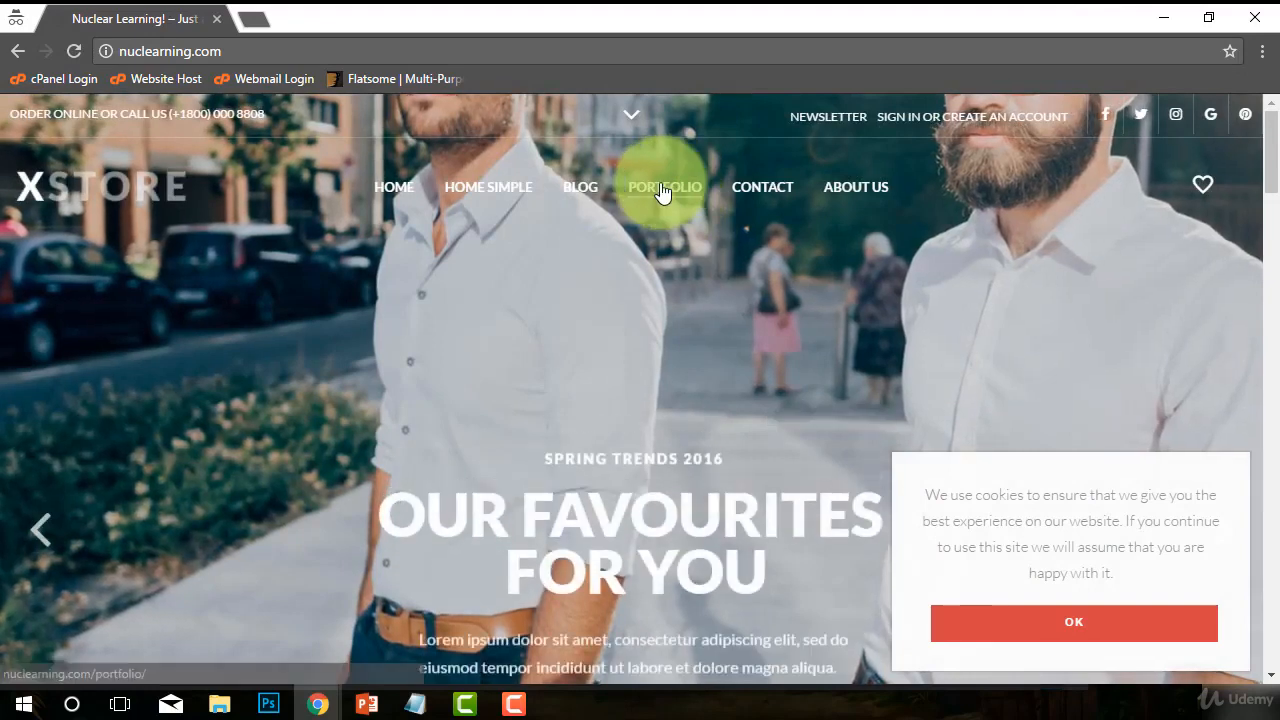
- Open the Portfolio page from the site navigation and look it over down to the footer and back to its header
left_click(661, 192)
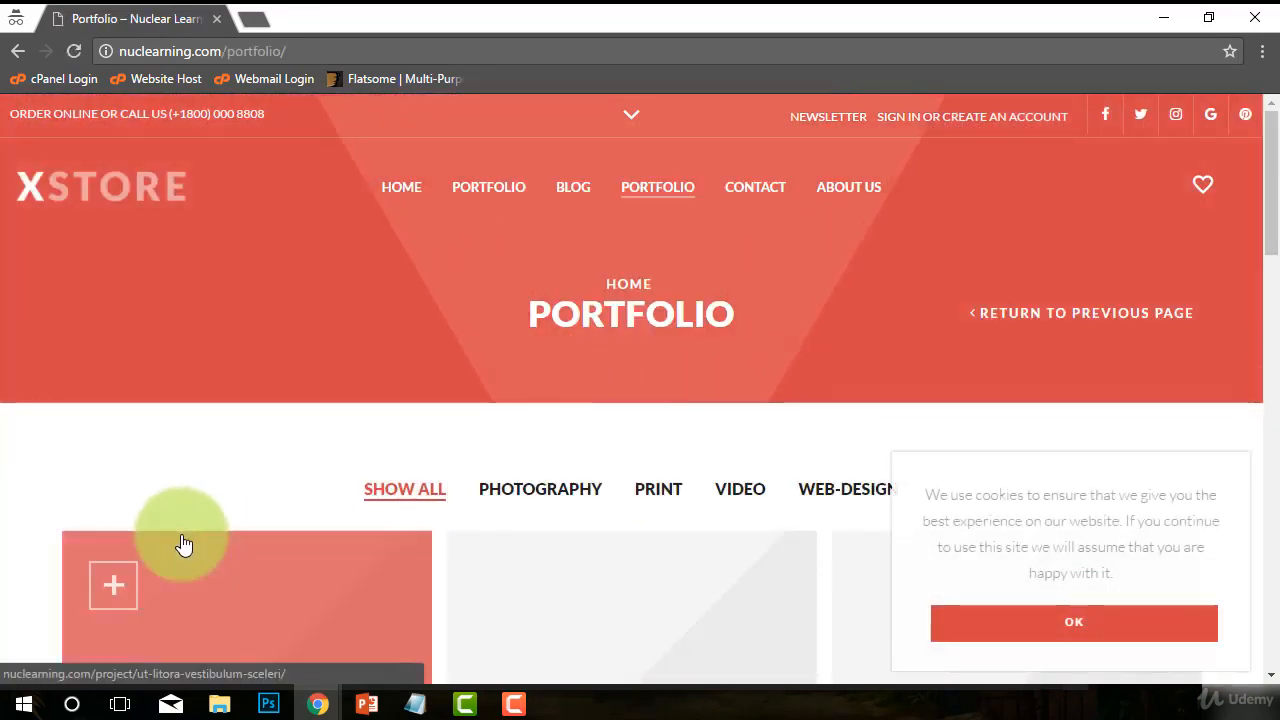
scroll(180, 500, "down", 12)
scroll(204, 520, "down", 3)
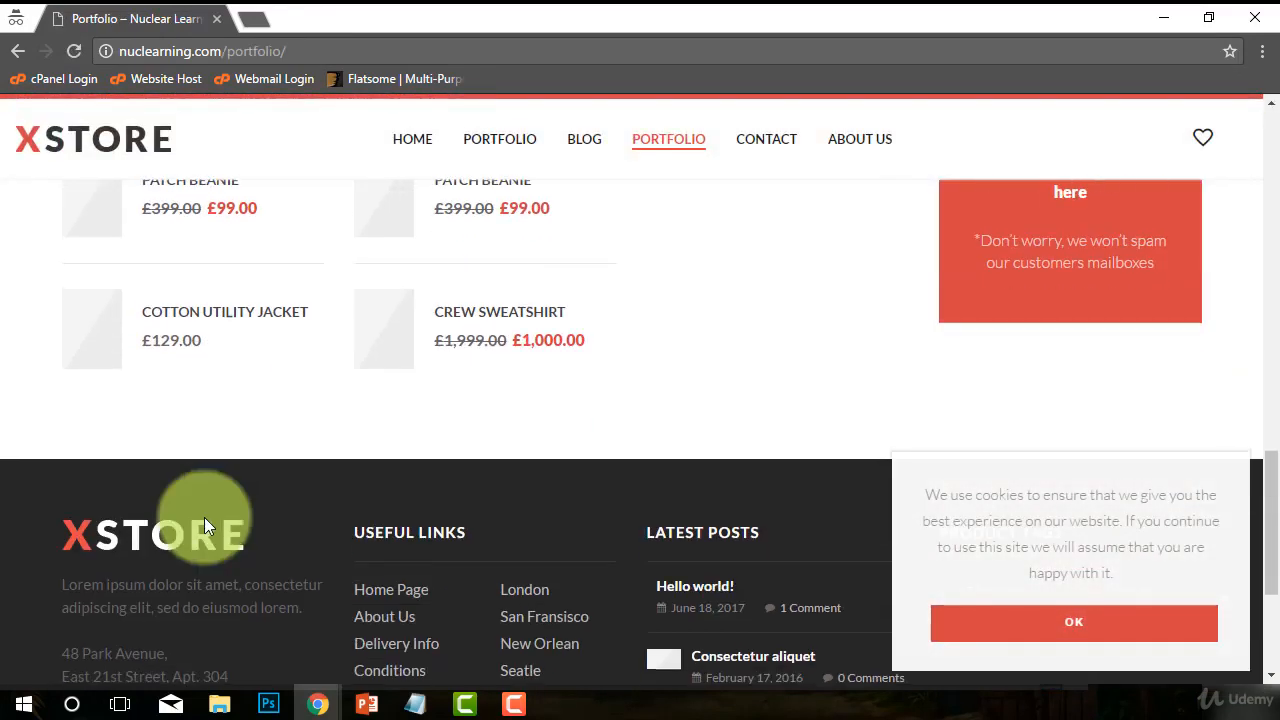
scroll(204, 517, "up", 5)
scroll(250, 515, "up", 6)
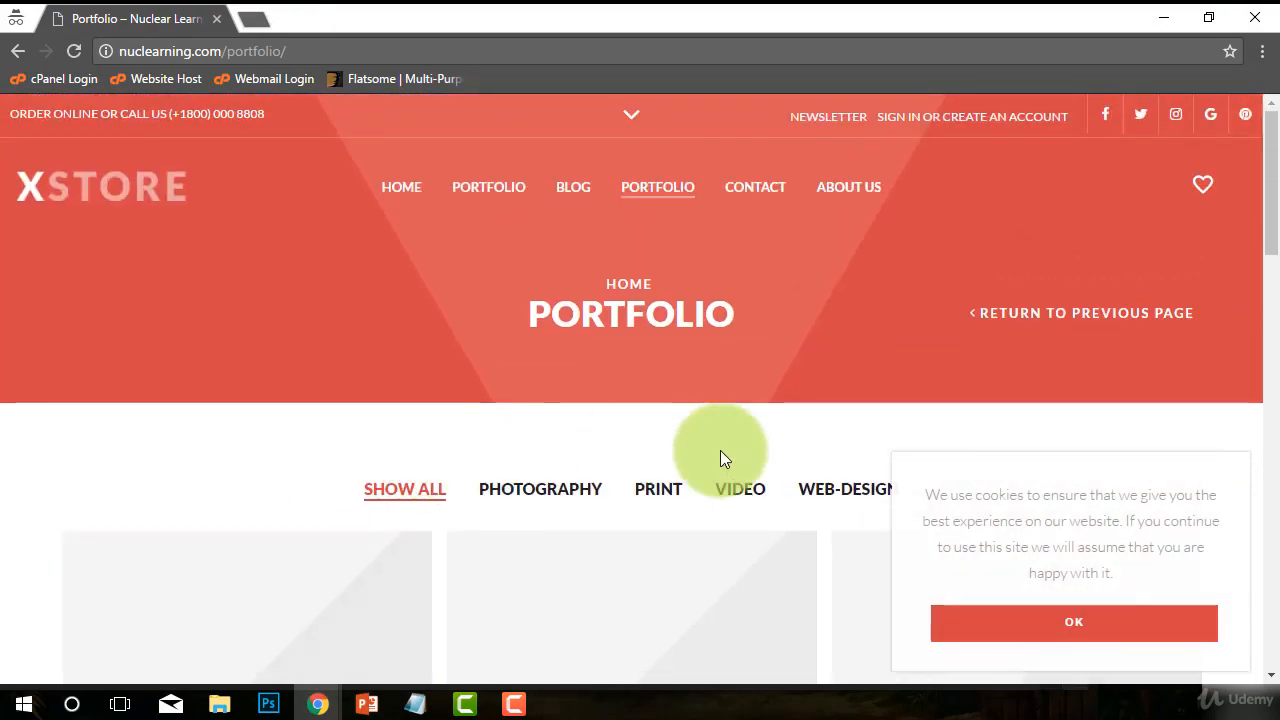